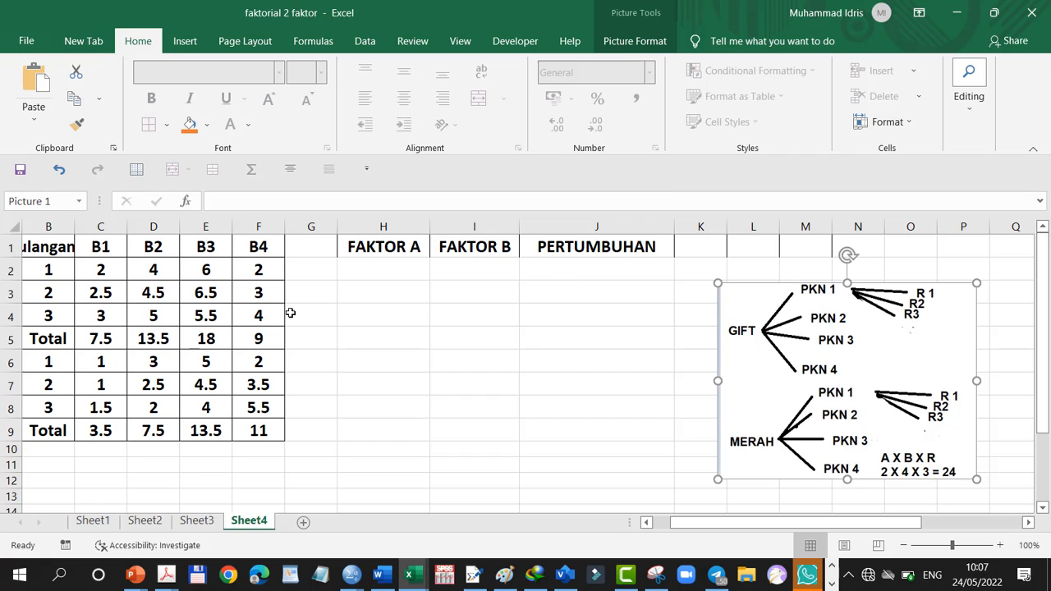
Fill the FAKTOR A column with 1 in each of the twelve cells H2 to H13
click(388, 270)
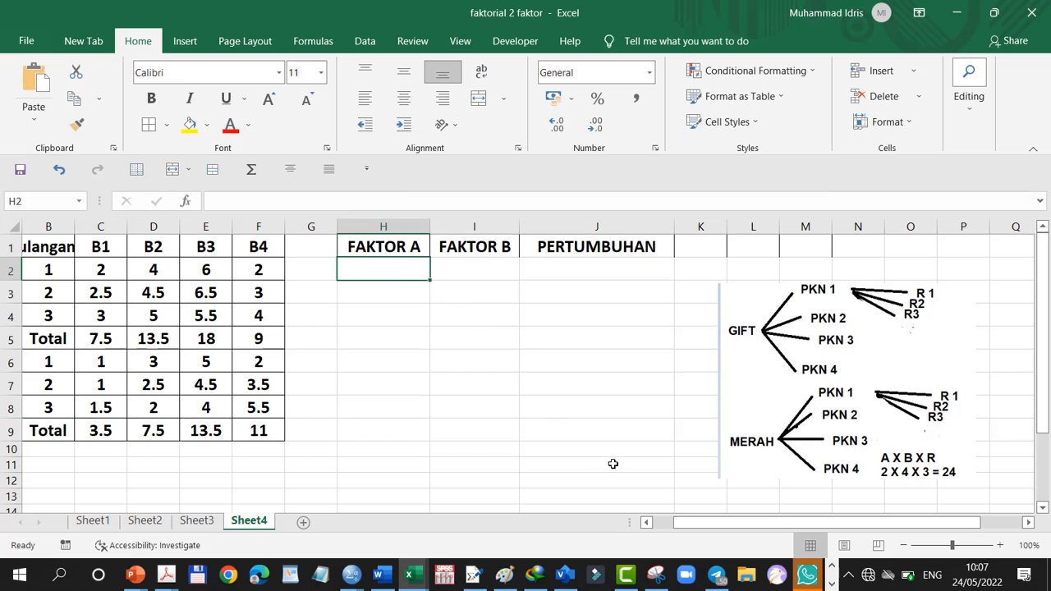
text(1)
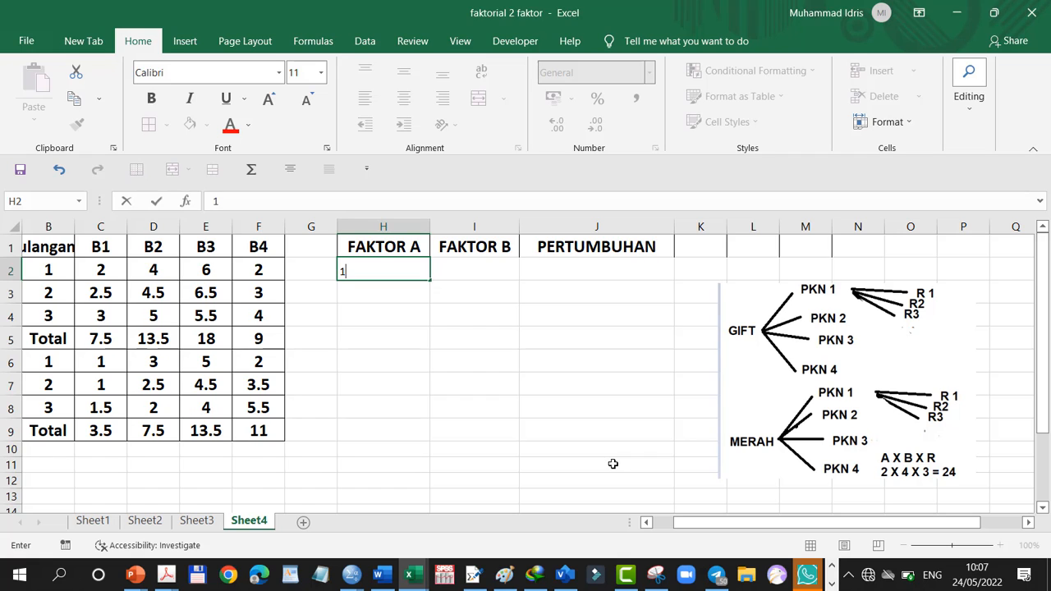
key(Return)
text(1)
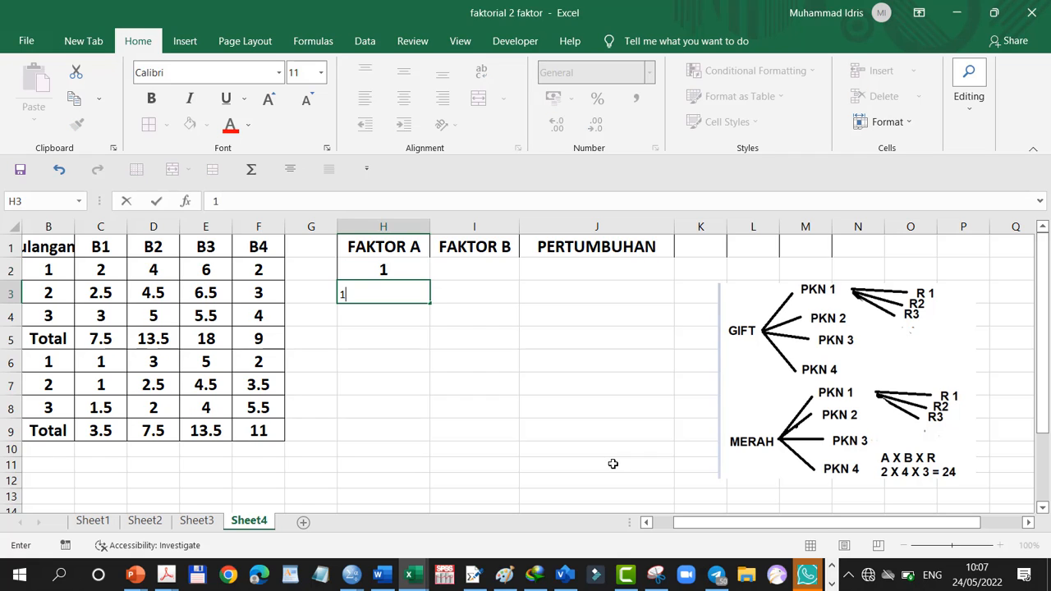
key(Return)
text(1)
key(Return)
text(1)
key(Return)
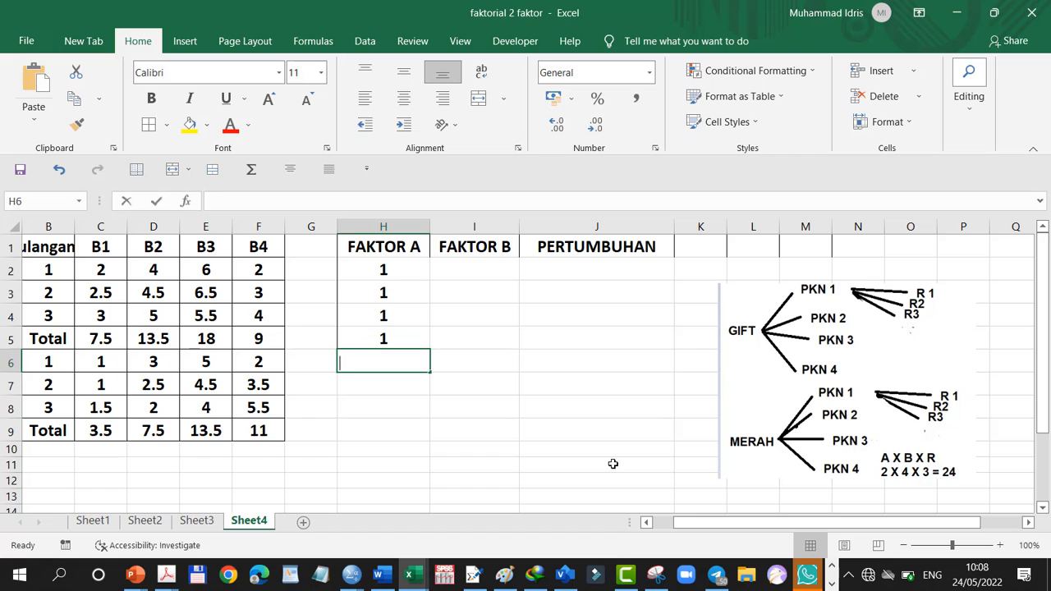
text(1)
key(Return)
text(1)
key(Return)
text(1)
key(Return)
text(1)
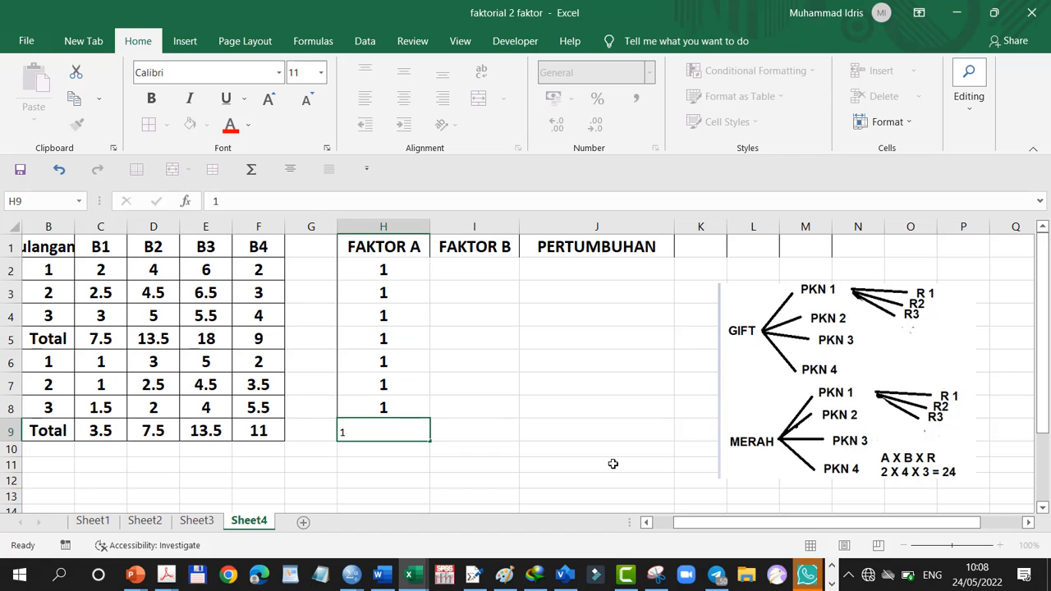
key(Return)
text(1)
key(Return)
text(1)
key(Return)
text(1)
key(Return)
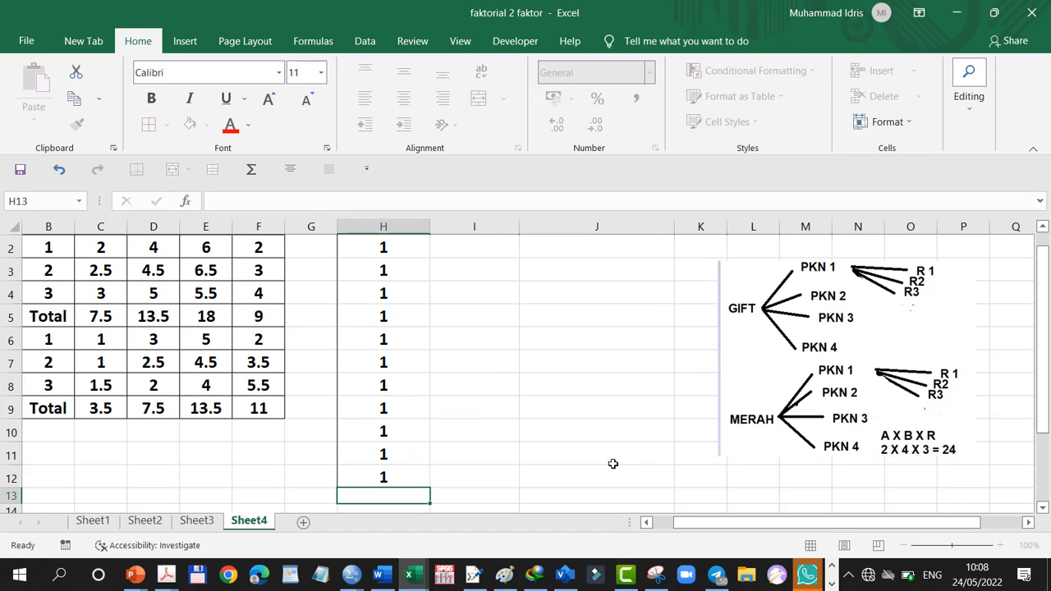
text(1)
key(Return)
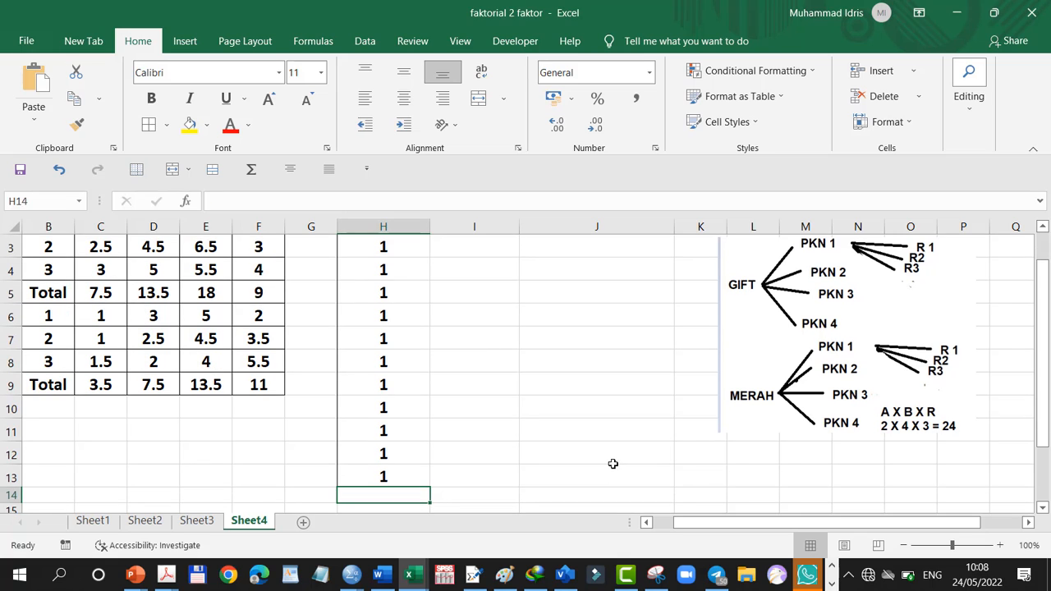
Fill the next twelve FAKTOR A cells, H14 to H25, with 2
scroll(613, 464, up, 1)
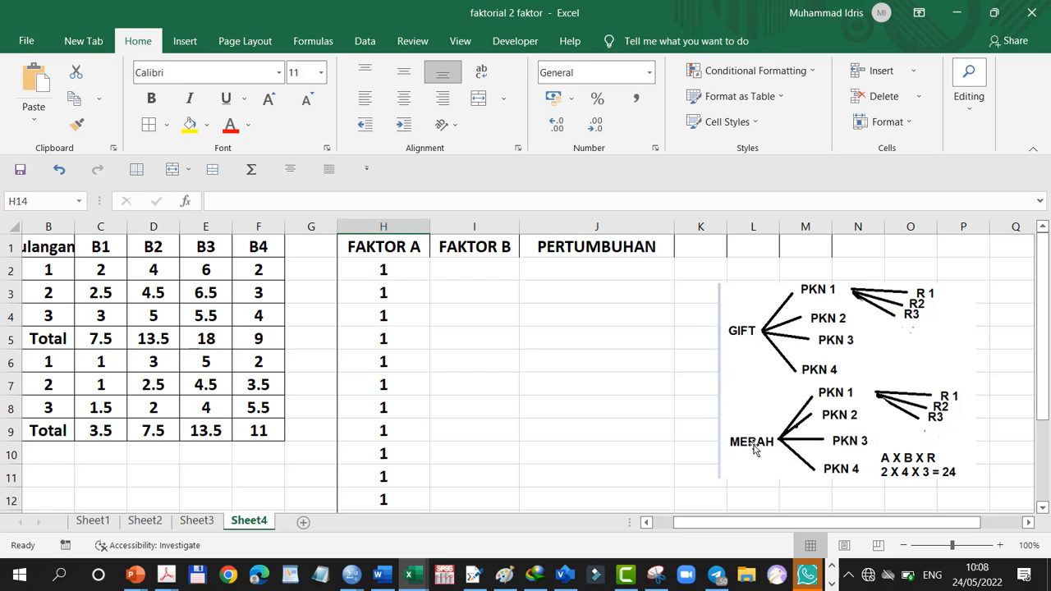
drag(1047, 327, 1047, 327)
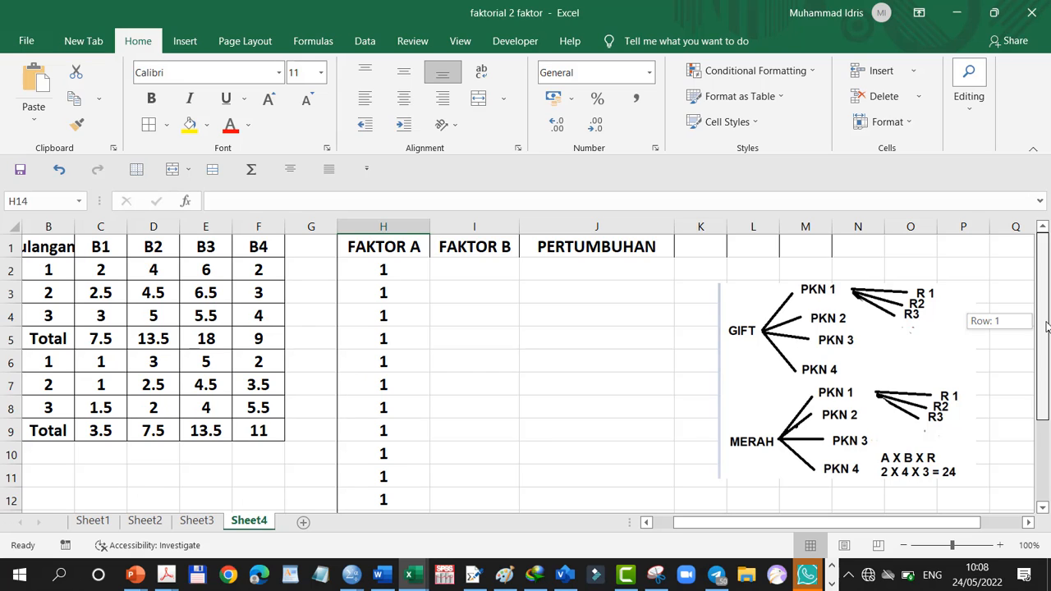
drag(1047, 327, 1047, 416)
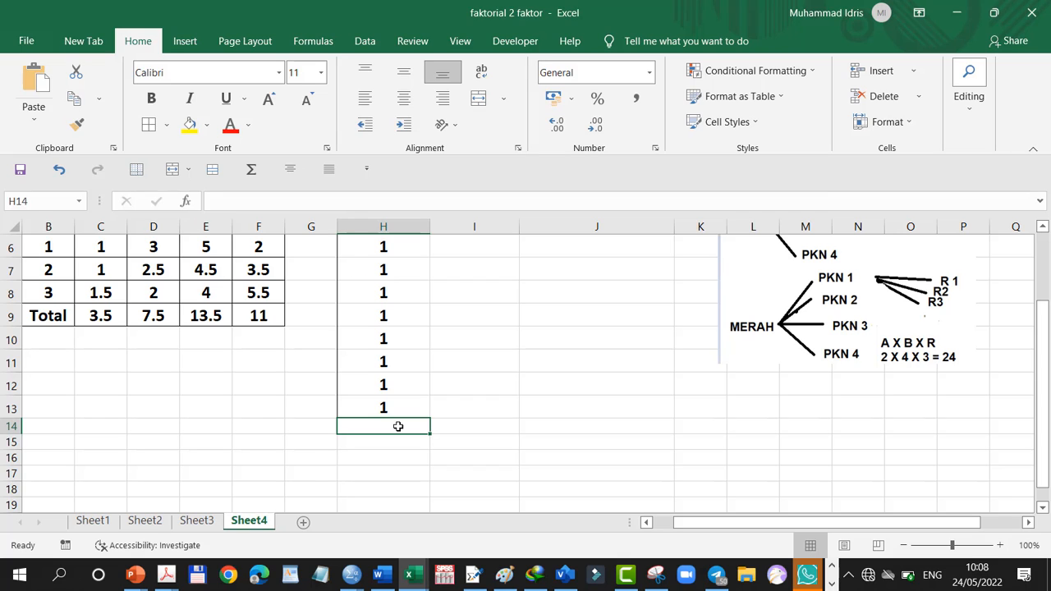
text(2)
key(Return)
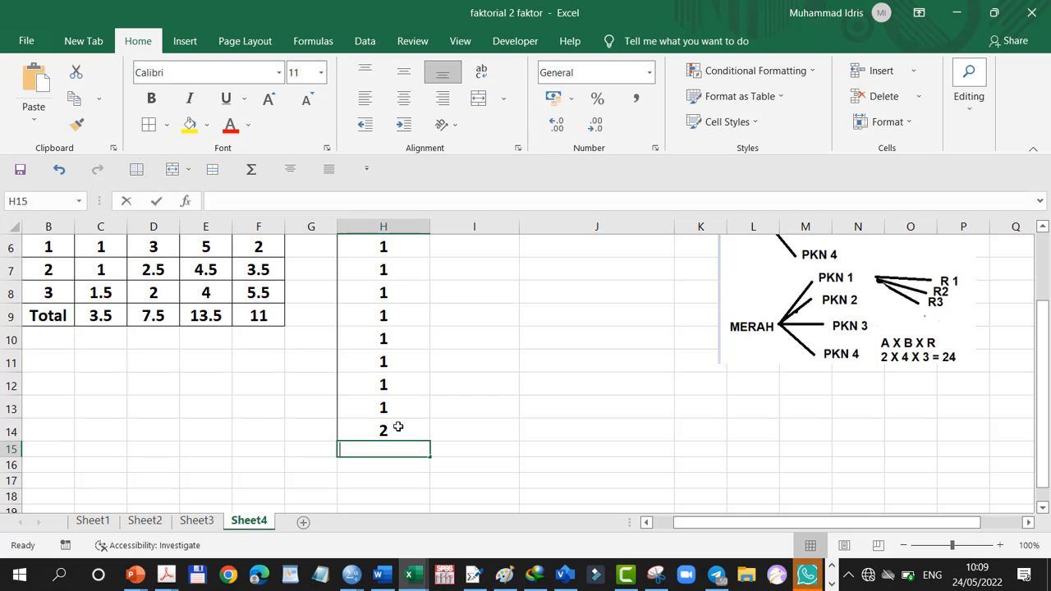
text(2)
key(Return)
text(2)
key(Return)
text(2)
key(Return)
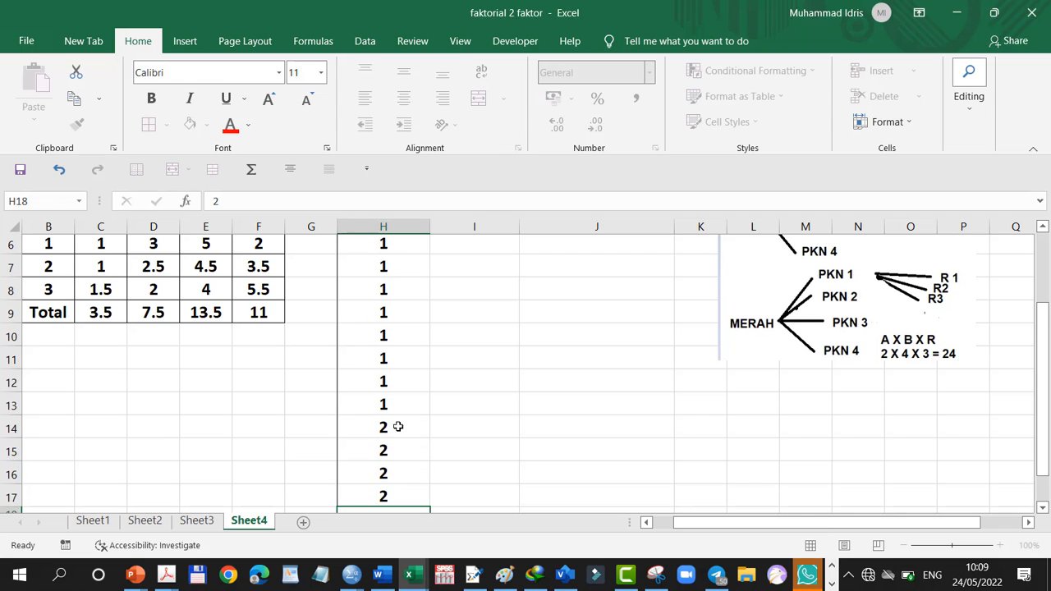
text(2)
key(Return)
text(2)
key(Return)
text(2)
key(Return)
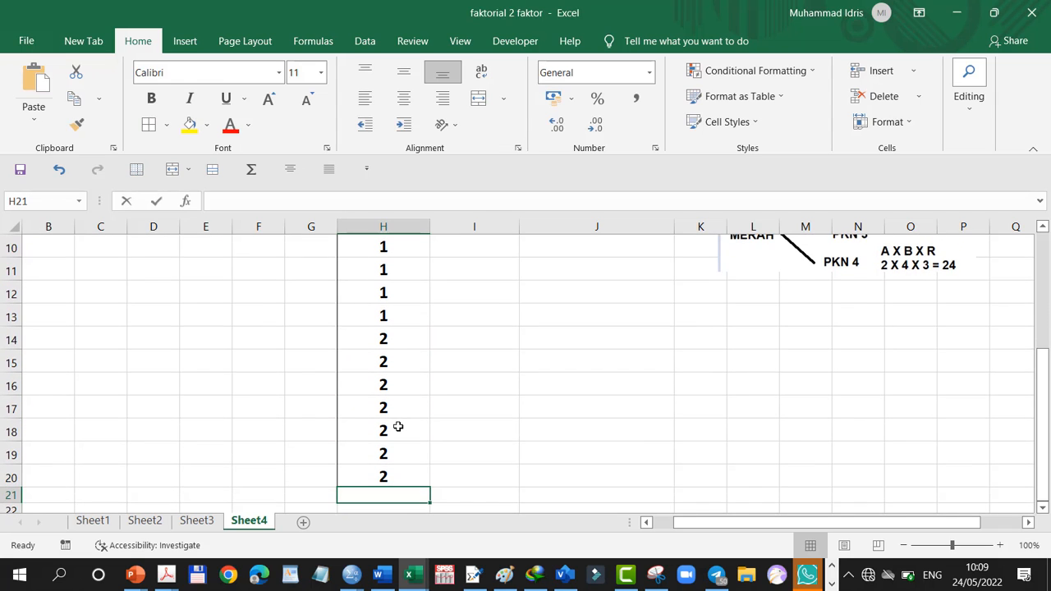
text(2)
key(Return)
text(2)
key(Return)
text(2)
key(Return)
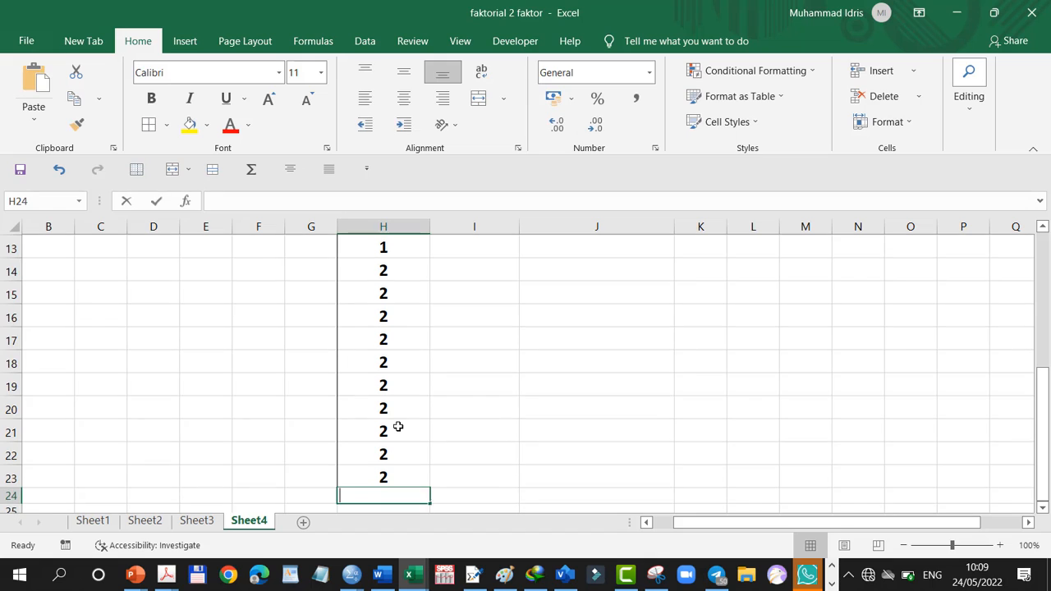
text(2)
key(Return)
text(2)
key(Return)
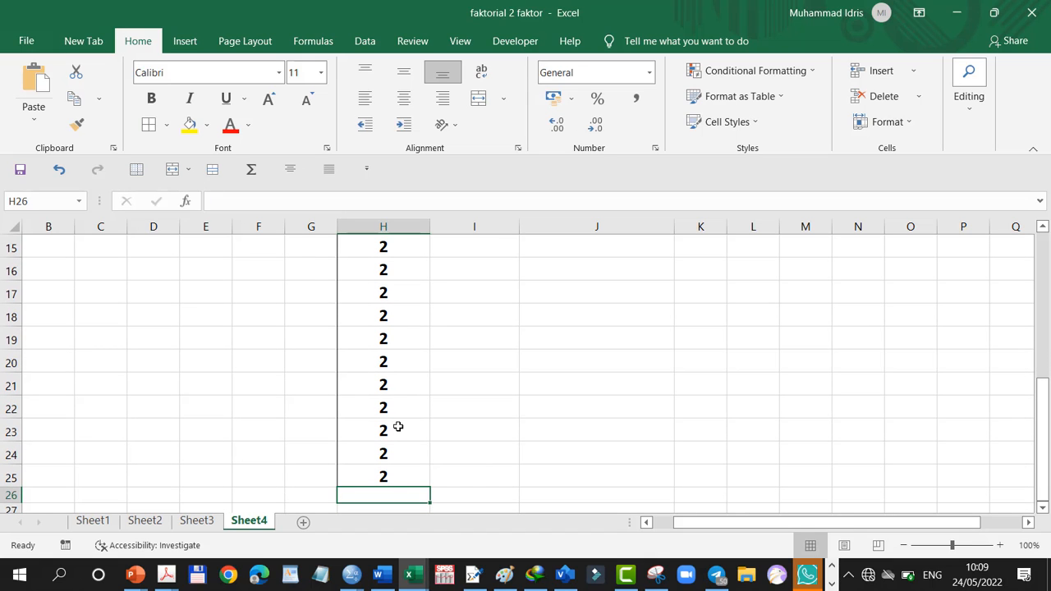
Fill FAKTOR B cells I2 to I13 with the sequence 1, 2, 3, 4 repeated three times for the FAKTOR A level 1 rows
drag(1042, 478, 1048, 306)
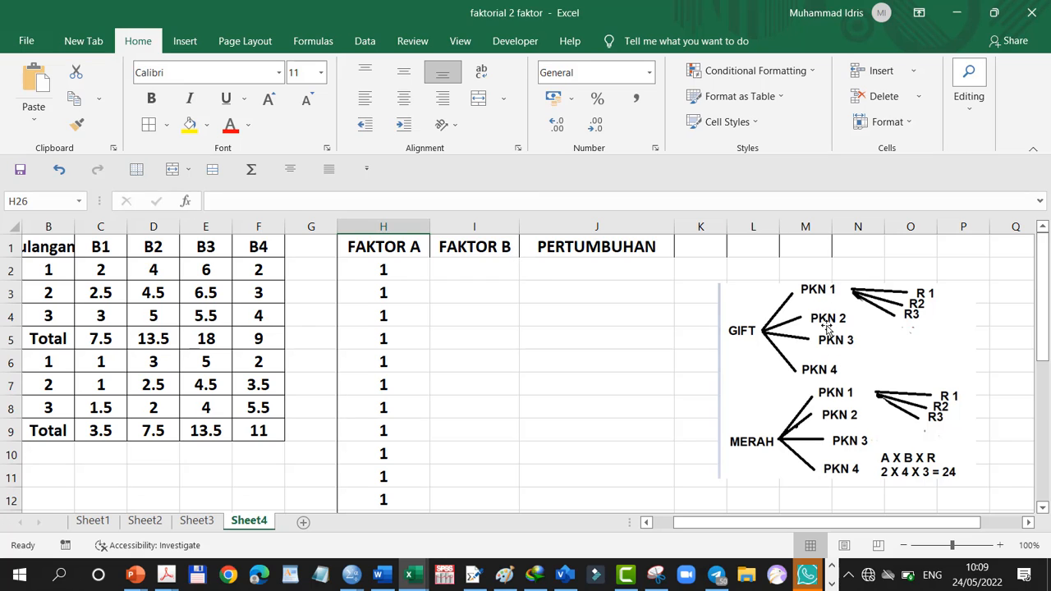
click(464, 272)
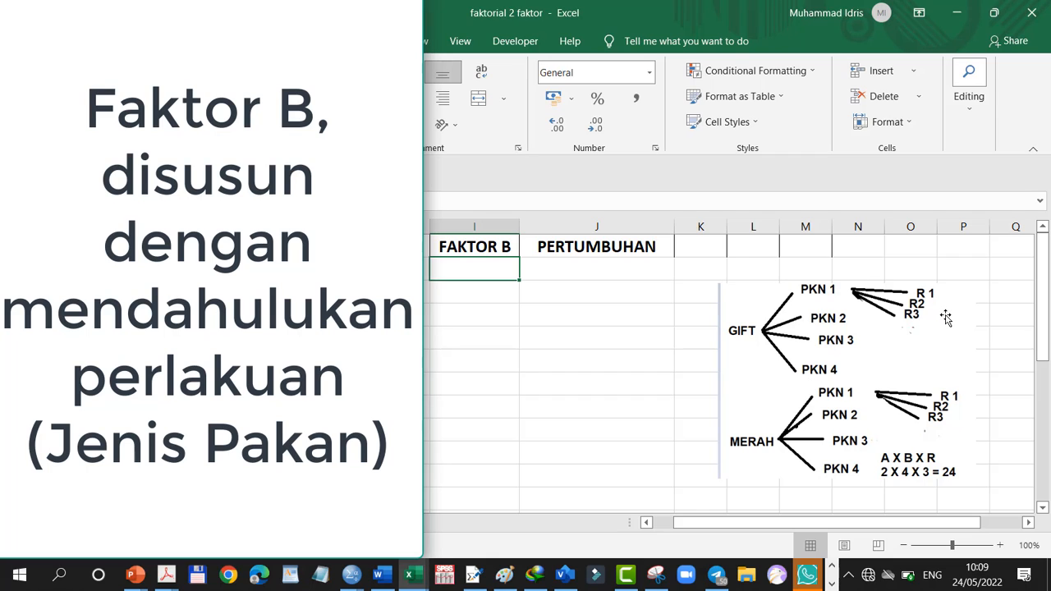
scroll(629, 294, left, 1)
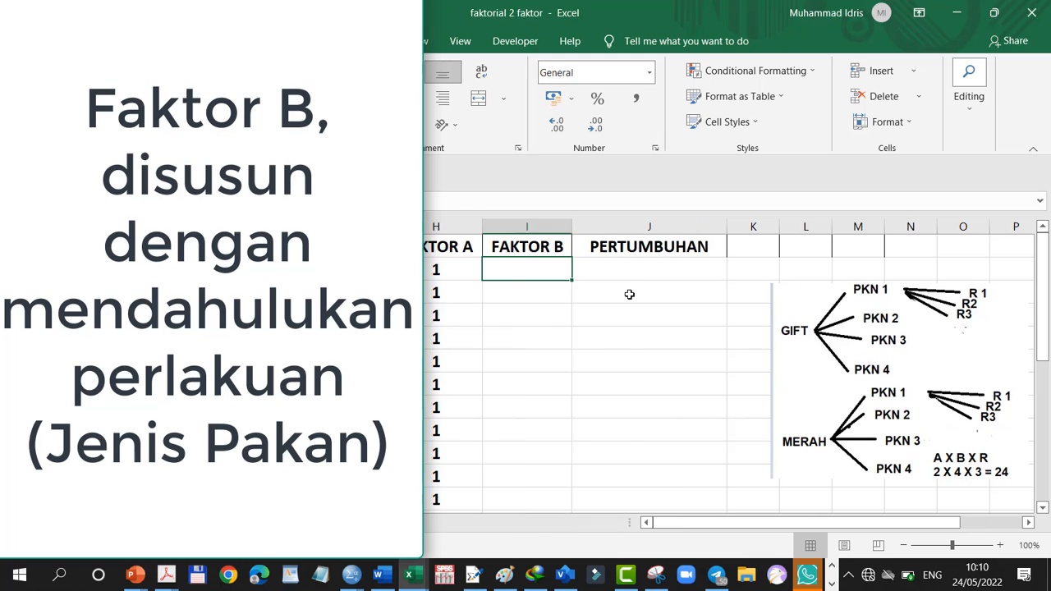
text(1)
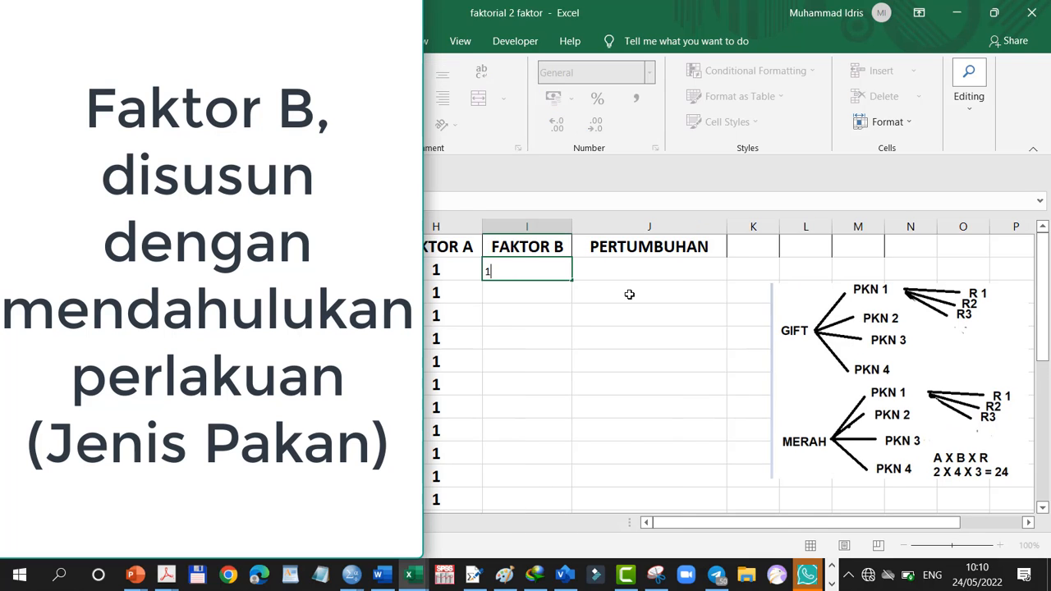
key(Return)
text(2)
key(Return)
text(3)
key(Return)
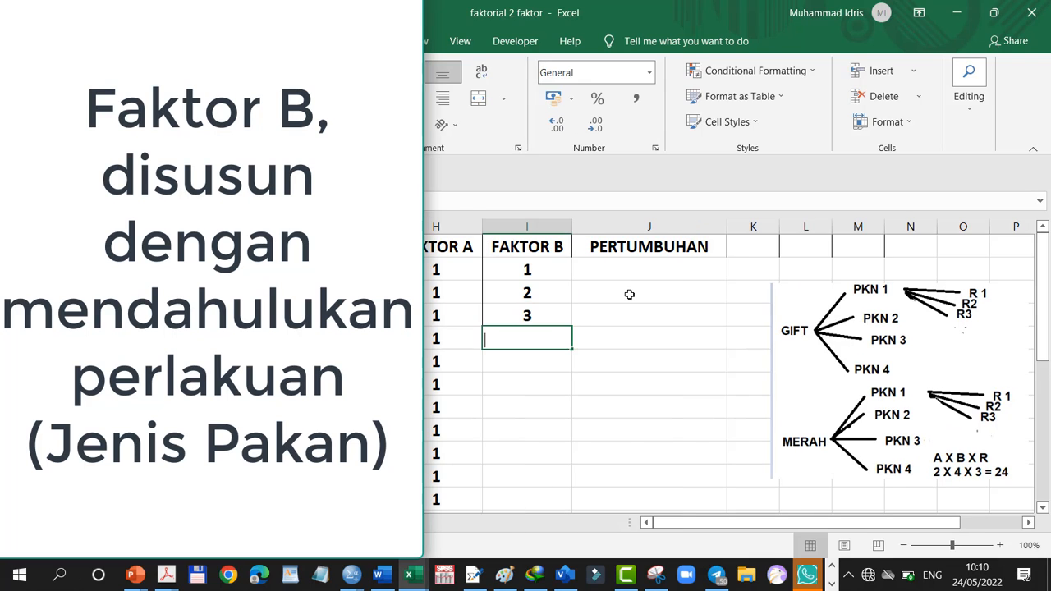
text(4)
key(Return)
text(1)
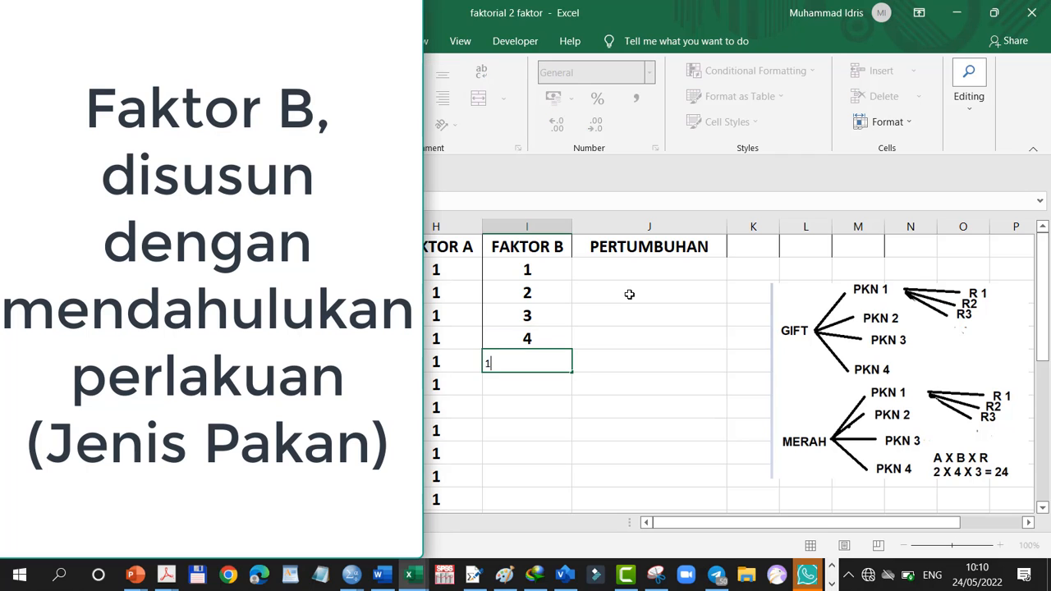
key(Return)
text(2)
key(Return)
text(3)
key(Return)
text(4)
key(Return)
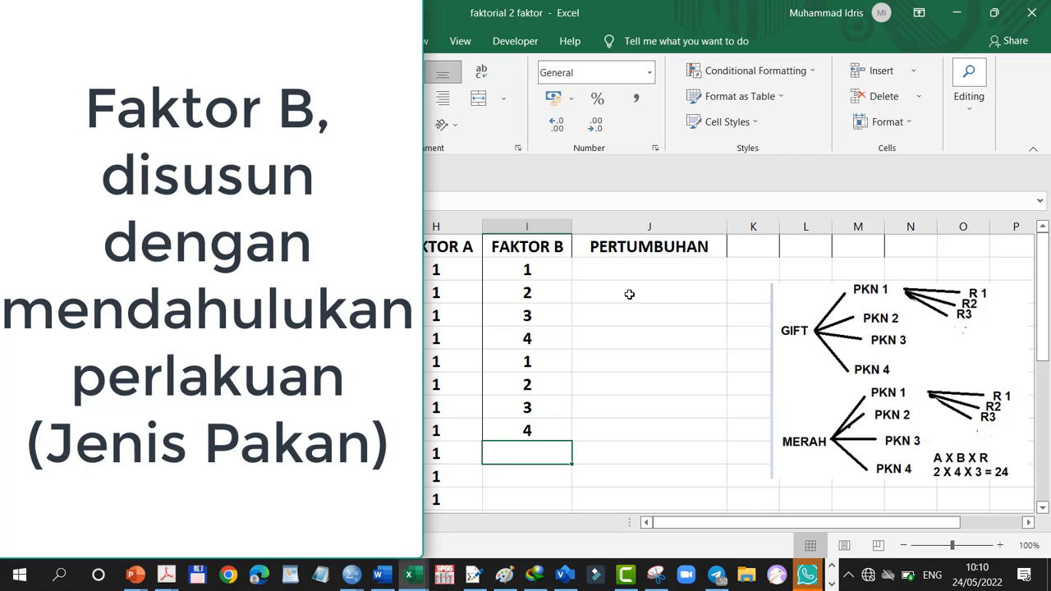
text(1)
key(Return)
text(2)
key(Return)
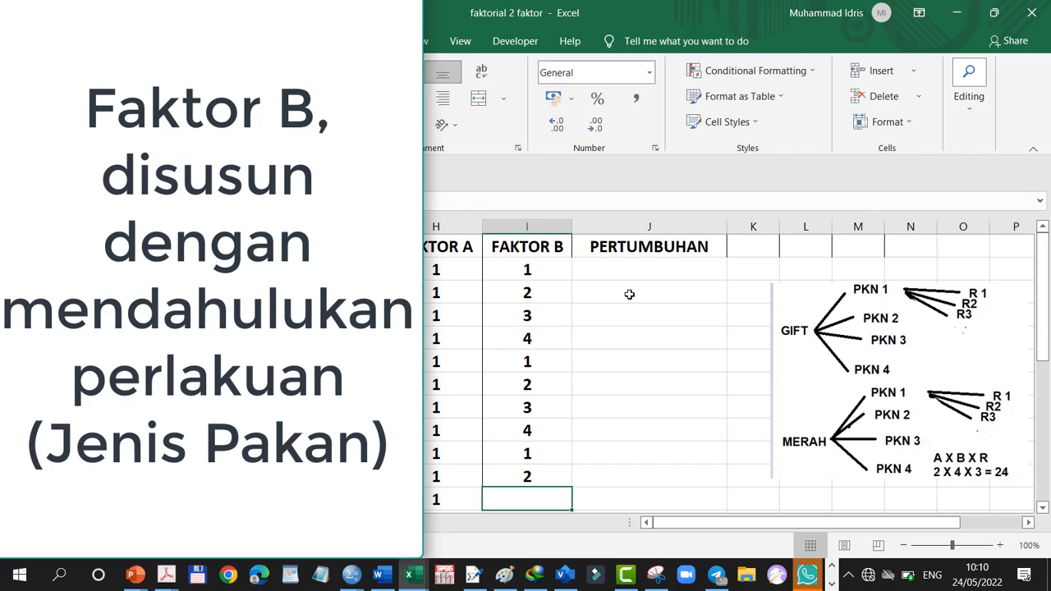
text(3)
key(Return)
text(4)
key(Return)
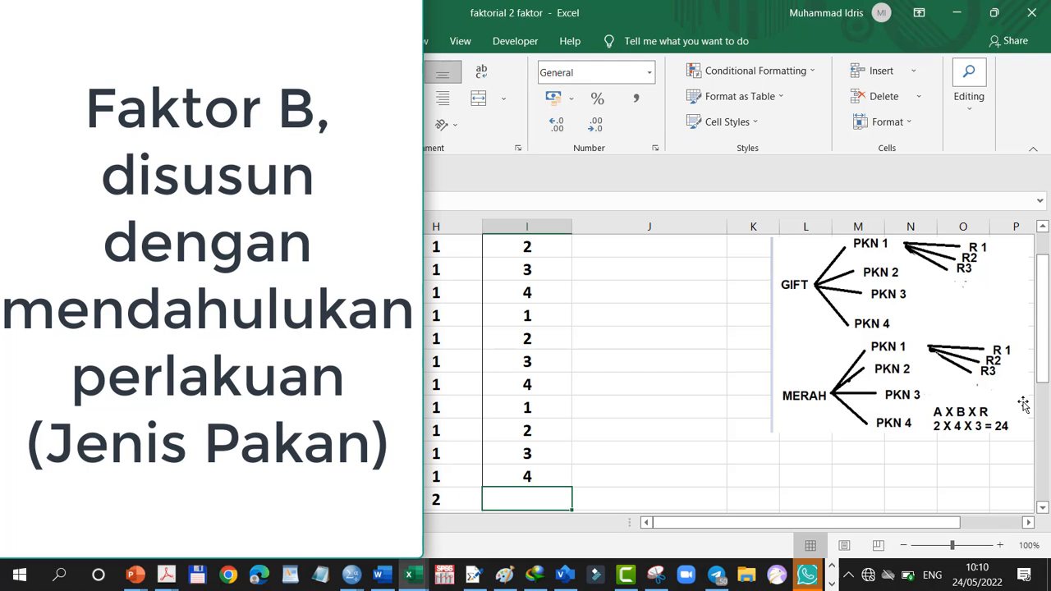
Continue FAKTOR B in I14 to I25 with 1, 2, 3, 4 repeated three times for the FAKTOR A level 2 rows
text(1)
key(Return)
text(2)
key(Return)
text(3)
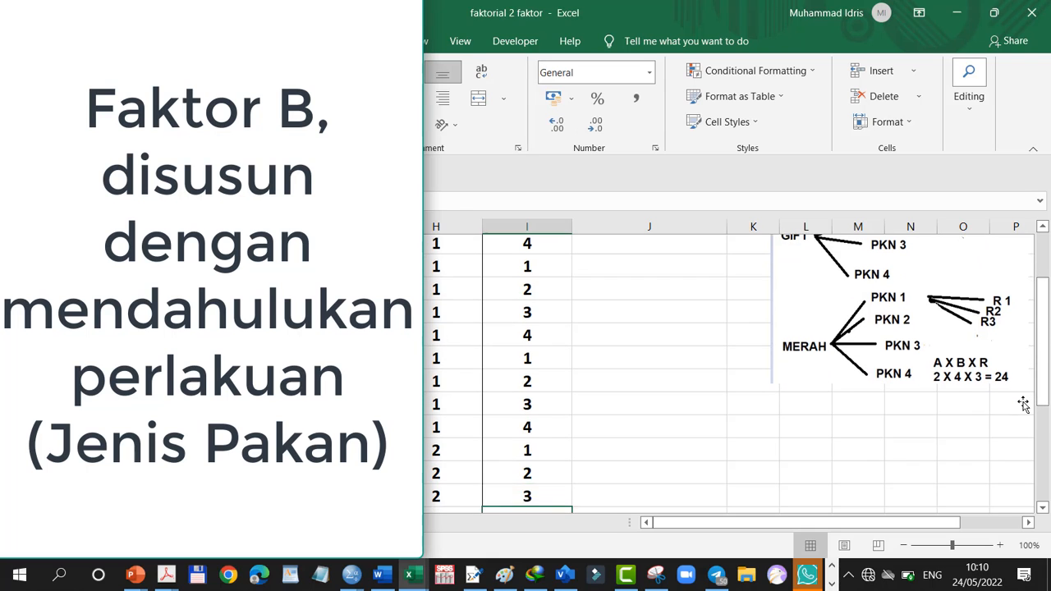
key(Return)
text(4)
key(Return)
text(1)
key(Return)
text(2)
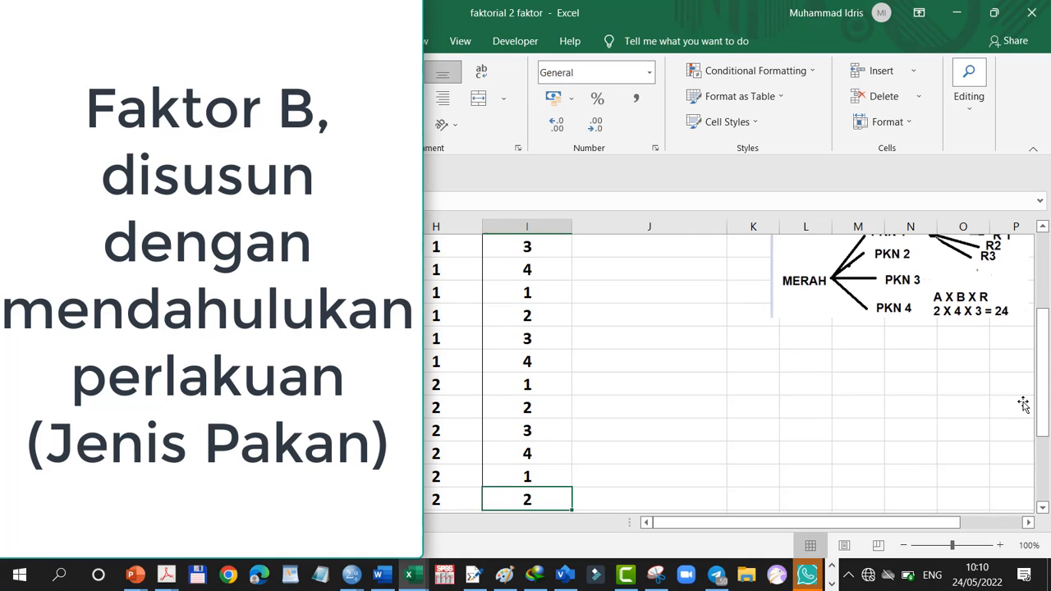
key(Return)
text(3)
key(Return)
text(4)
key(Return)
text(1)
key(Return)
text(2)
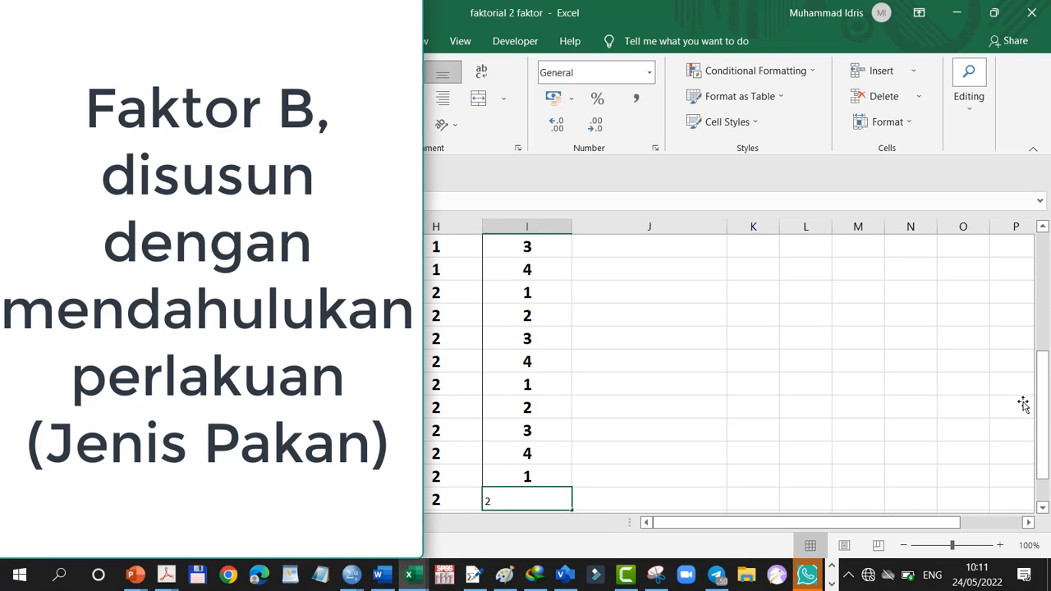
key(Return)
text(3)
key(Return)
text(4)
key(Return)
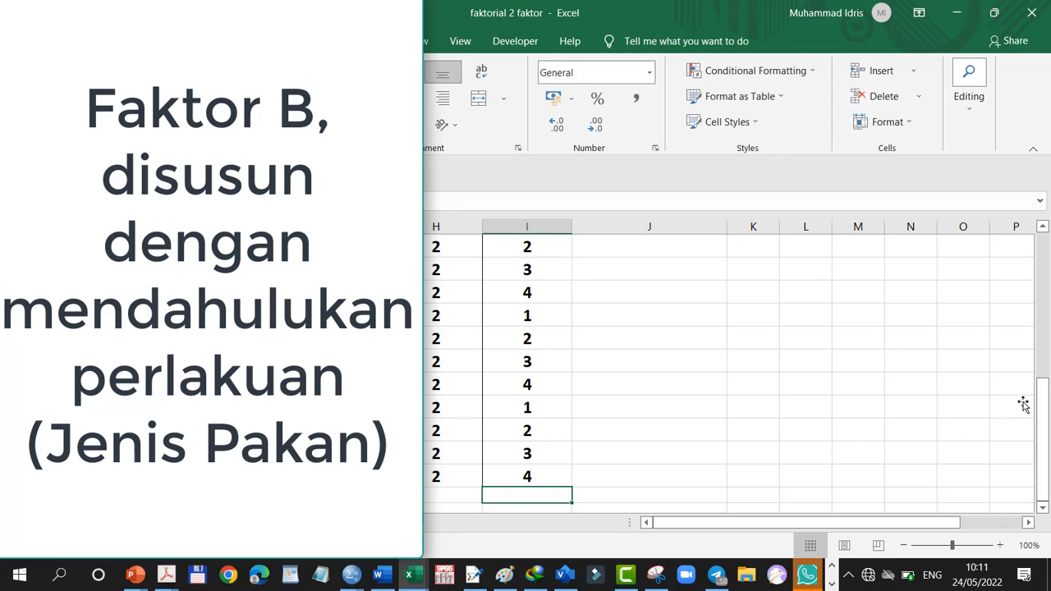
Copy the four A1 growth values of replicate 1 under B1 to B4, cells C2 to F2
scroll(1002, 317, up, 5)
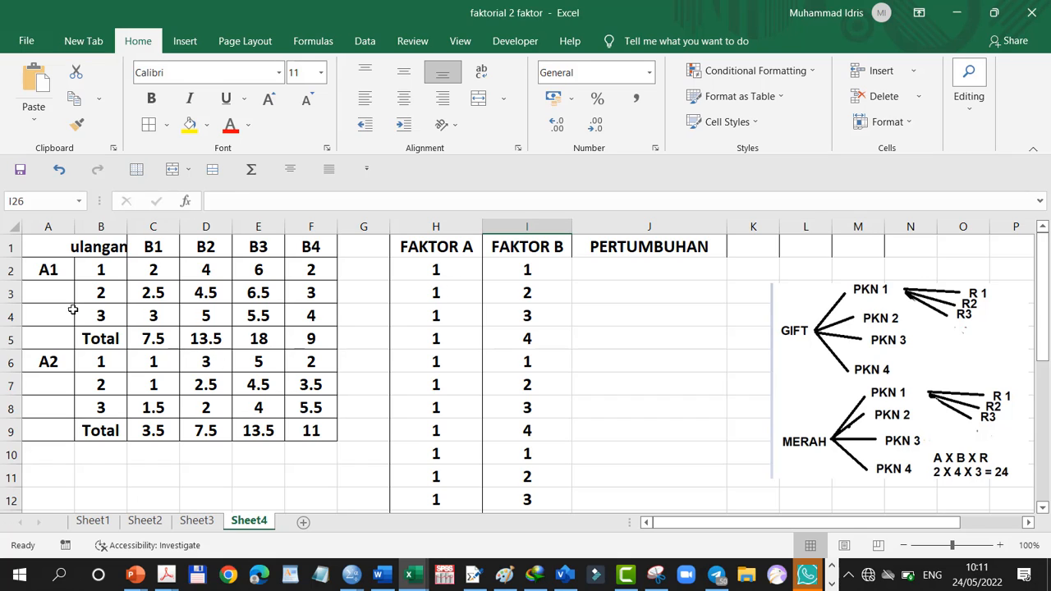
click(97, 269)
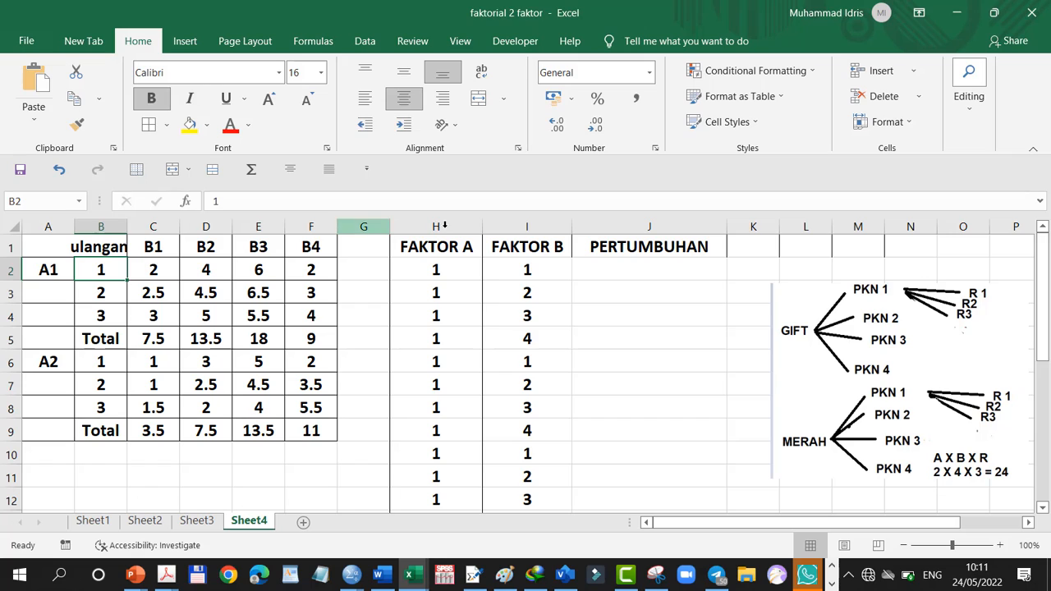
click(153, 269)
click(209, 265)
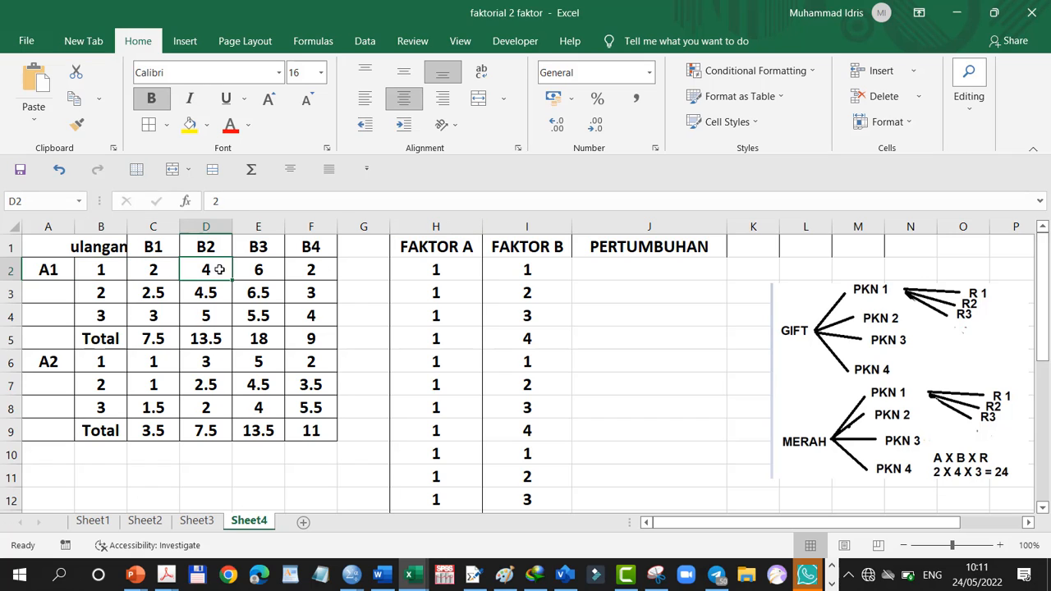
click(260, 266)
click(311, 269)
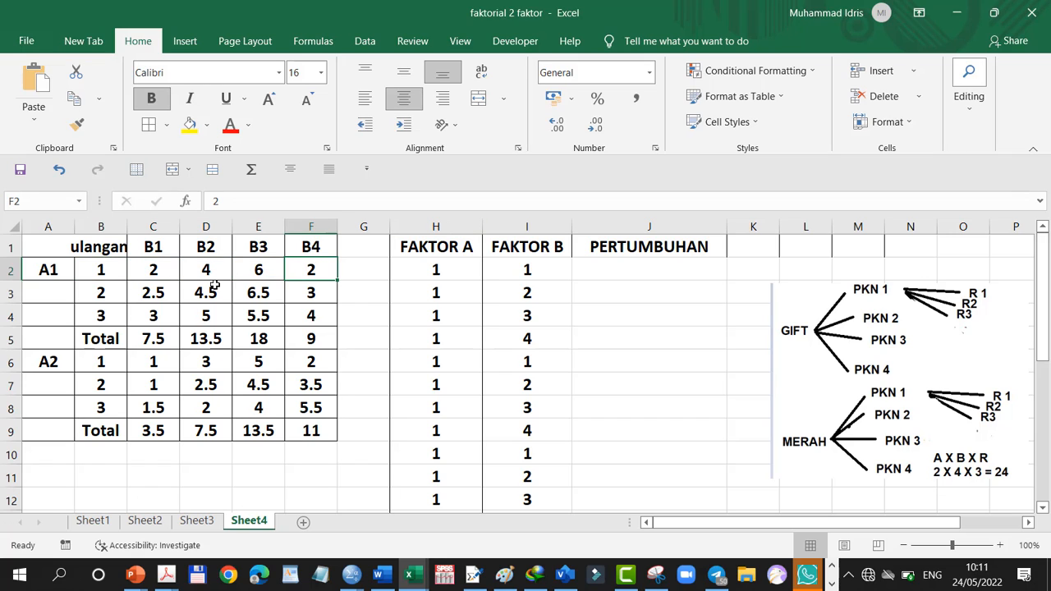
drag(154, 270, 310, 269)
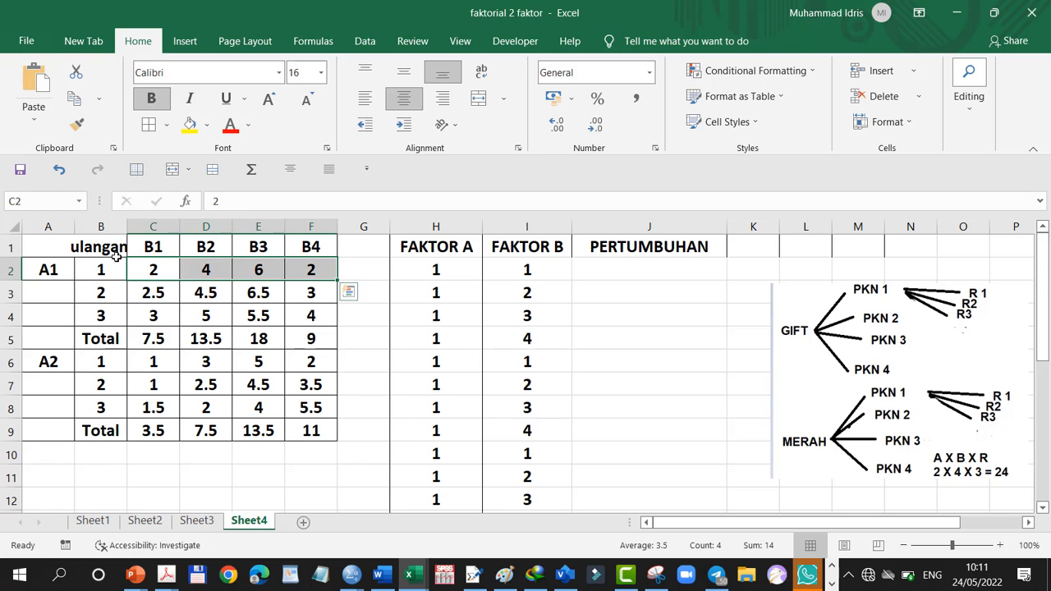
click(74, 98)
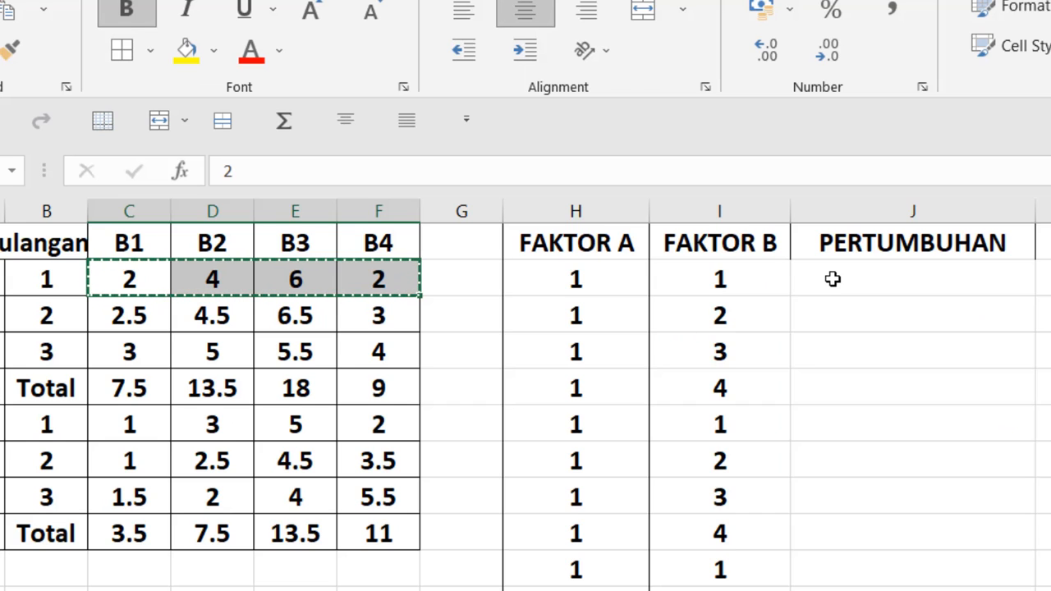
Paste the copied replicate 1 values into the PERTUMBUHAN column from J2 down, using Paste Special with Transpose
click(833, 279)
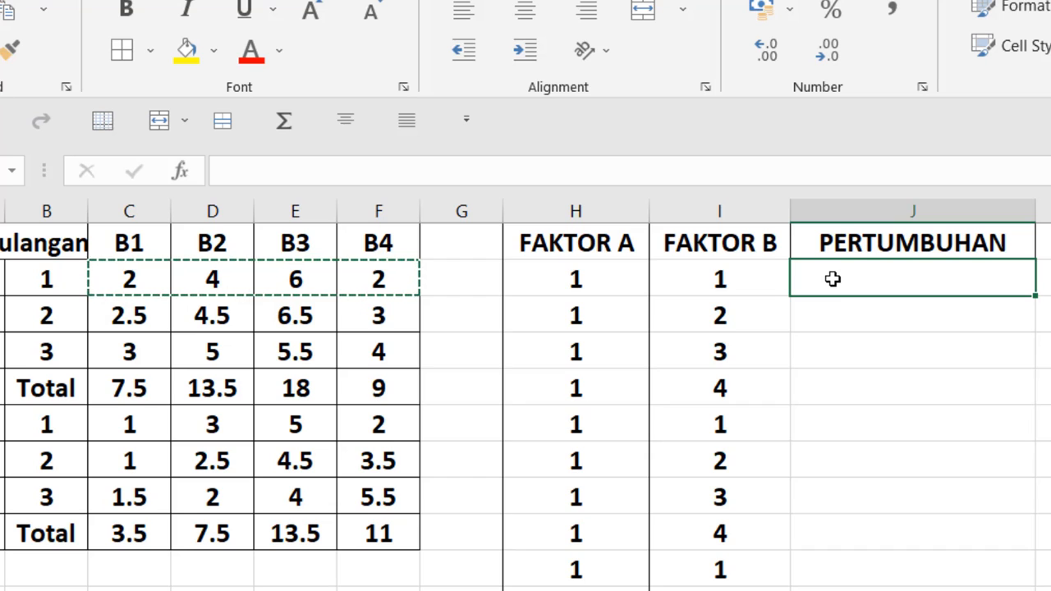
right_click(832, 279)
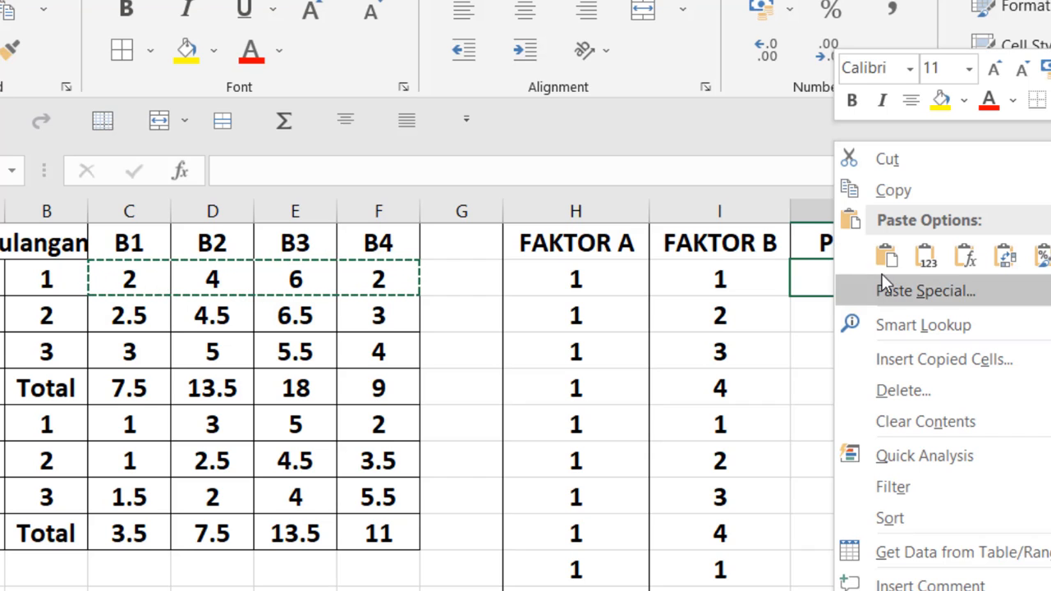
click(892, 291)
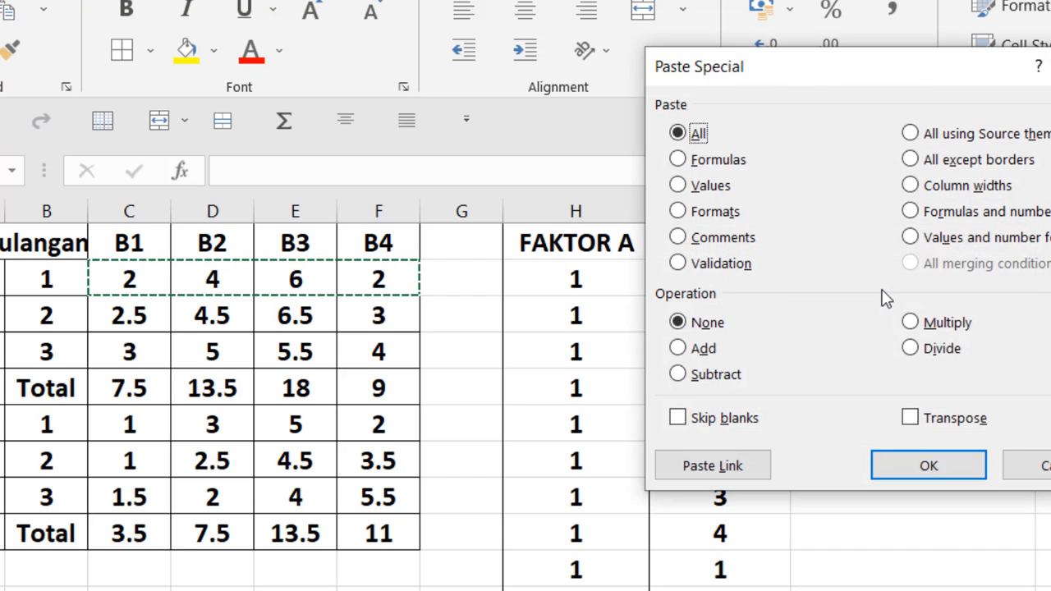
click(936, 421)
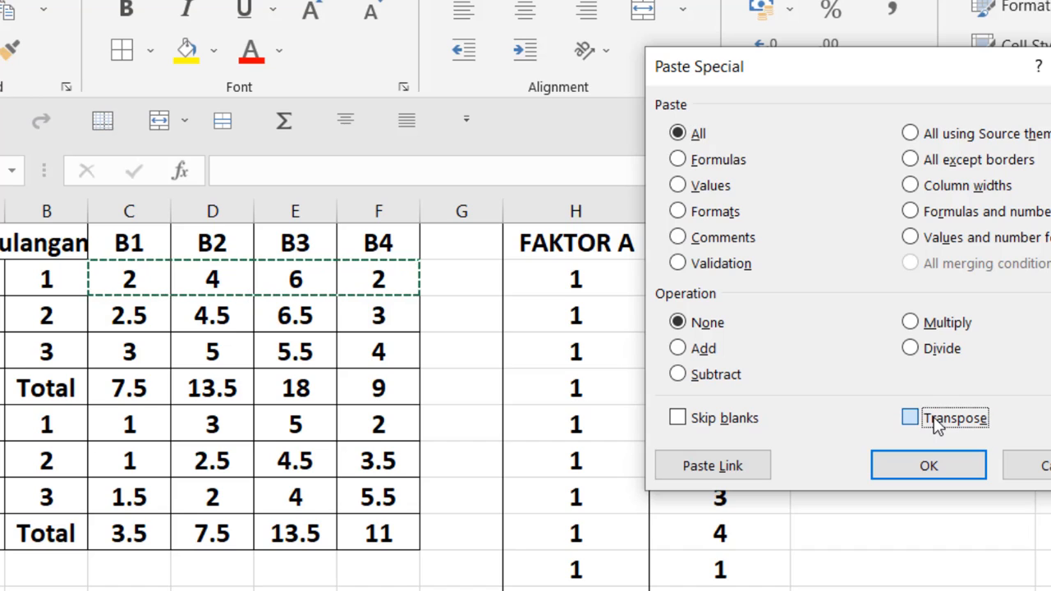
click(926, 467)
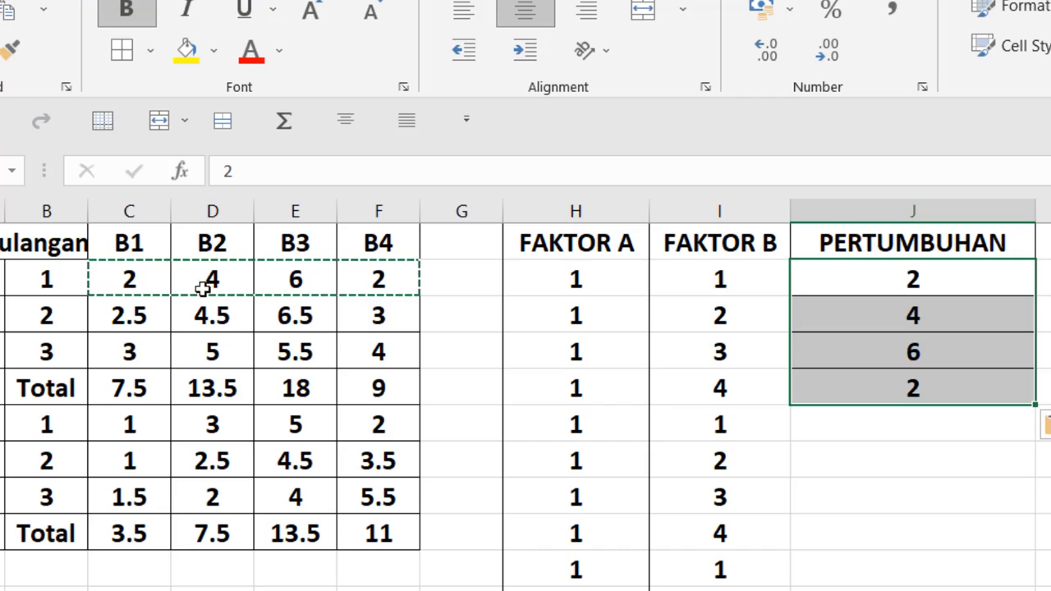
Copy the A1 replicate 2 values in C3 to F3 and paste them transposed into PERTUMBUHAN from J6 down
click(867, 431)
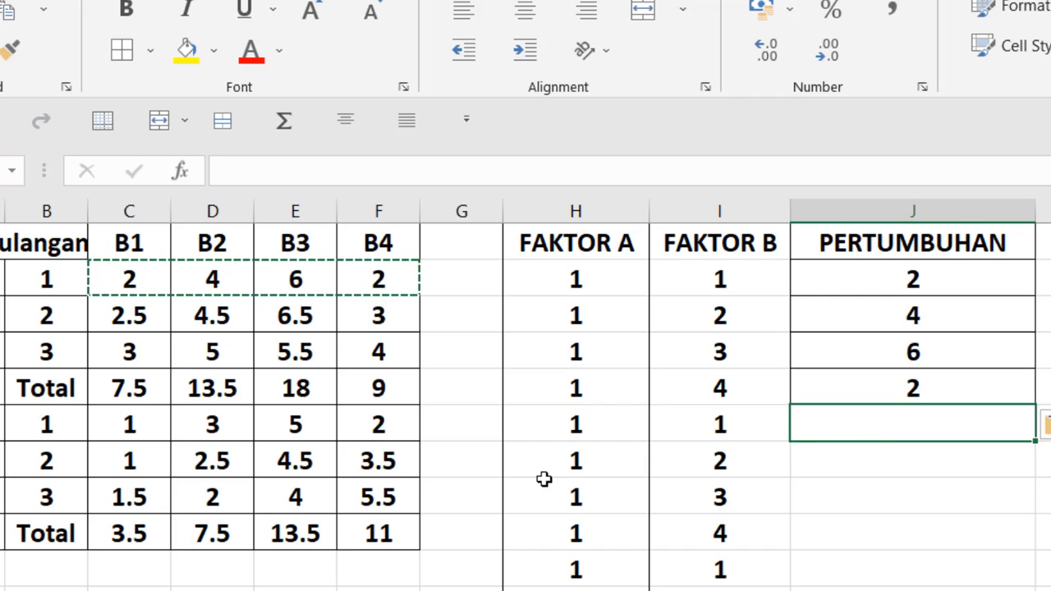
click(128, 320)
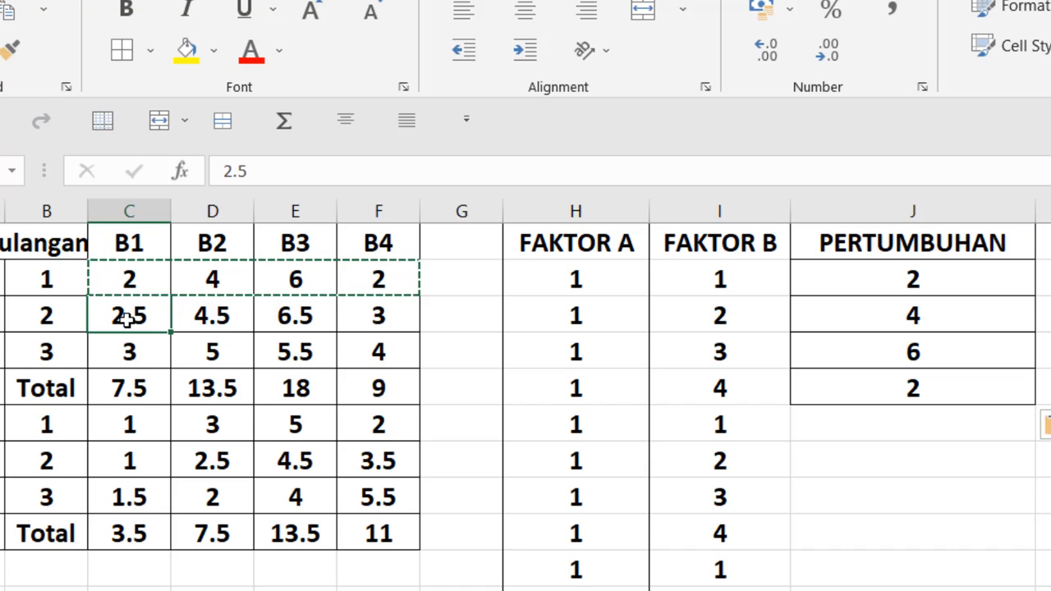
drag(203, 313, 347, 310)
click(3, 14)
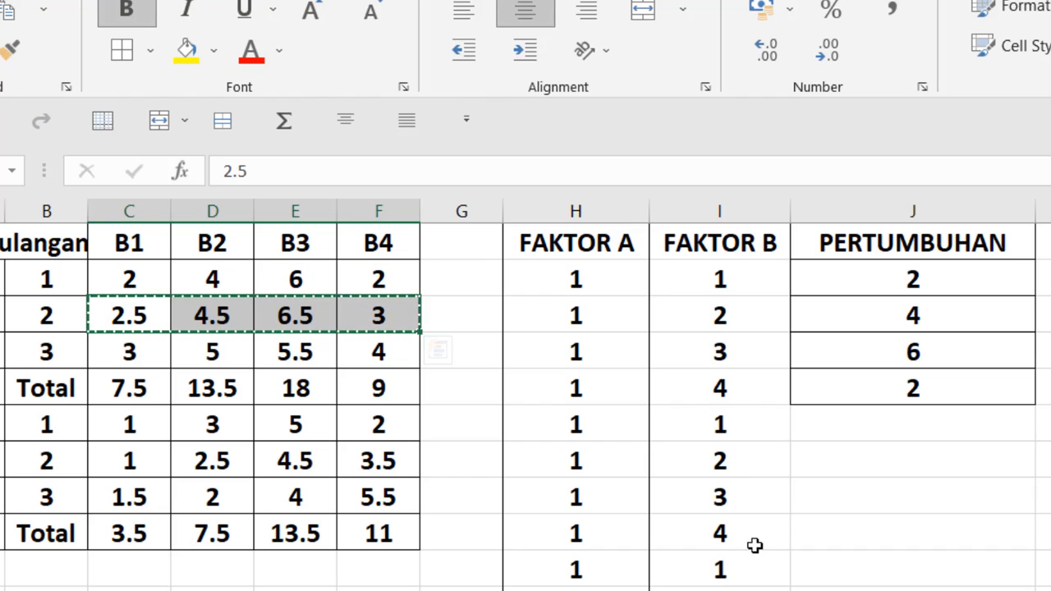
click(819, 428)
right_click(819, 428)
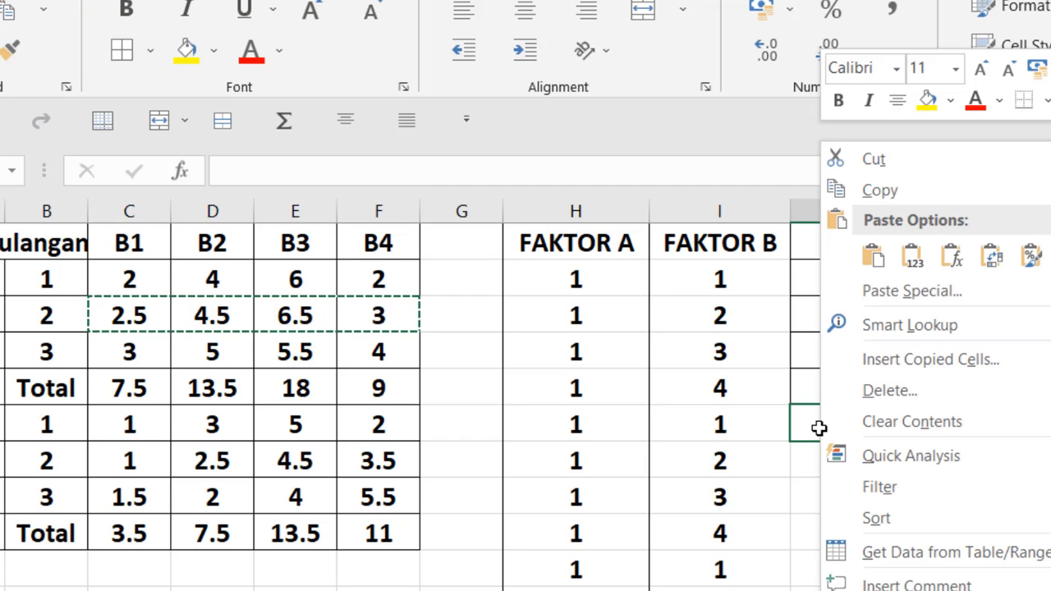
click(865, 299)
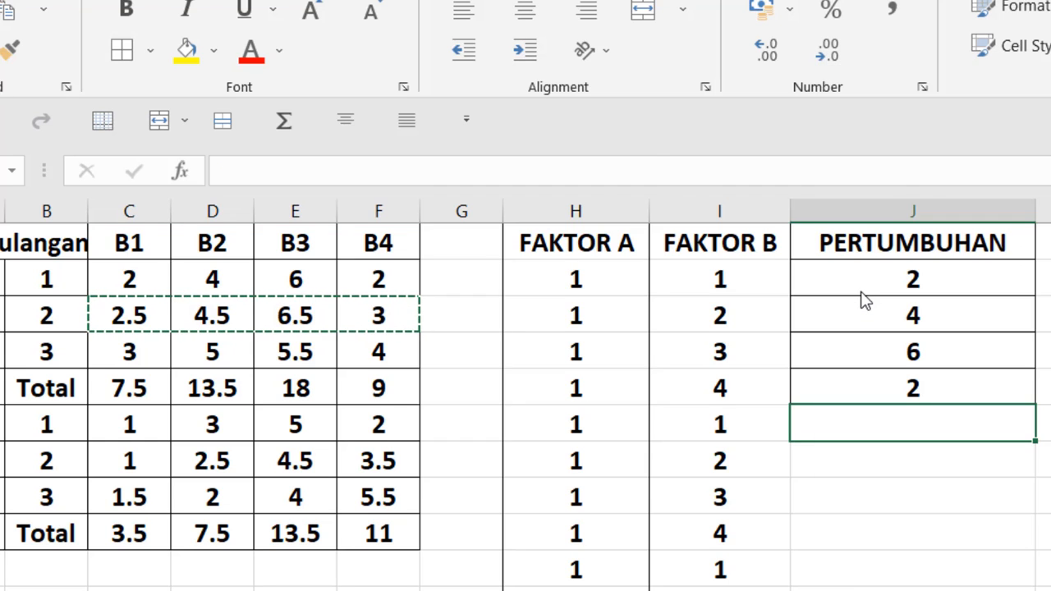
click(911, 423)
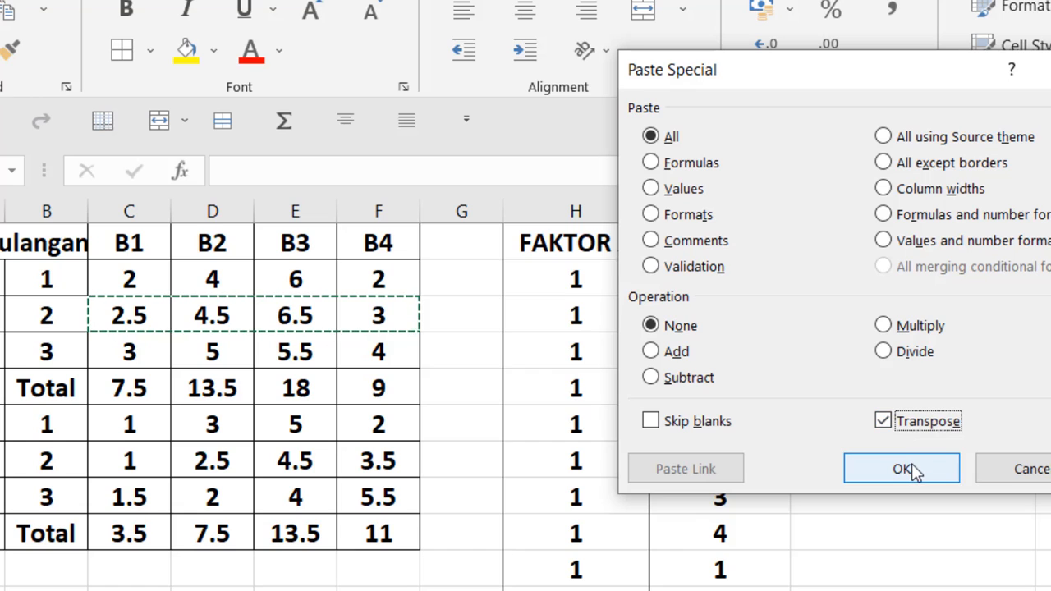
click(913, 469)
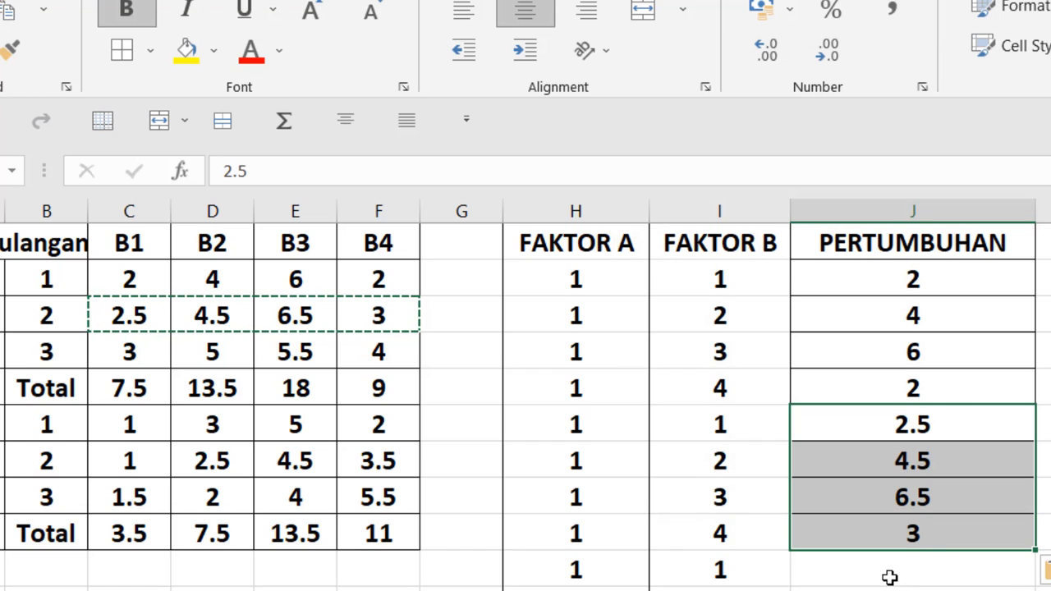
Copy the A1 replicate 3 values in C4 to F4 and paste them transposed into PERTUMBUHAN from J10 down
click(892, 575)
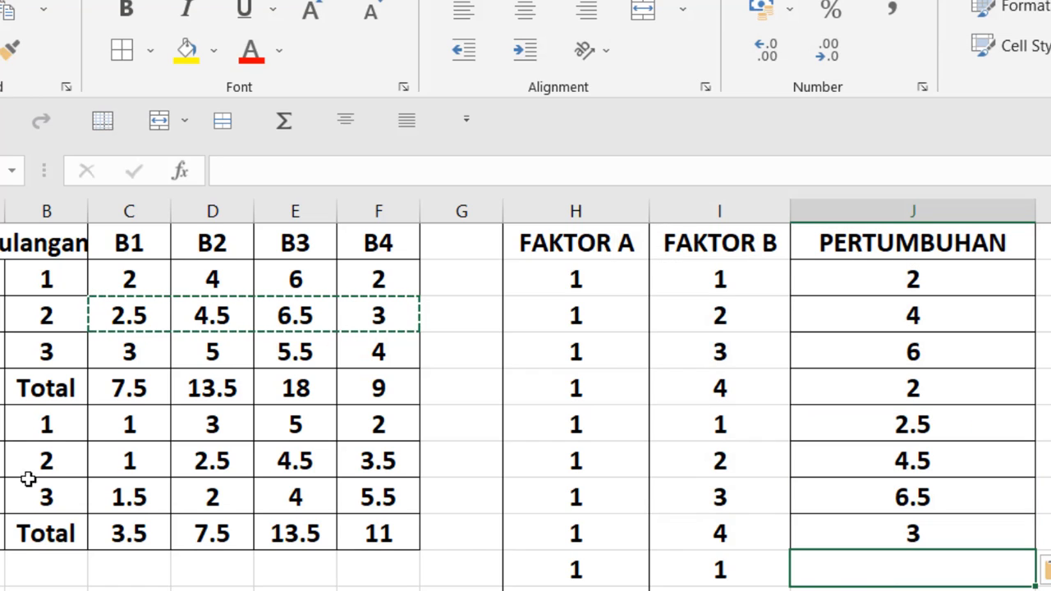
click(115, 354)
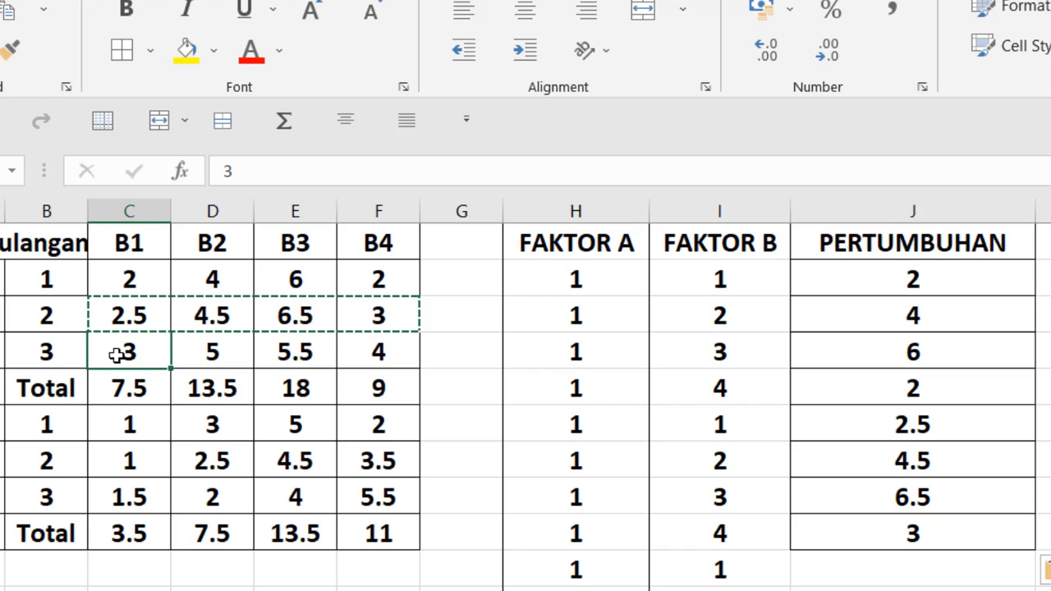
drag(138, 355, 384, 350)
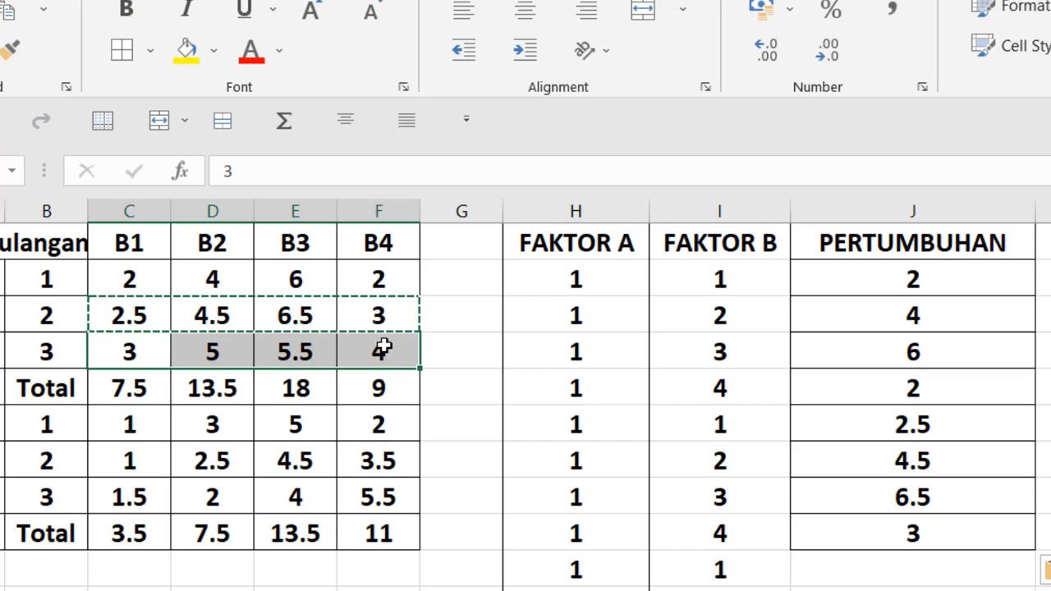
click(7, 12)
click(880, 571)
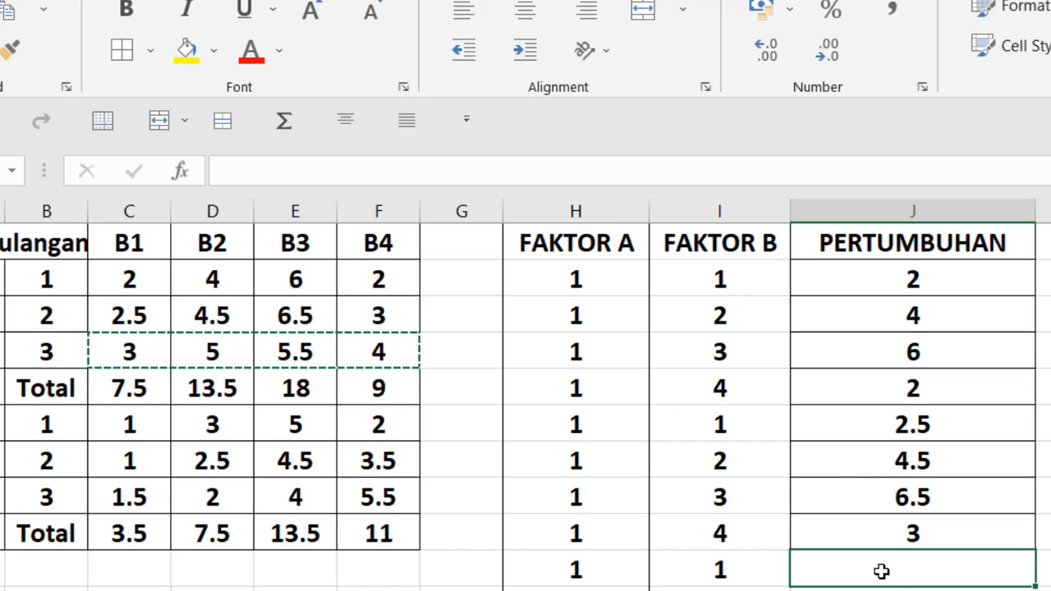
right_click(884, 575)
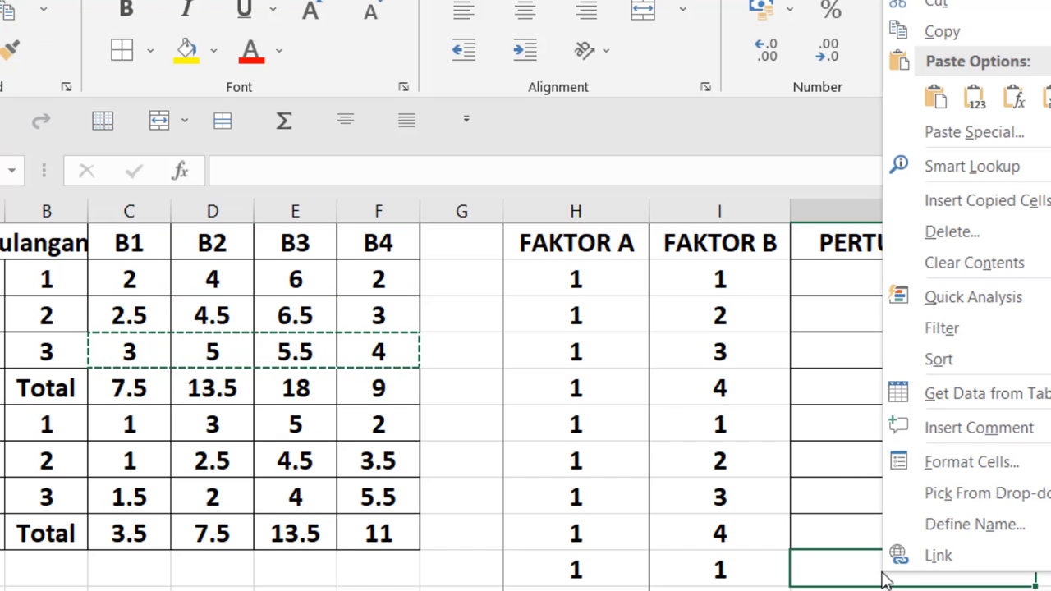
click(982, 134)
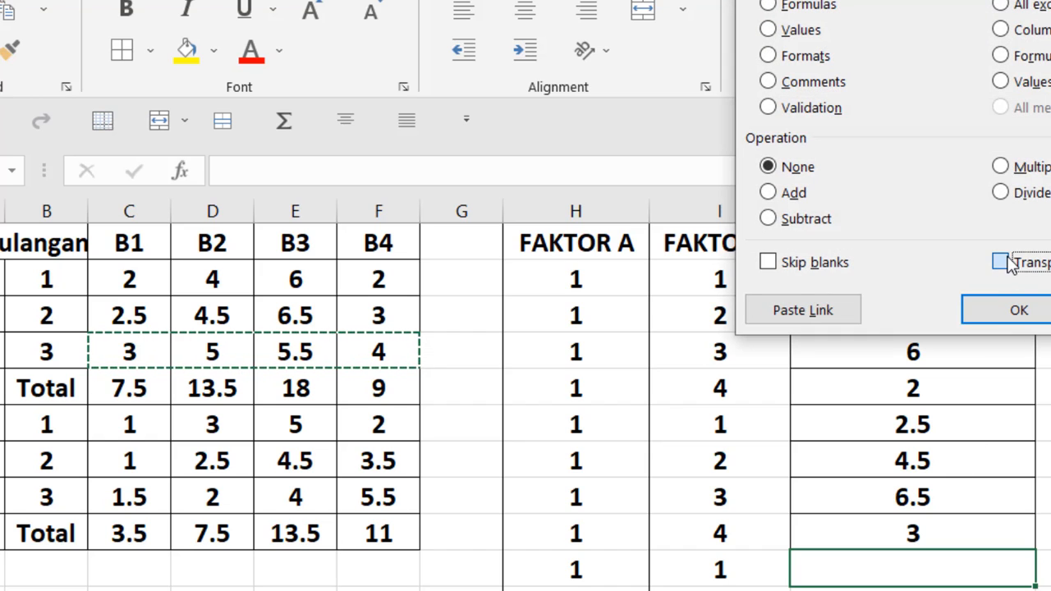
click(1001, 261)
click(1019, 311)
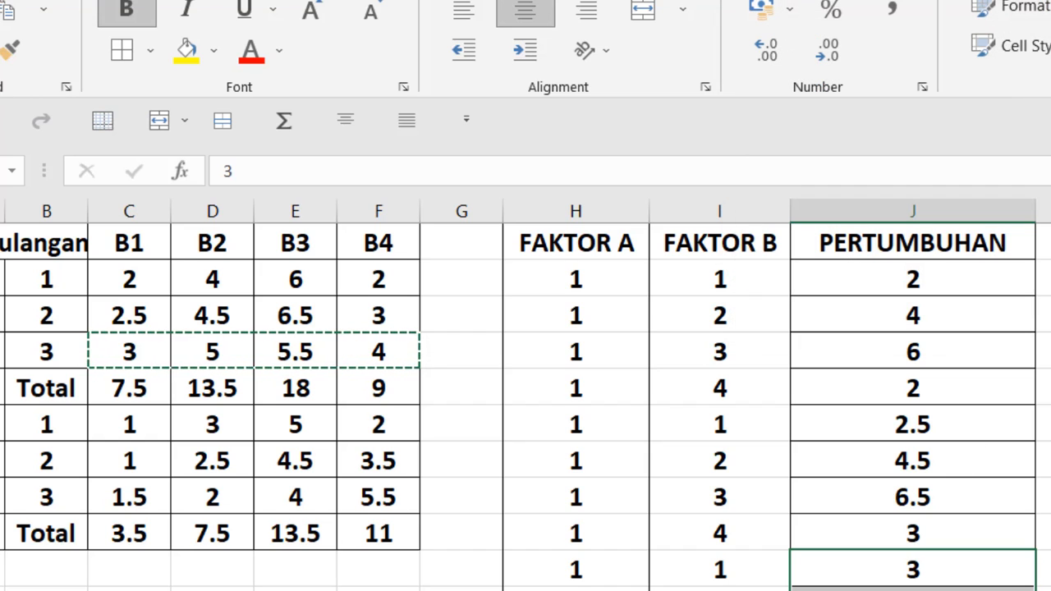
Copy the A2 growth values of replicate 1 under B1 to B4, cells C6 to F6
scroll(526, 407, down, 2)
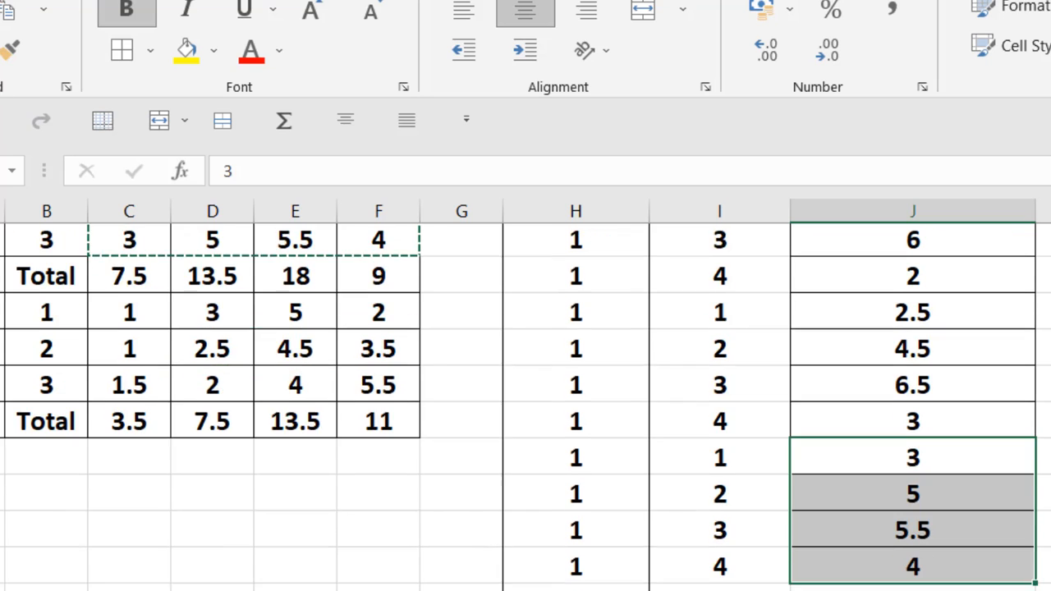
scroll(526, 408, up, 1)
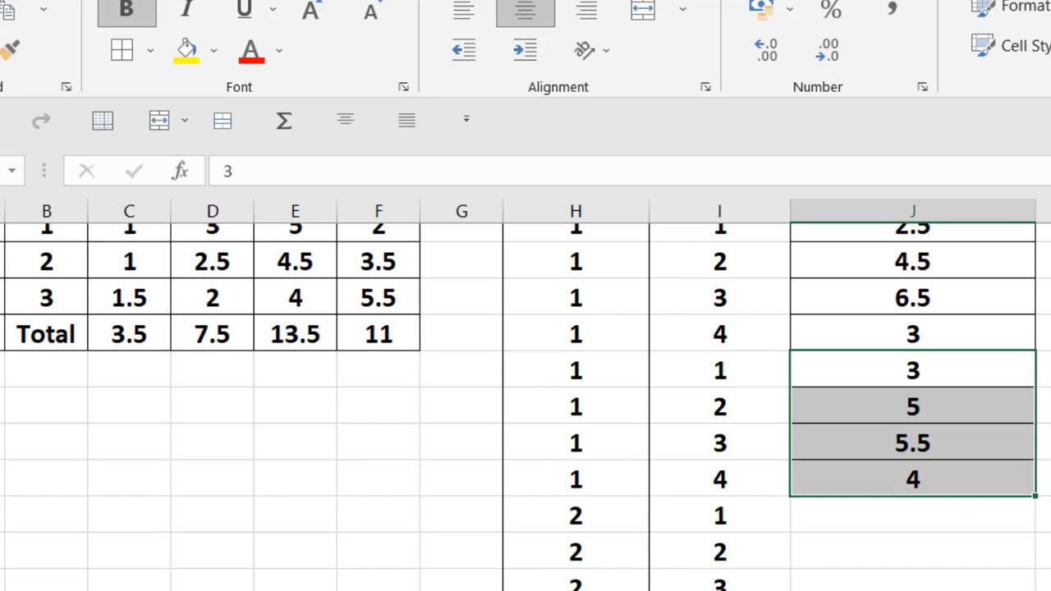
scroll(525, 407, up, 3)
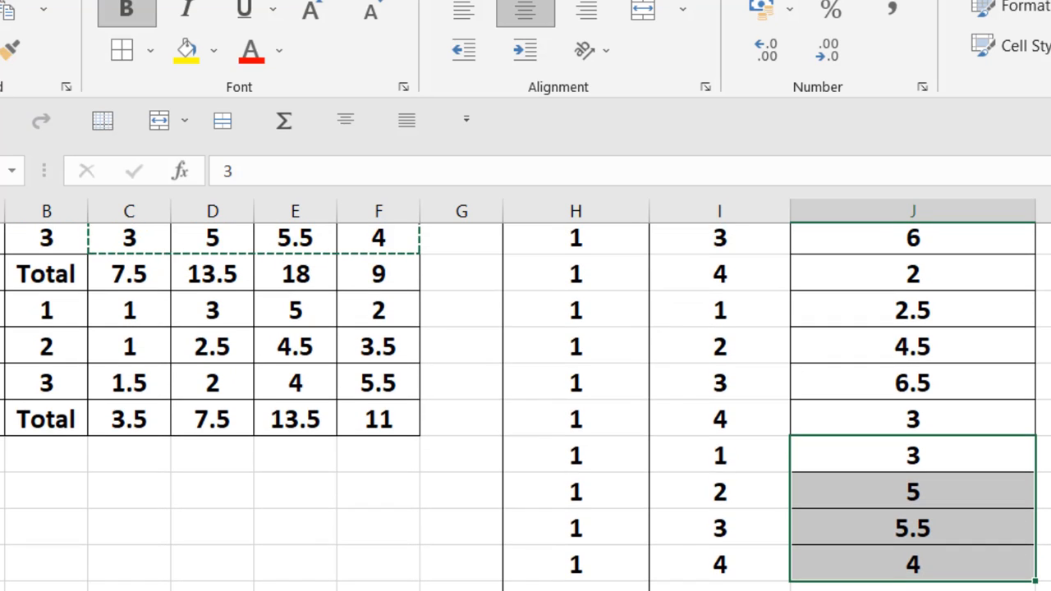
scroll(526, 408, up, 1)
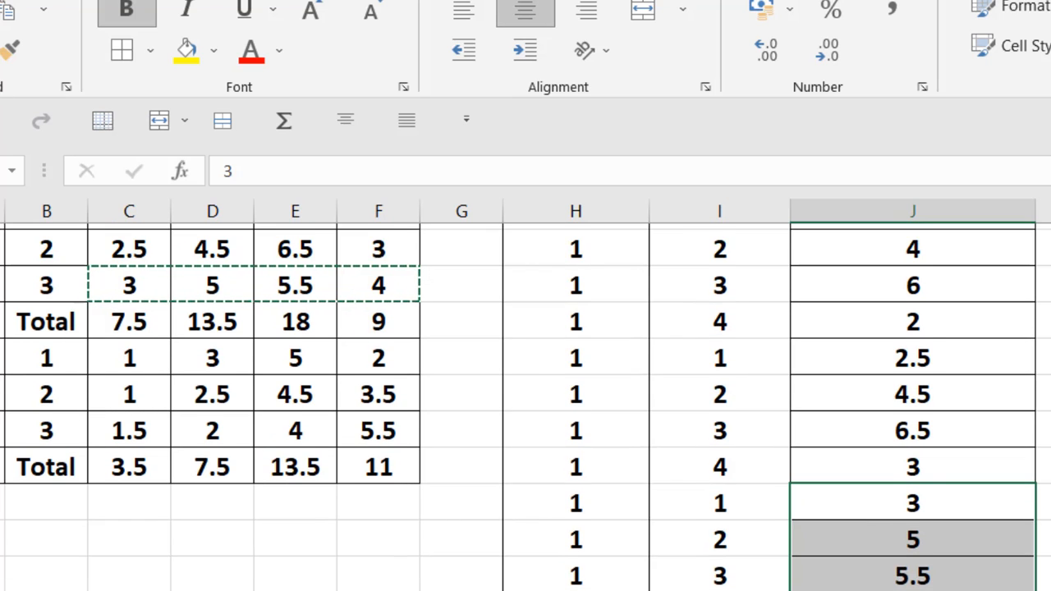
scroll(312, 558, down, 1)
click(136, 352)
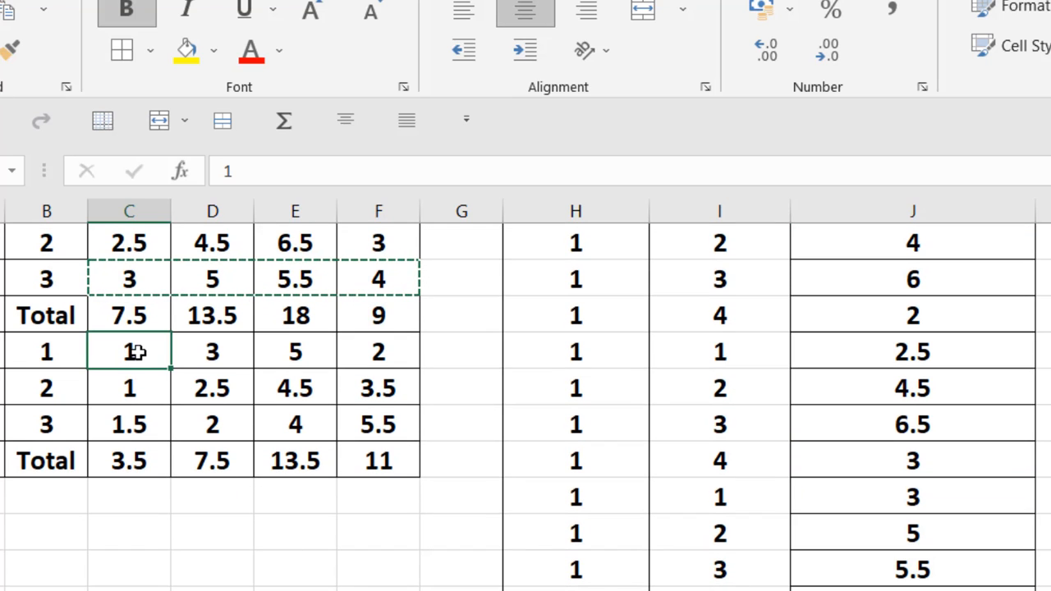
drag(136, 351, 404, 348)
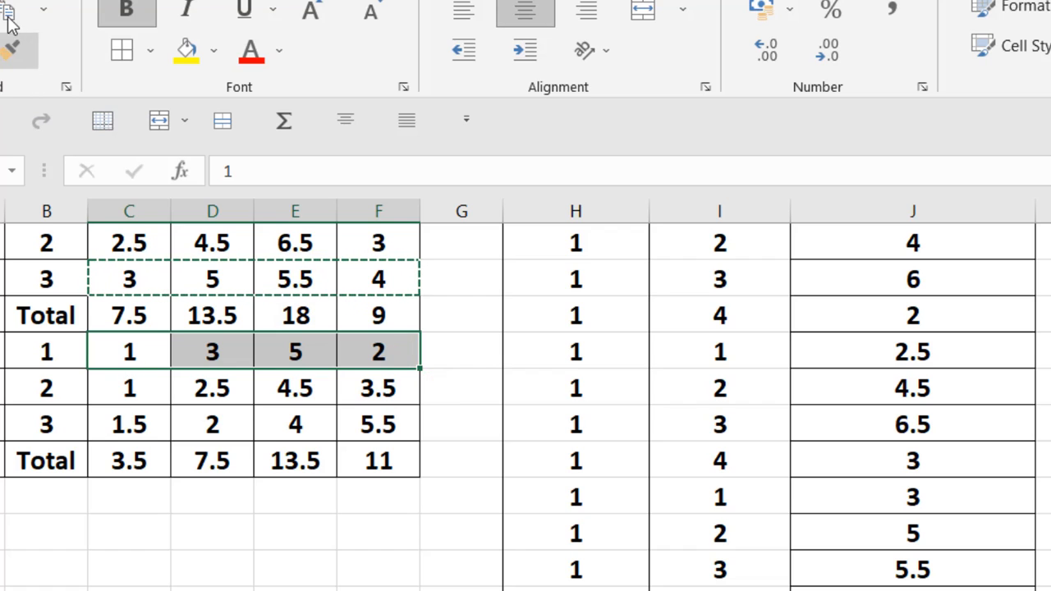
key(ctrl+c)
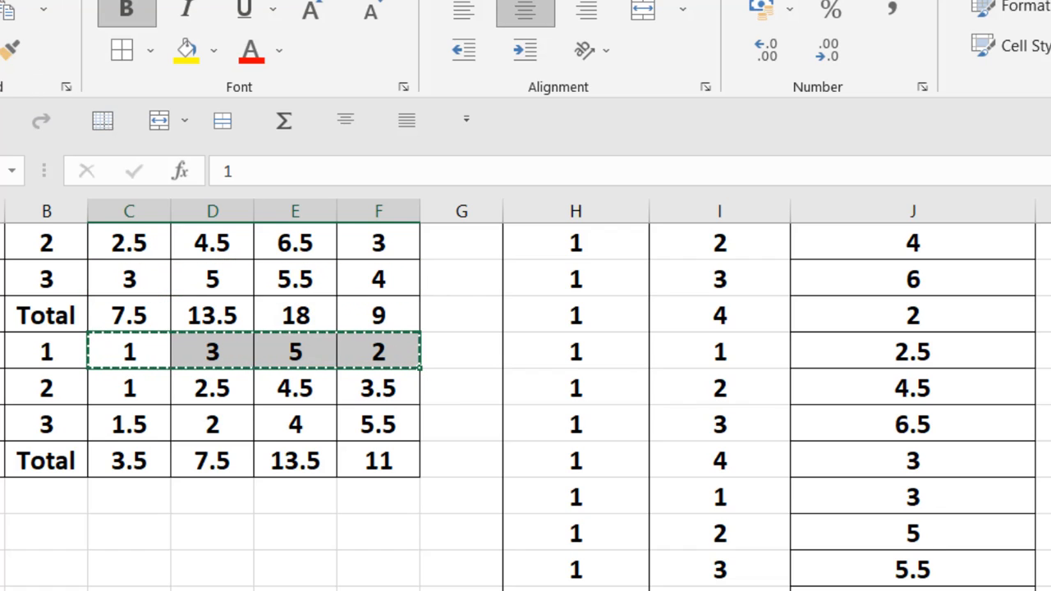
Paste the copied A2 replicate 1 values into the PERTUMBUHAN column from J14 down, using Paste Special with Transpose
click(866, 499)
right_click(867, 499)
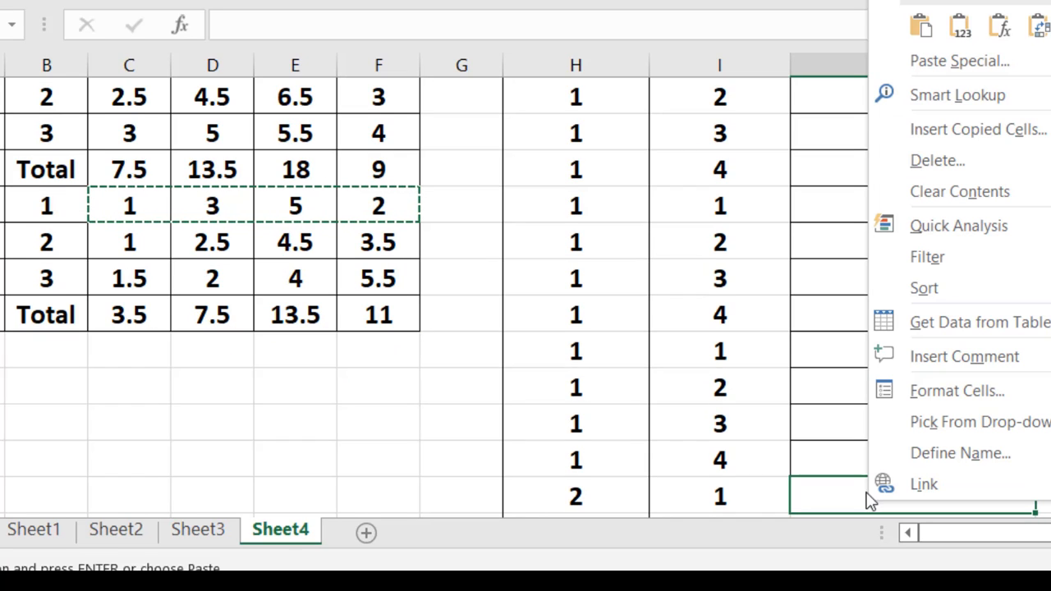
click(928, 67)
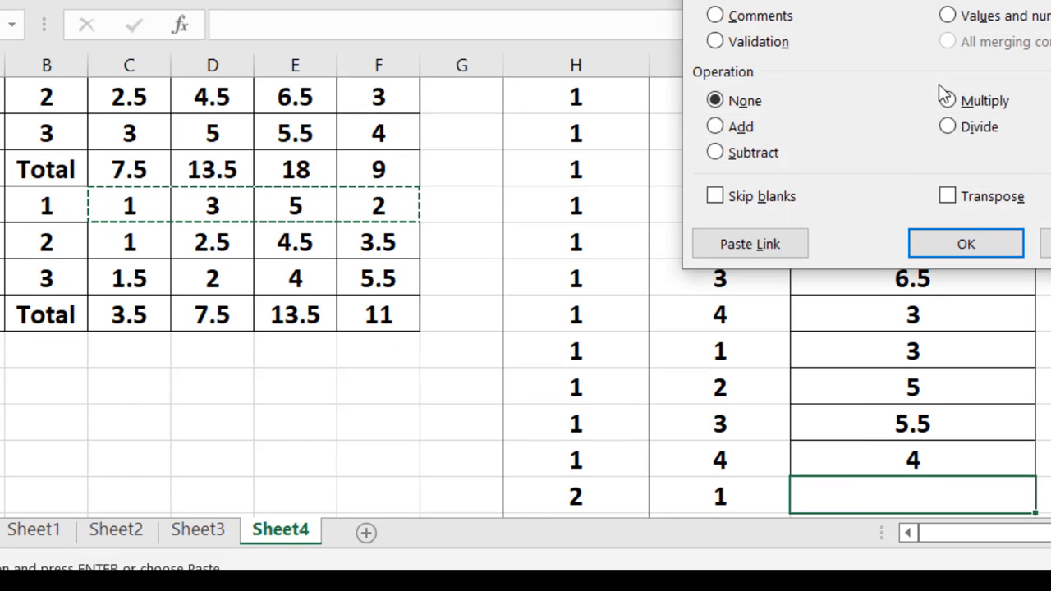
click(1003, 198)
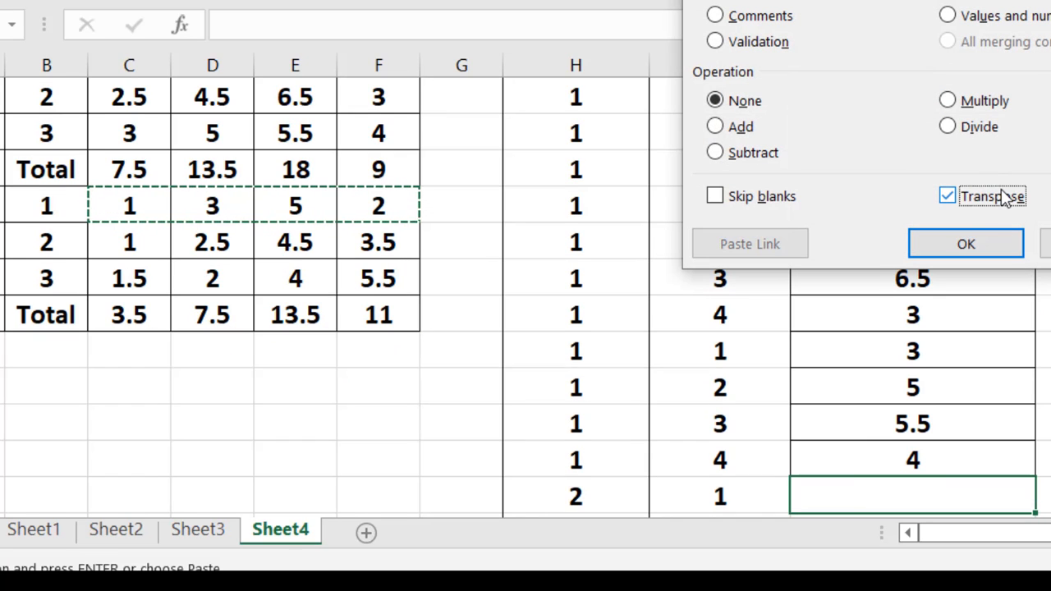
click(991, 242)
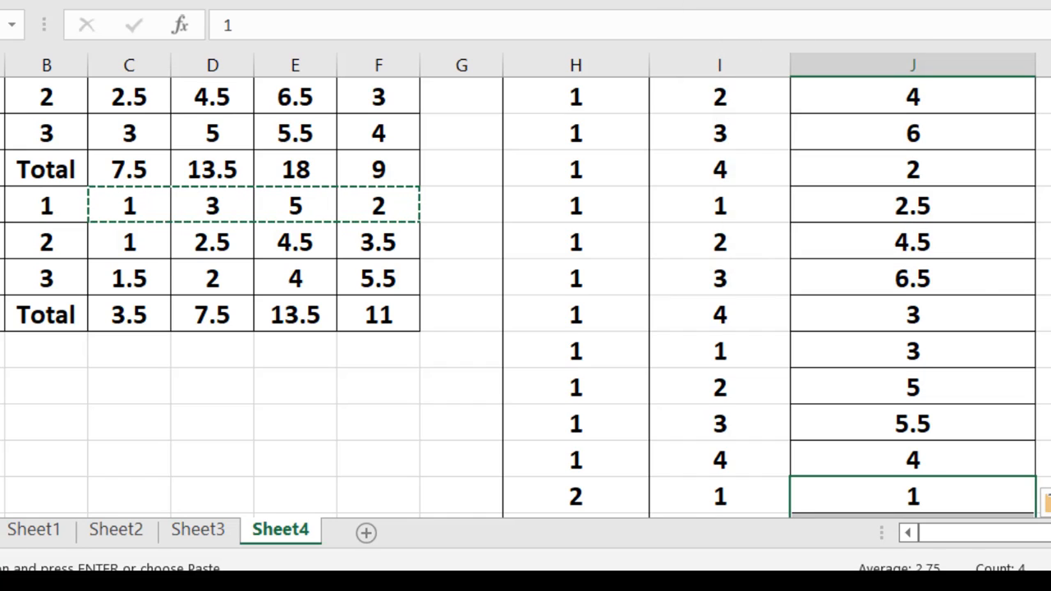
Copy the A2 growth values of replicate 2 in cells C7 to F7
scroll(526, 297, up, 1)
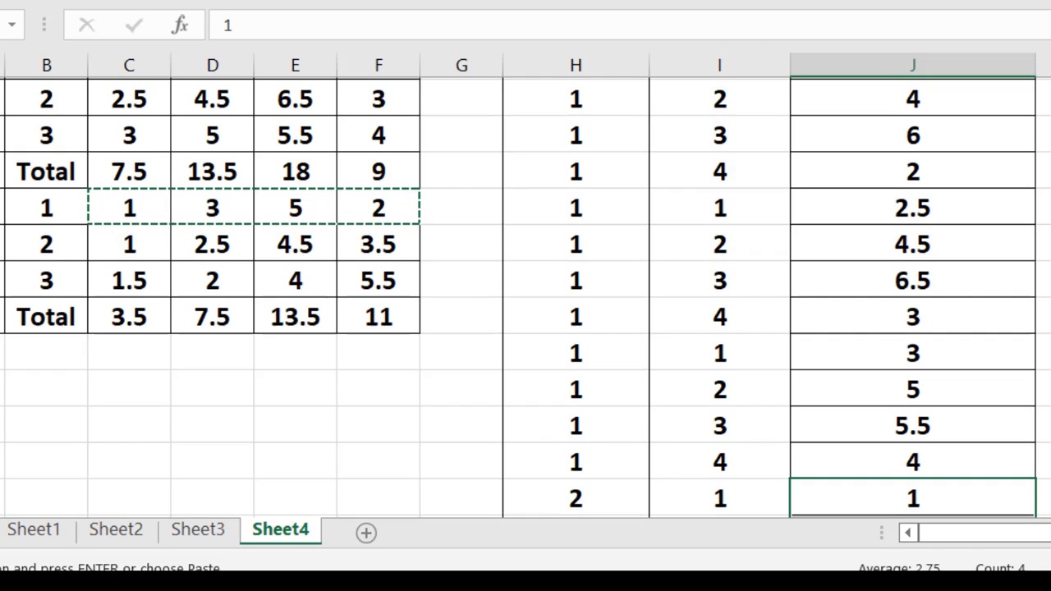
scroll(526, 297, down, 2)
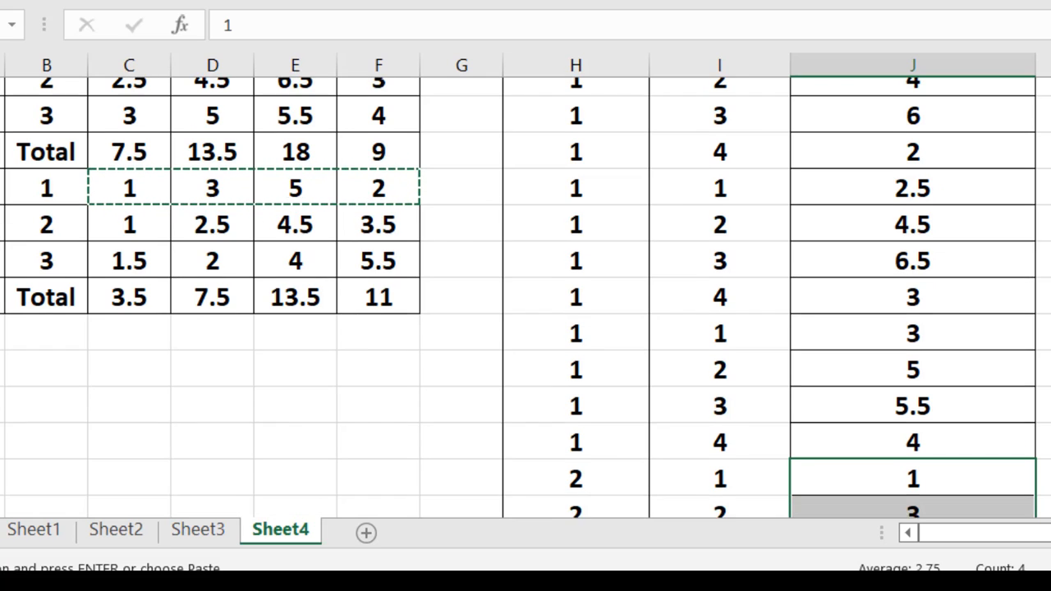
scroll(526, 298, down, 2)
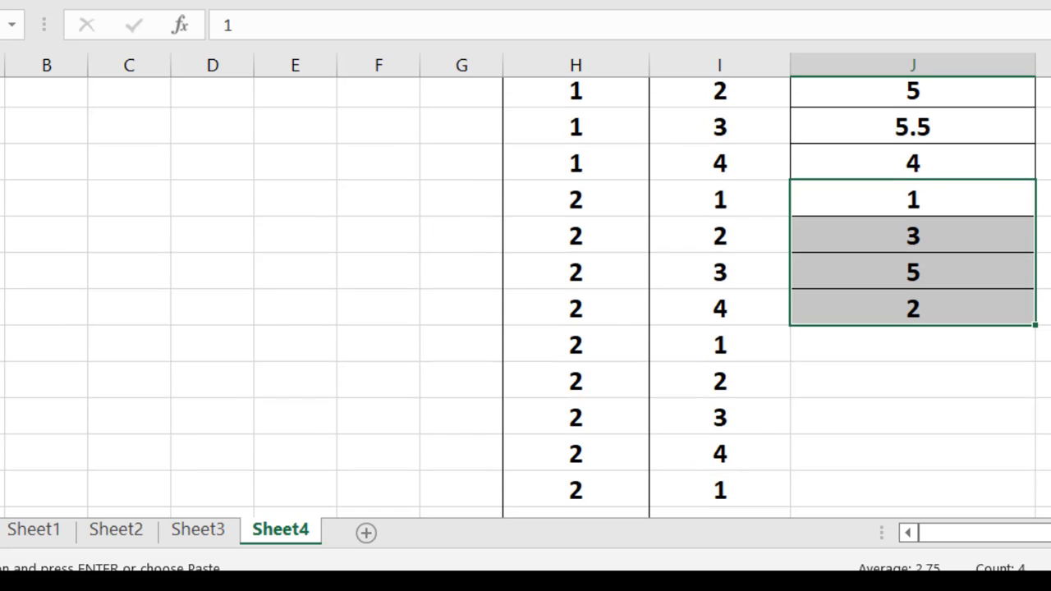
scroll(526, 297, up, 1)
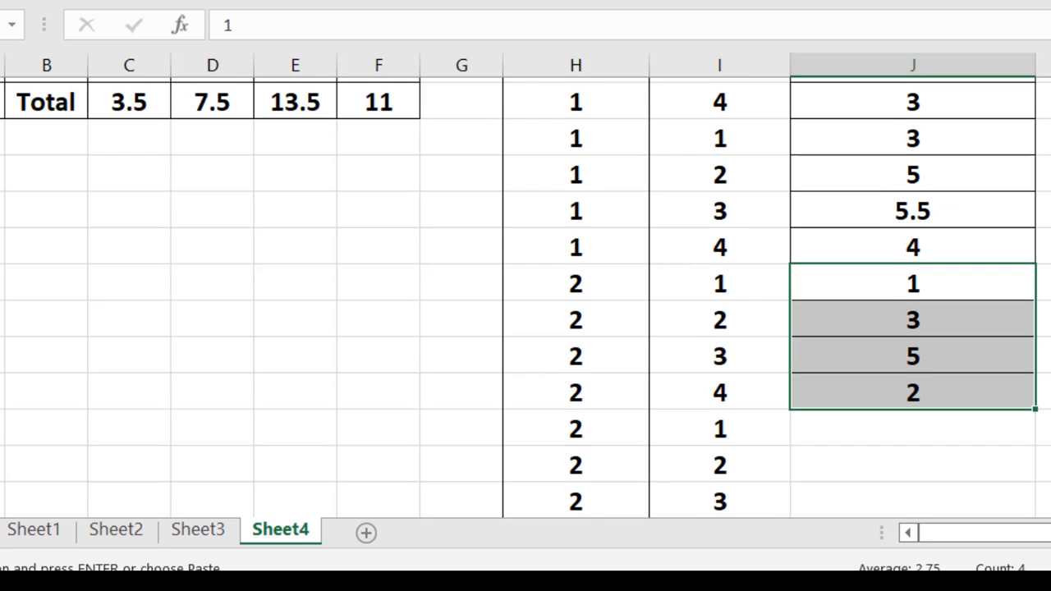
scroll(221, 329, up, 2)
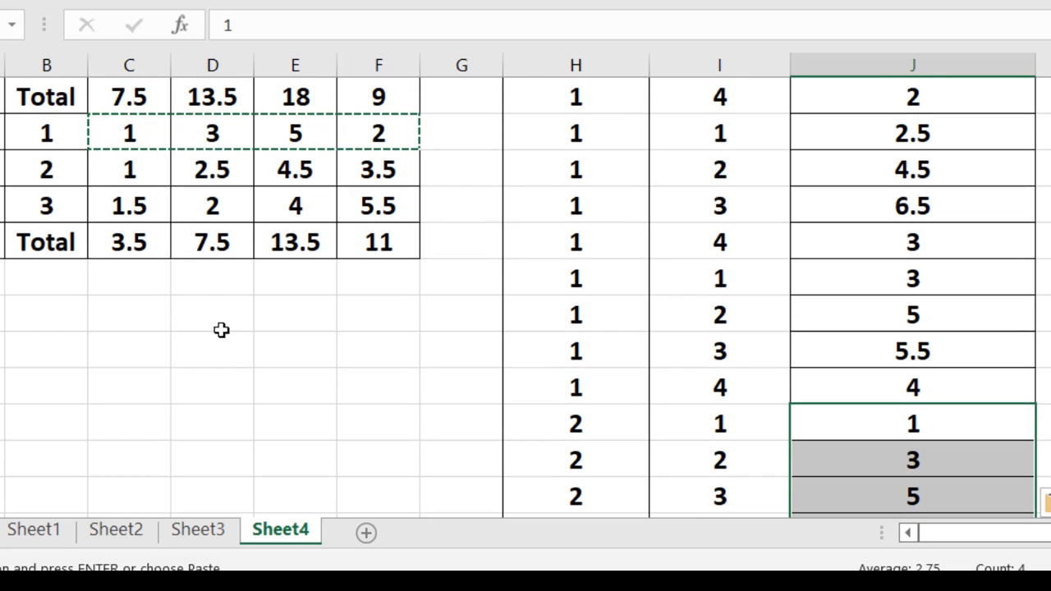
drag(141, 169, 400, 174)
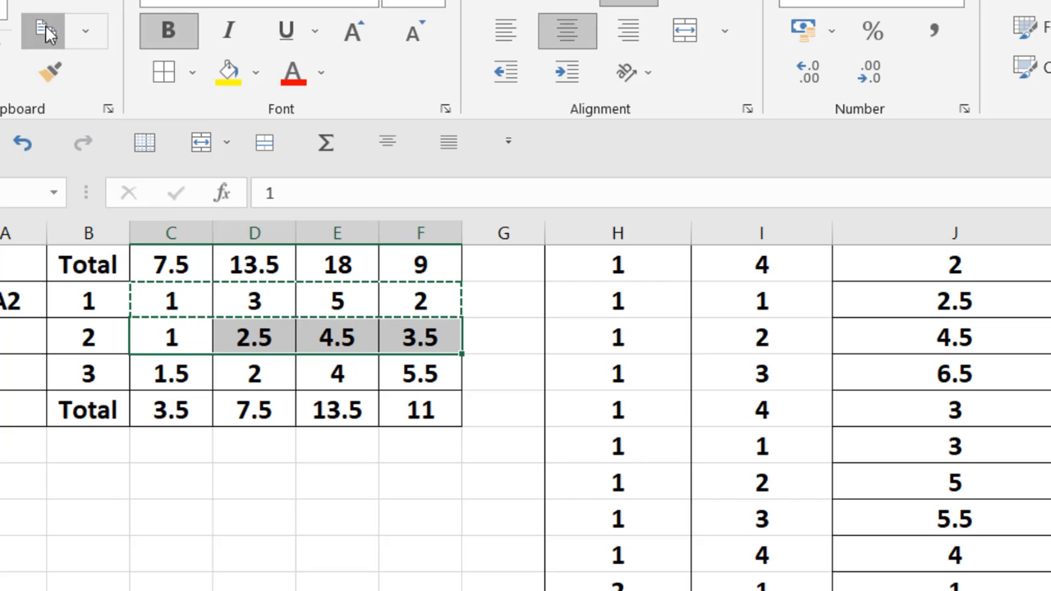
click(45, 32)
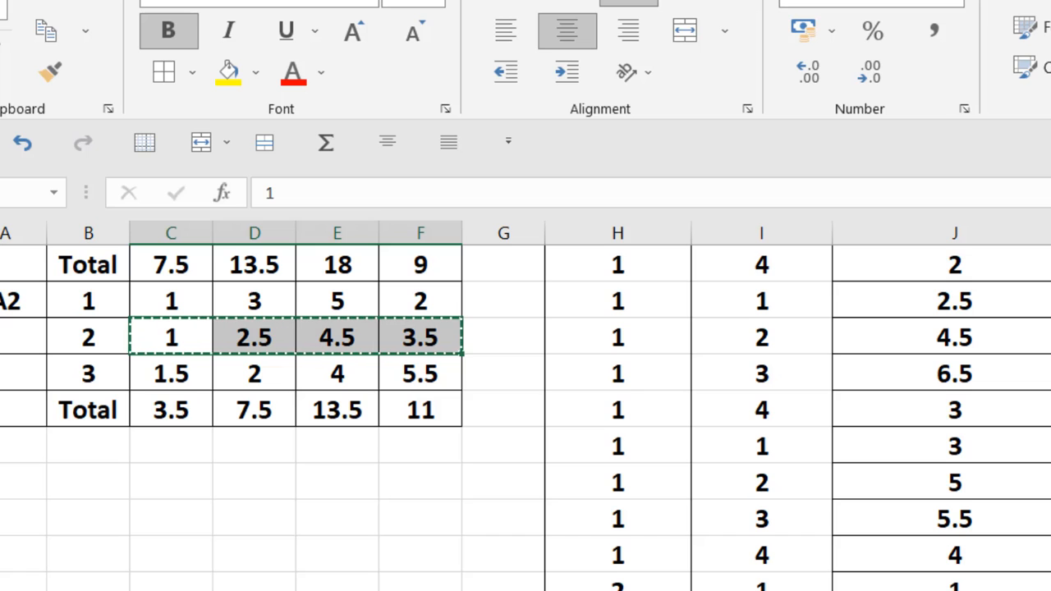
Paste the copied A2 replicate 2 values transposed into the PERTUMBUHAN column from J18 down
scroll(526, 417, down, 2)
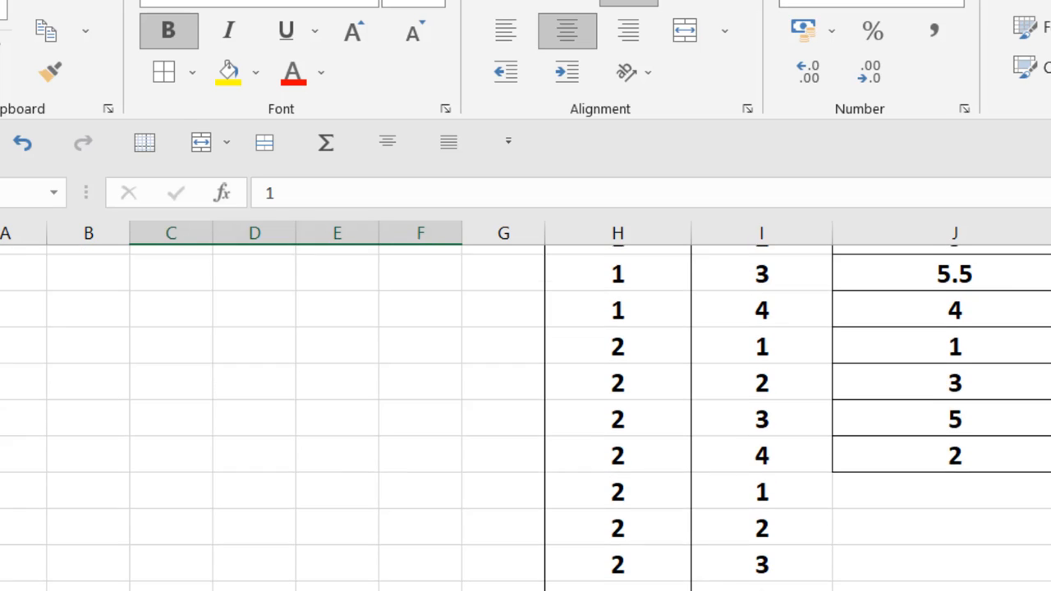
click(925, 491)
right_click(925, 490)
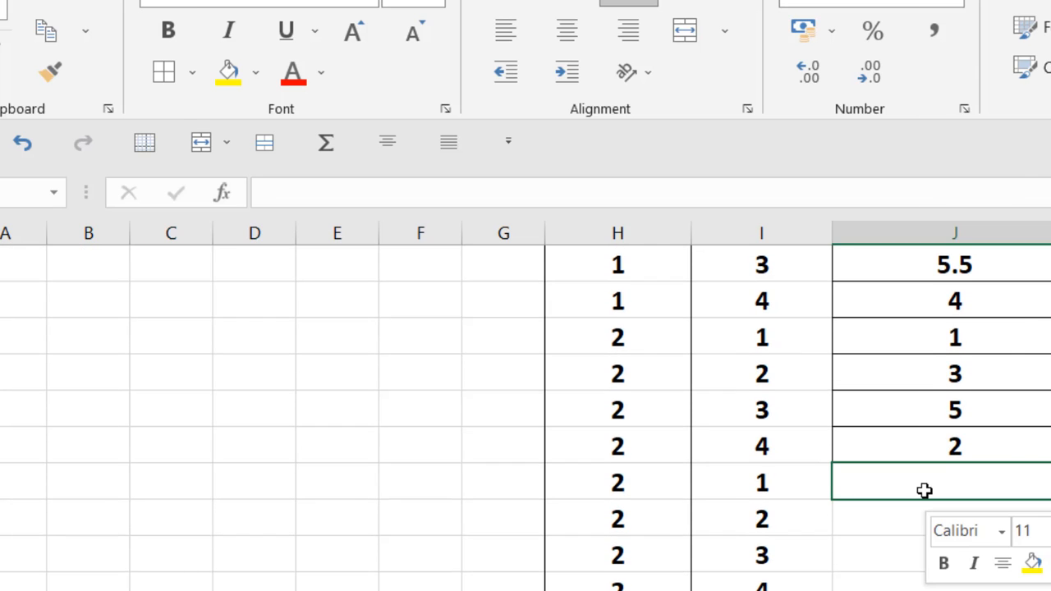
click(996, 52)
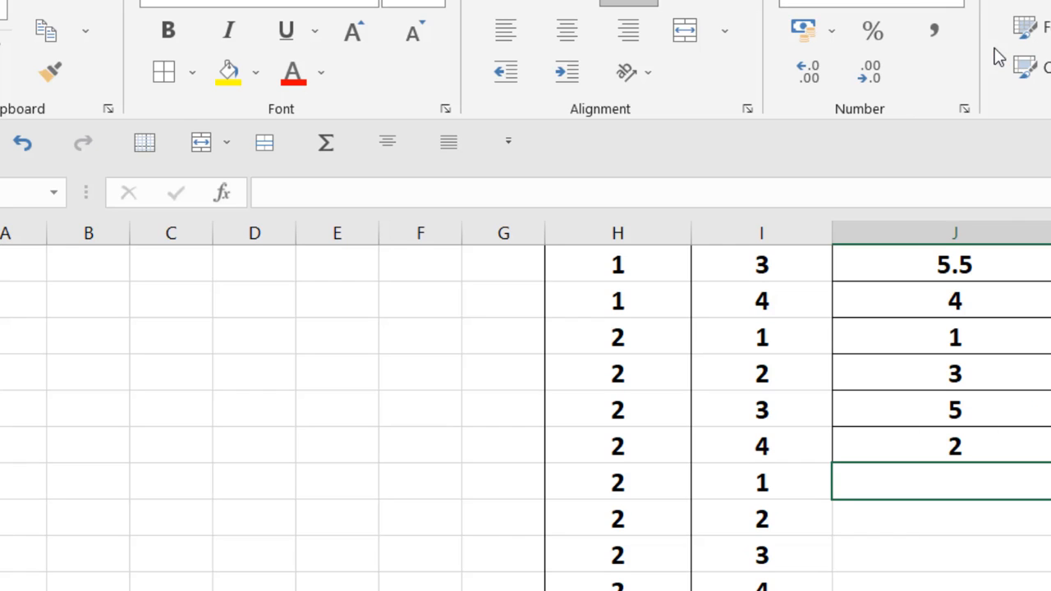
click(1017, 246)
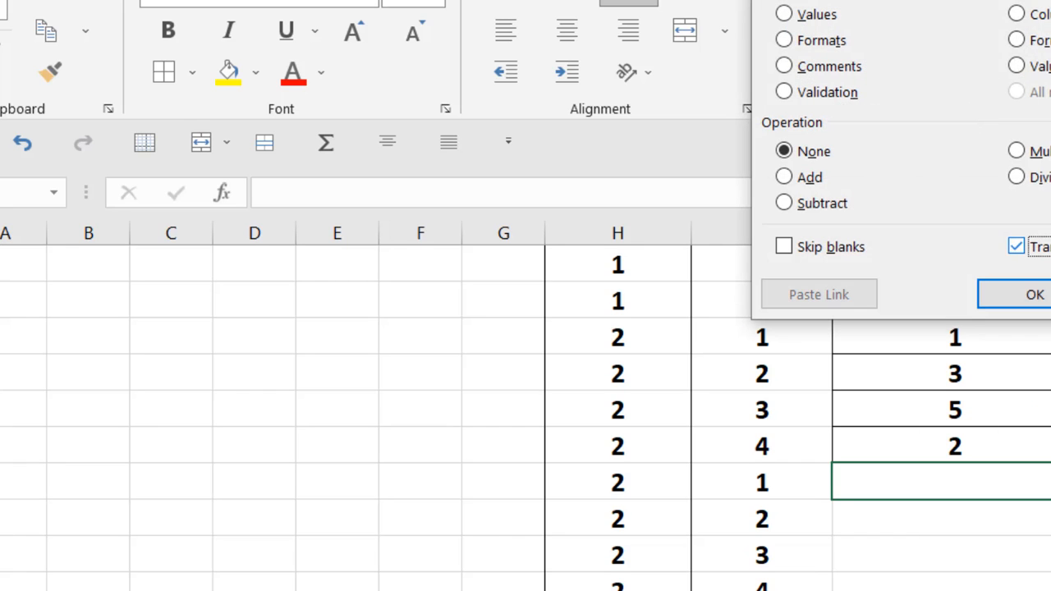
click(1034, 294)
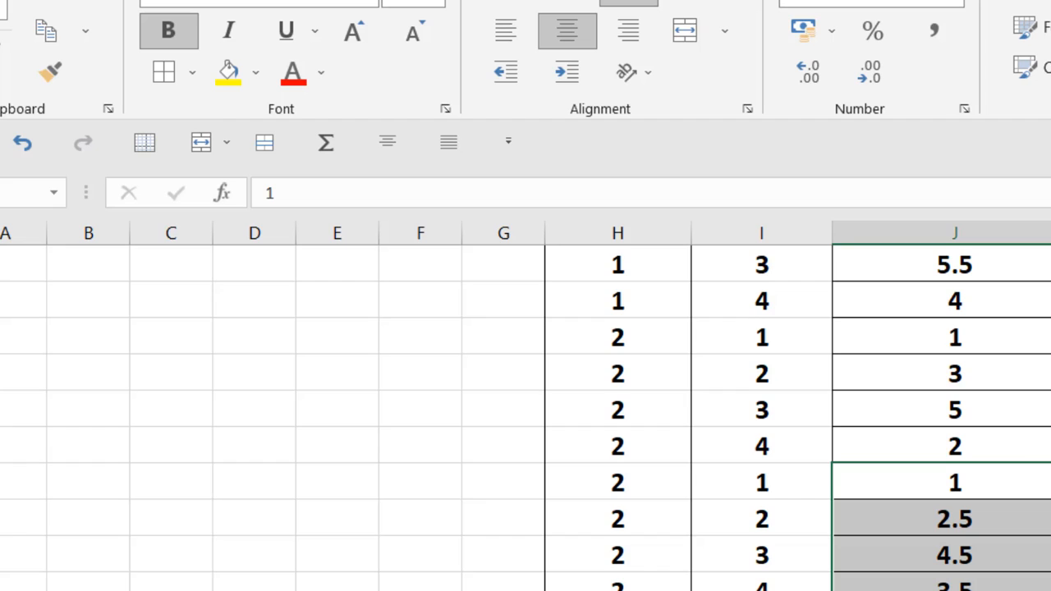
Copy the A2 growth values of replicate 3 in cells C8 to F8
scroll(525, 411, down, 1)
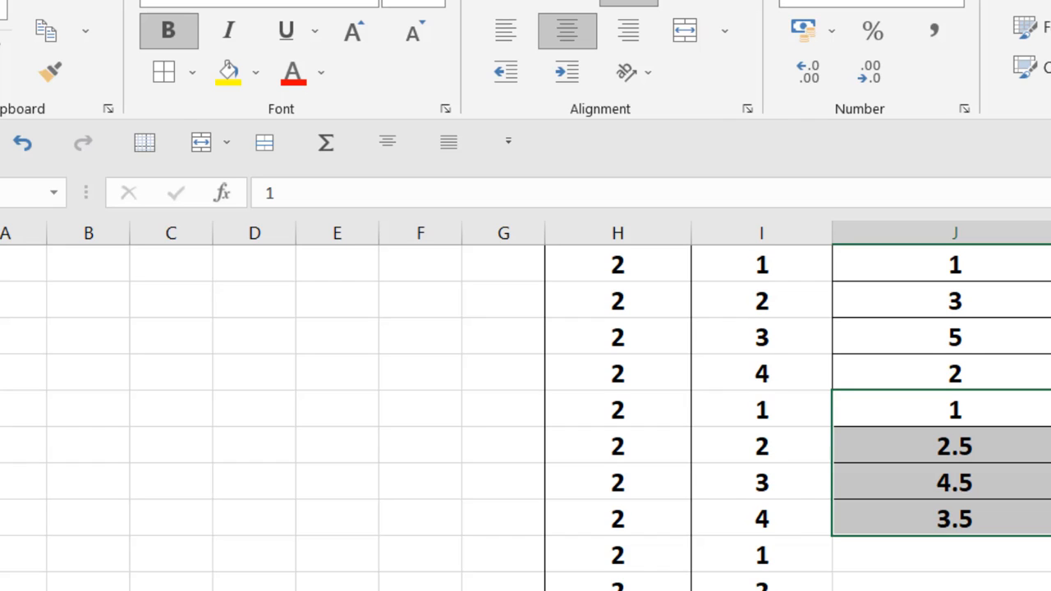
click(989, 564)
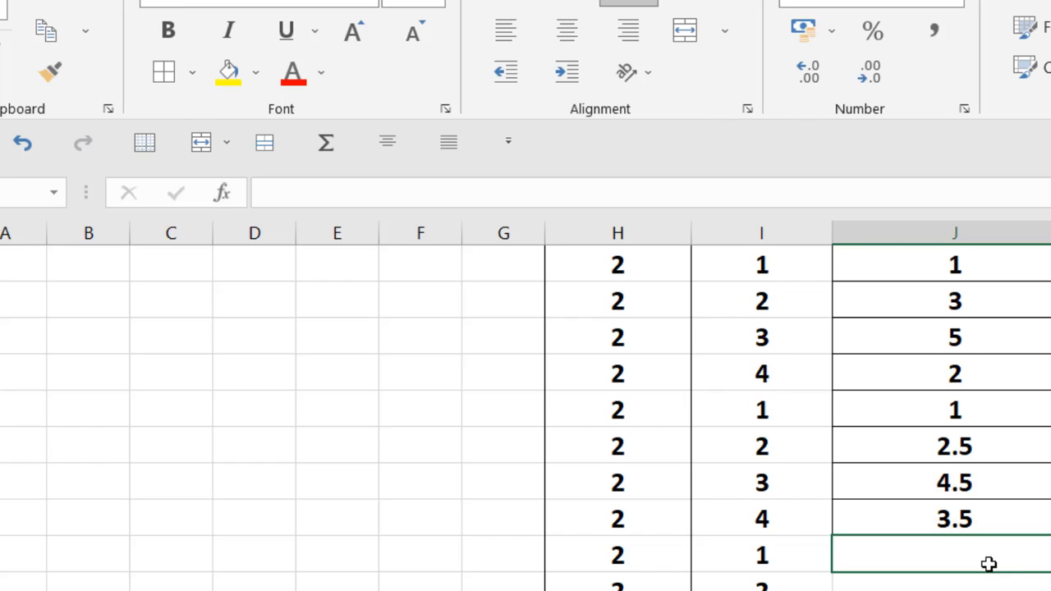
scroll(856, 585, up, 4)
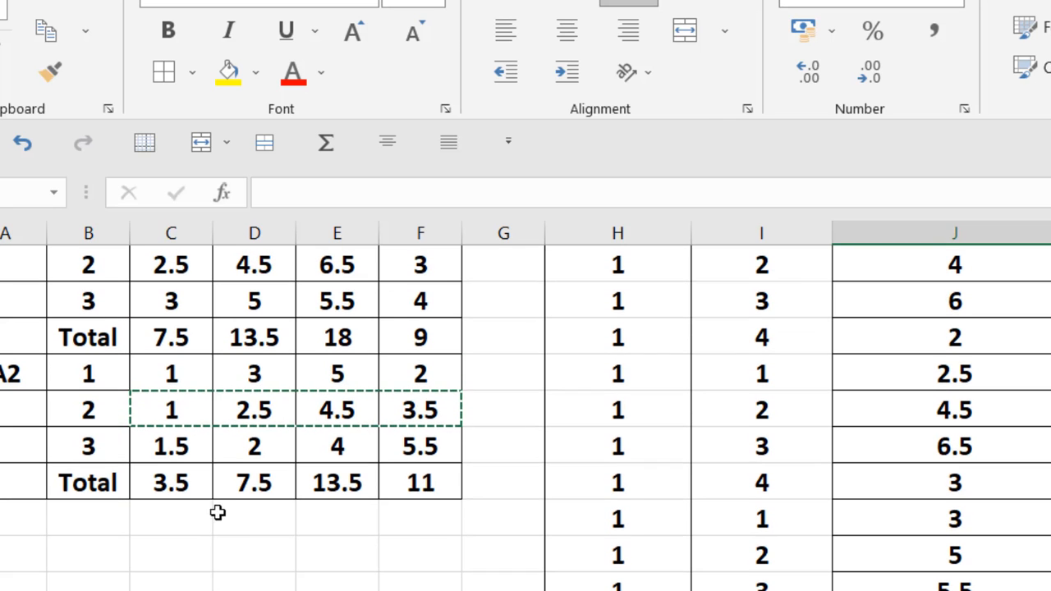
drag(176, 444, 396, 444)
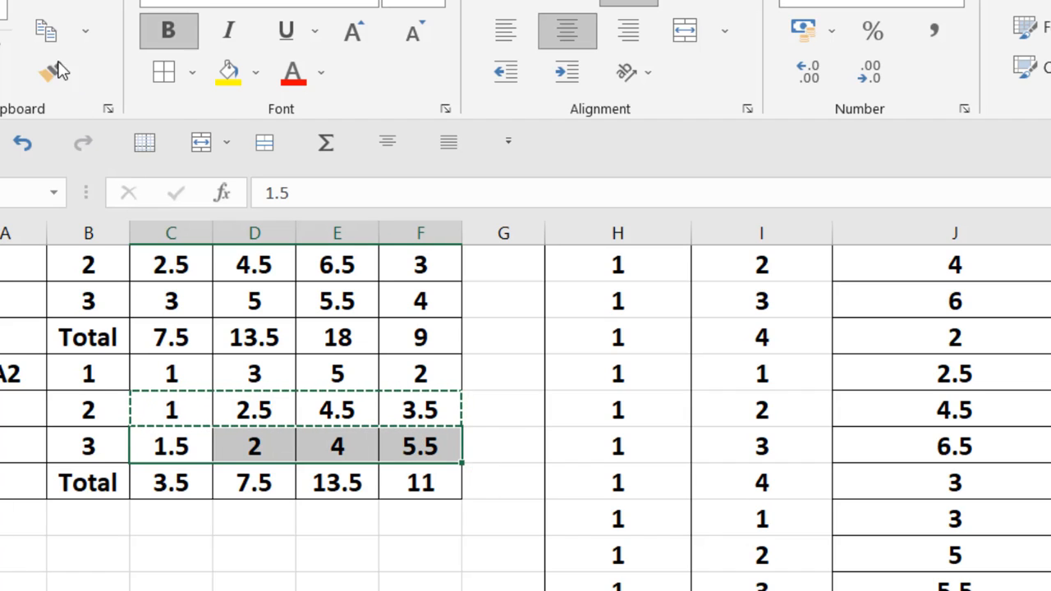
click(46, 33)
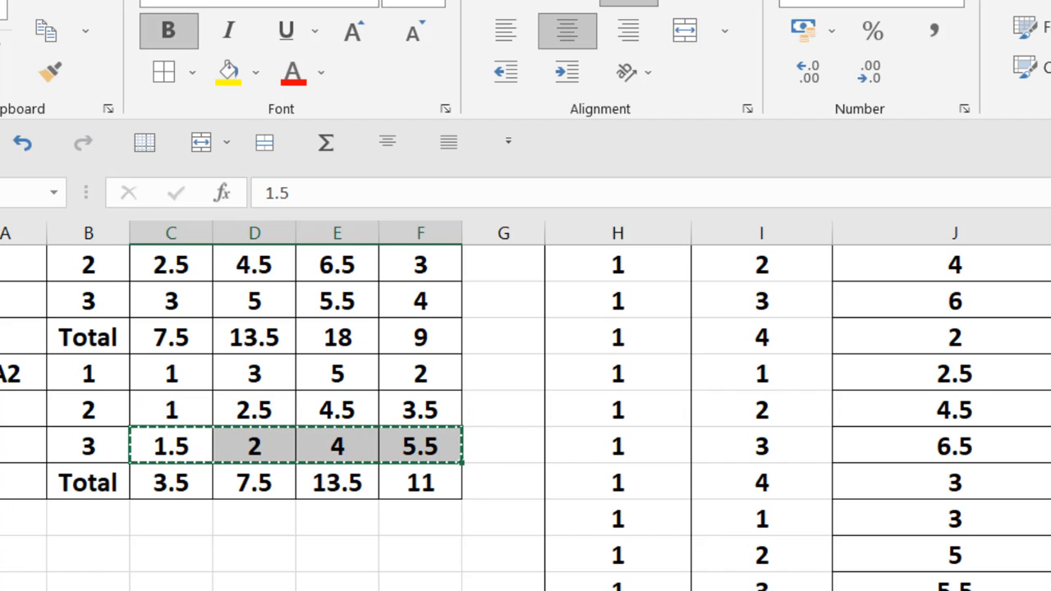
Paste the copied A2 replicate 3 values transposed into the PERTUMBUHAN column from J22 down
scroll(526, 418, down, 3)
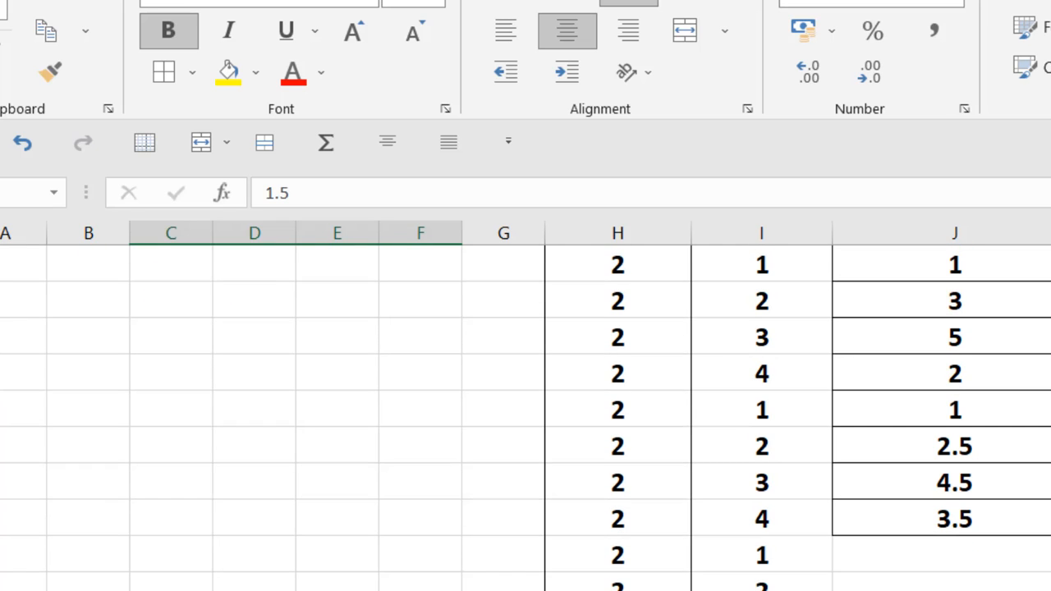
click(912, 562)
right_click(912, 563)
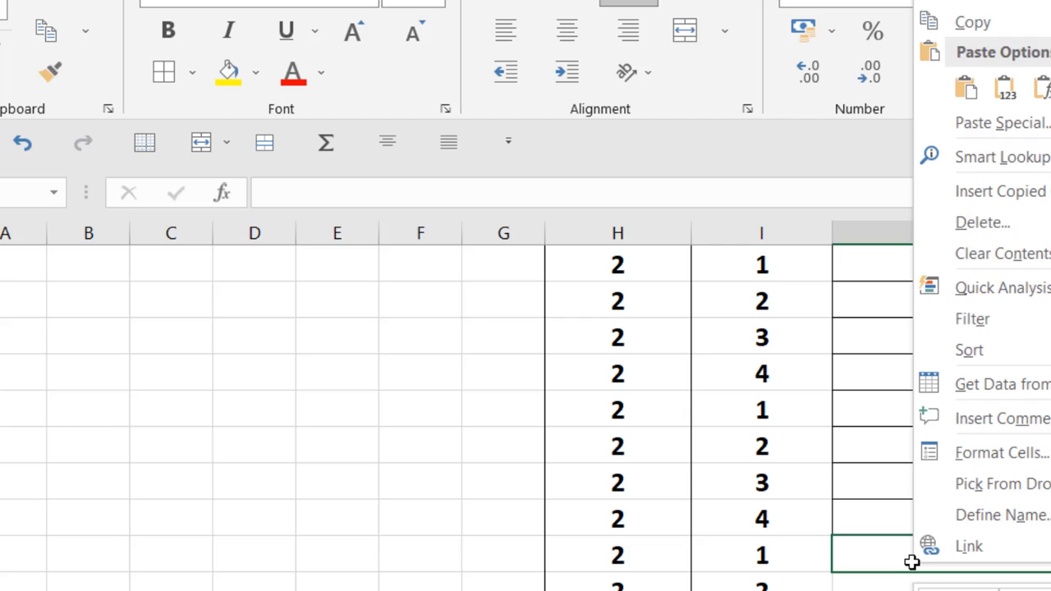
click(980, 128)
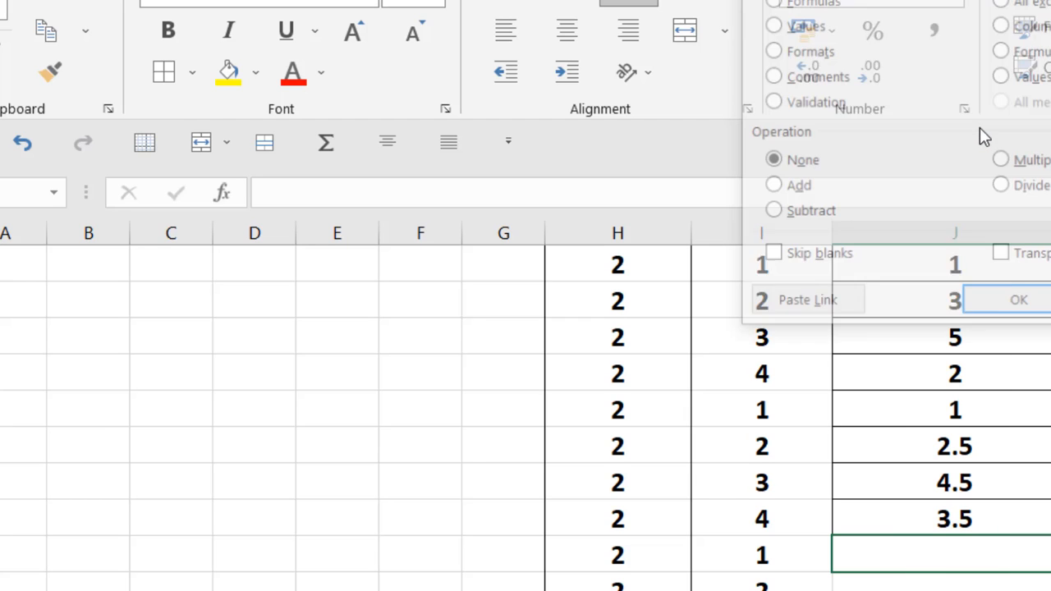
click(1002, 256)
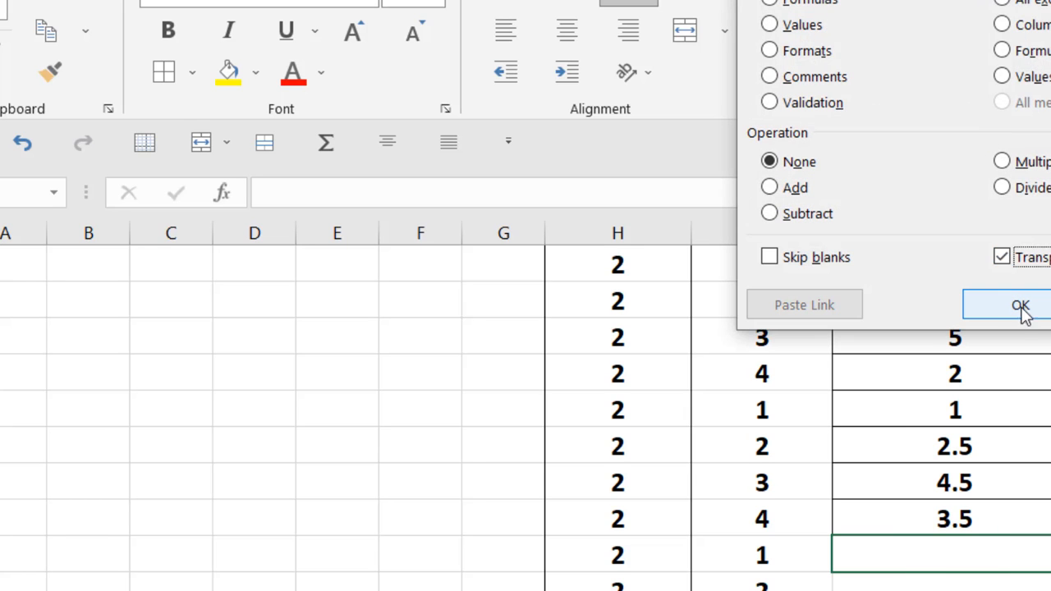
click(1021, 310)
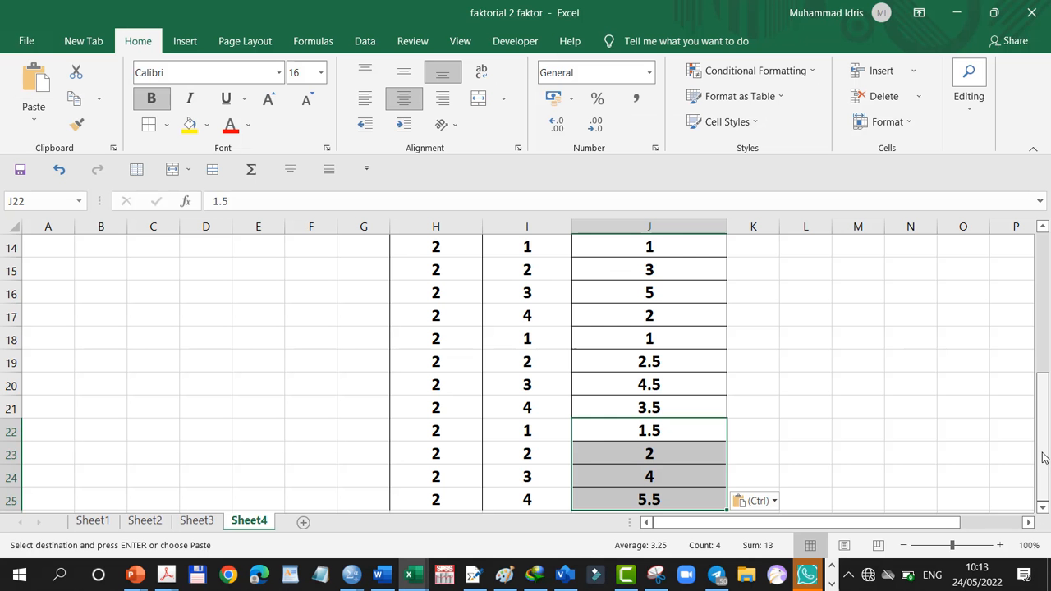
Copy the entire contents of Sheet4 and paste them into a newly inserted worksheet
drag(1044, 458, 1022, 284)
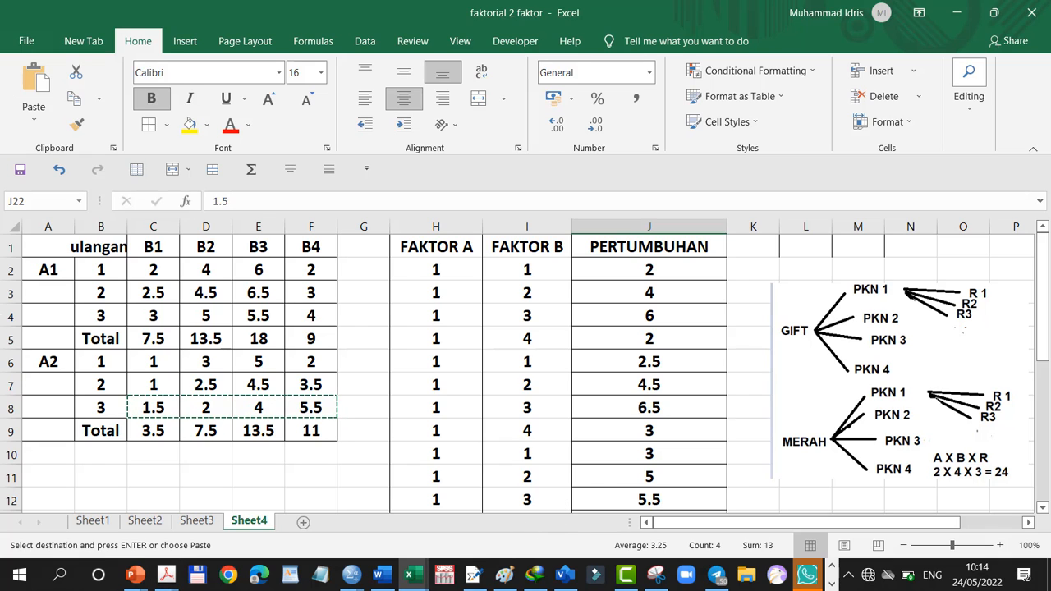
click(10, 227)
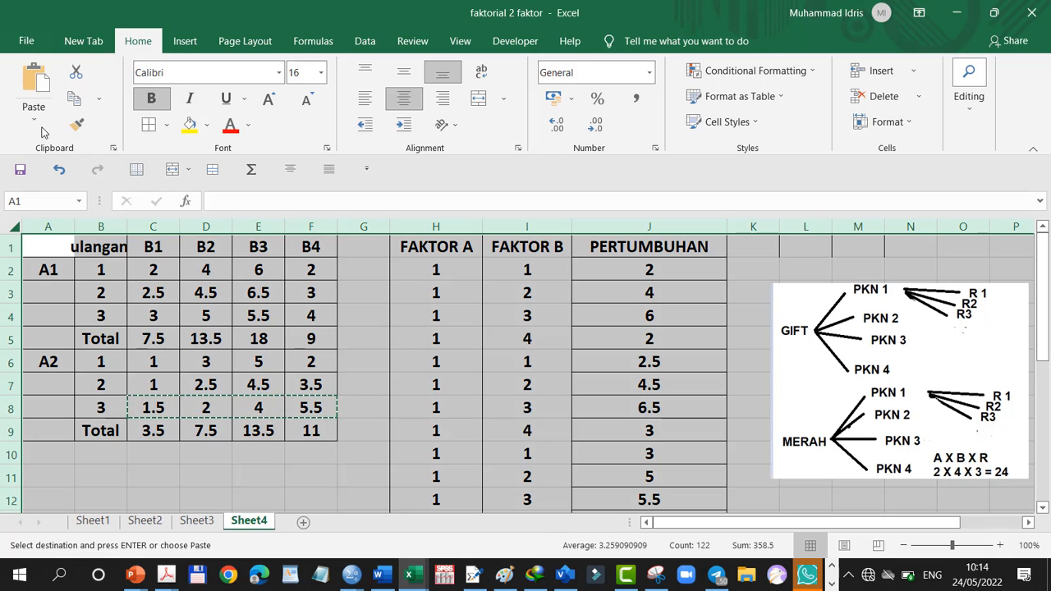
click(73, 99)
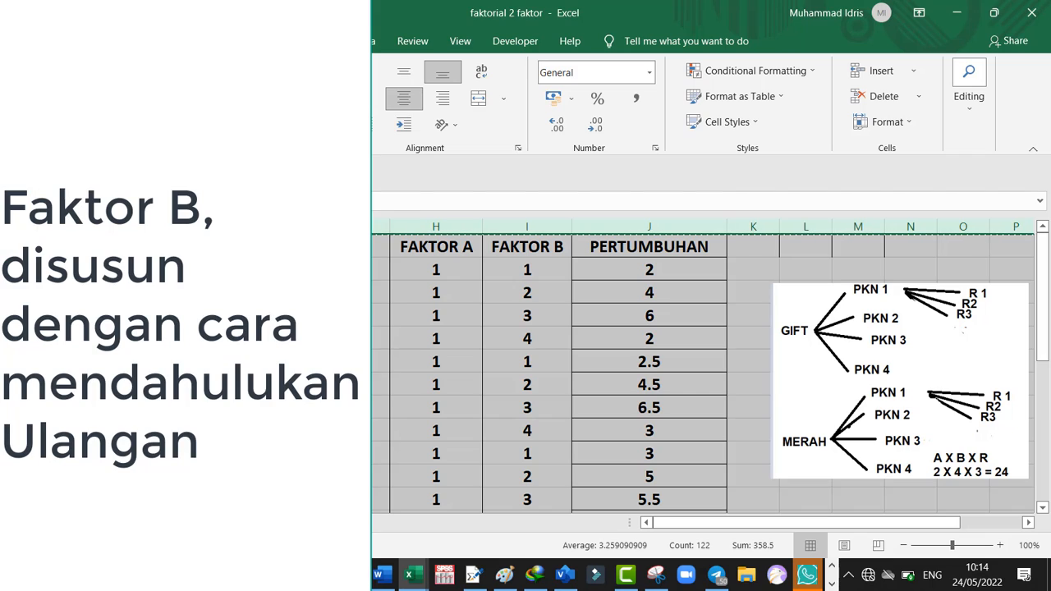
key(shift+F11)
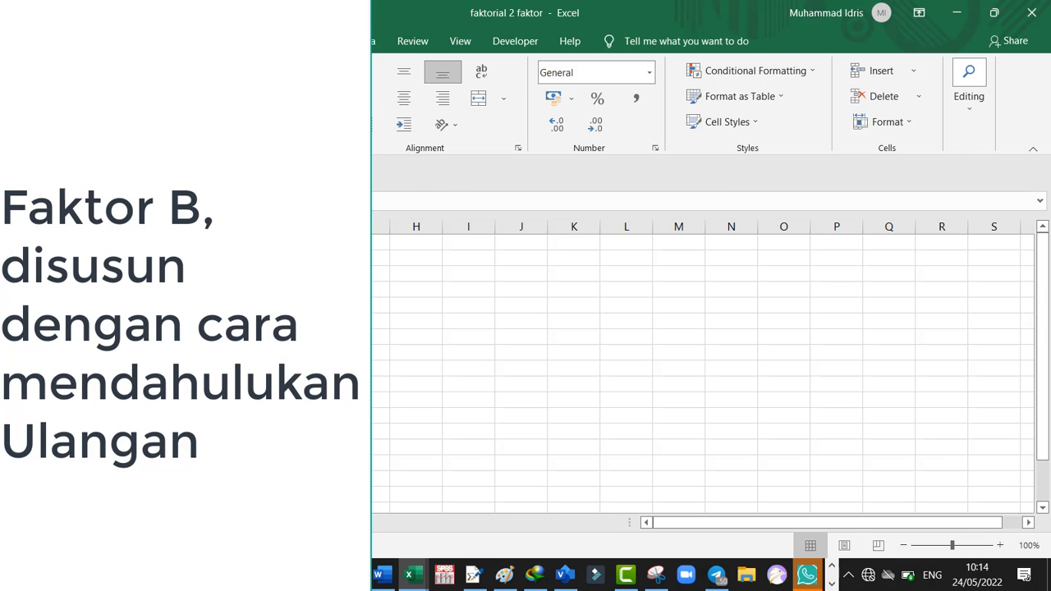
key(ctrl+v)
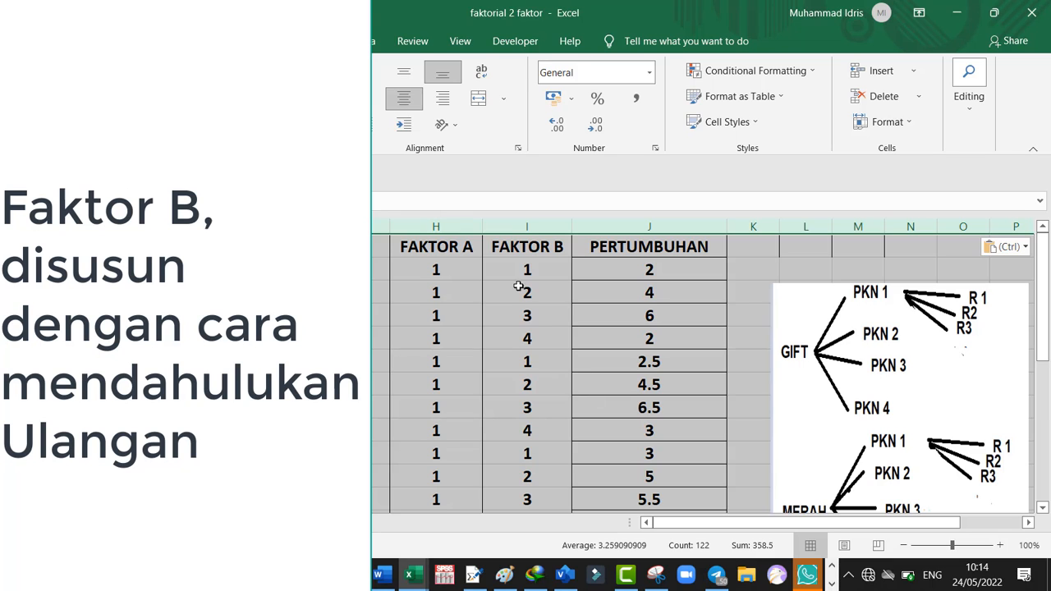
Clear all FAKTOR B codes below the header in column I of Sheet5, keeping the original arrangement in Sheet4
drag(516, 273, 541, 483)
key(Delete)
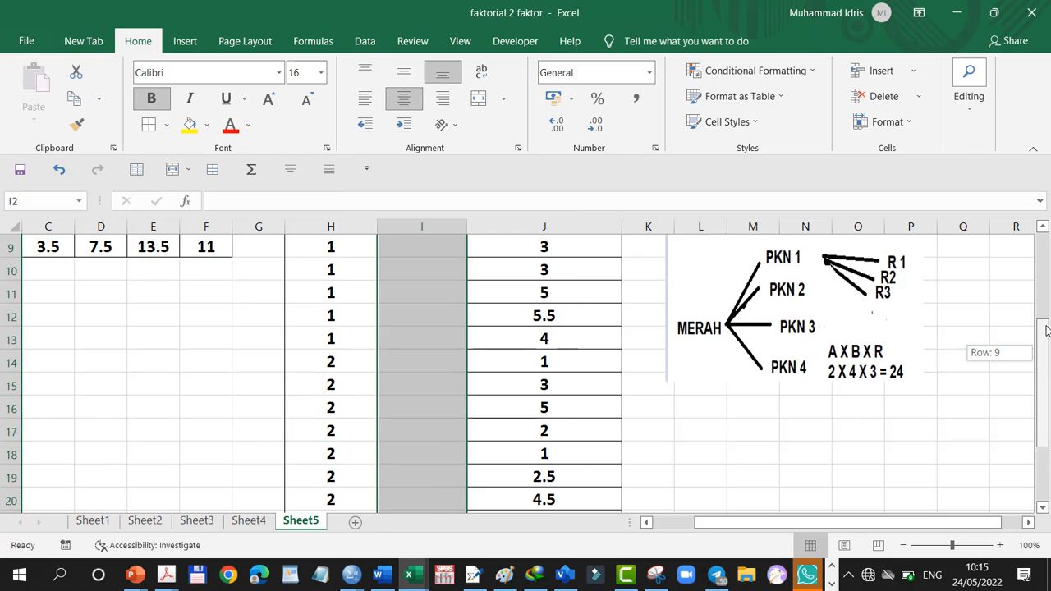
drag(1047, 328, 1033, 266)
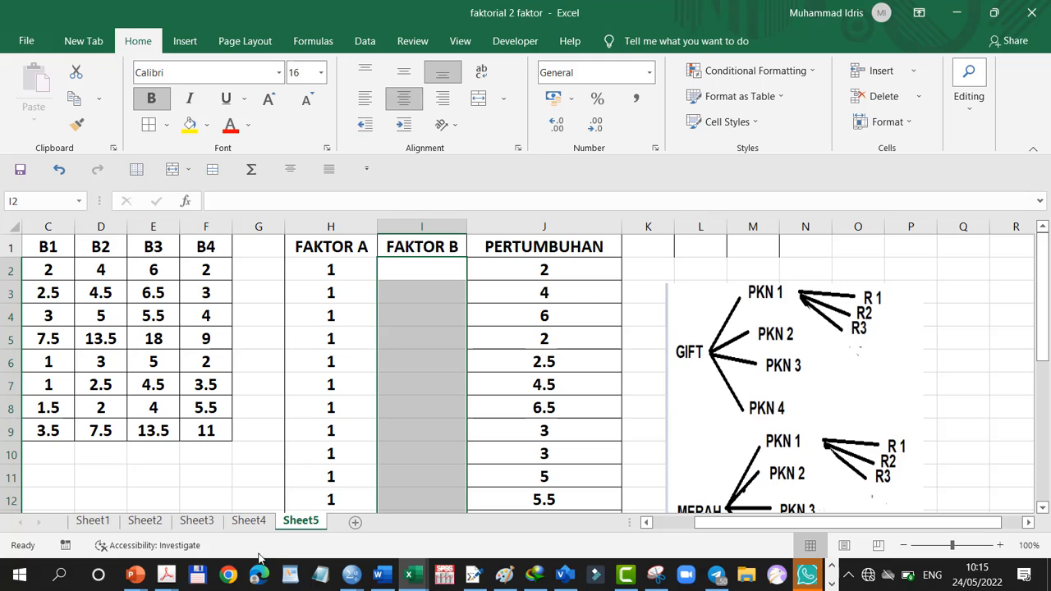
click(251, 529)
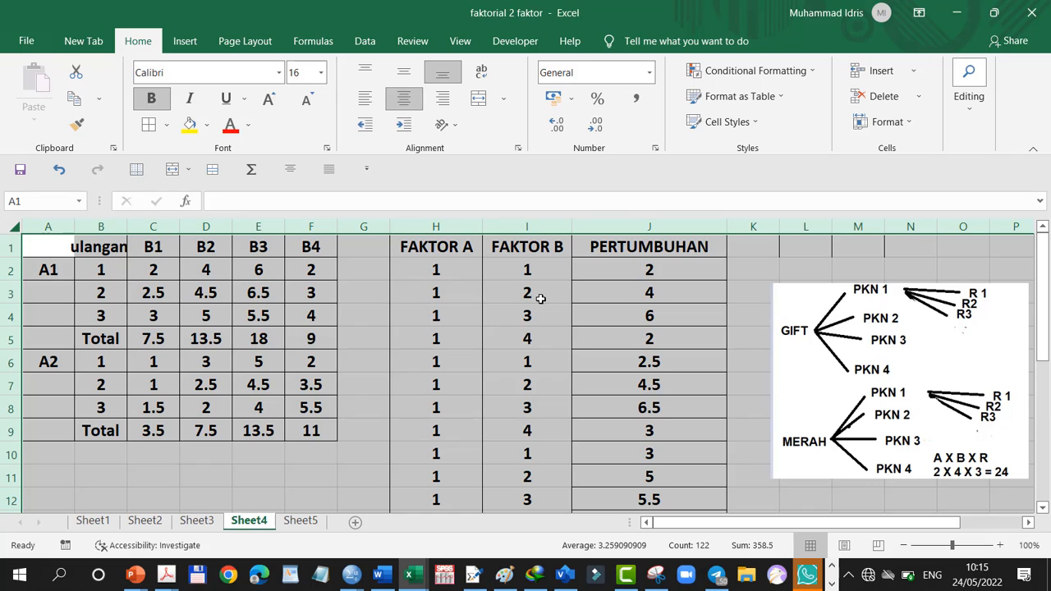
click(301, 521)
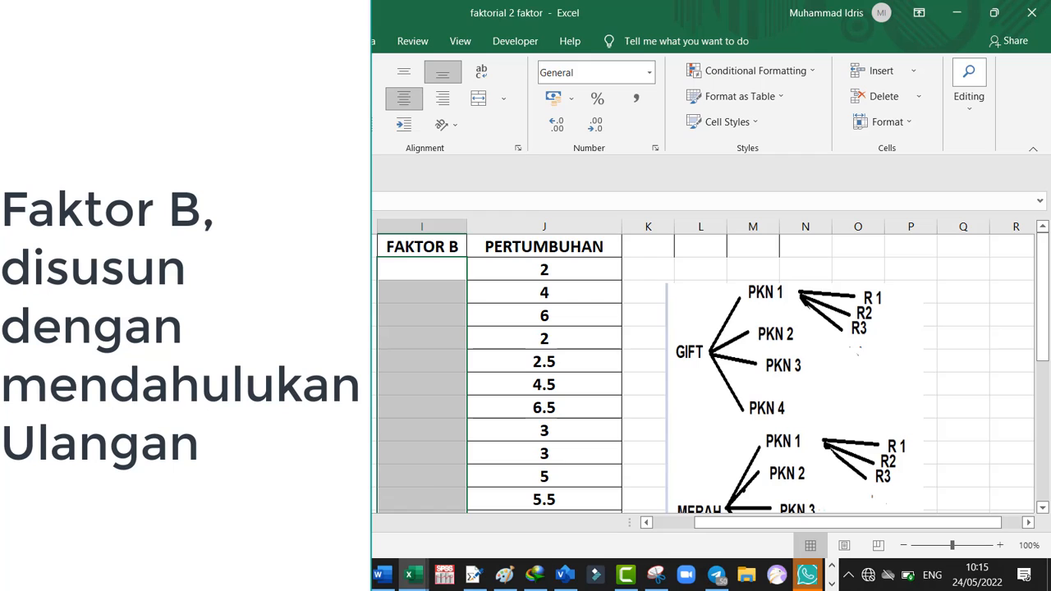
Enter the FAKTOR B code 1 in cells I2 to I4 for the three replicates of the first A1 treatment
click(345, 269)
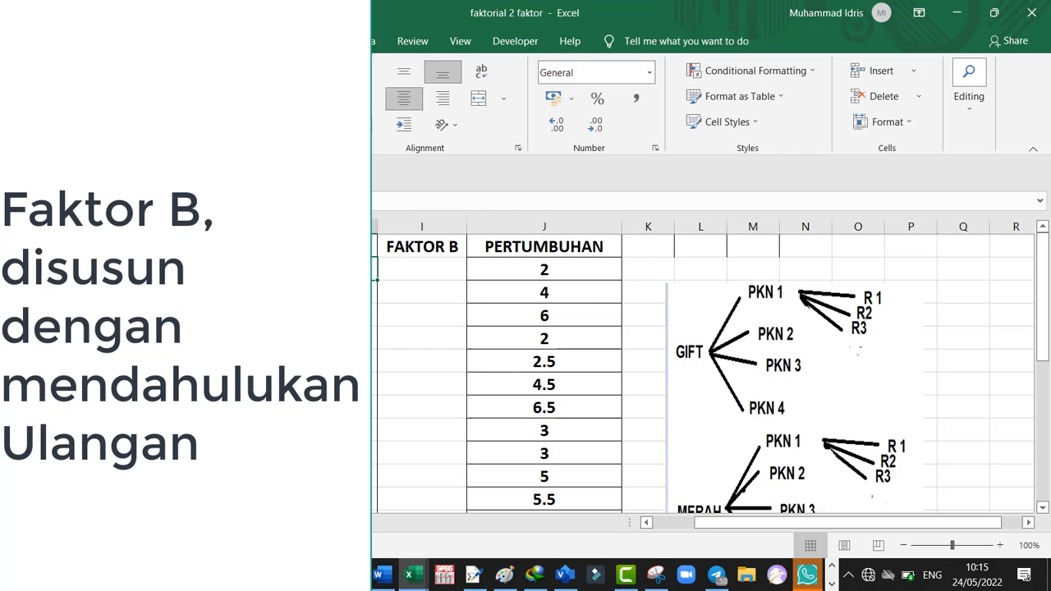
click(412, 266)
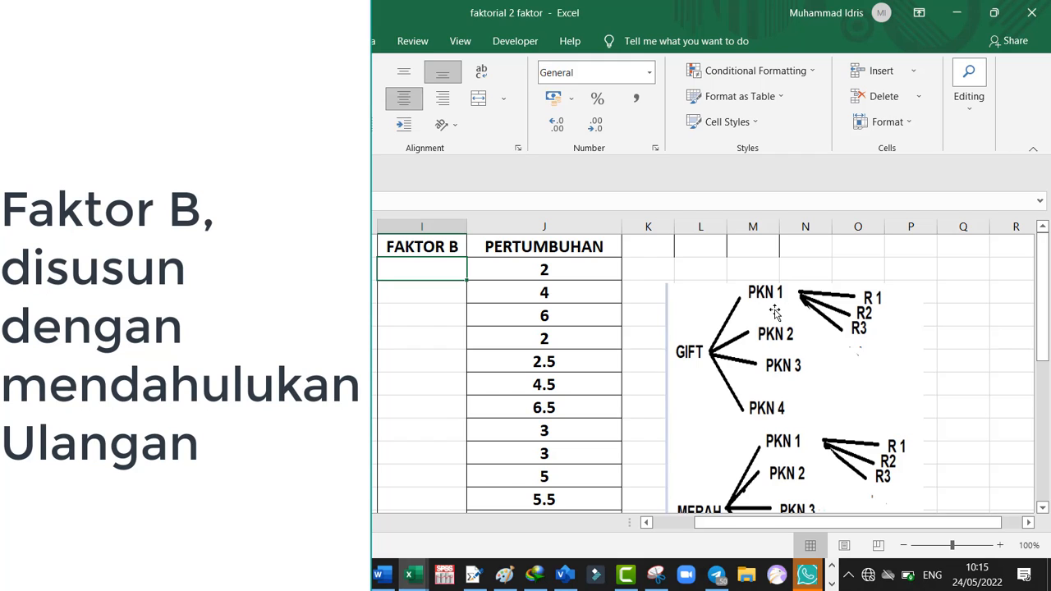
text(1)
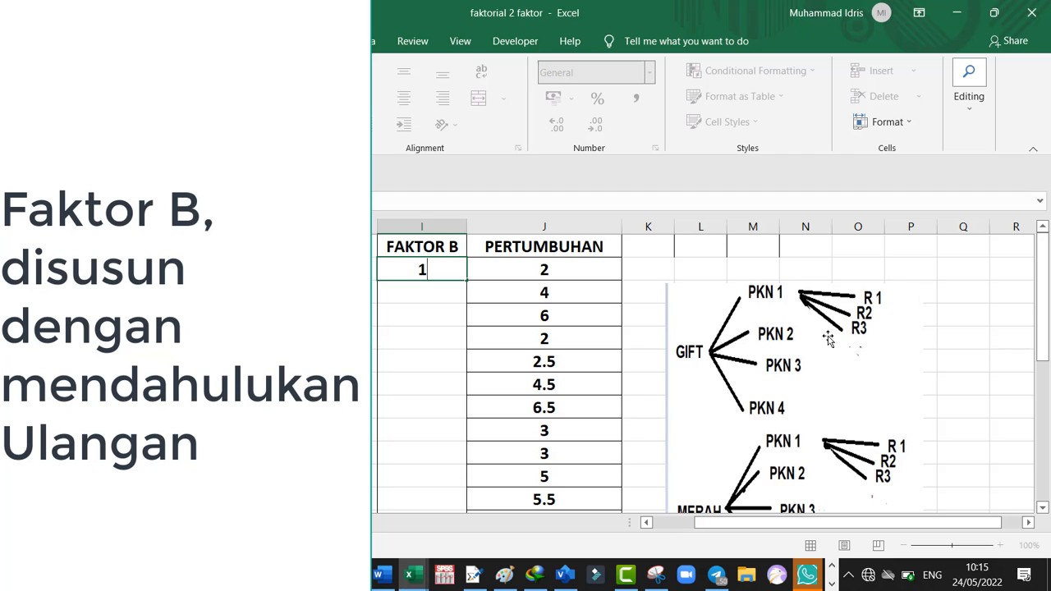
key(Return)
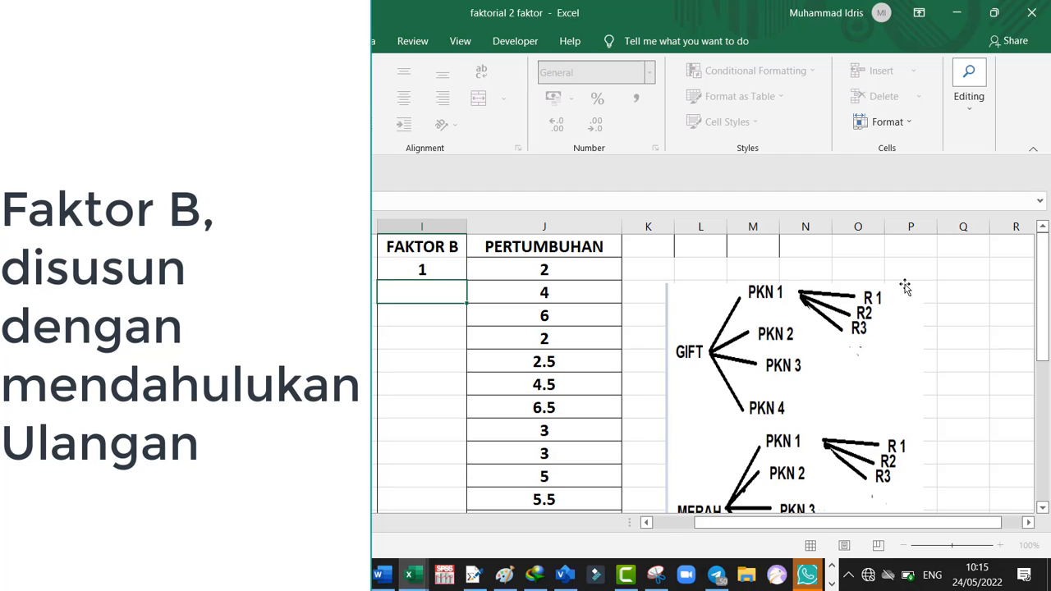
text(1)
key(Return)
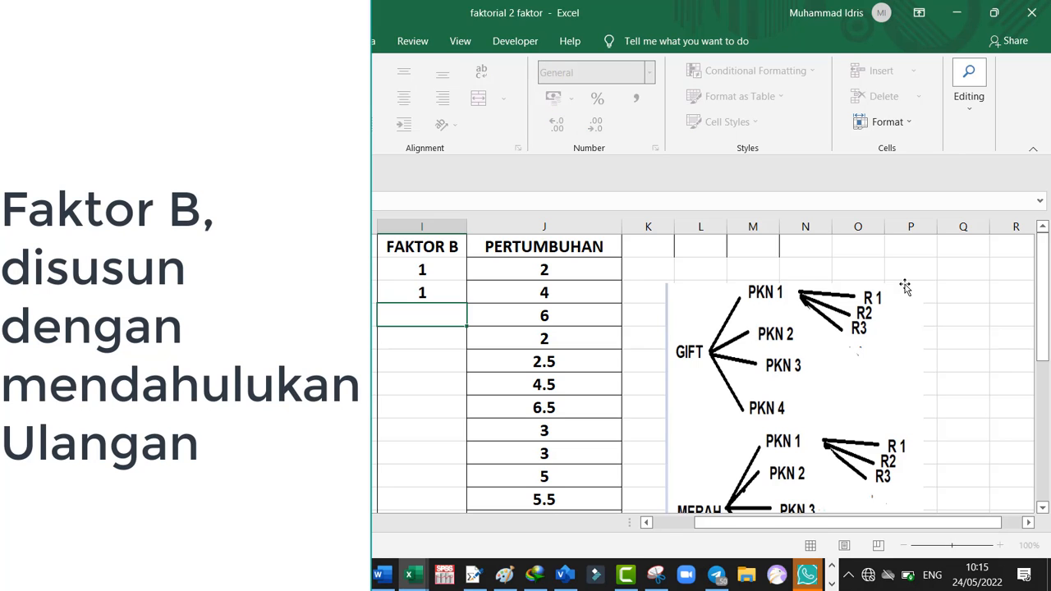
text(1)
key(Return)
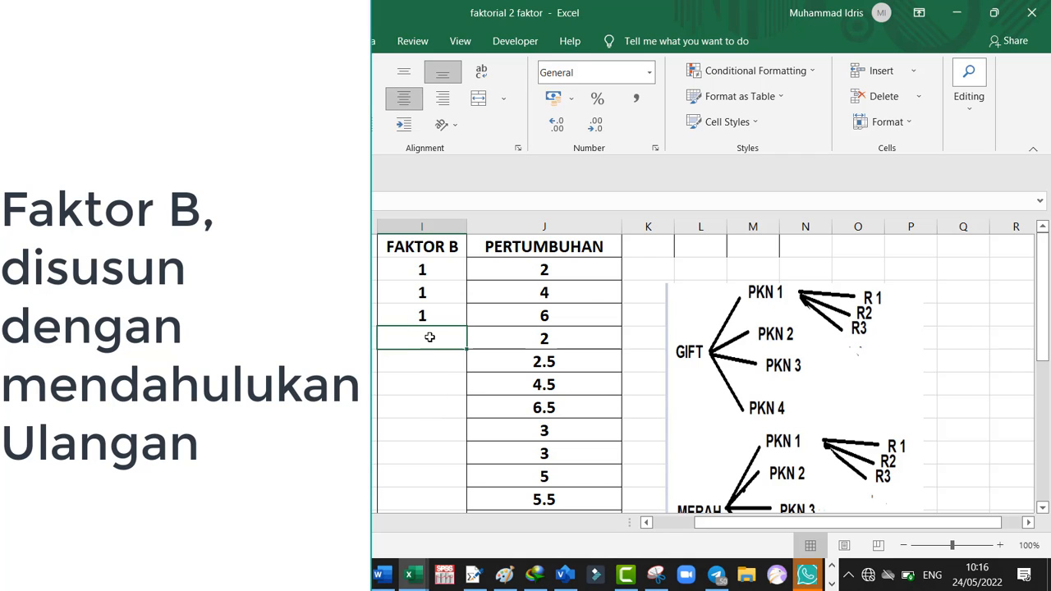
Enter the FAKTOR B code 2 in cells I5 to I7 for the three replicates of the second A1 treatment
text(2)
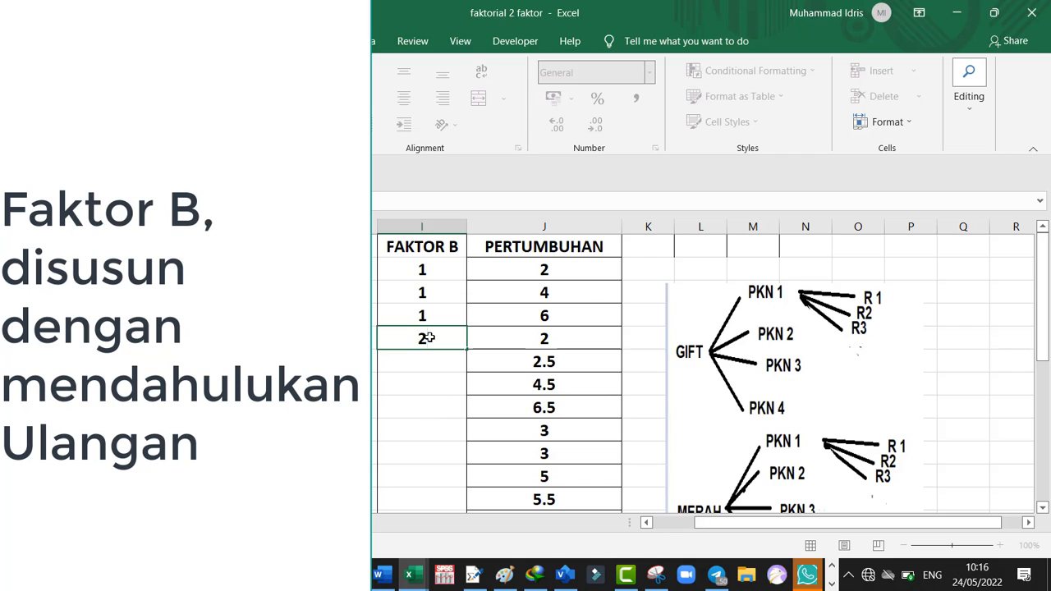
key(Return)
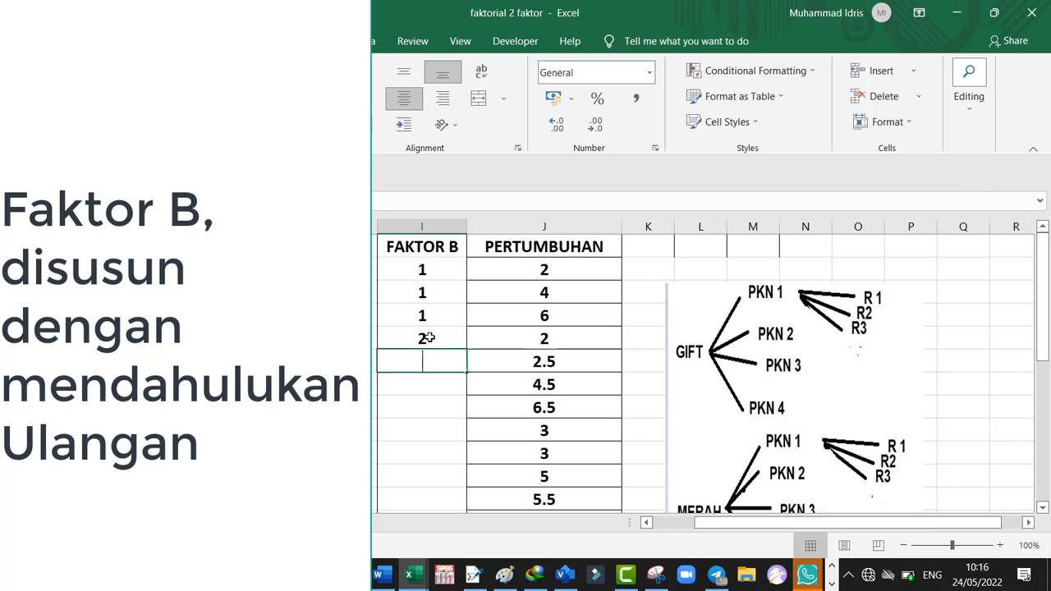
text(2)
key(Return)
text(2)
key(Return)
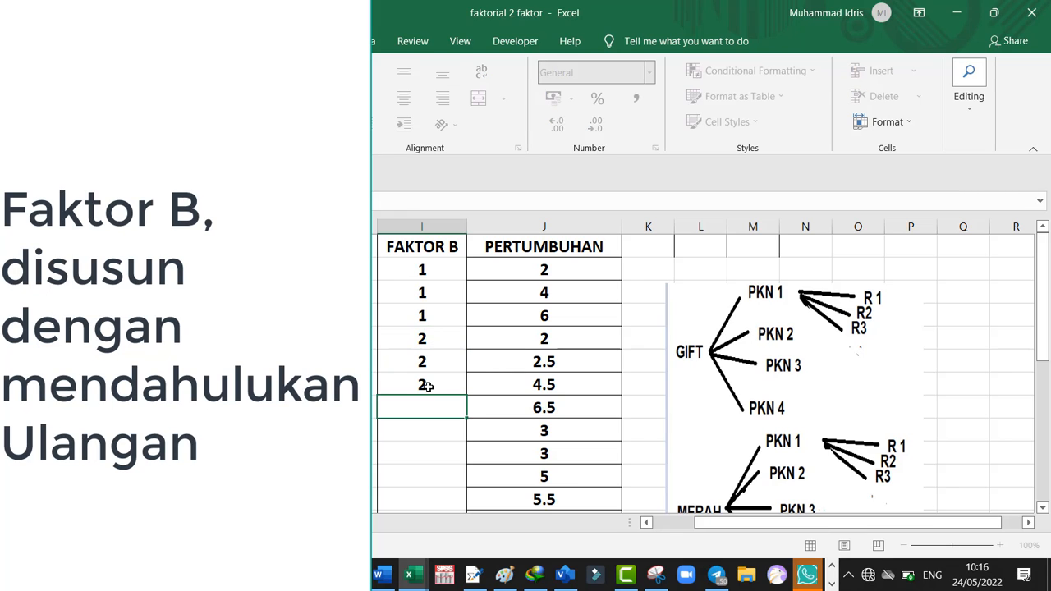
Enter the FAKTOR B code 3 in cells I8 to I10 for the three replicates of the third A1 treatment
text(3)
key(Return)
text(3)
key(Return)
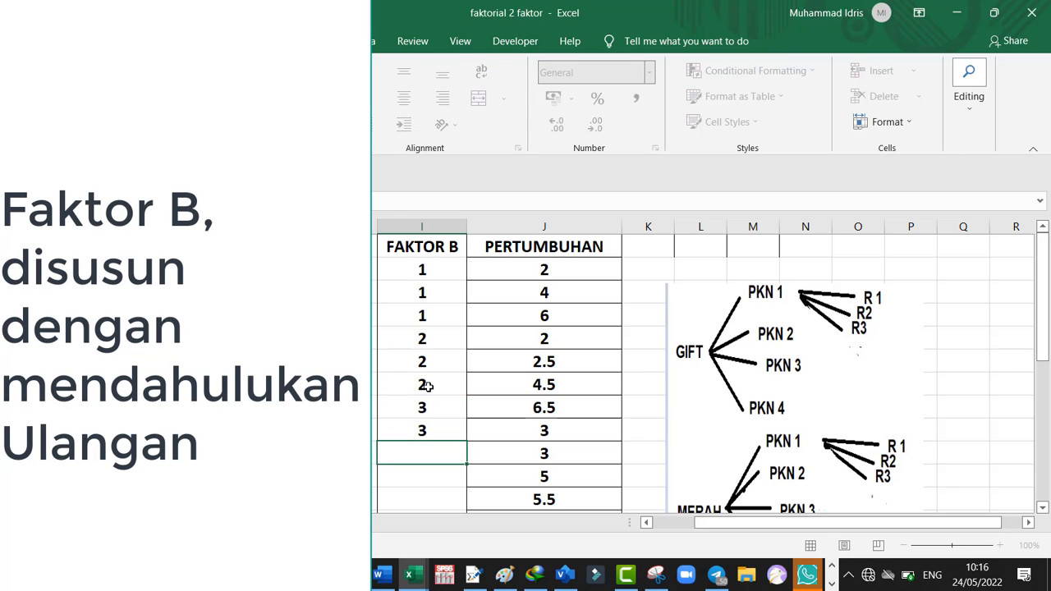
text(3)
key(Return)
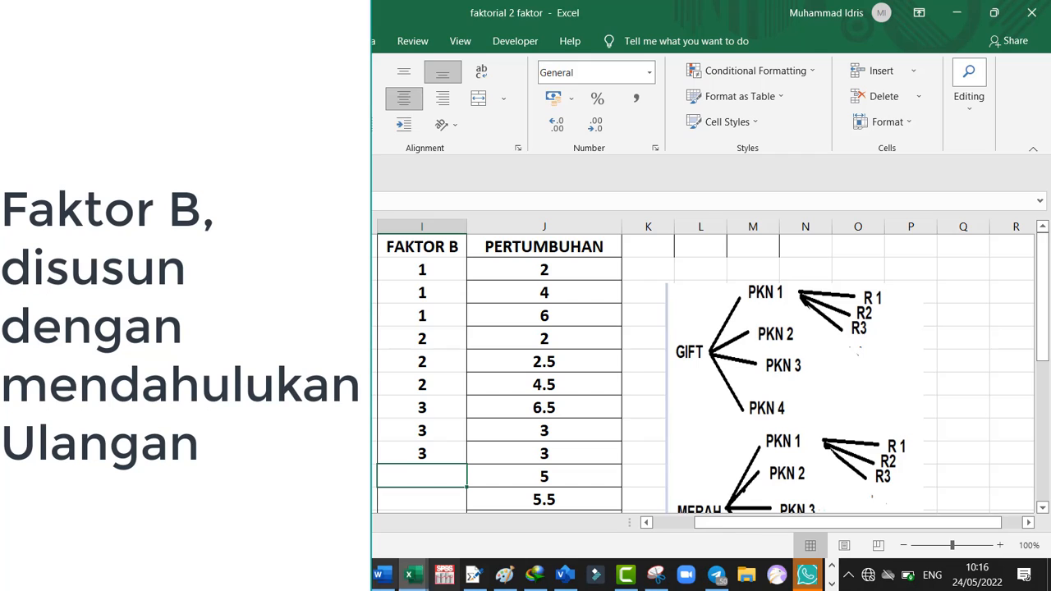
Enter the FAKTOR B code 4 in cells I11 to I13 for the three replicates of the fourth A1 treatment
text(4)
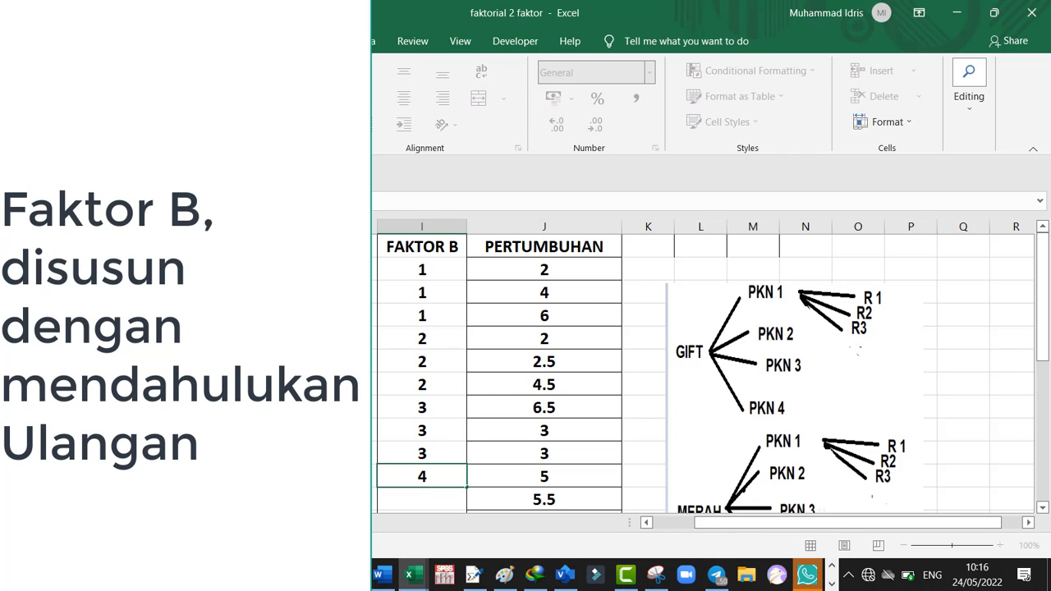
key(Return)
text(4)
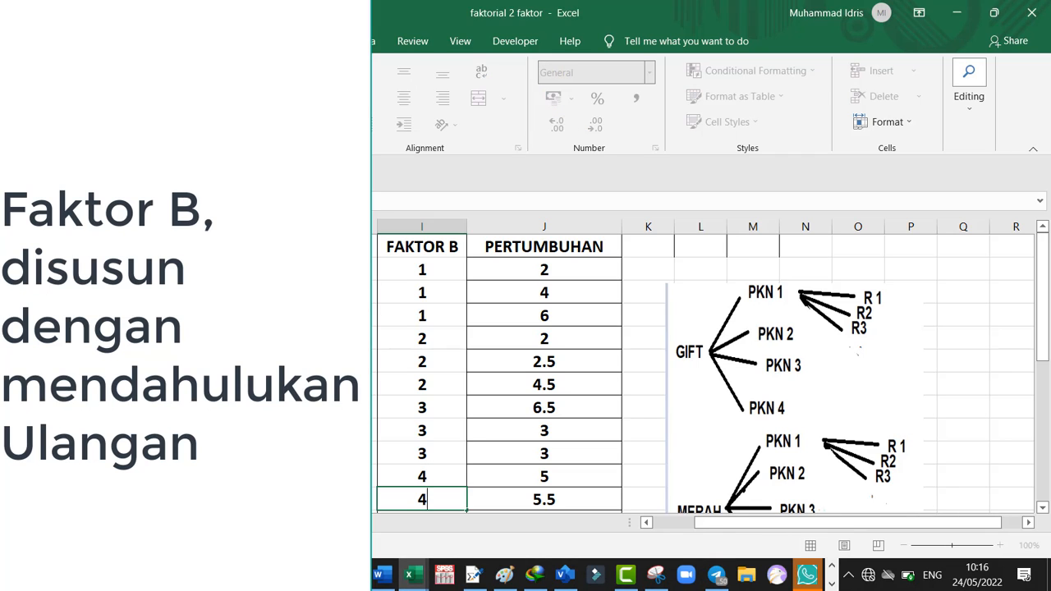
key(Return)
text(4)
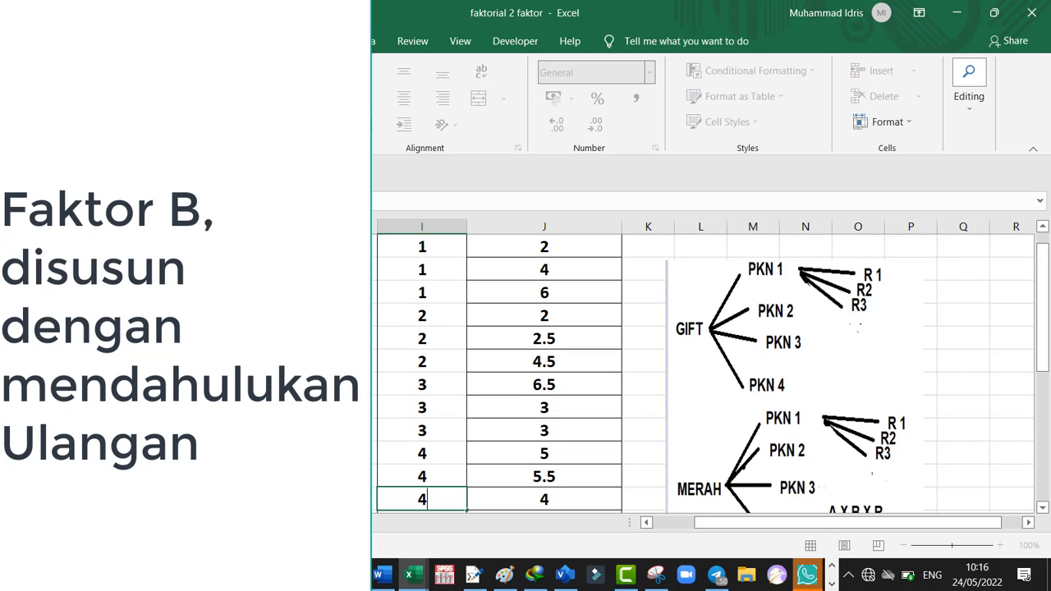
key(Return)
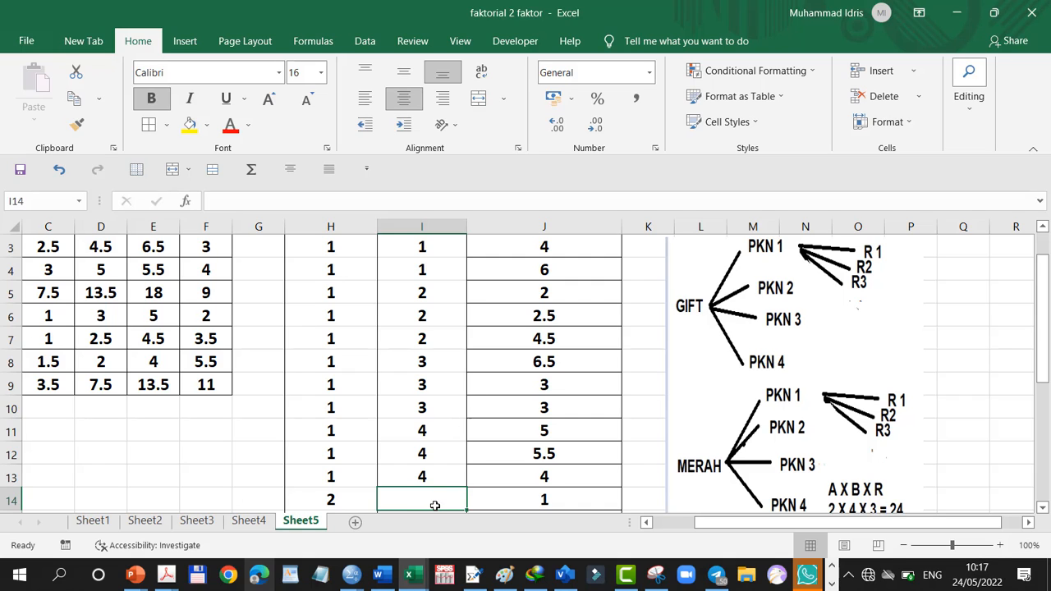
Enter the FAKTOR B code 1 in cells I14 to I16, where FAKTOR A is 2
text(1)
key(Return)
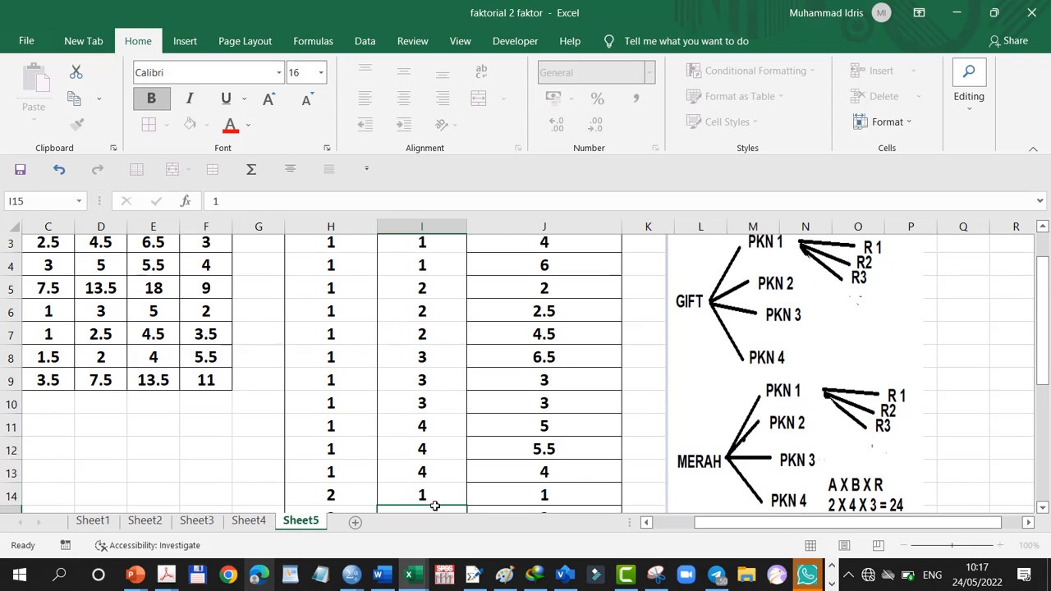
text(1)
key(Return)
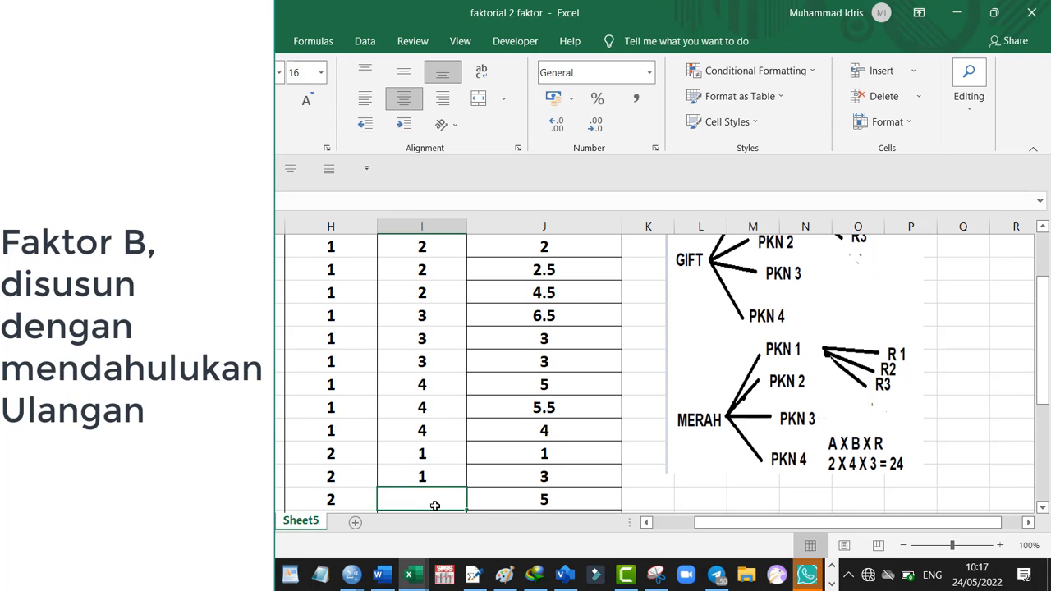
text(1)
key(Return)
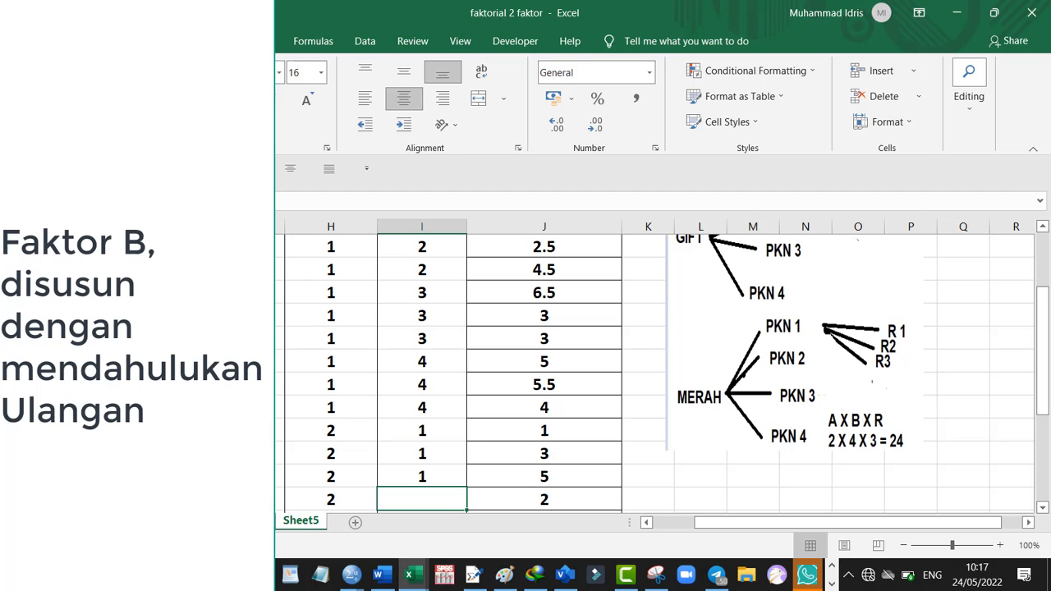
Enter the FAKTOR B code 2 in cells I17 to I19, where FAKTOR A is 2
text(2)
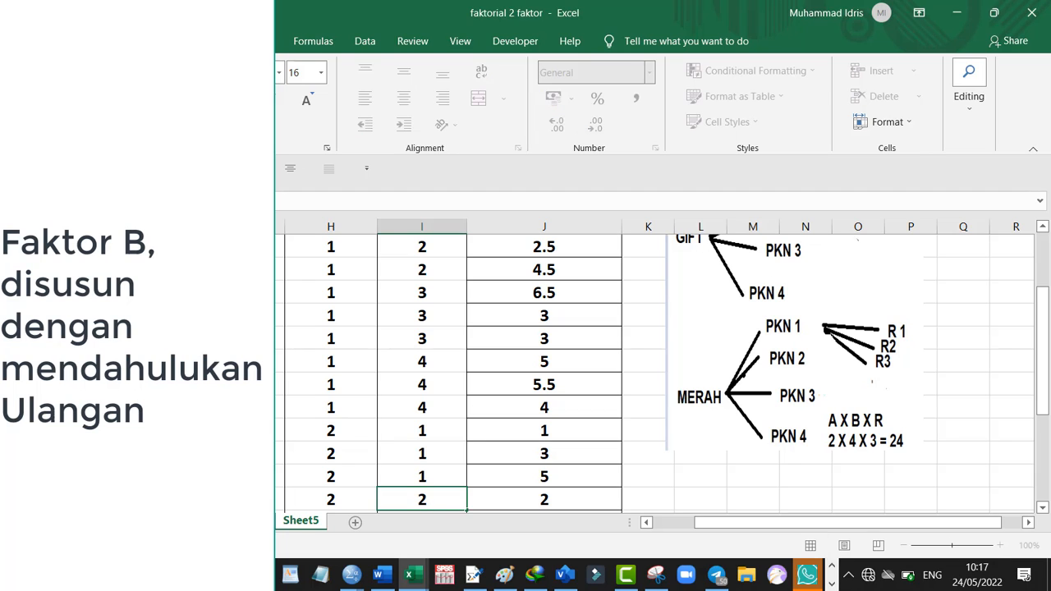
key(Return)
text(2)
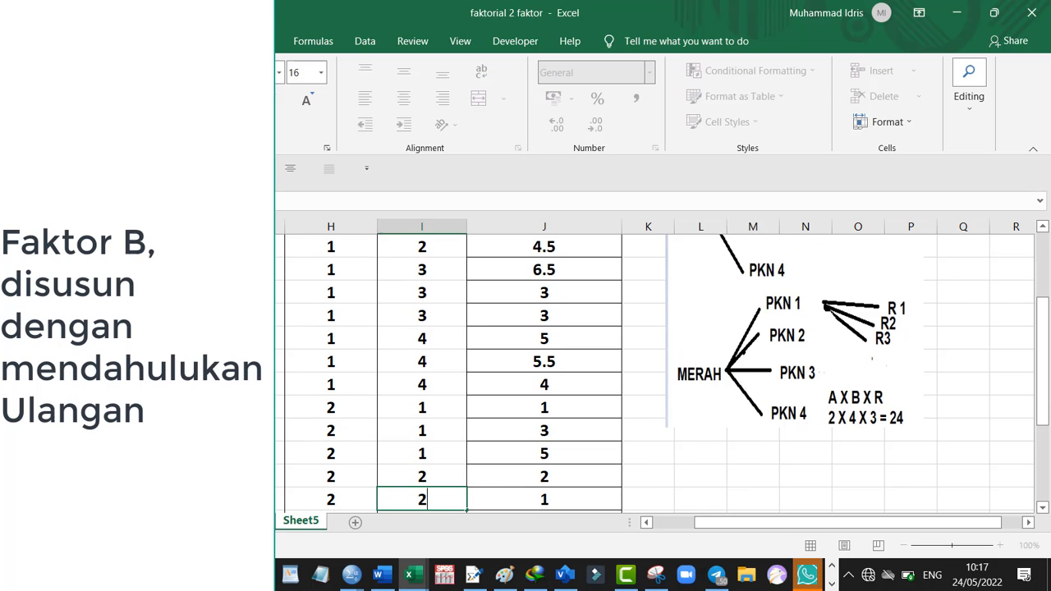
key(Return)
text(2)
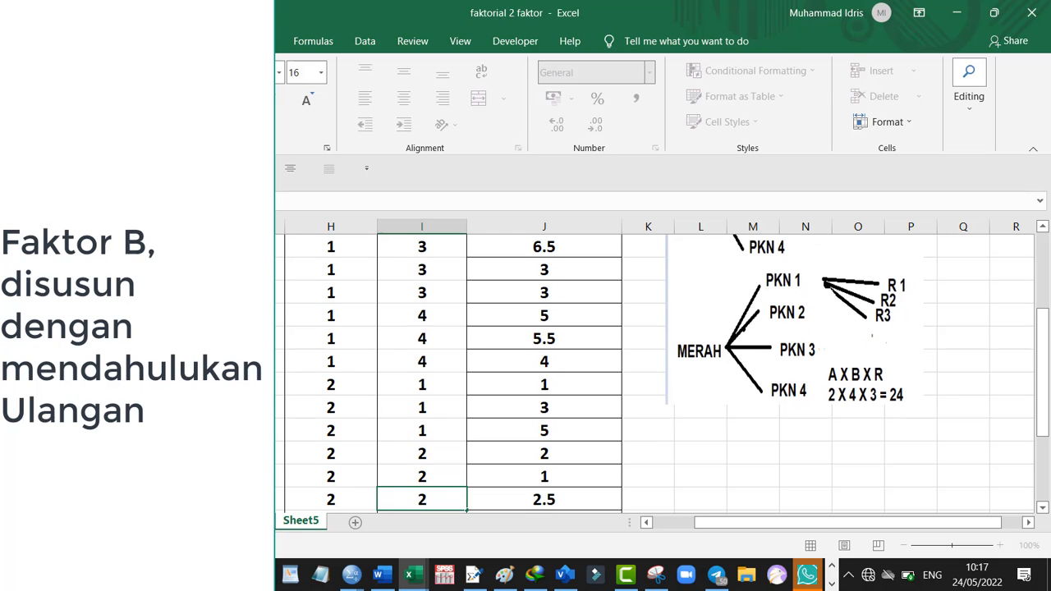
key(Return)
Enter the FAKTOR B code 3 in cells I20 to I22, where FAKTOR A is 2
text(3)
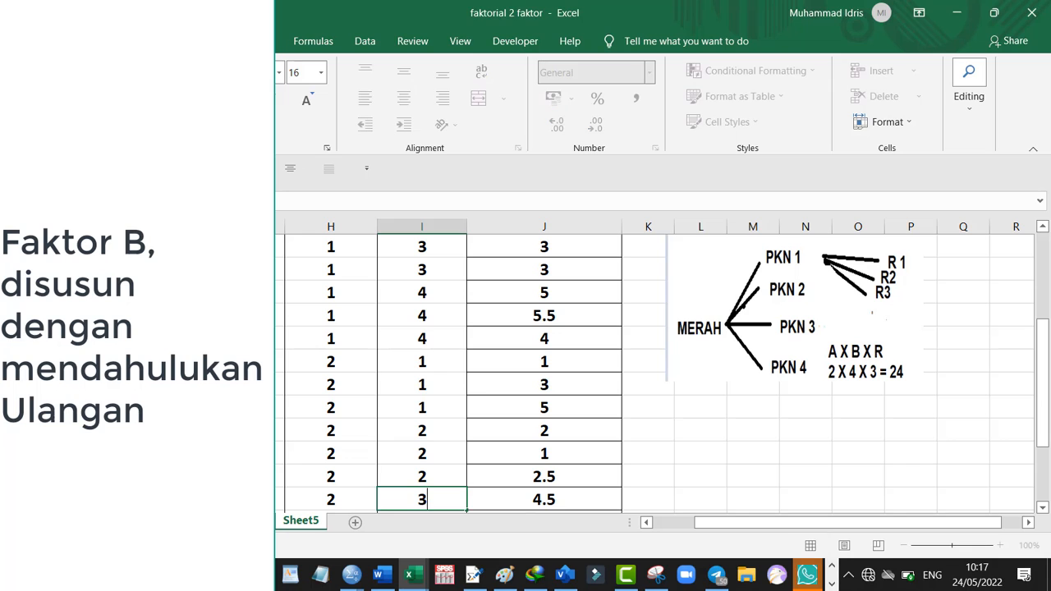
key(Return)
text(3)
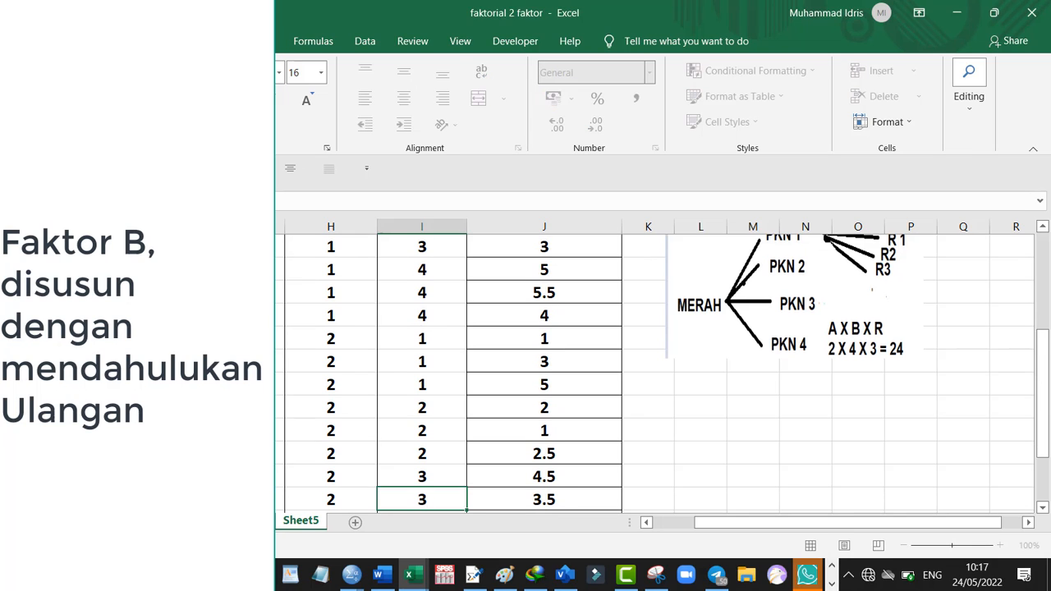
key(Return)
text(3)
key(Return)
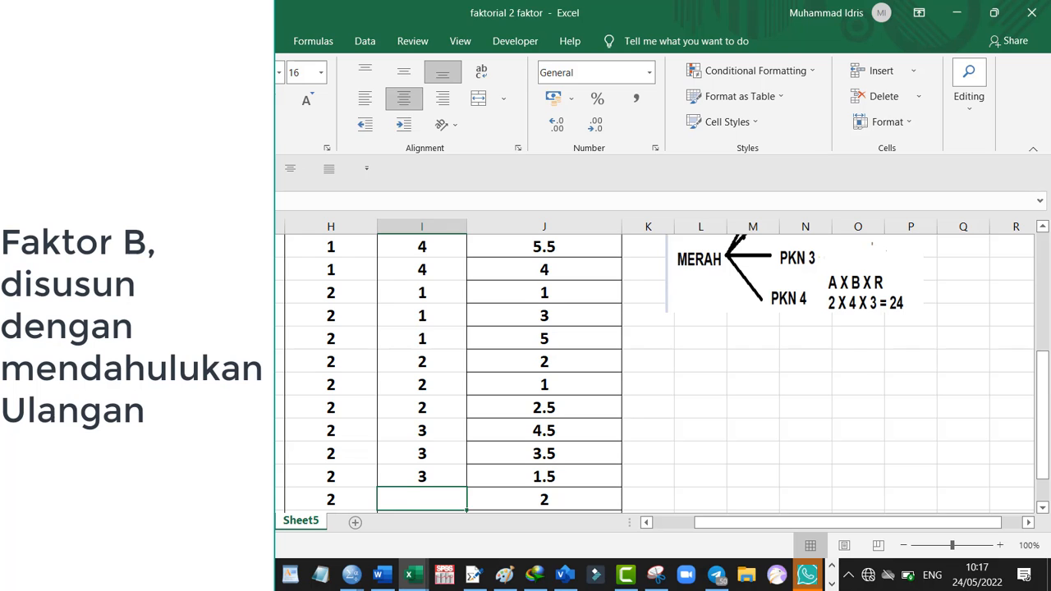
Enter the FAKTOR B code 4 in cells I23 to I25, where FAKTOR A is 2
text(4)
key(Return)
text(4)
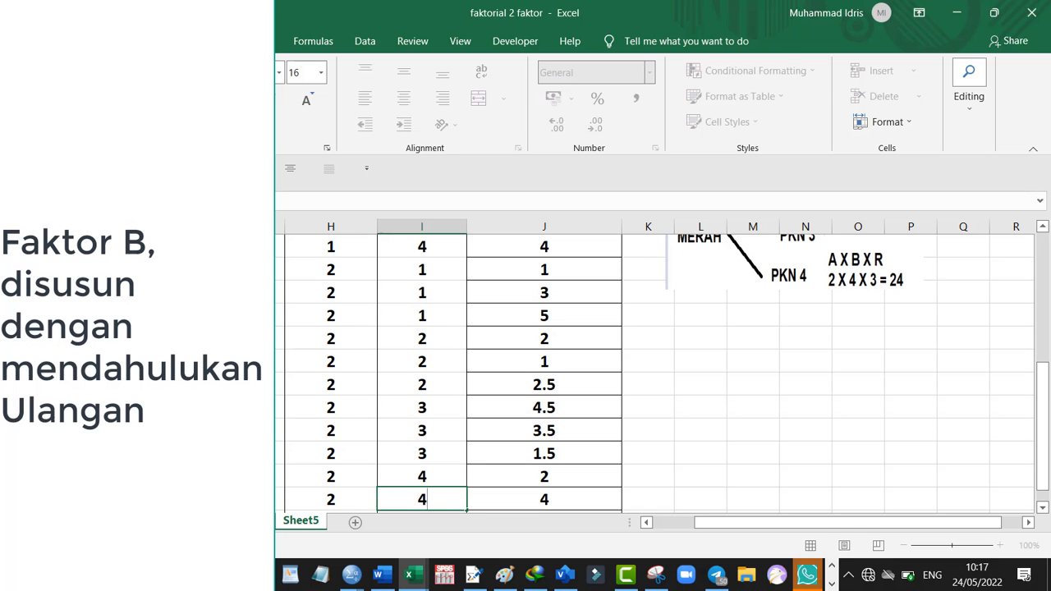
key(Return)
text(4)
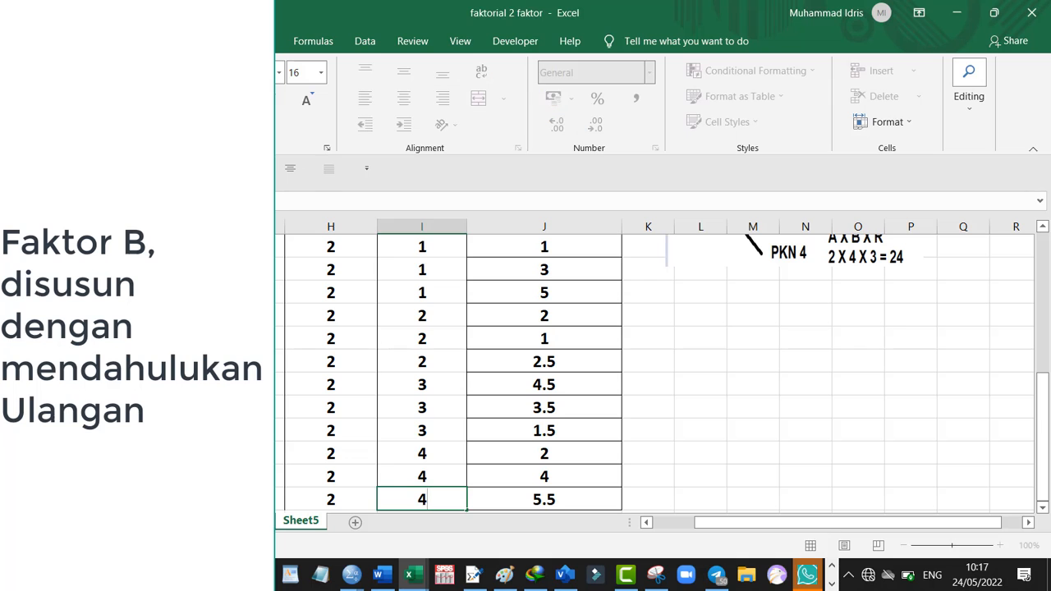
Clear the old PERTUMBUHAN values from cells J2 to J25, keeping the header
key(Return)
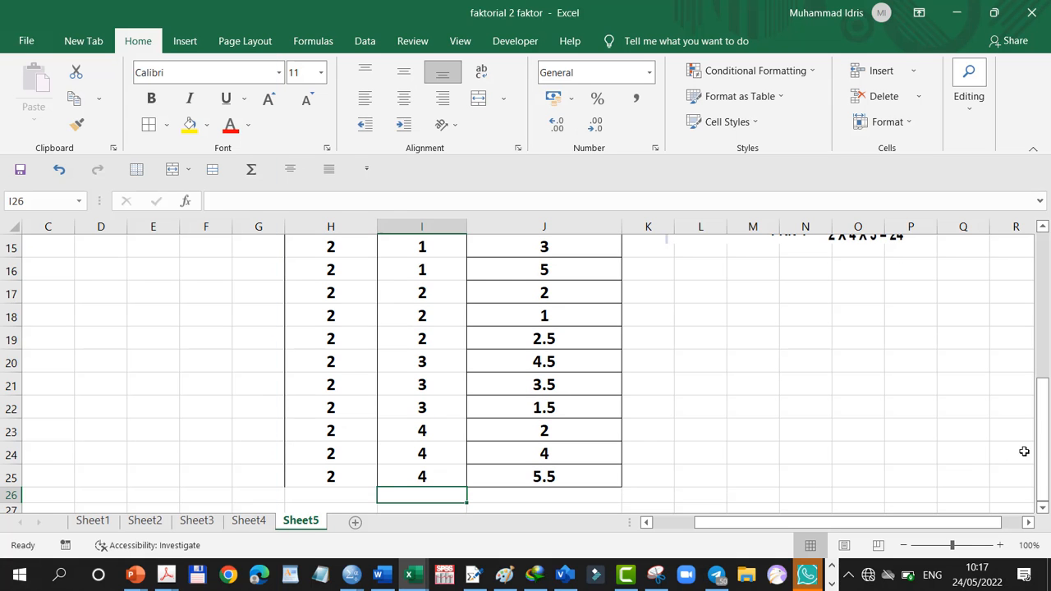
drag(1043, 452, 1043, 304)
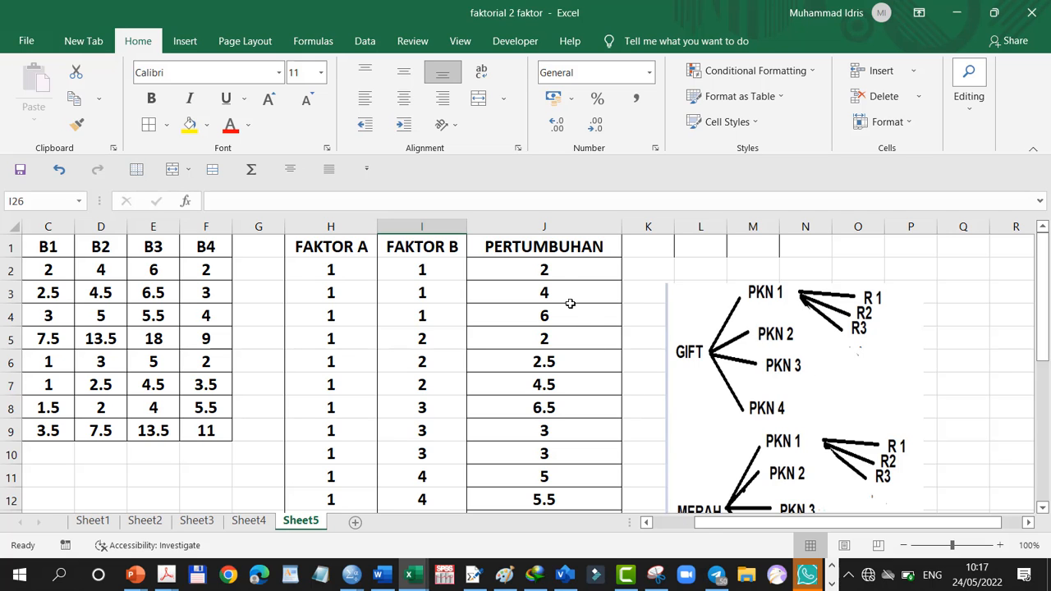
drag(556, 279, 579, 465)
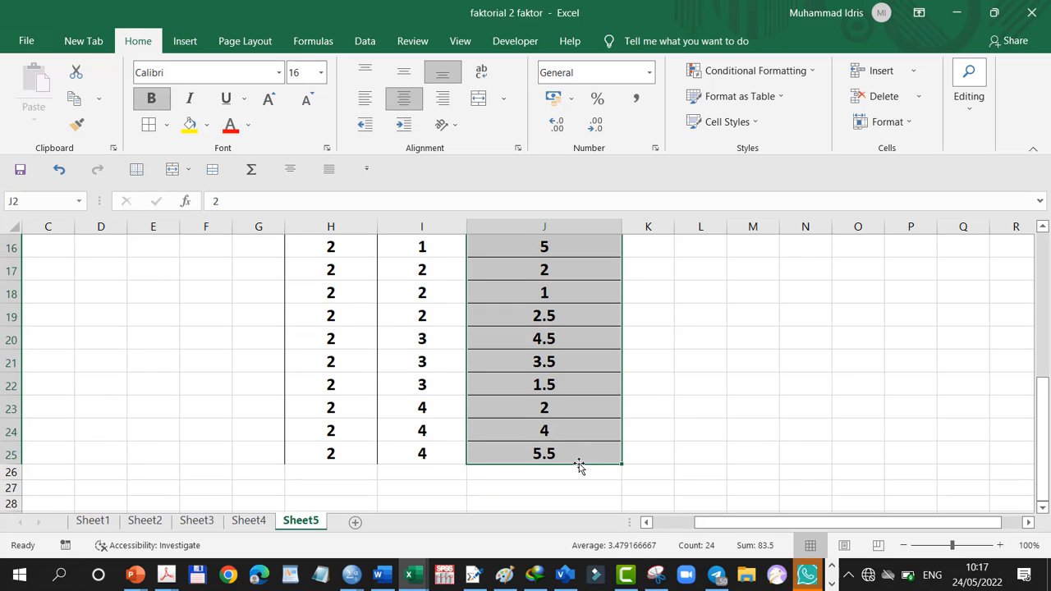
key(Delete)
scroll(579, 465, up, 5)
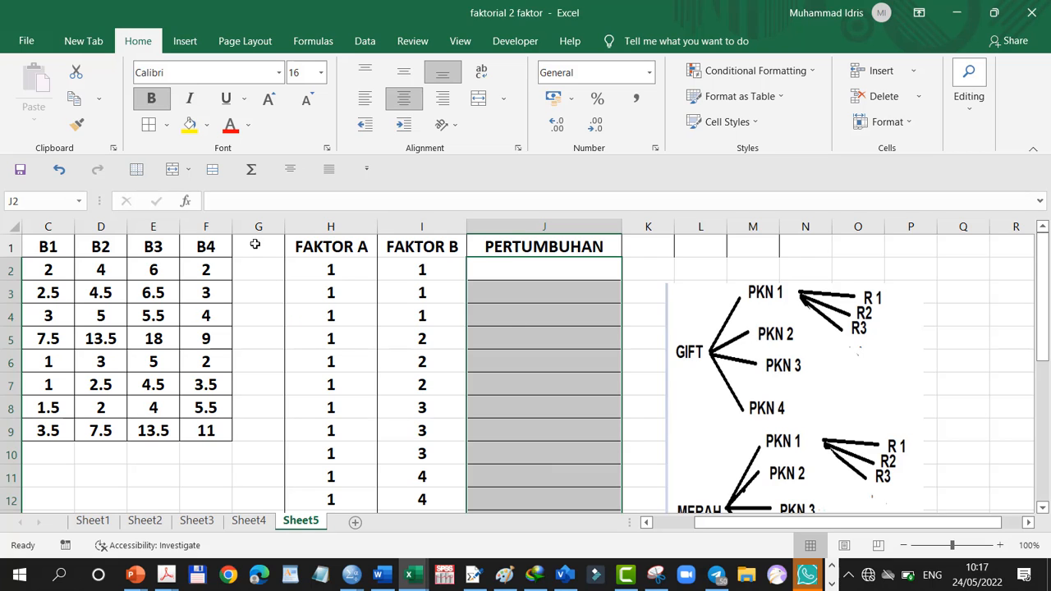
Copy the three A1 replicate values under B1 (C2:C4) into PERTUMBUHAN cells J2 to J4
click(646, 523)
click(648, 523)
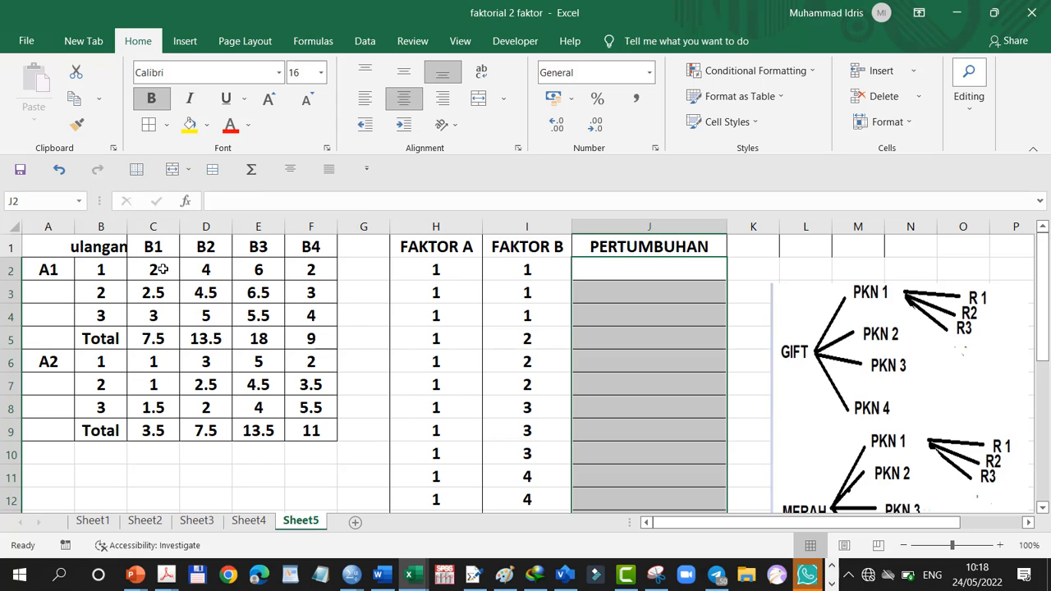
drag(163, 269, 157, 313)
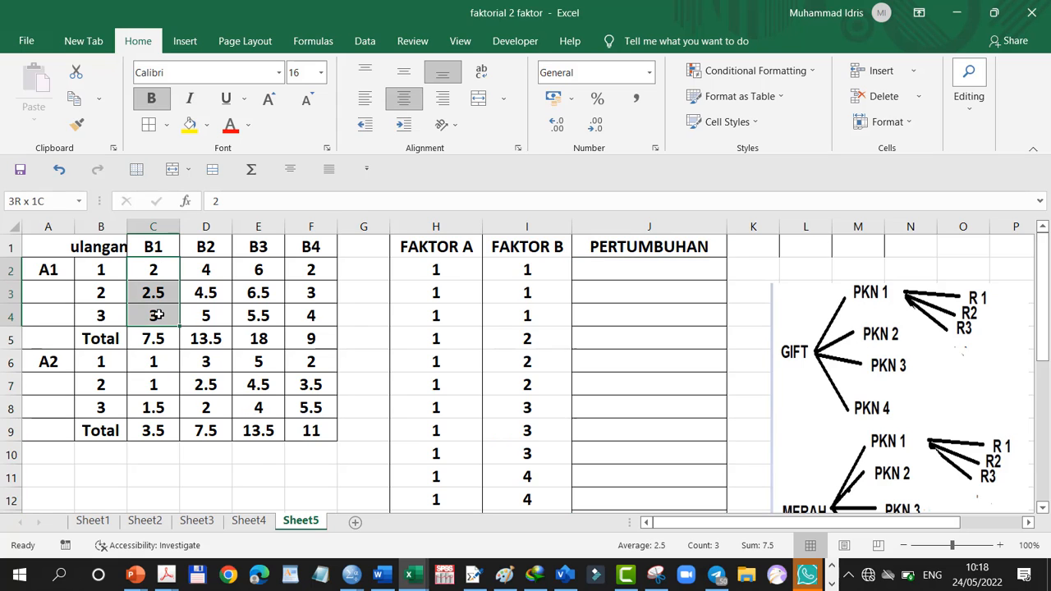
click(77, 98)
click(614, 277)
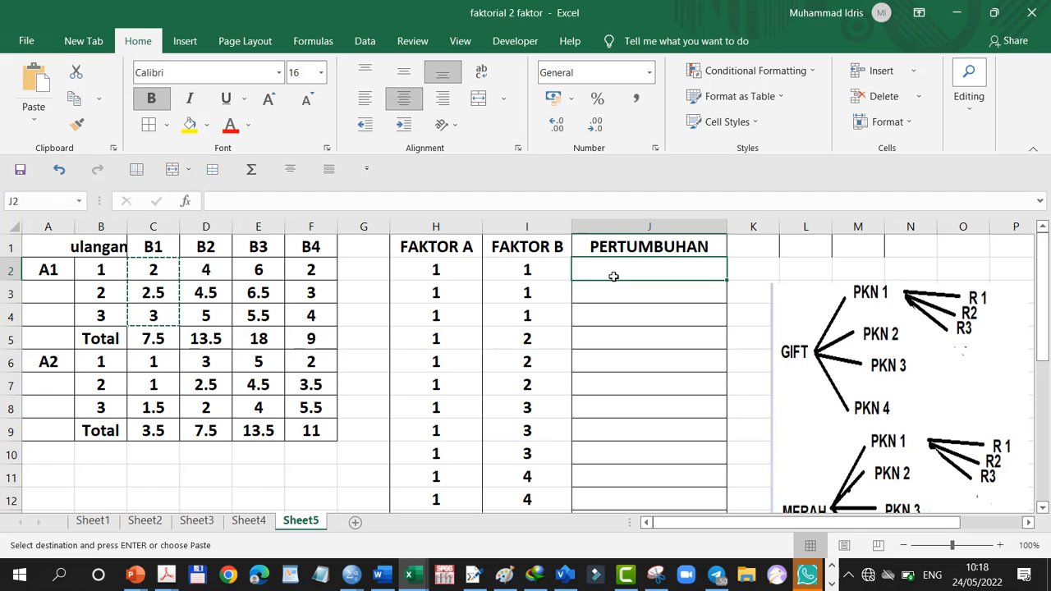
click(33, 82)
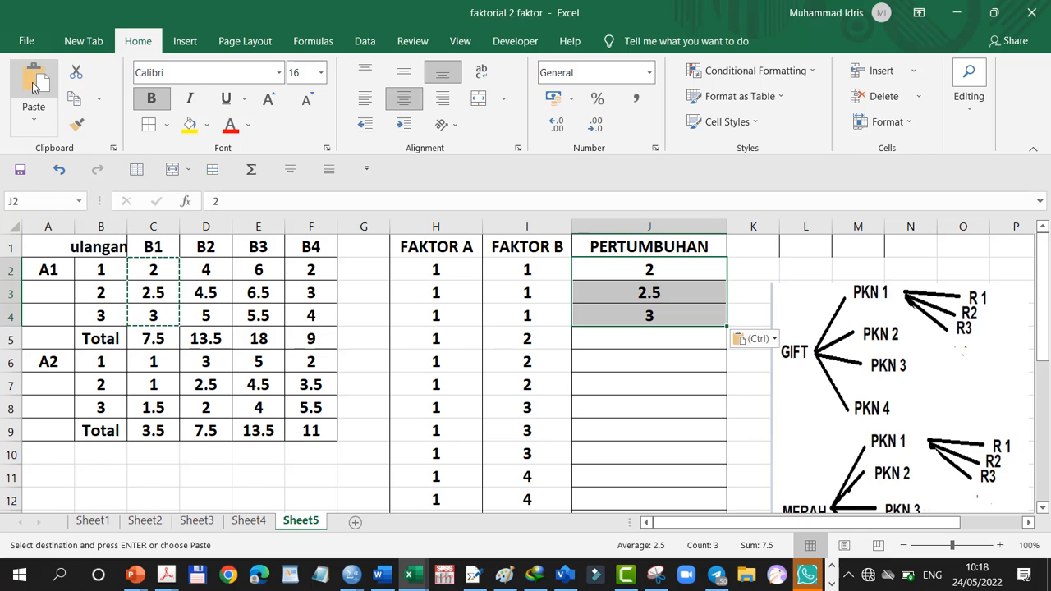
Copy the three A1 replicate values under B2 (D2:D4) into PERTUMBUHAN cells J5 to J7
click(225, 265)
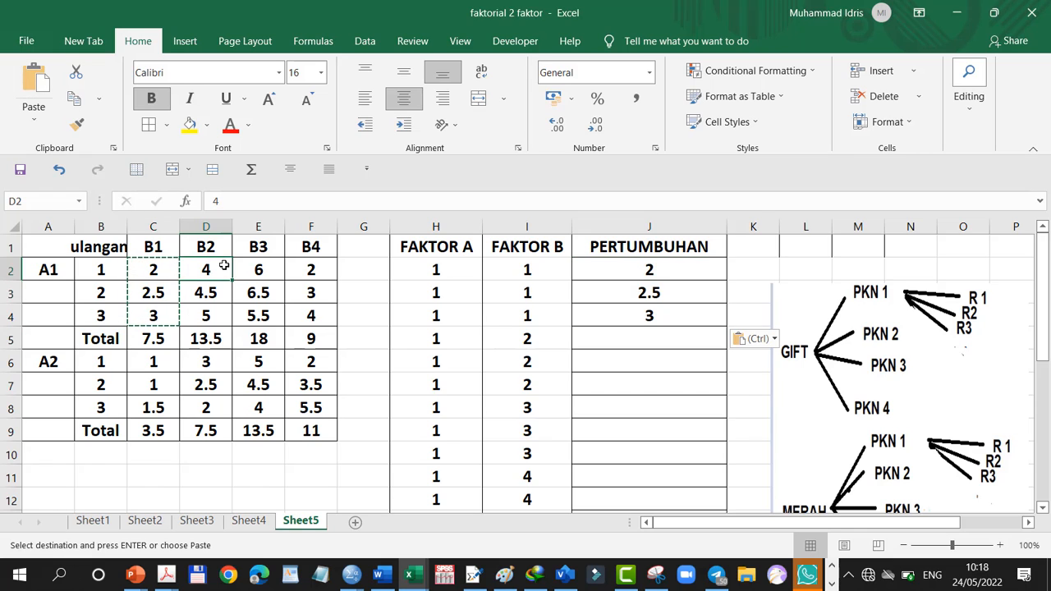
drag(224, 266, 213, 312)
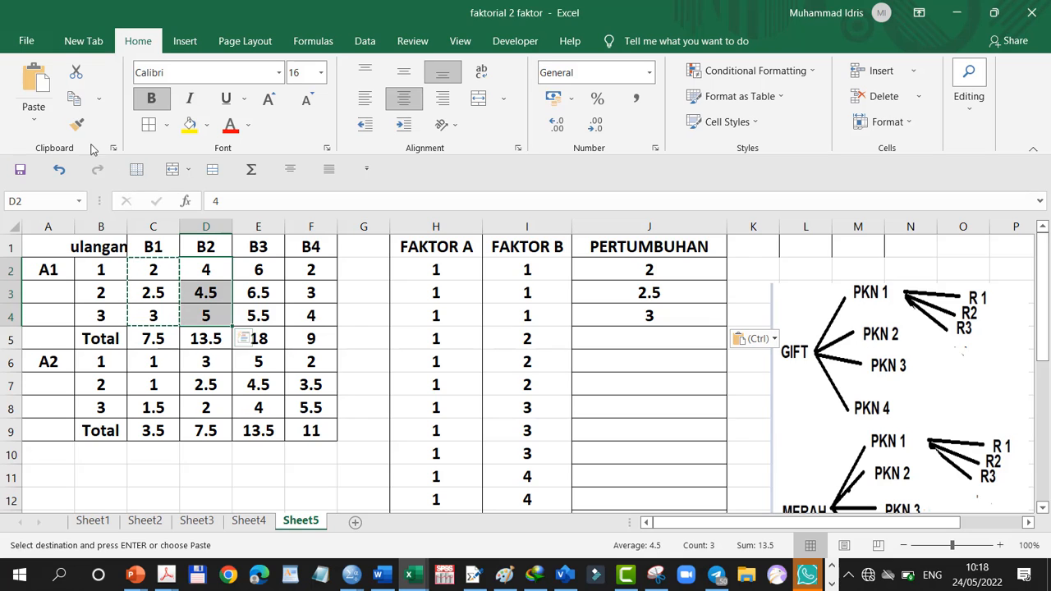
click(74, 99)
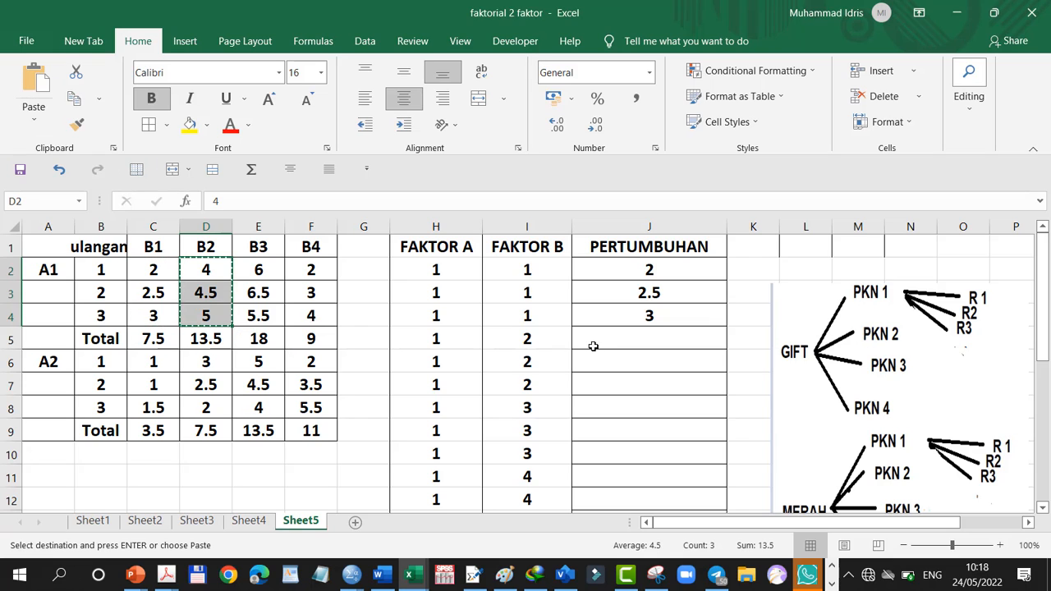
click(593, 346)
click(38, 86)
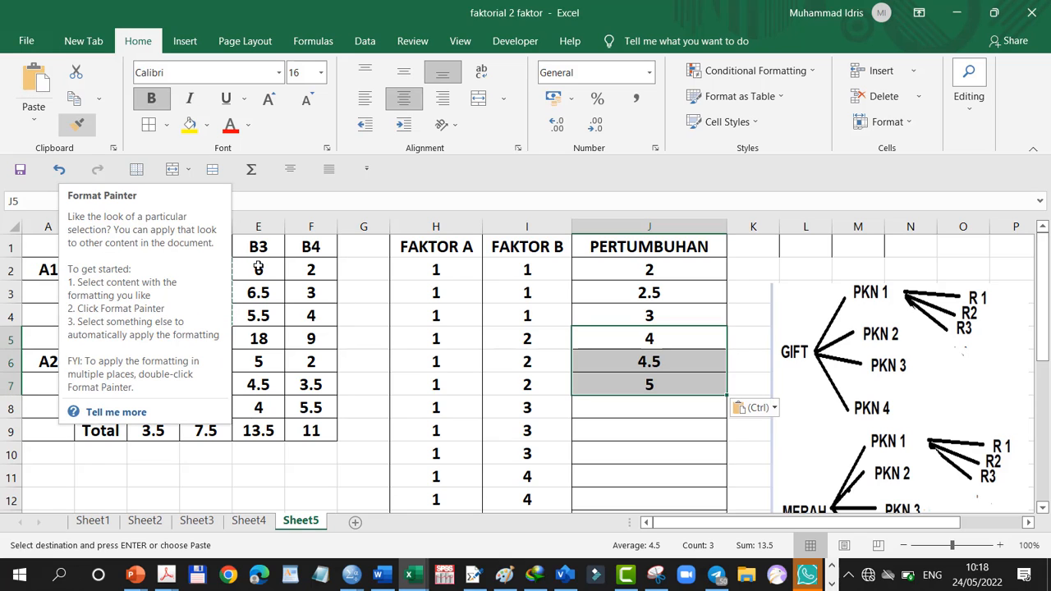
Copy the three A1 replicate values under B3 (E2:E4) into PERTUMBUHAN cells J8 to J10
drag(260, 270, 276, 317)
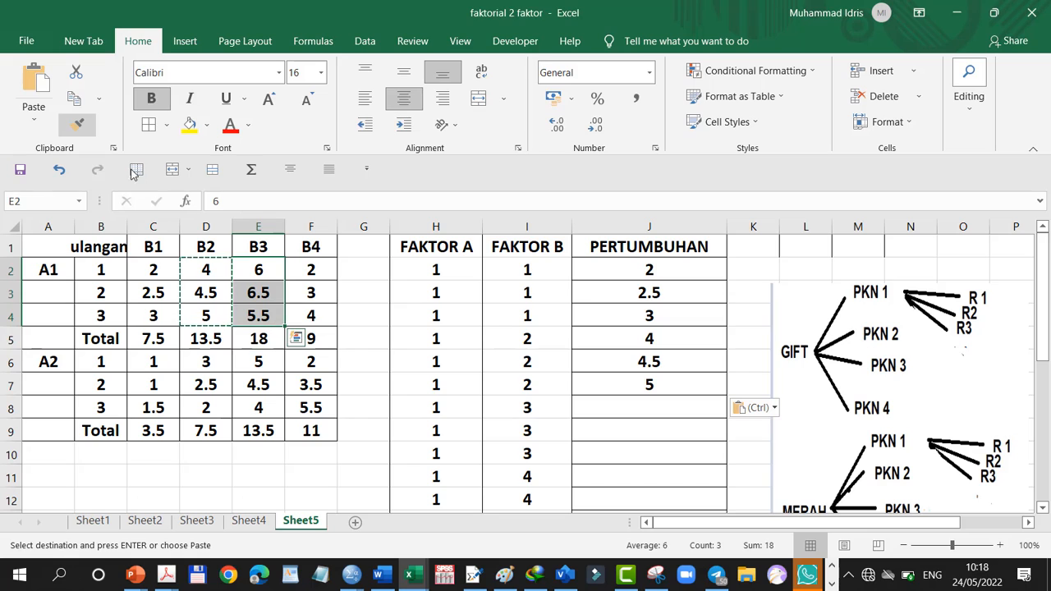
click(72, 99)
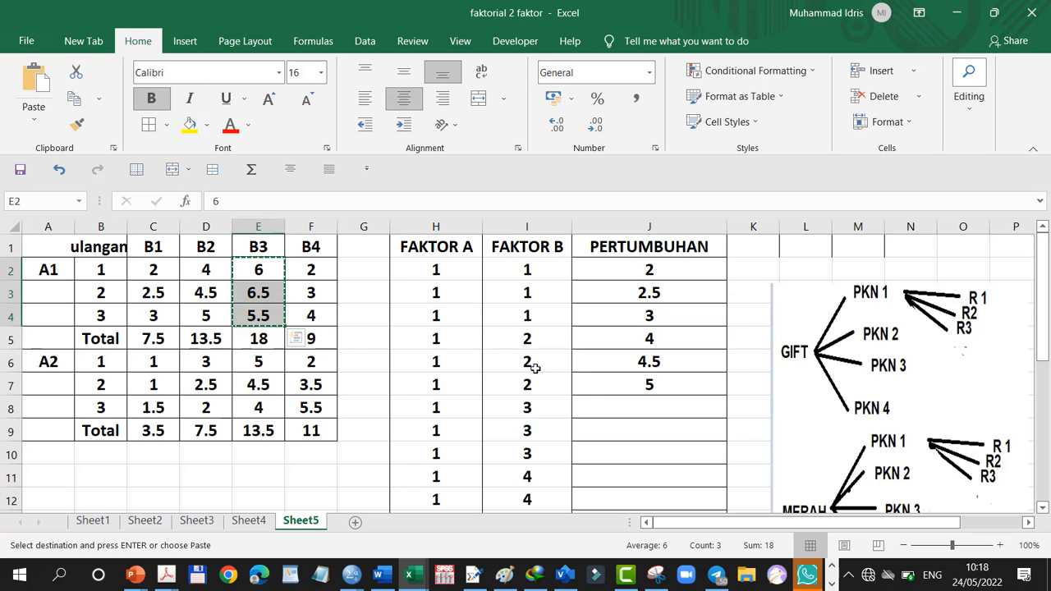
click(597, 403)
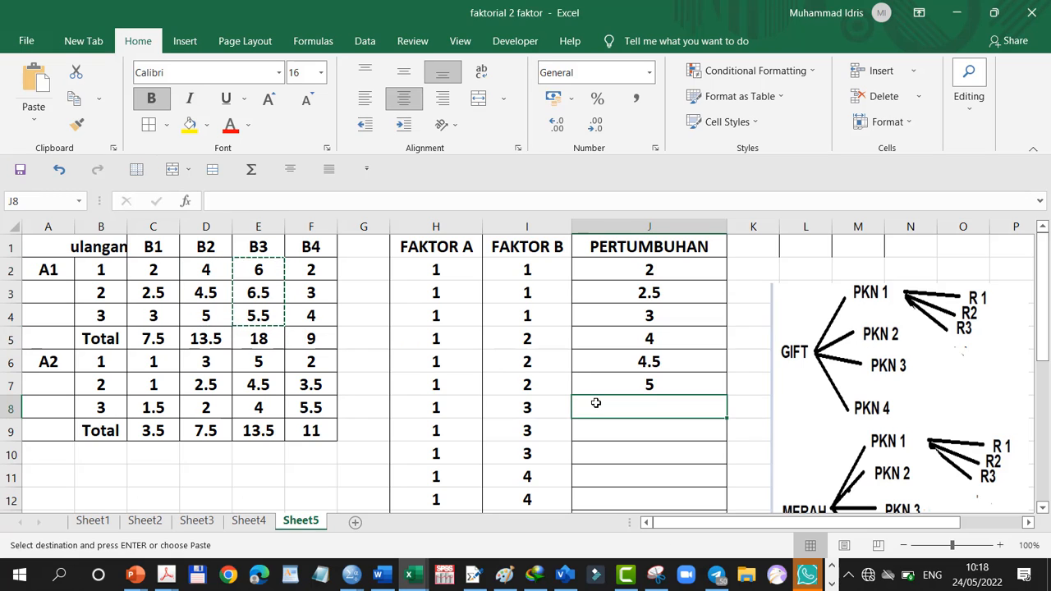
click(41, 84)
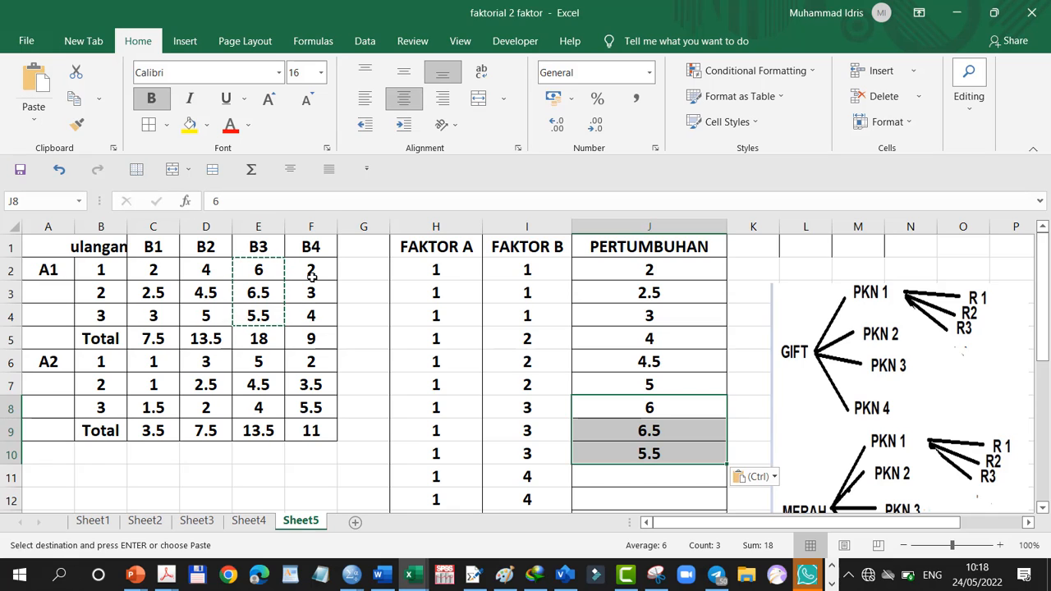
Copy the three A1 replicate values under B4 (F2:F4) into PERTUMBUHAN cells J11 to J13
drag(312, 278, 311, 316)
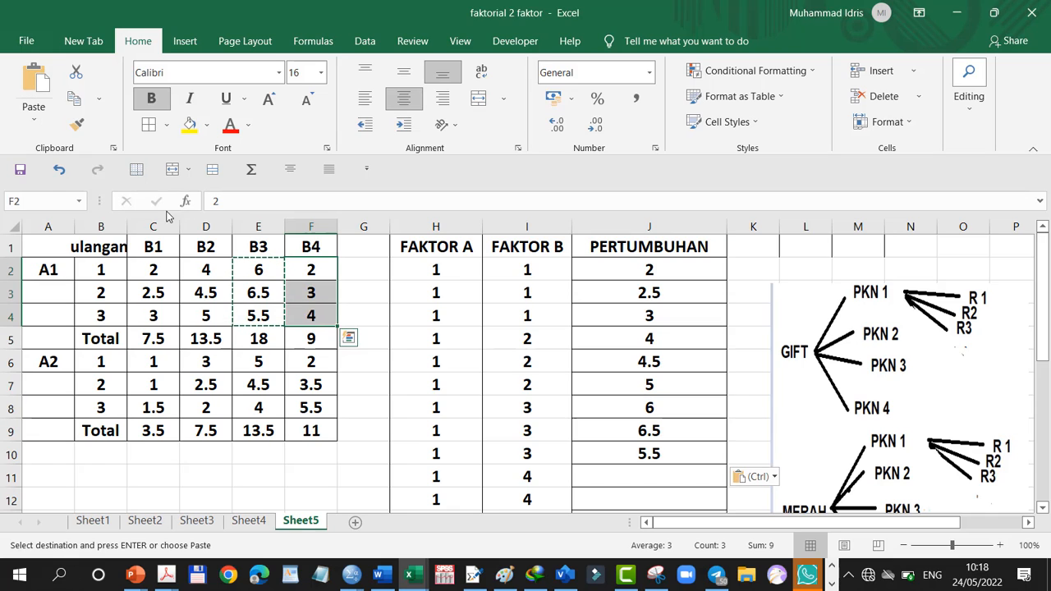
click(74, 99)
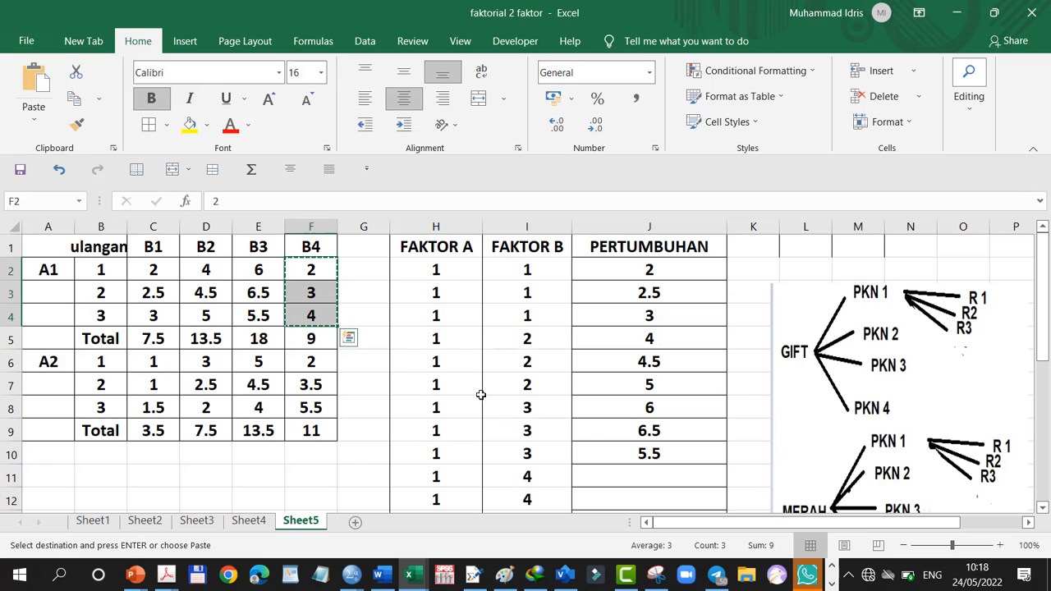
click(597, 470)
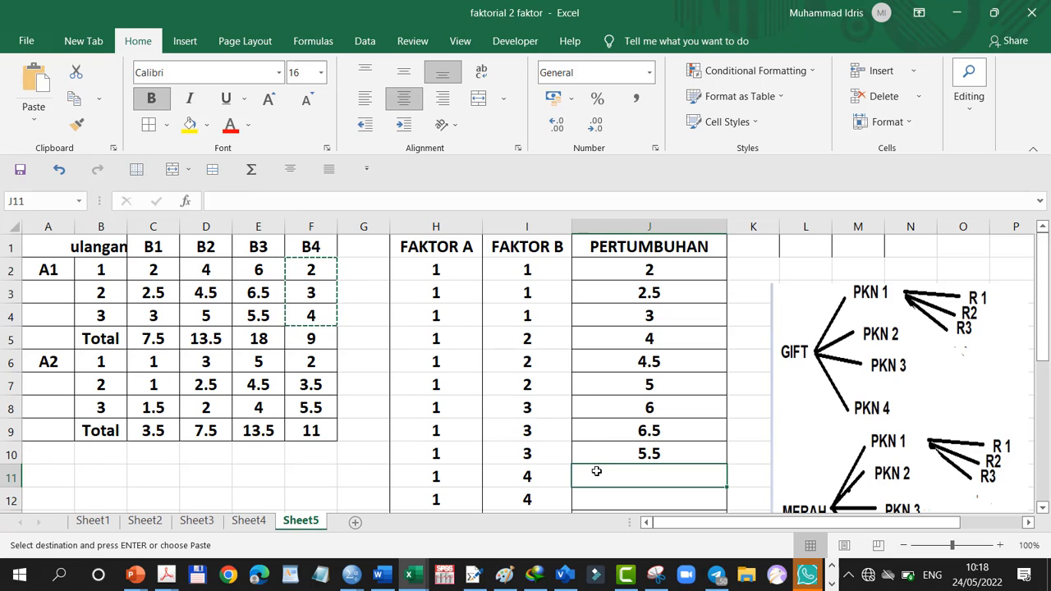
click(35, 78)
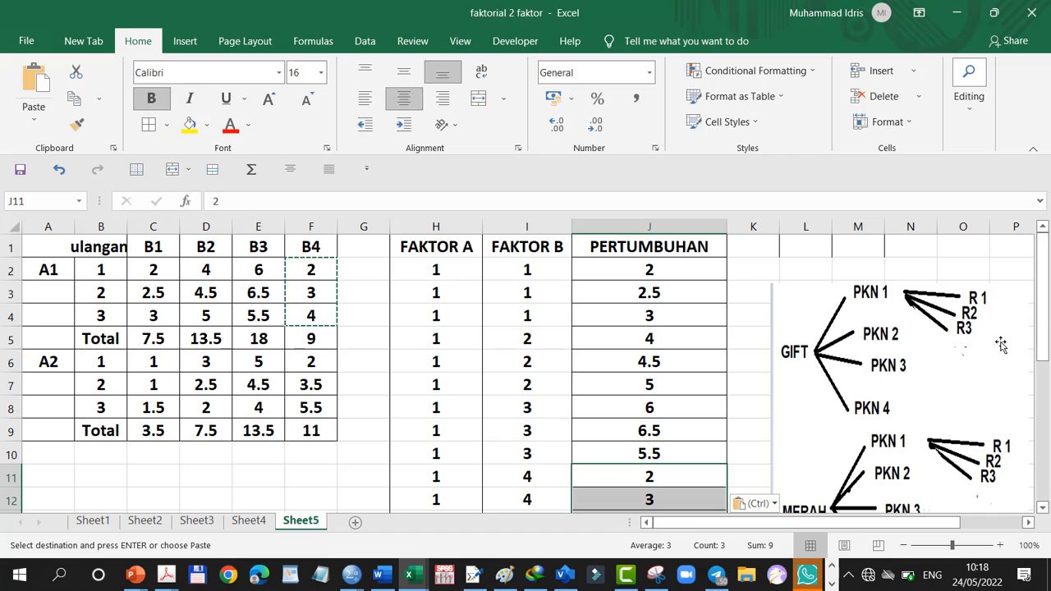
Copy the three A2 replicate values under B1 (C6:C8) into PERTUMBUHAN cells J14 to J16
click(1044, 506)
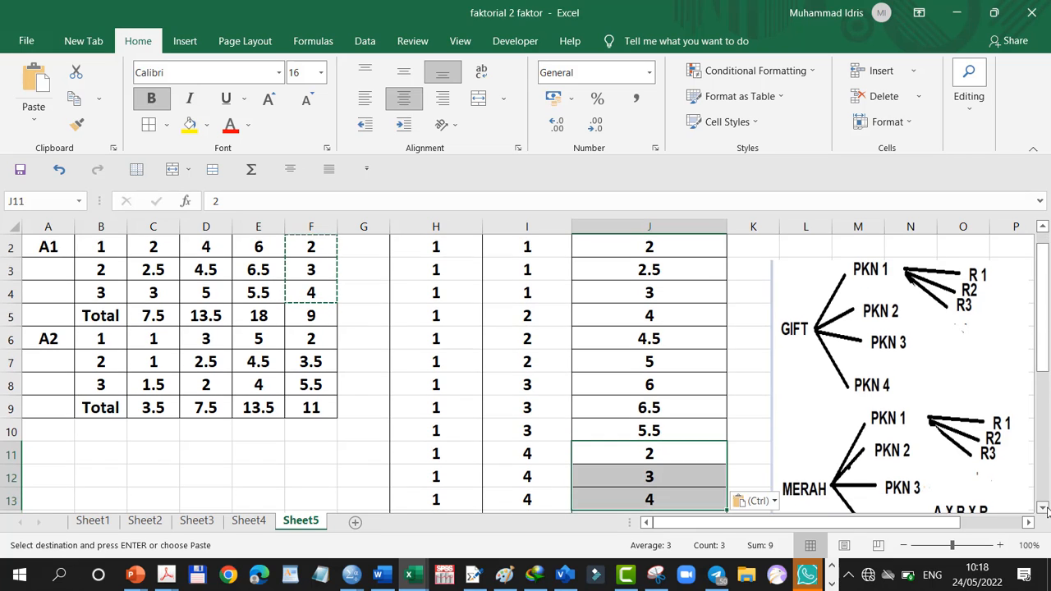
click(1045, 508)
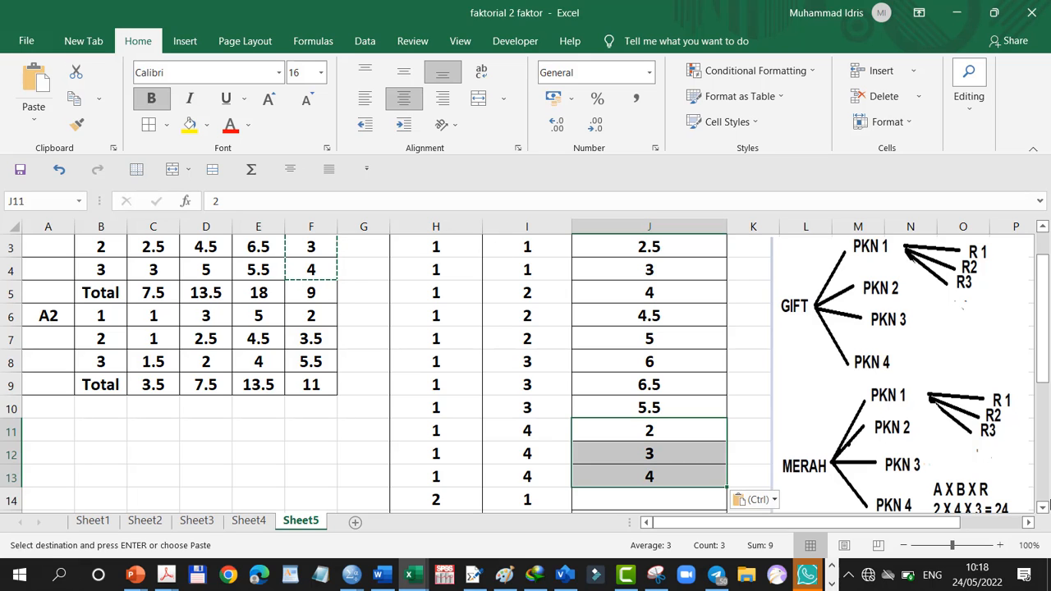
drag(1040, 366, 1033, 411)
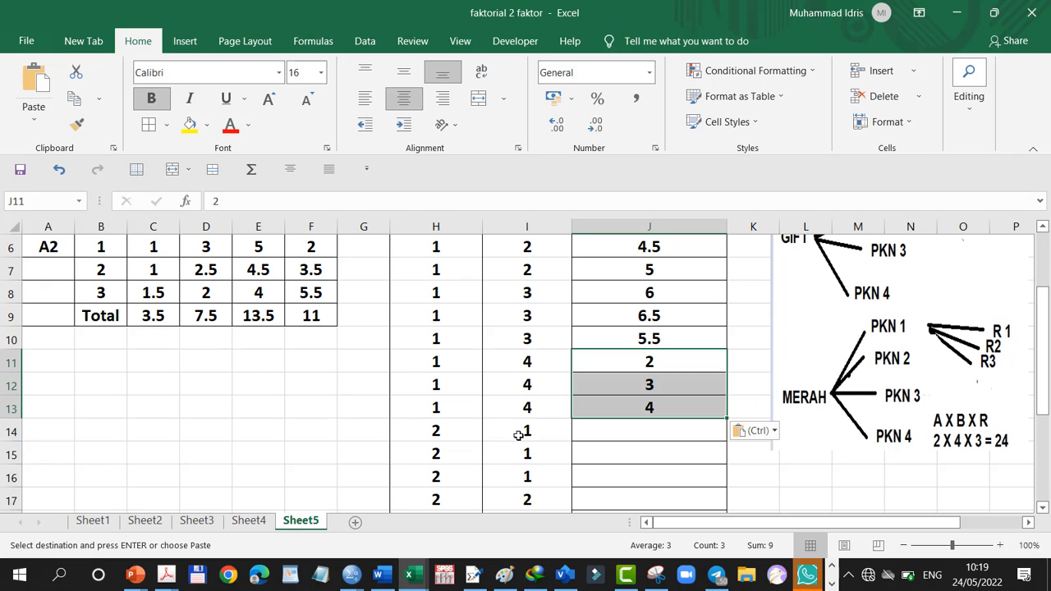
click(1042, 229)
click(1042, 229)
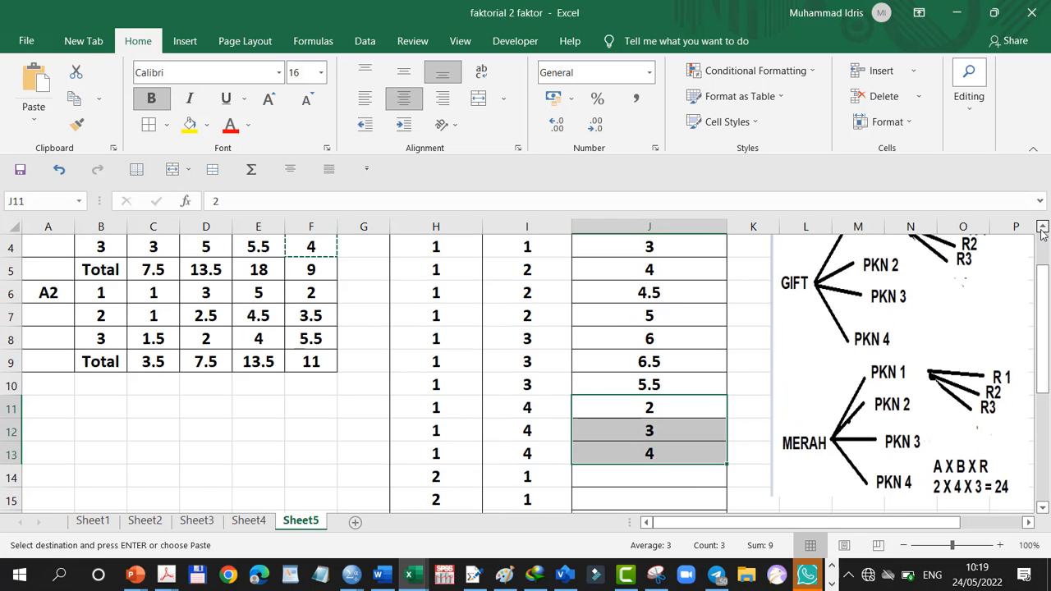
click(1043, 229)
click(1042, 229)
click(1043, 230)
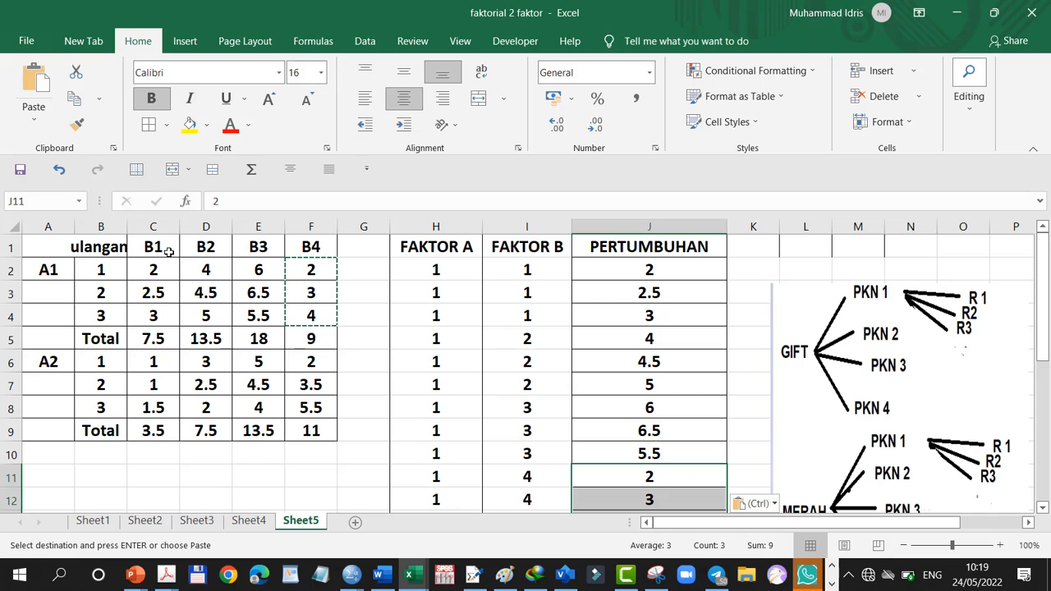
drag(143, 368, 147, 406)
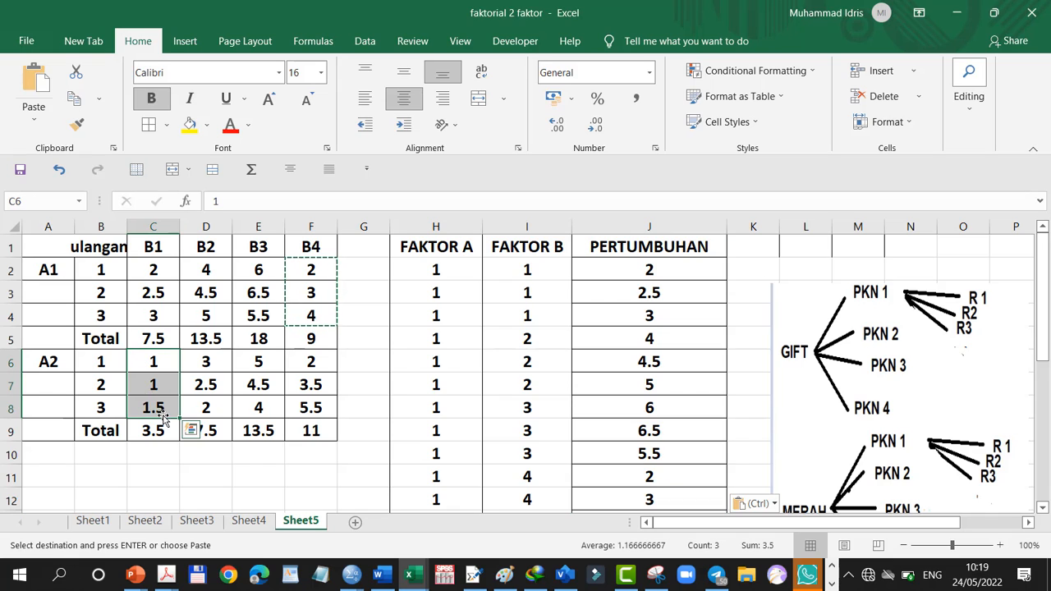
click(74, 101)
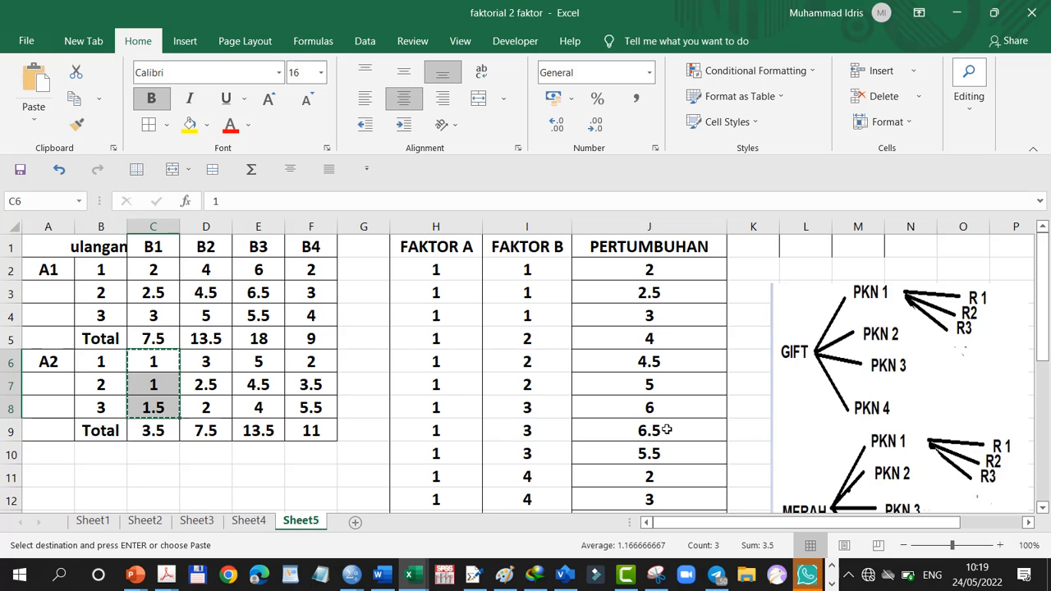
drag(1045, 271, 1050, 335)
scroll(780, 445, down, 1)
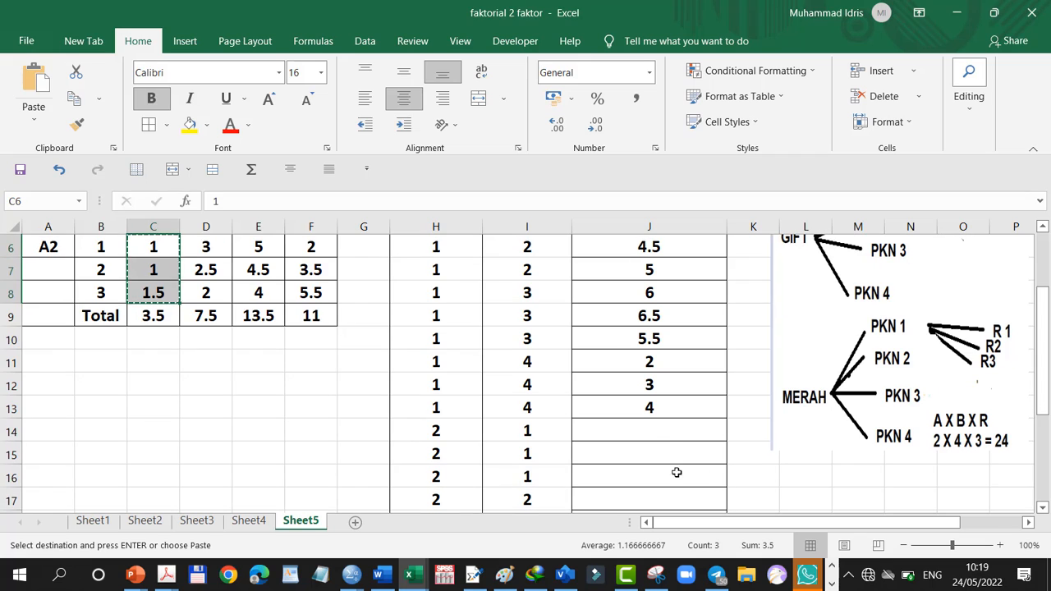
click(655, 430)
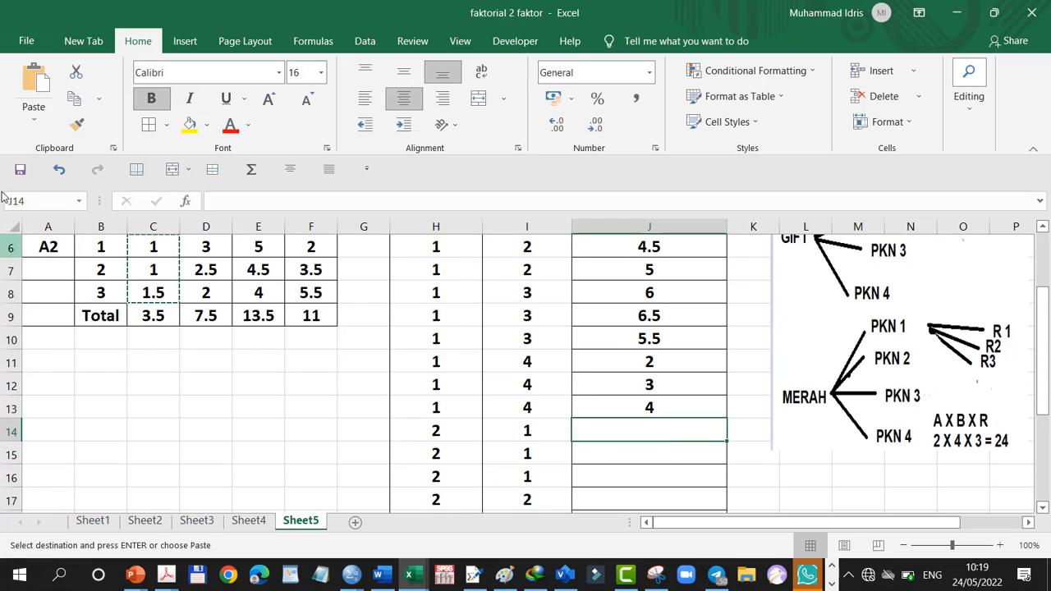
click(41, 85)
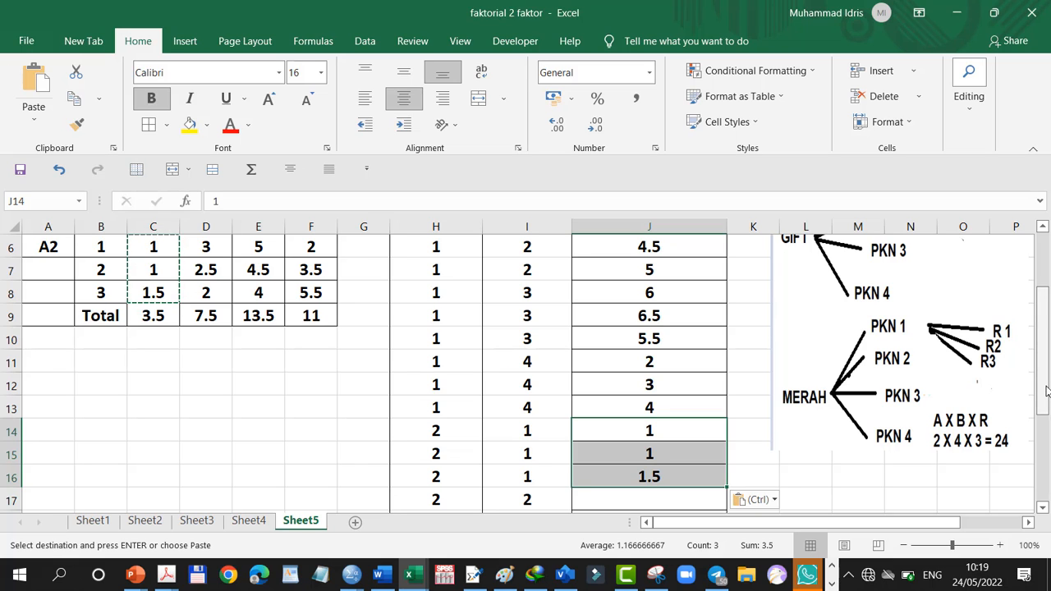
Copy the three A2 replicate values under B2 (D6:D8) into PERTUMBUHAN cells J17 to J19
drag(1043, 380, 1029, 330)
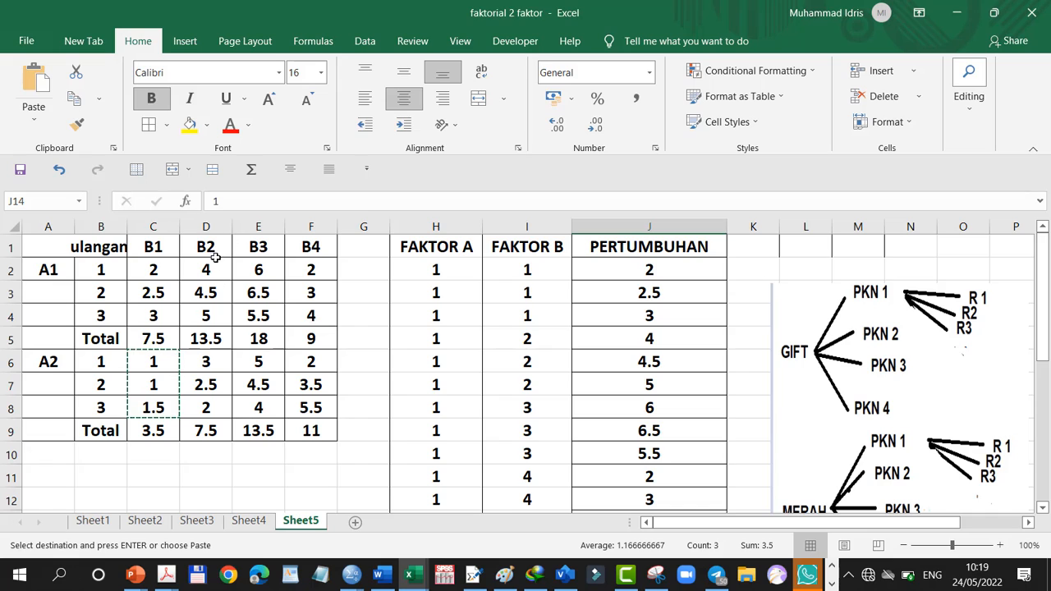
drag(205, 361, 205, 406)
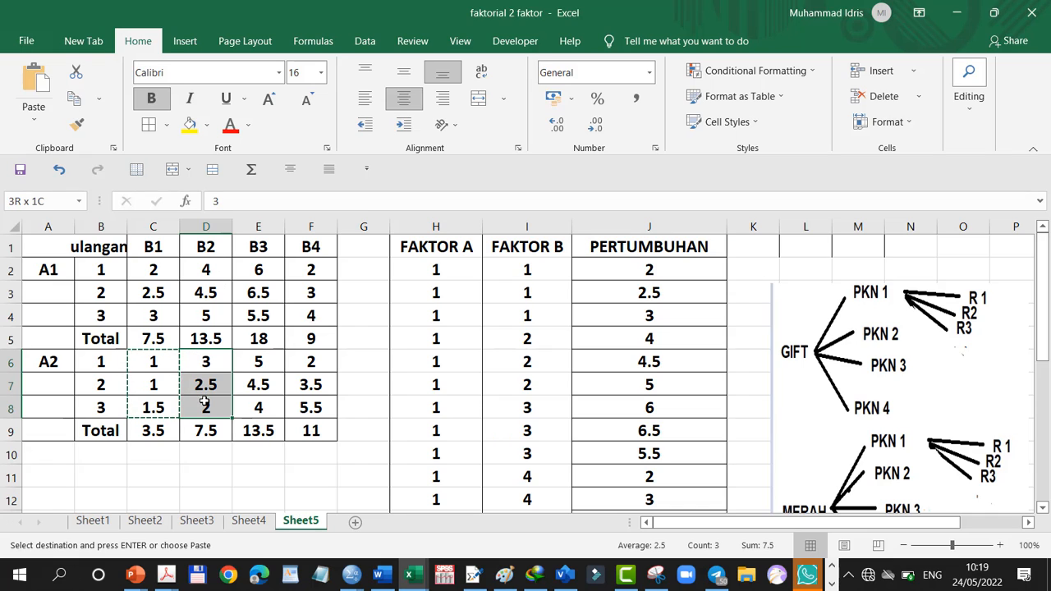
click(72, 99)
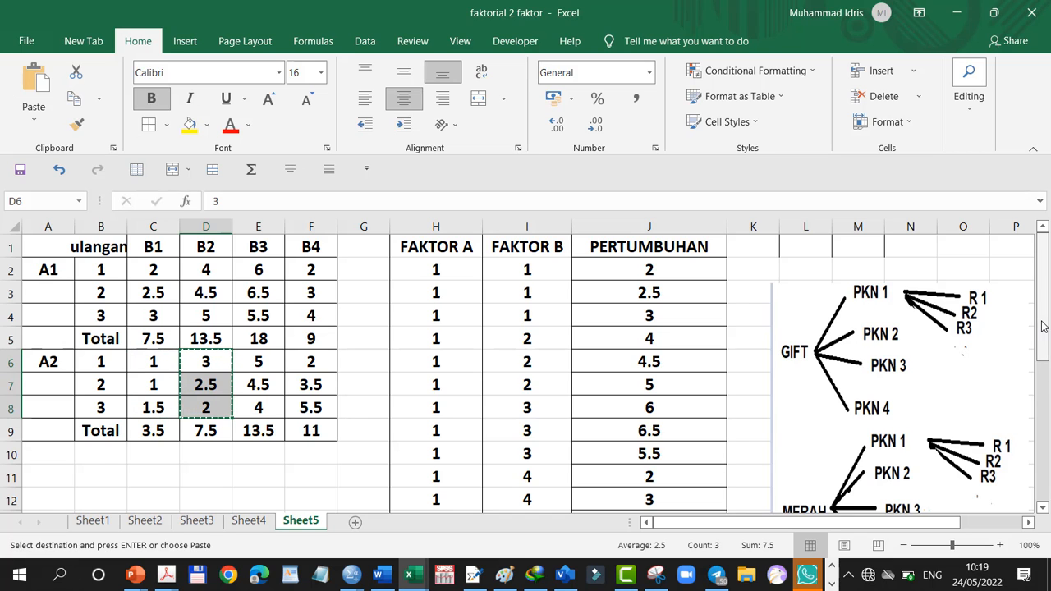
drag(1043, 322, 1045, 423)
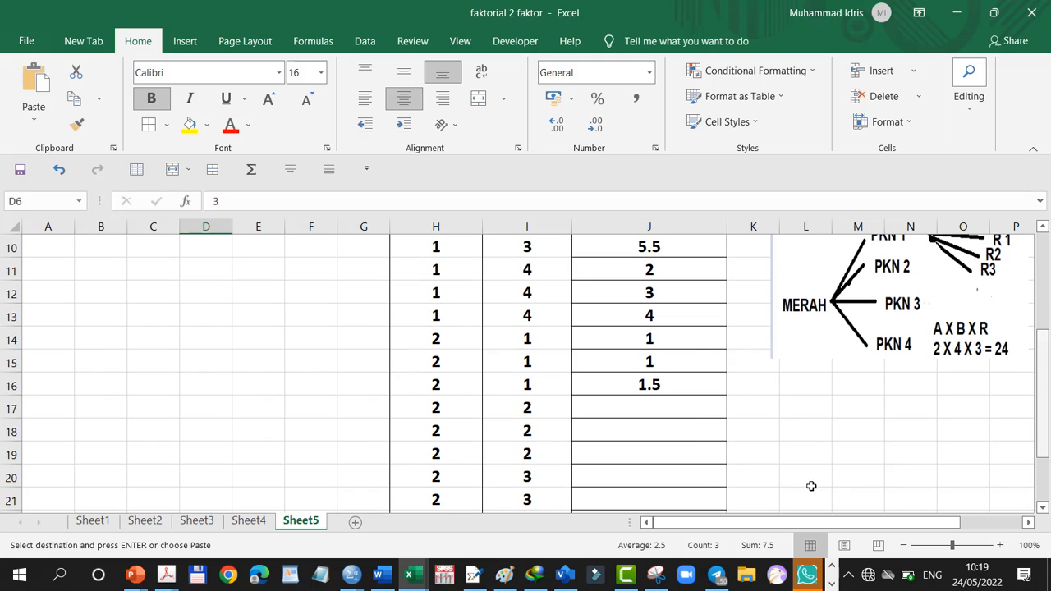
click(675, 409)
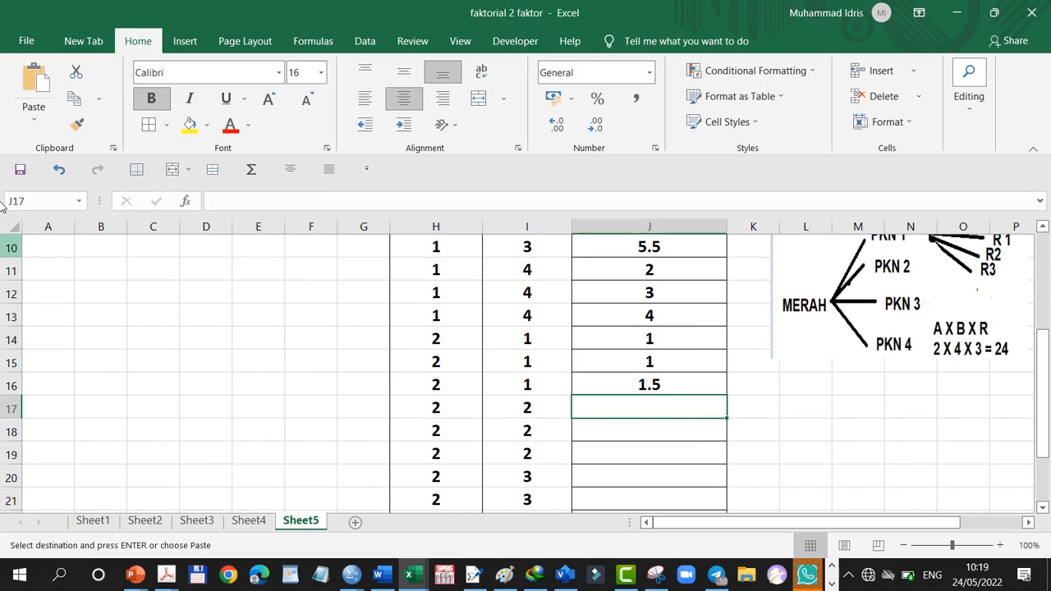
click(33, 99)
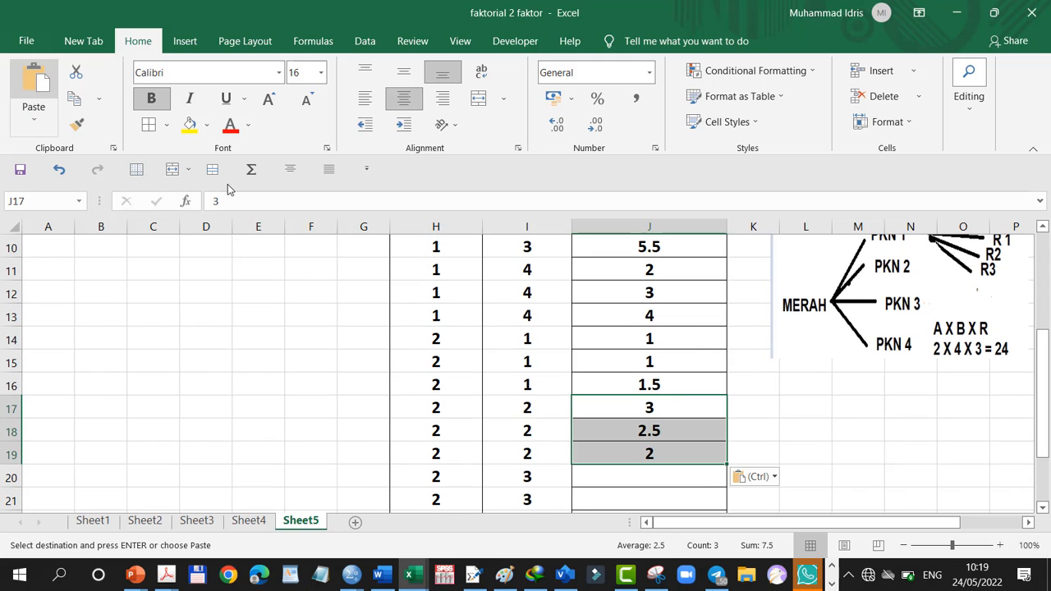
Copy the three A2 replicate values under B3 (E6:E8) into PERTUMBUHAN cells J20 to J22
click(624, 478)
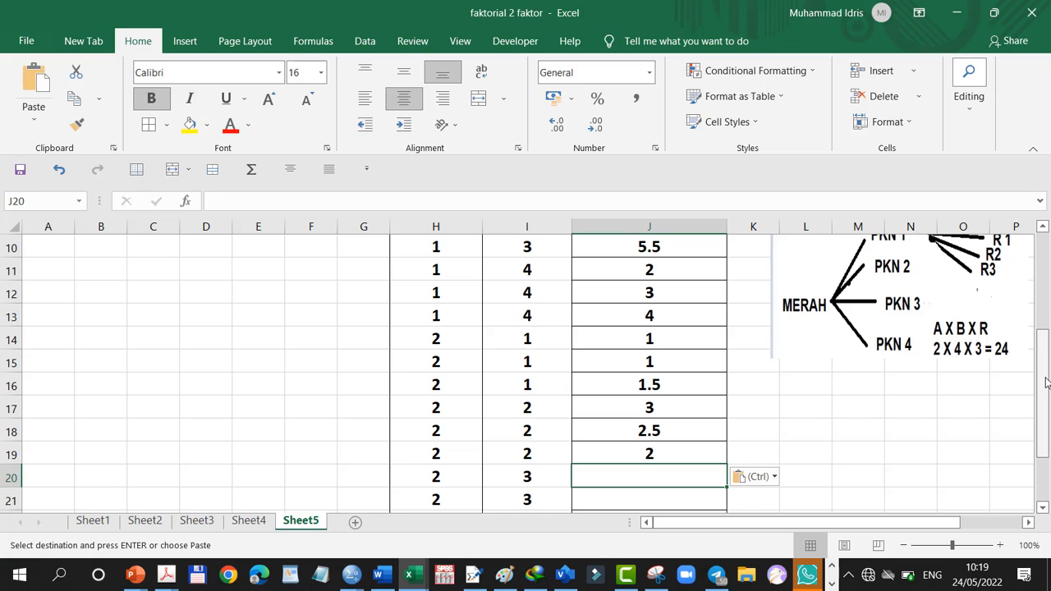
drag(1044, 391, 1044, 340)
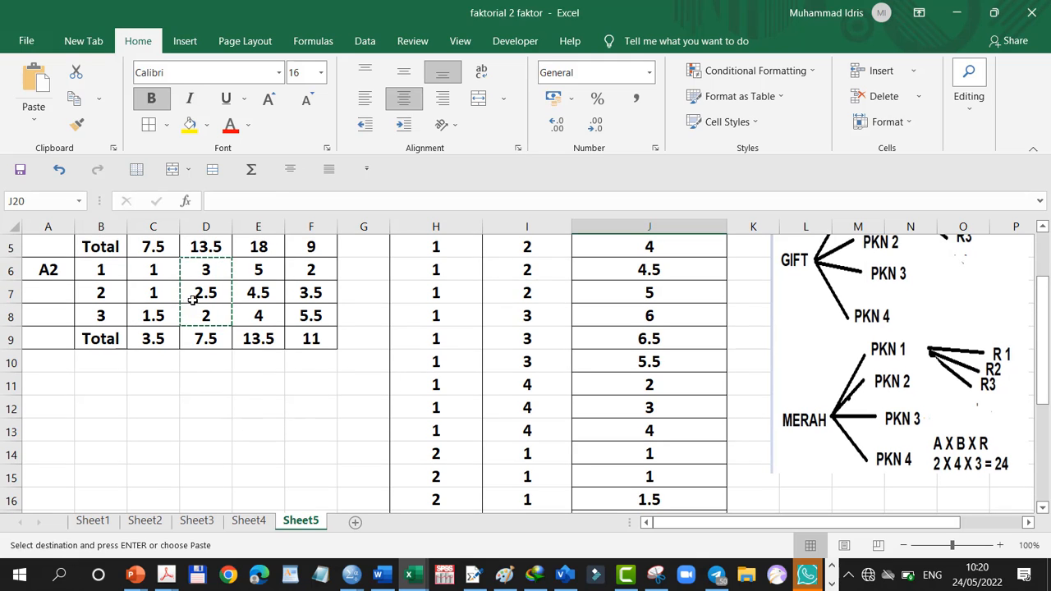
drag(249, 270, 258, 315)
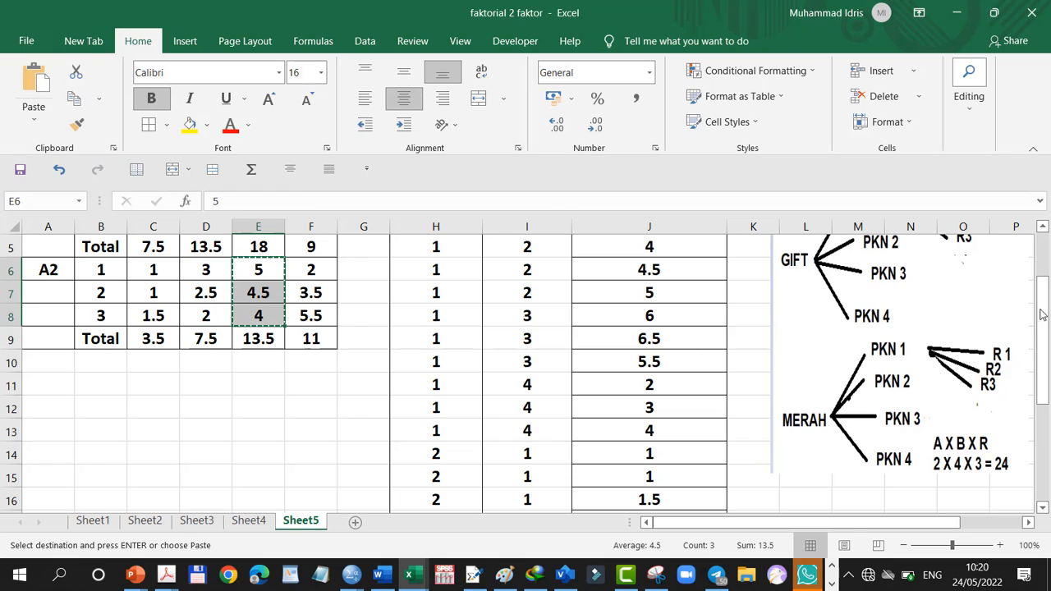
drag(1043, 322, 1044, 433)
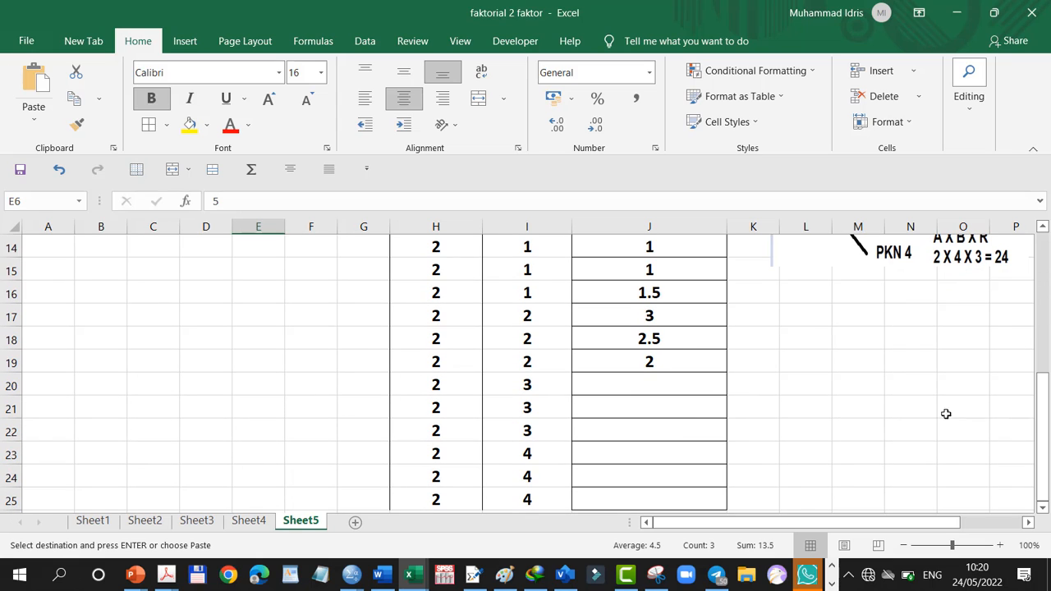
click(653, 383)
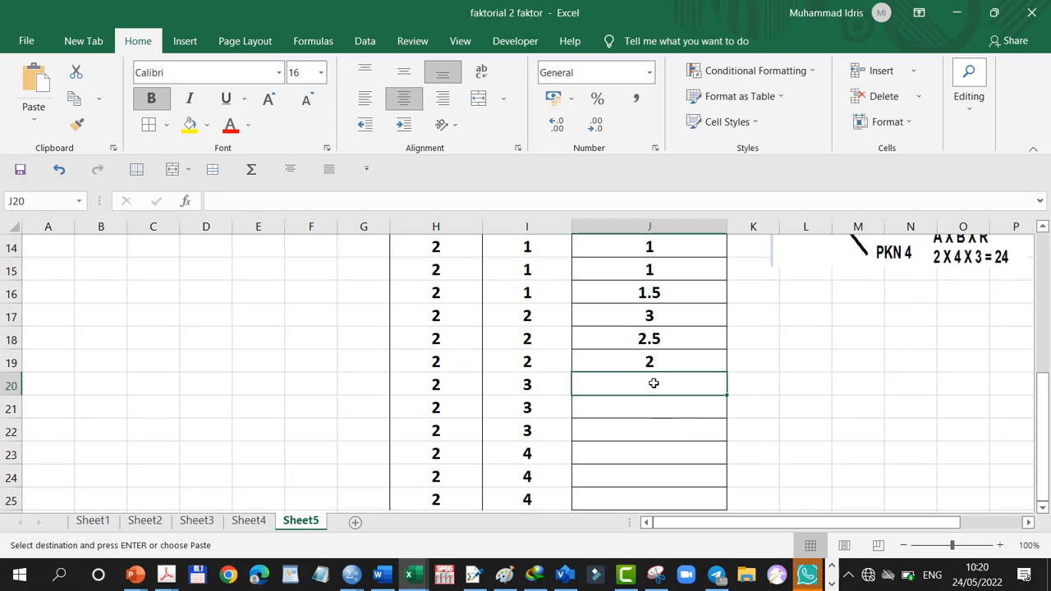
click(32, 80)
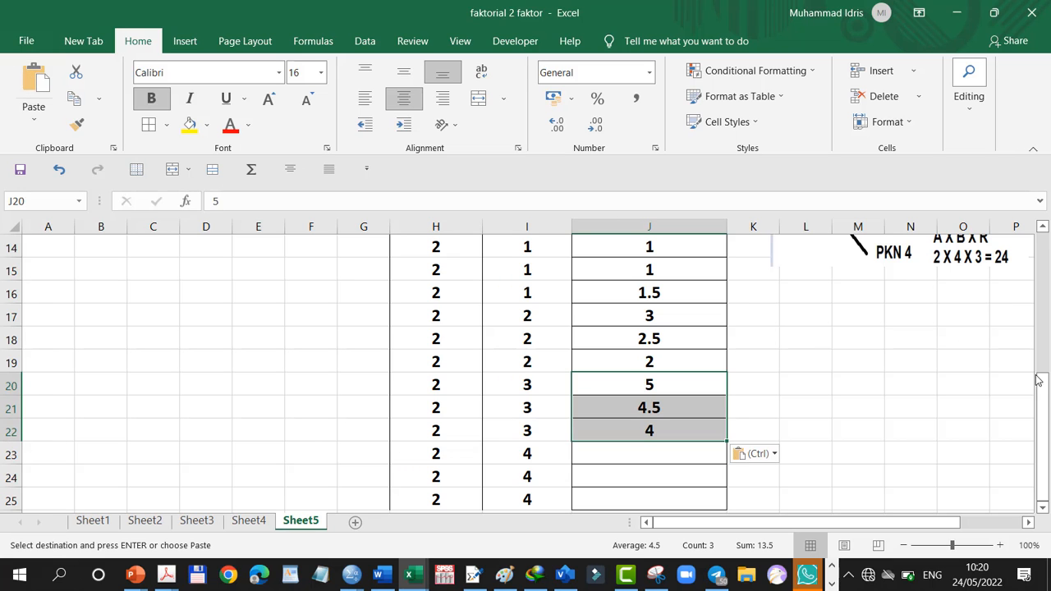
Copy the three A2 replicate values under B4 (F6:F8) into PERTUMBUHAN cells J23 to J25
drag(1043, 401, 986, 284)
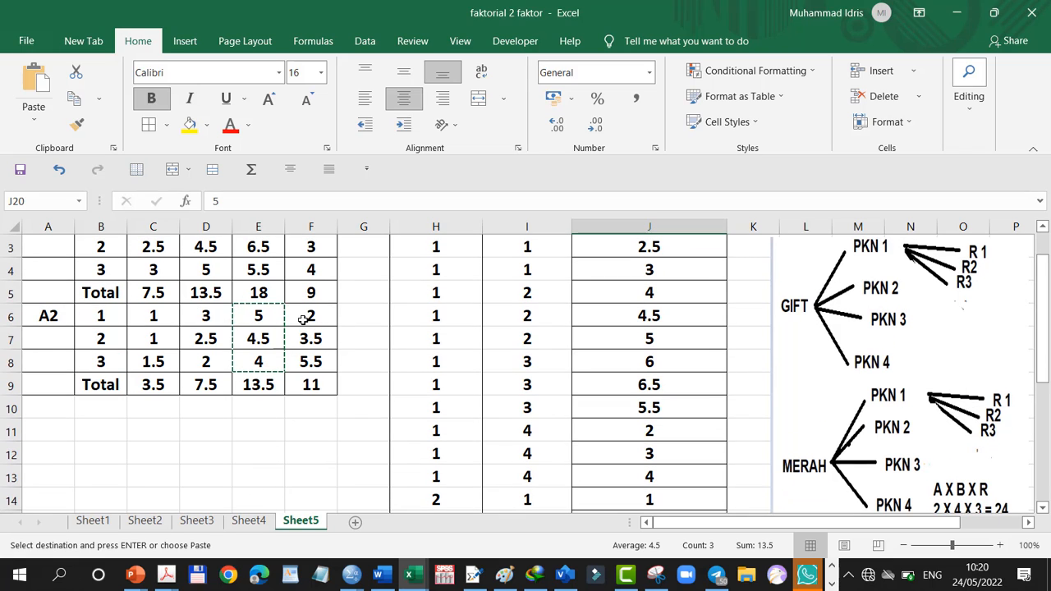
drag(303, 320, 310, 362)
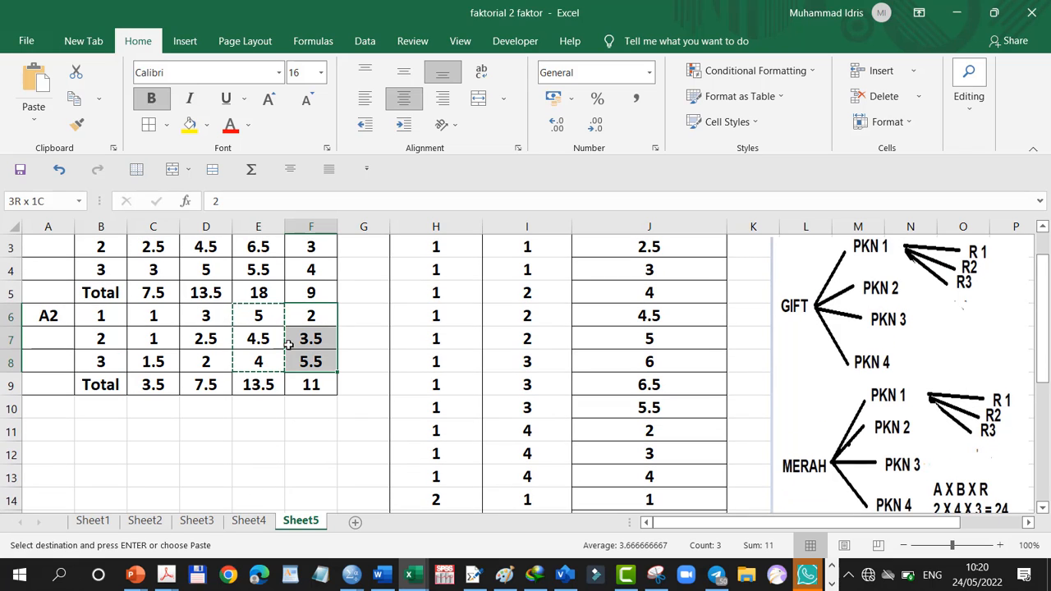
click(74, 98)
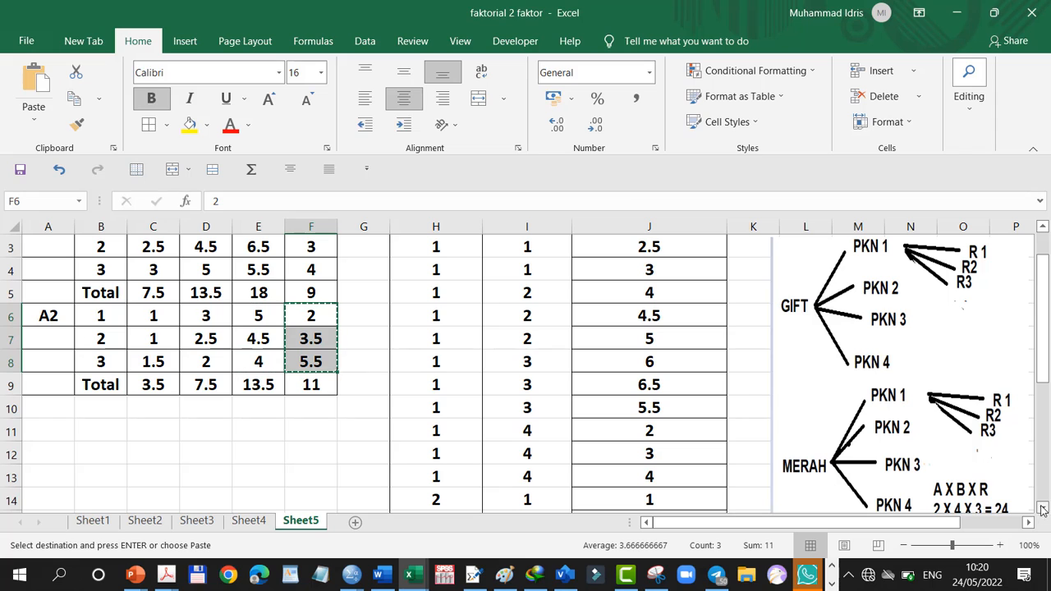
drag(1044, 367, 1044, 483)
click(612, 453)
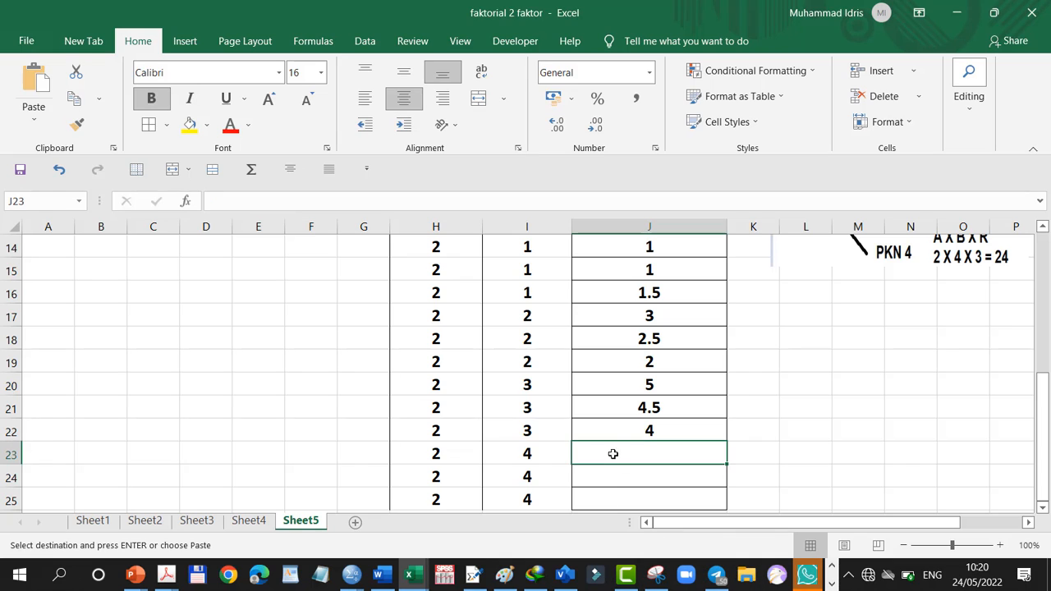
click(33, 88)
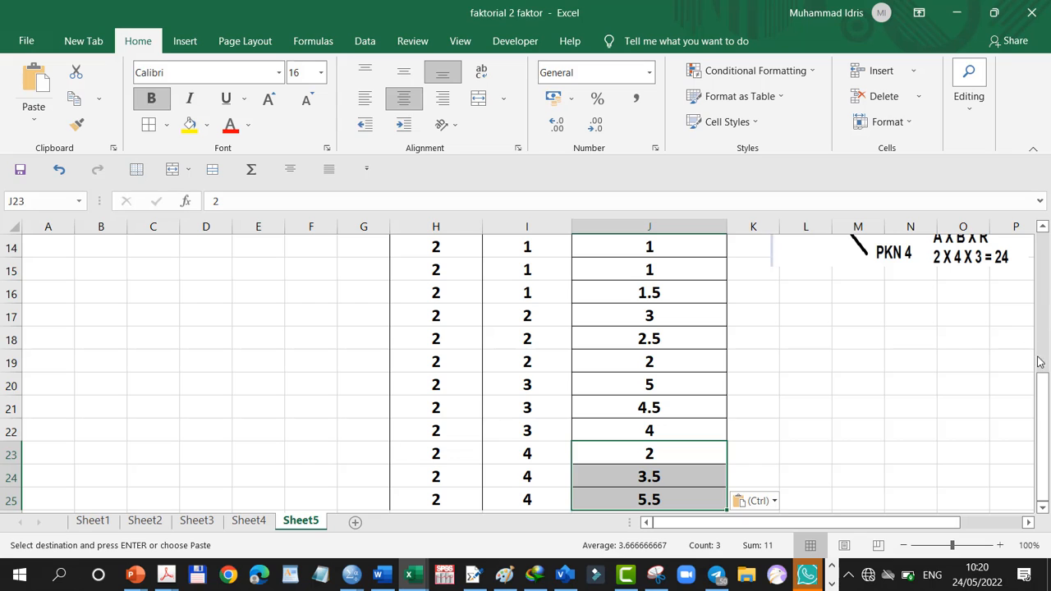
Compare the row order of the long-format table on Sheet4 with the one on Sheet5
drag(1043, 413, 1044, 374)
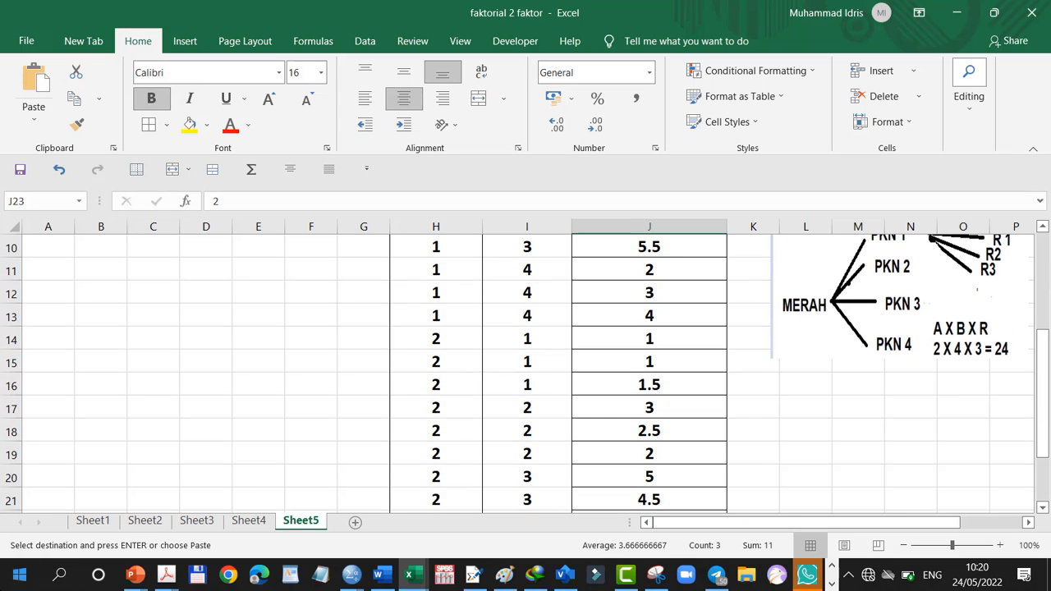
click(250, 520)
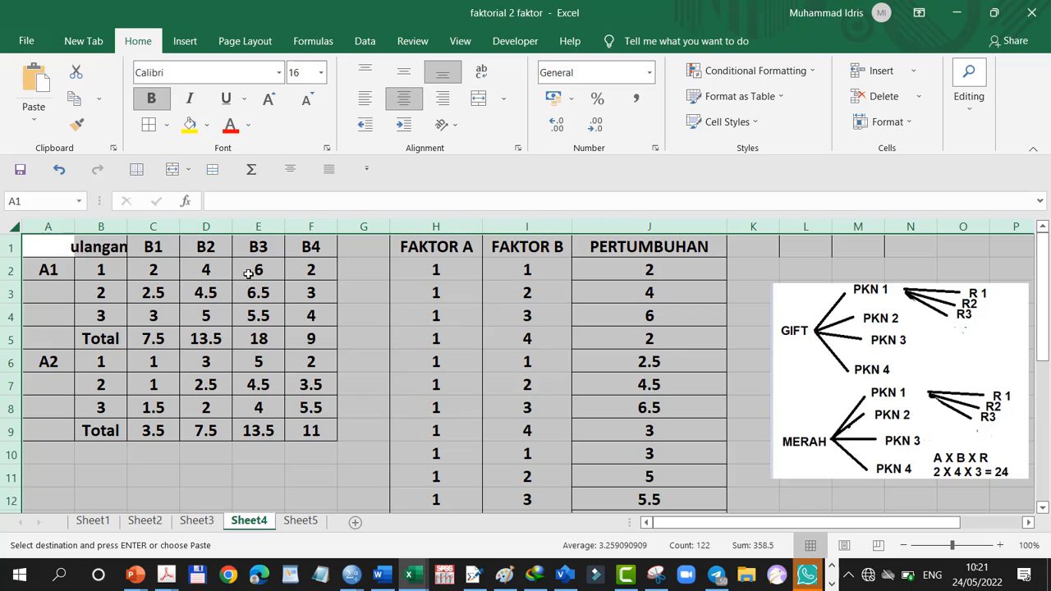
click(299, 522)
drag(1044, 371, 1042, 271)
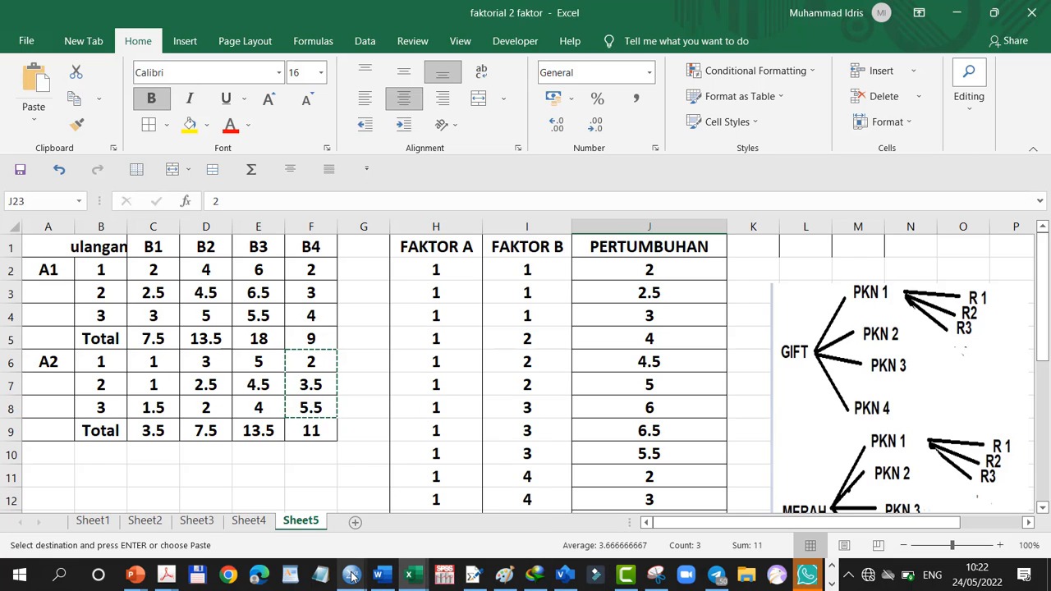
Switch to SPSS Statistics and create a new empty dataset, showing its variable definitions
mouse_move(351, 575)
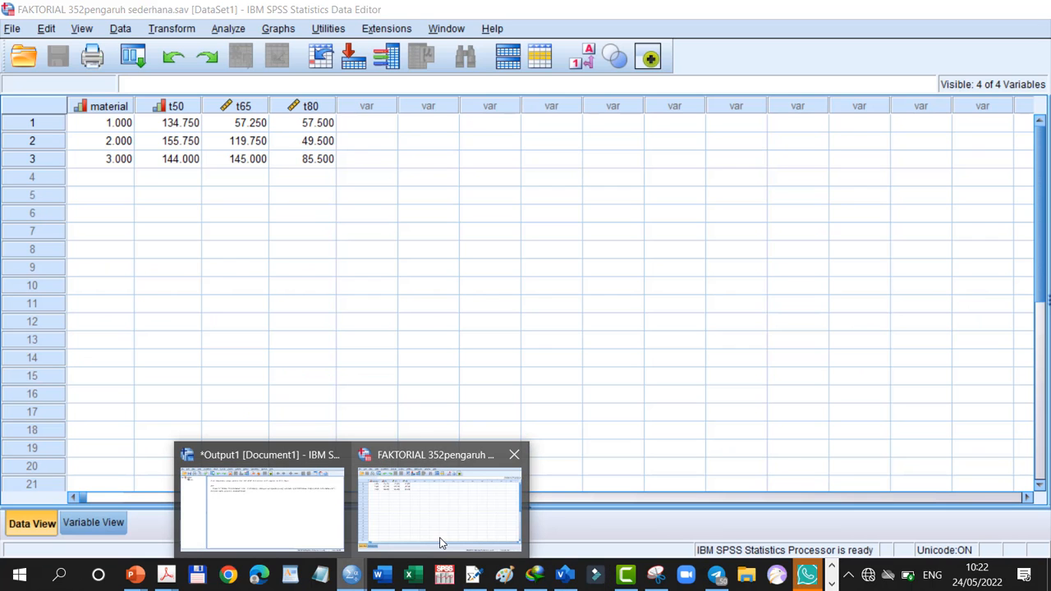
click(440, 532)
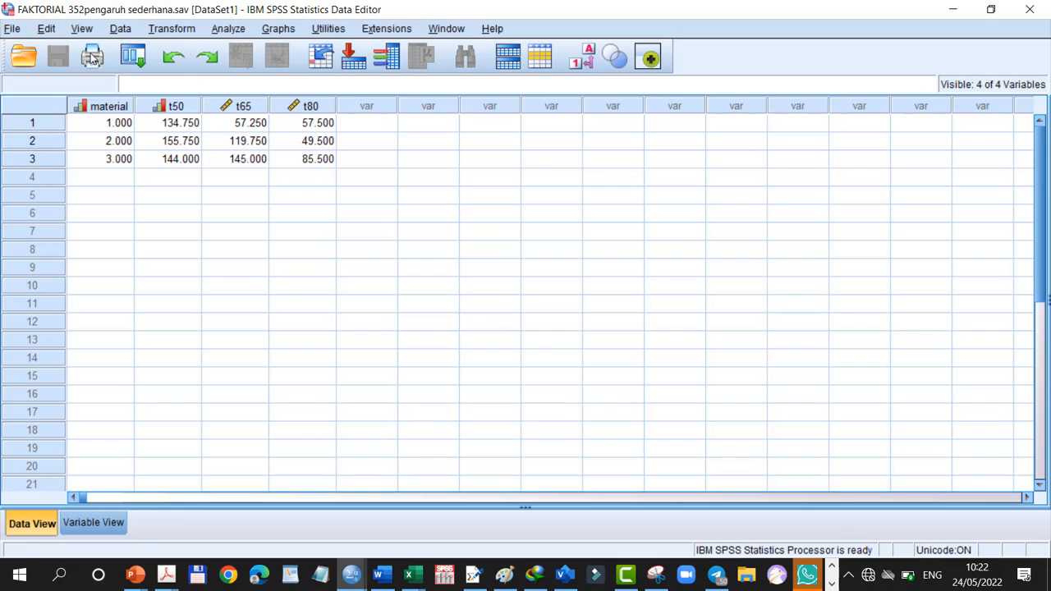
click(14, 29)
mouse_move(33, 50)
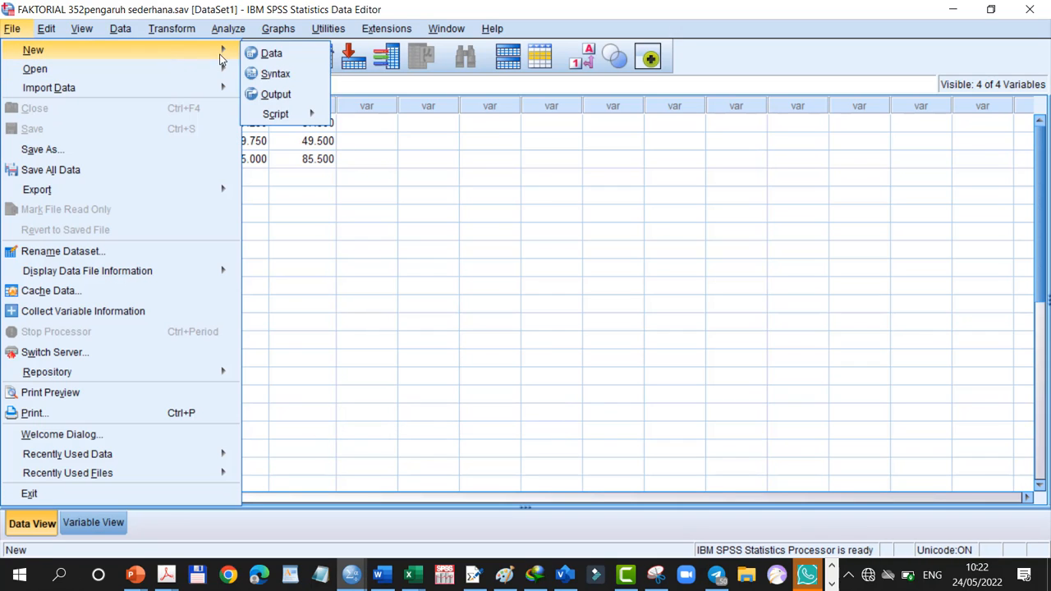
click(274, 55)
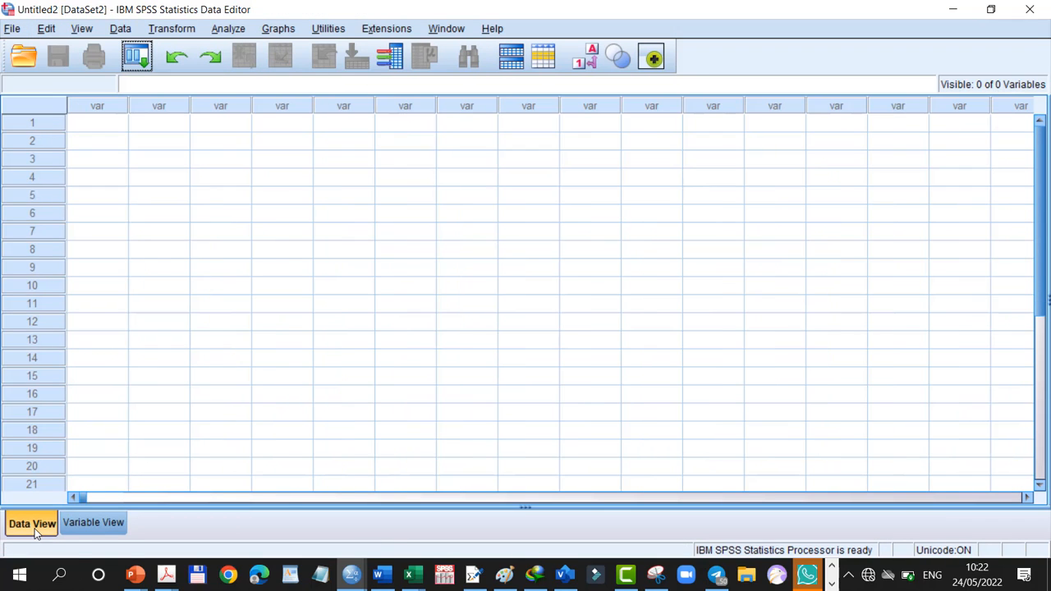
click(96, 526)
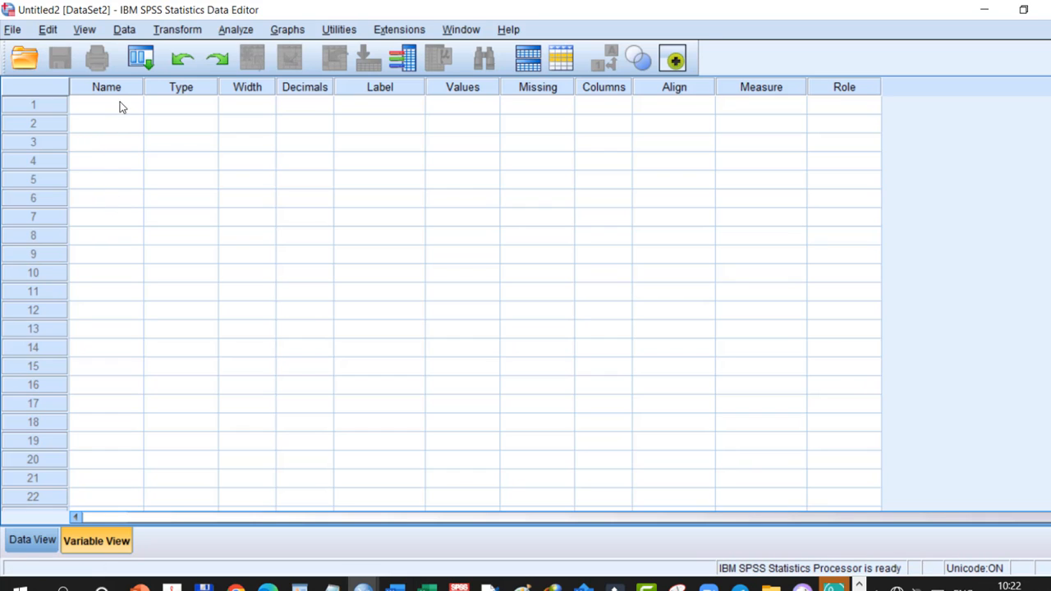
Copy the headers FAKTOR A, FAKTOR B and PERTUMBUHAN (H1:J1) from the Excel workbook faktorial 2 faktor and return to the new SPSS dataset
click(430, 588)
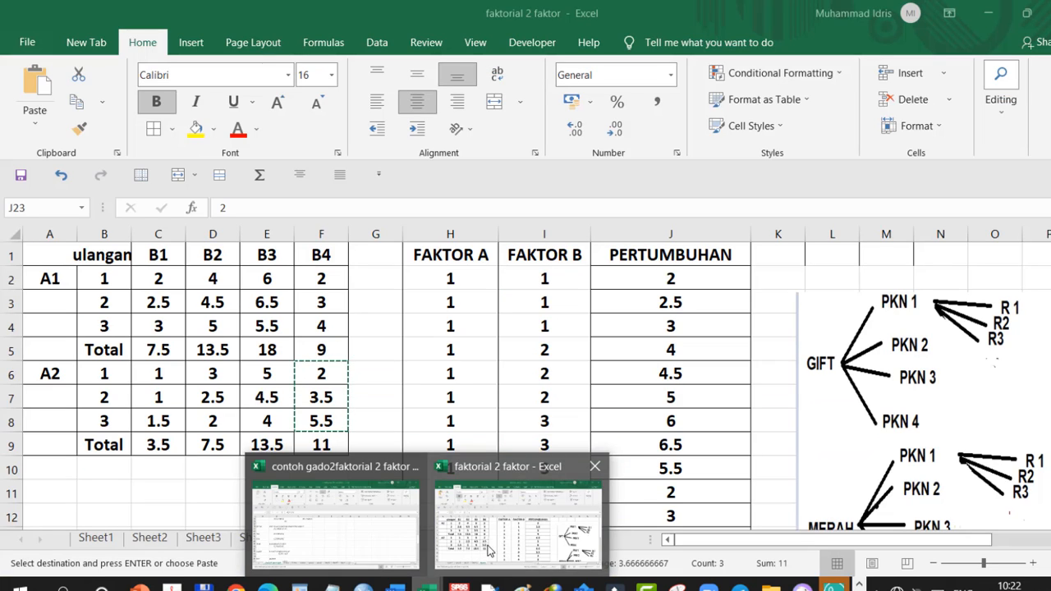
click(487, 549)
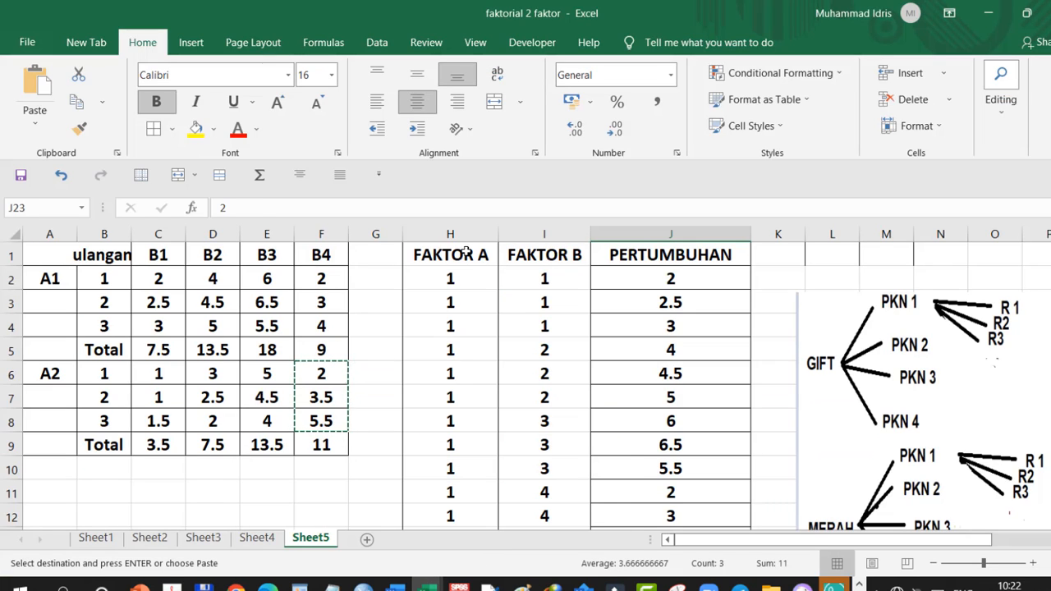
drag(466, 252, 622, 255)
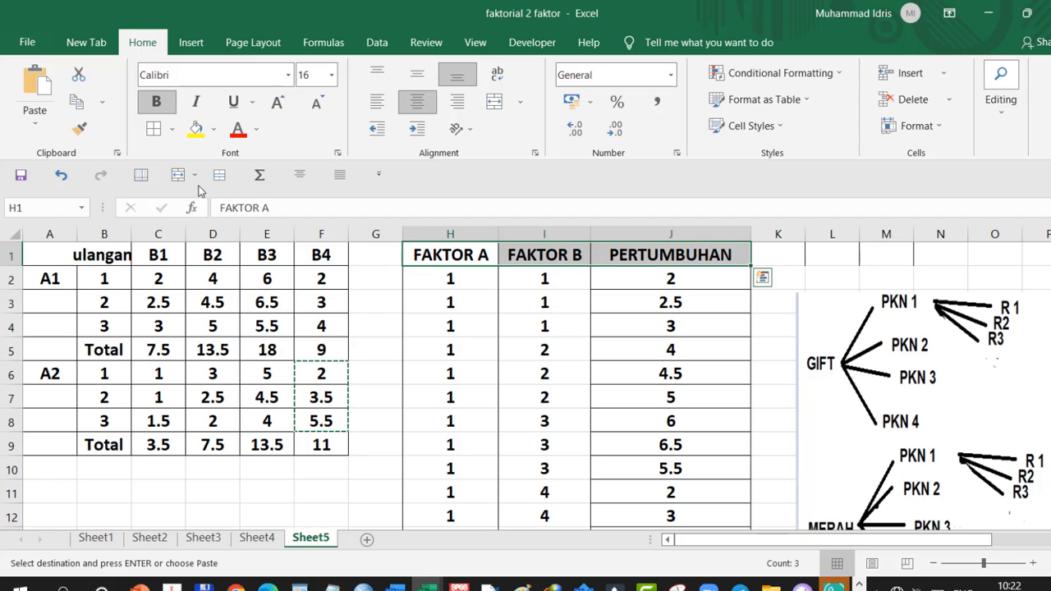
click(74, 106)
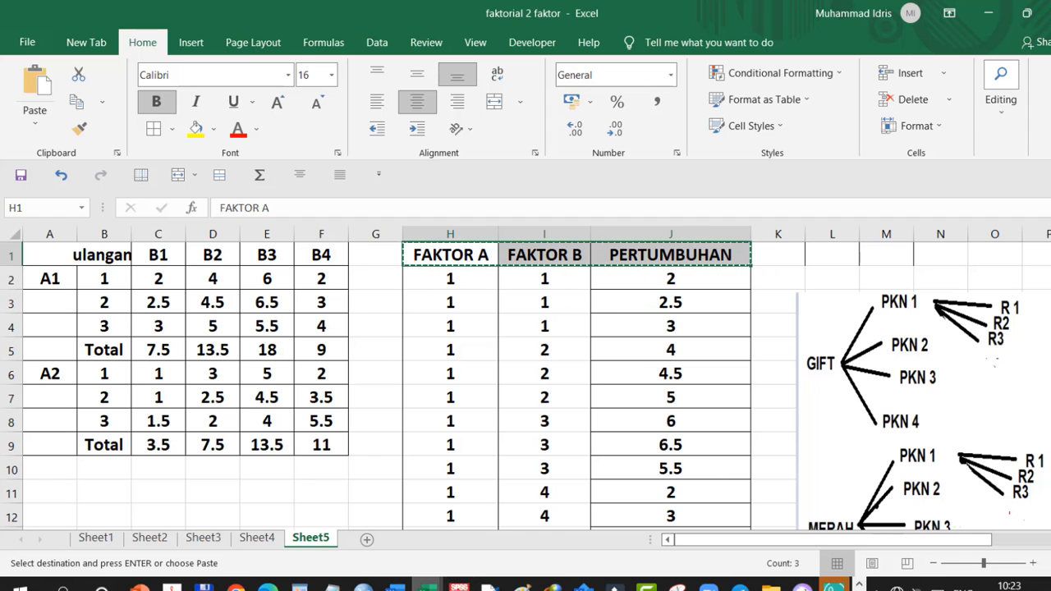
mouse_move(362, 584)
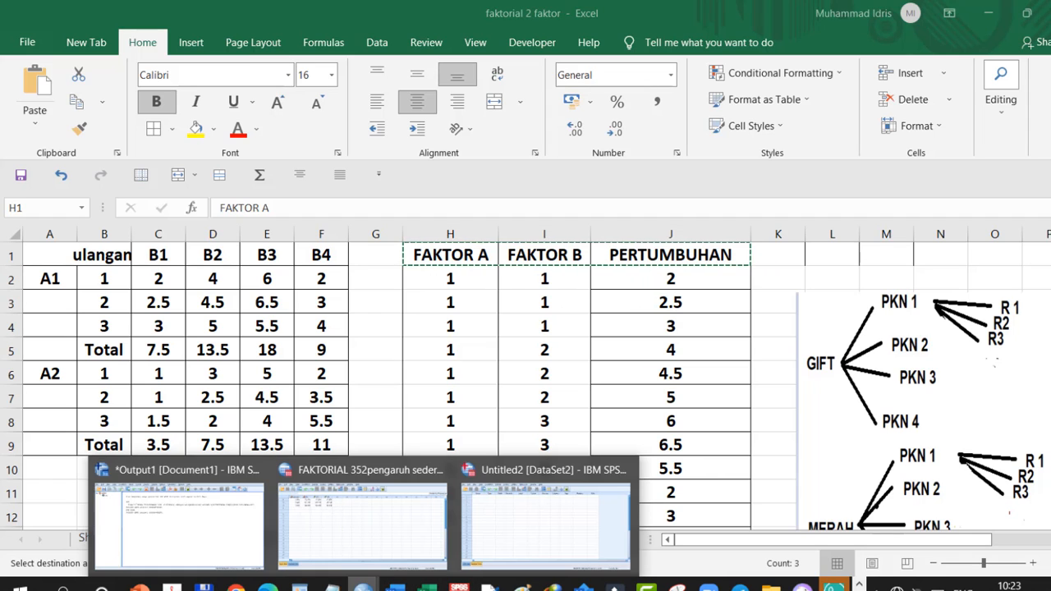
click(362, 526)
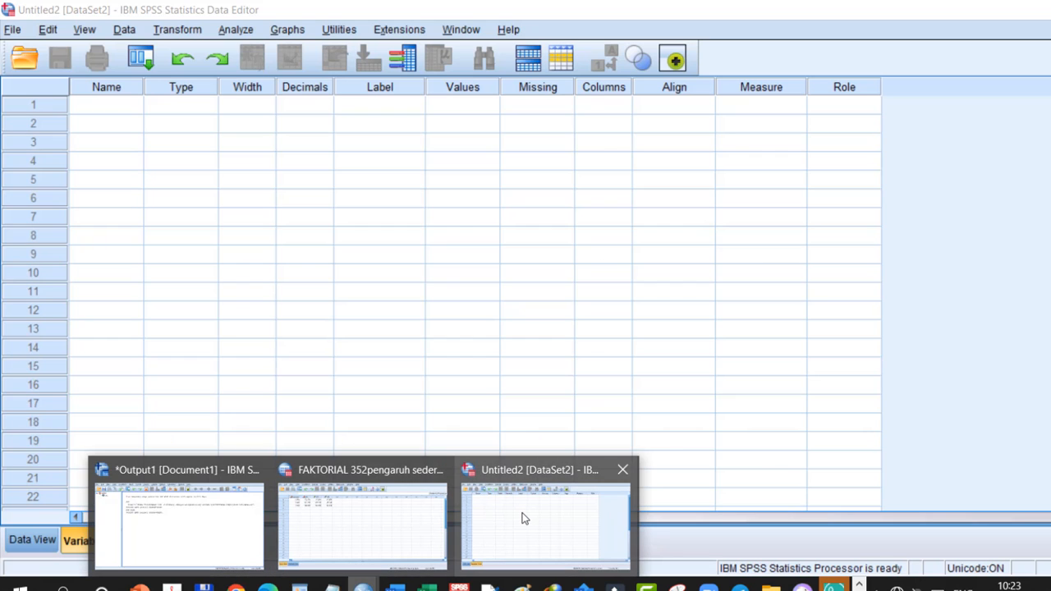
click(522, 517)
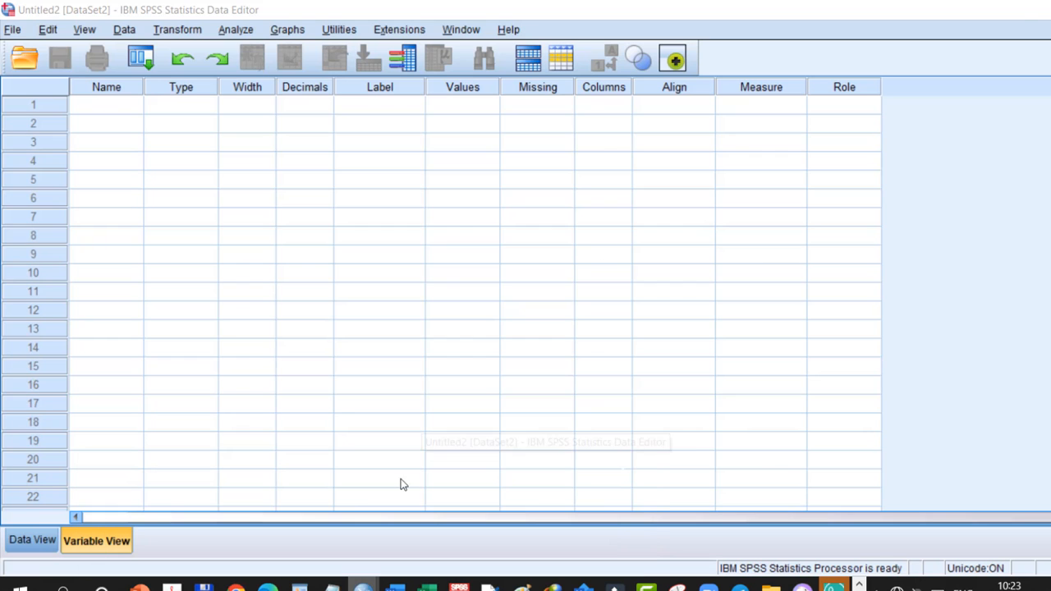
Try to name the first variable FAKTOR A
click(121, 107)
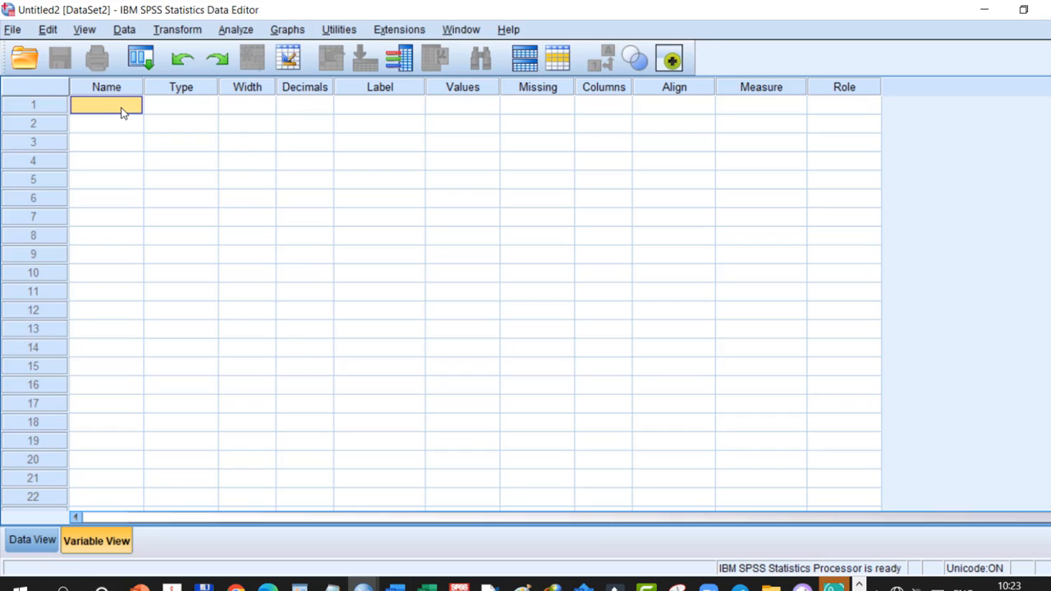
text(F)
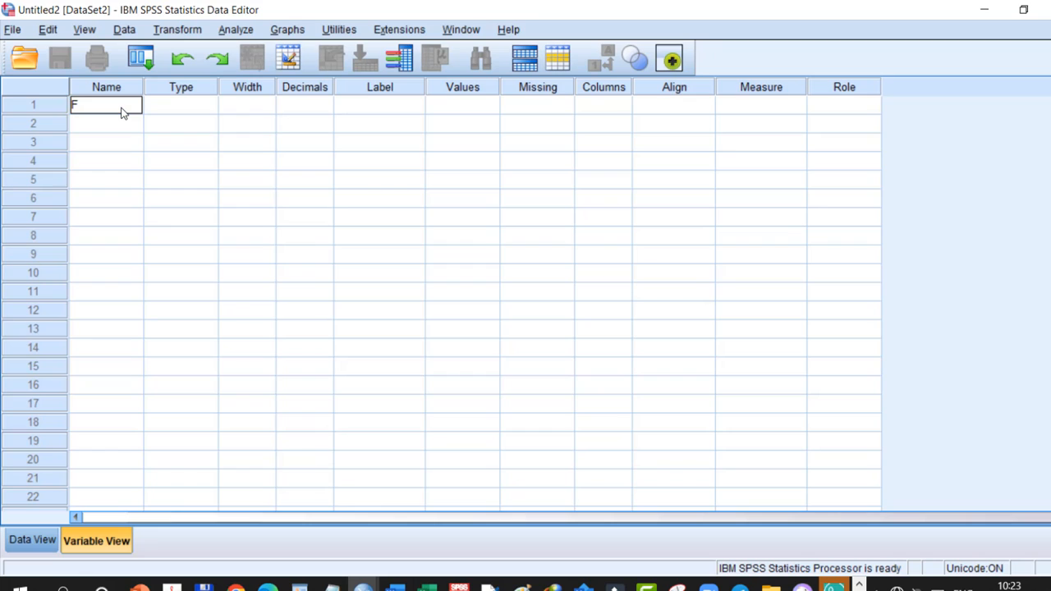
text(AKTOR A)
key(Return)
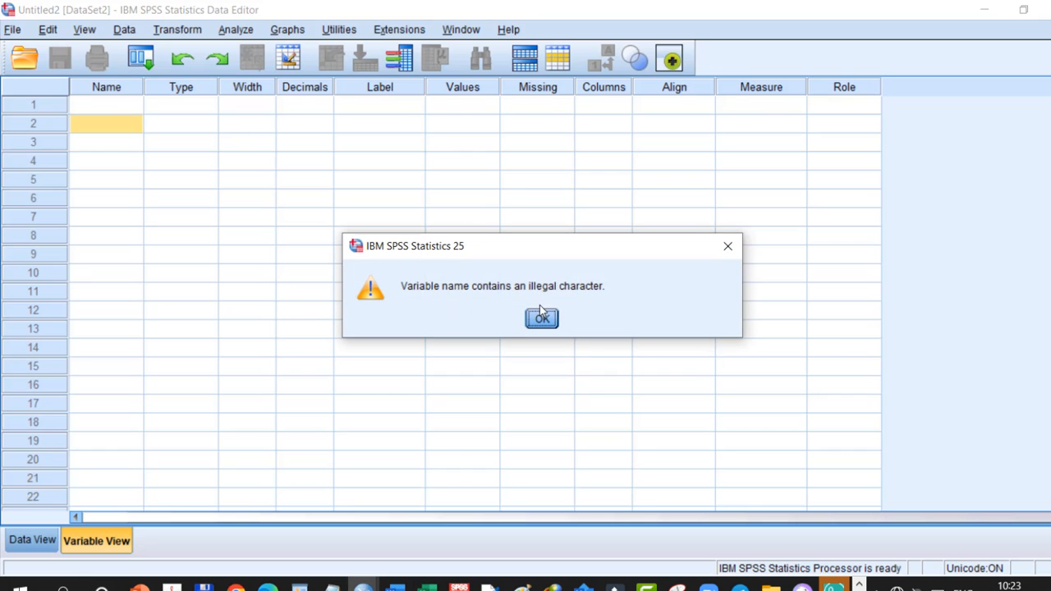
click(543, 319)
Name the first variable Faktor_A, using an underscore instead of a space
click(119, 108)
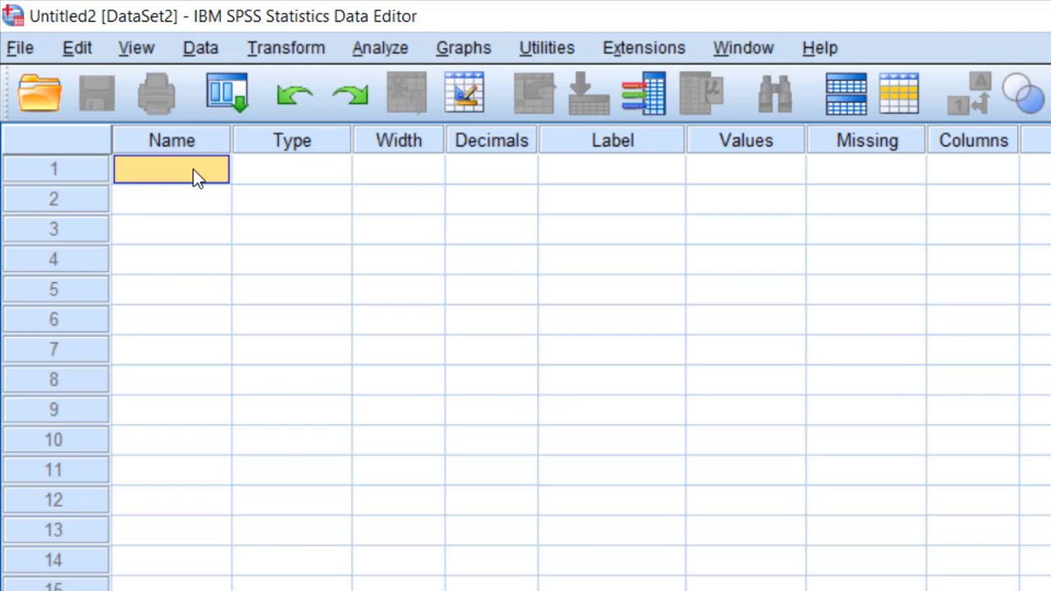
click(193, 169)
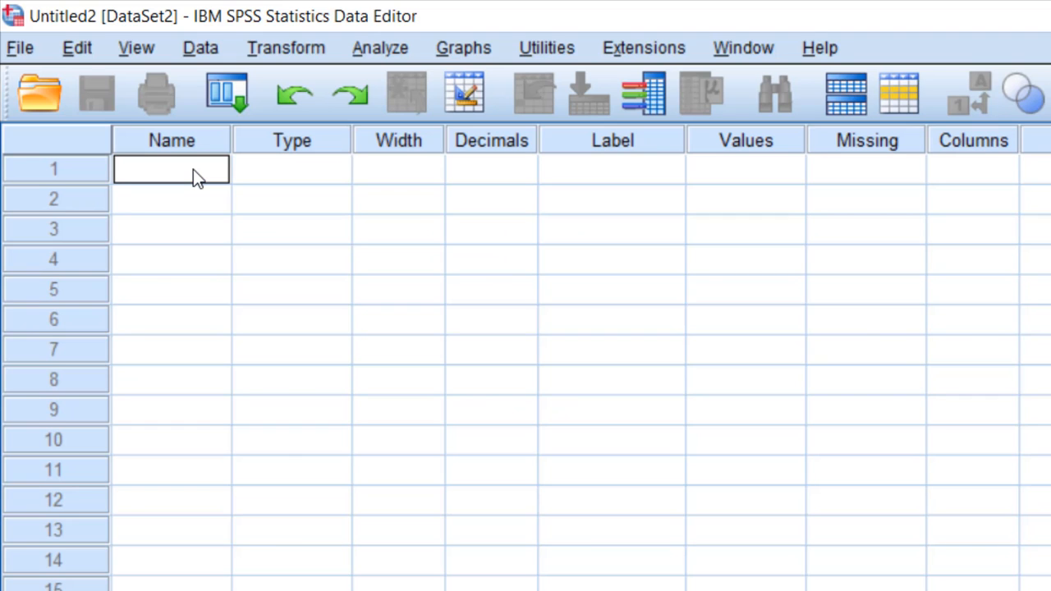
text(f)
key(BackSpace)
text(Faktor)
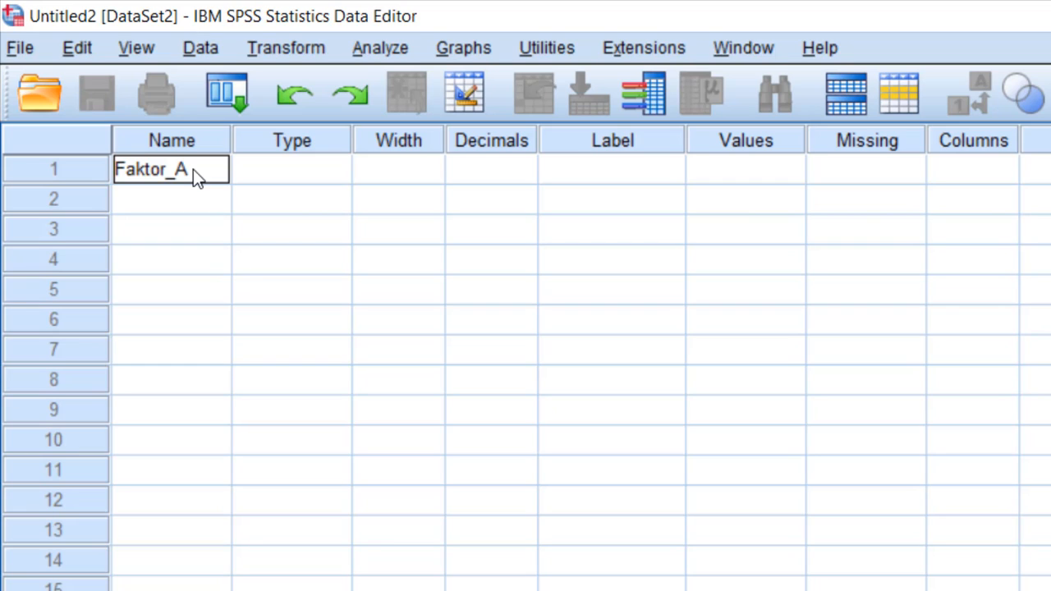
text(_A)
key(Return)
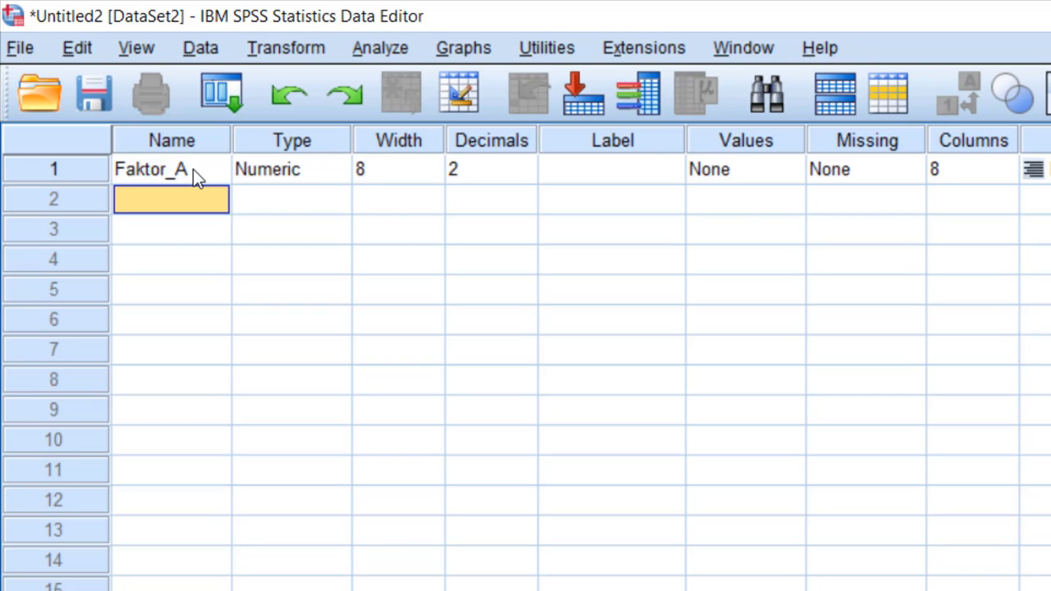
Add a second variable named Faktor_B below Faktor_A
text(F)
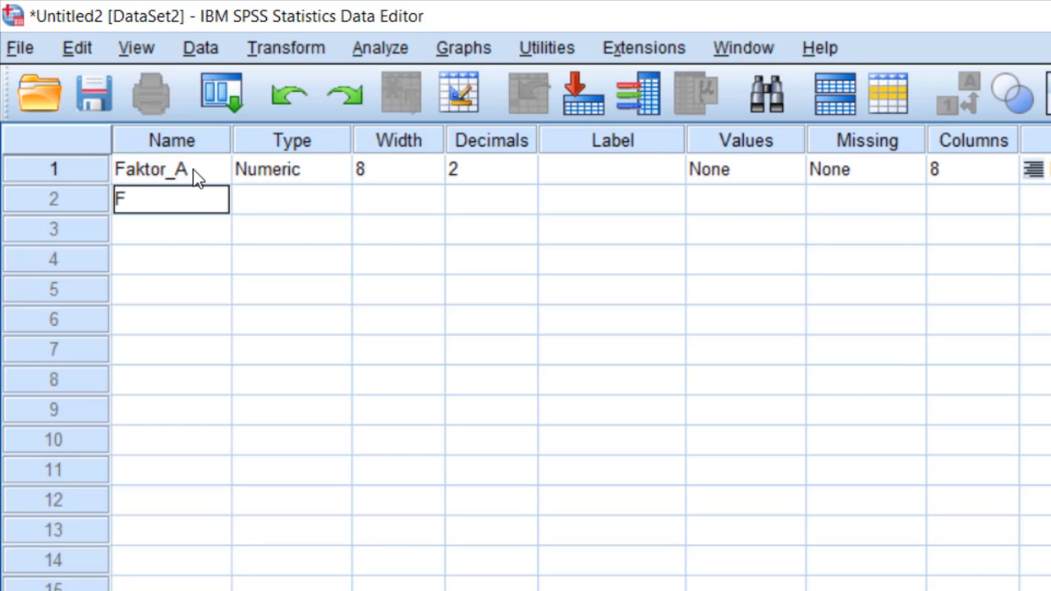
text(aktor_B)
key(Return)
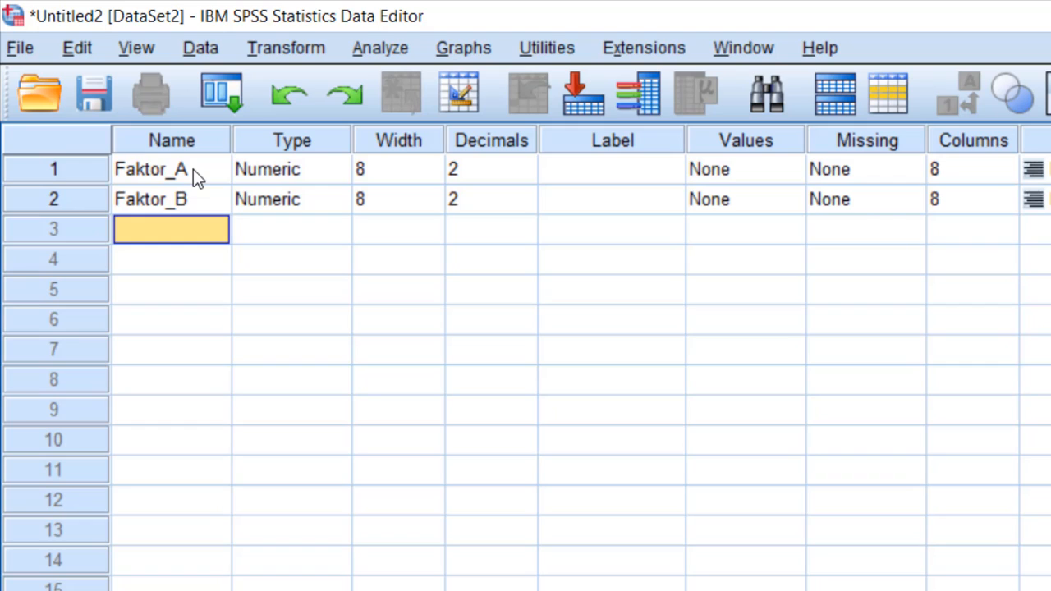
Add a third variable named Pertumbuhan below Faktor_B
text(Pertu)
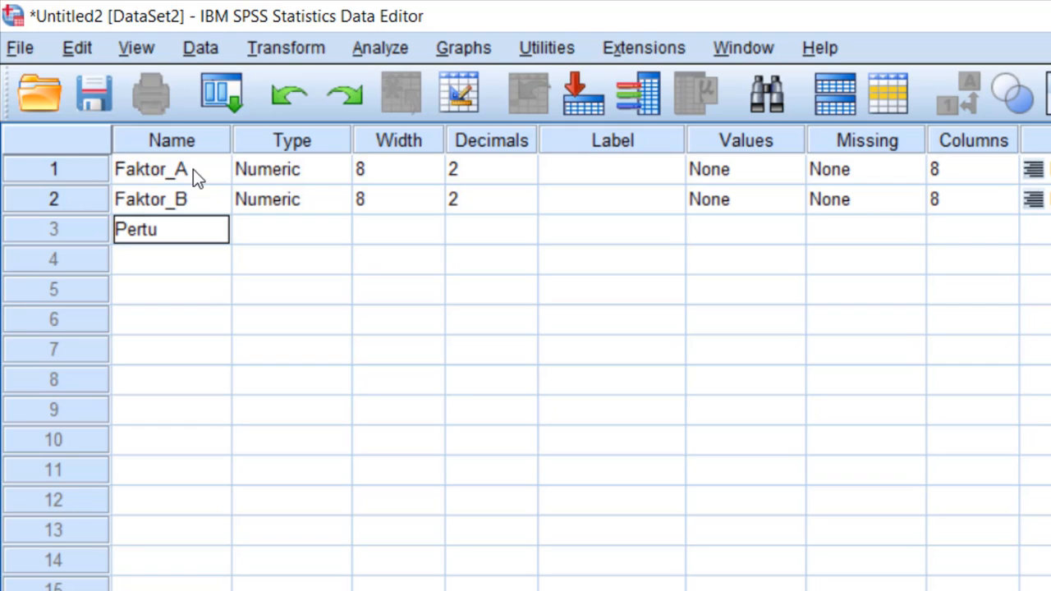
text(mbuhan)
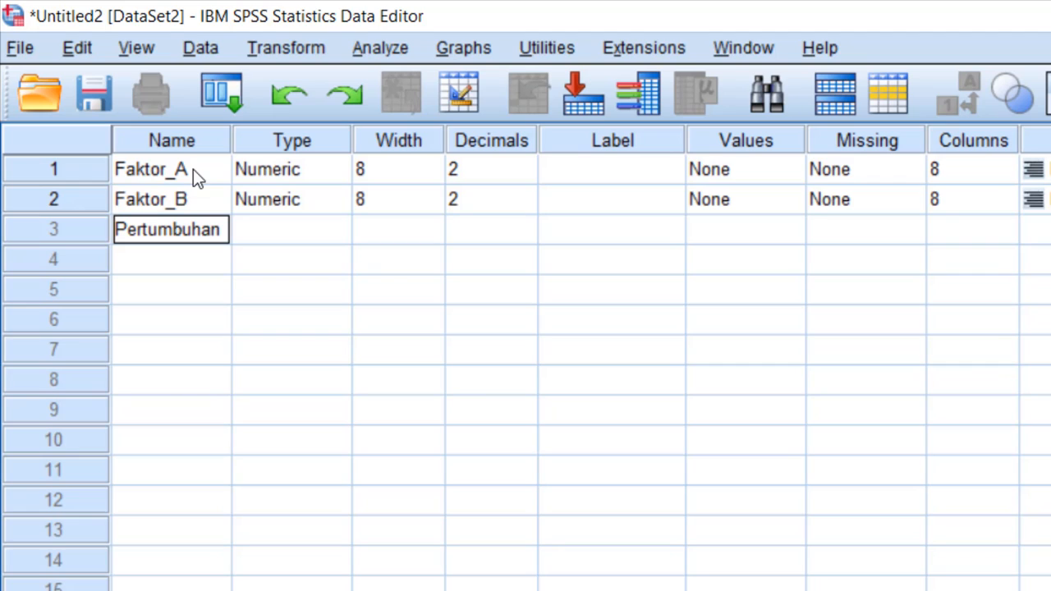
click(475, 333)
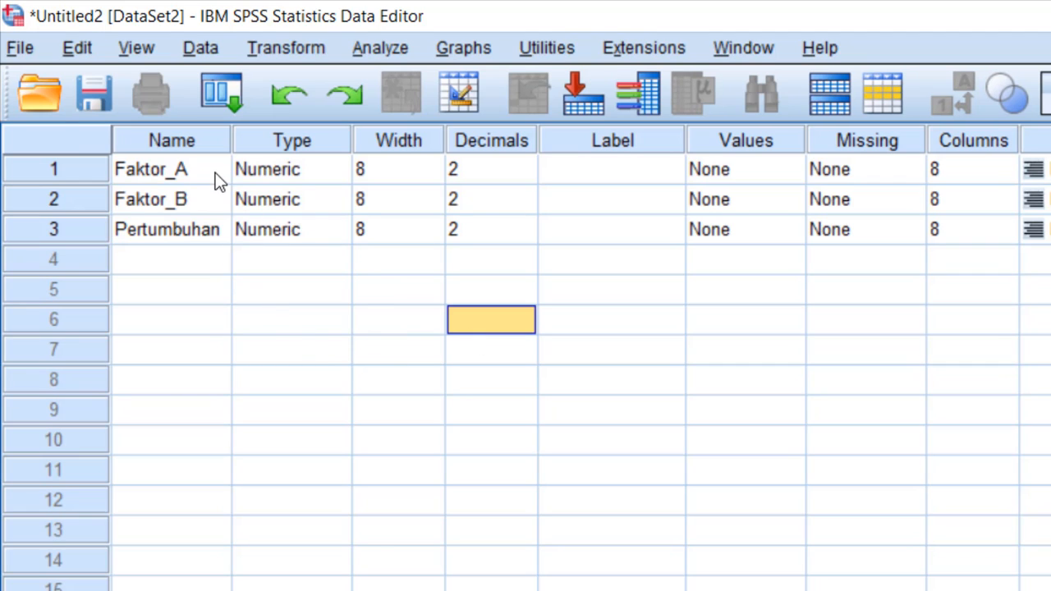
Give the variable Faktor_A the label Varitas Nila
click(580, 176)
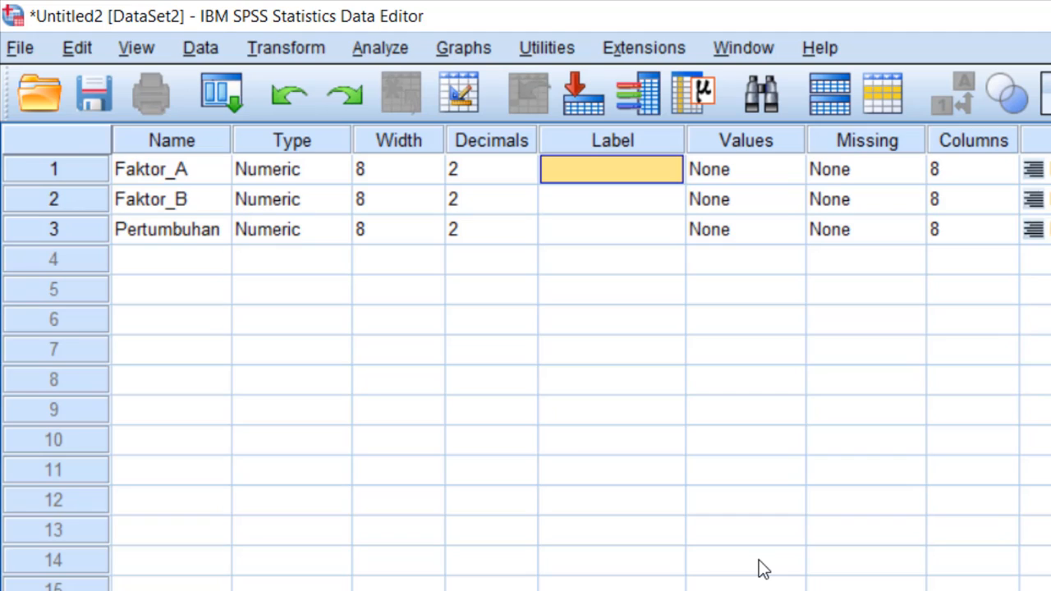
text(Var)
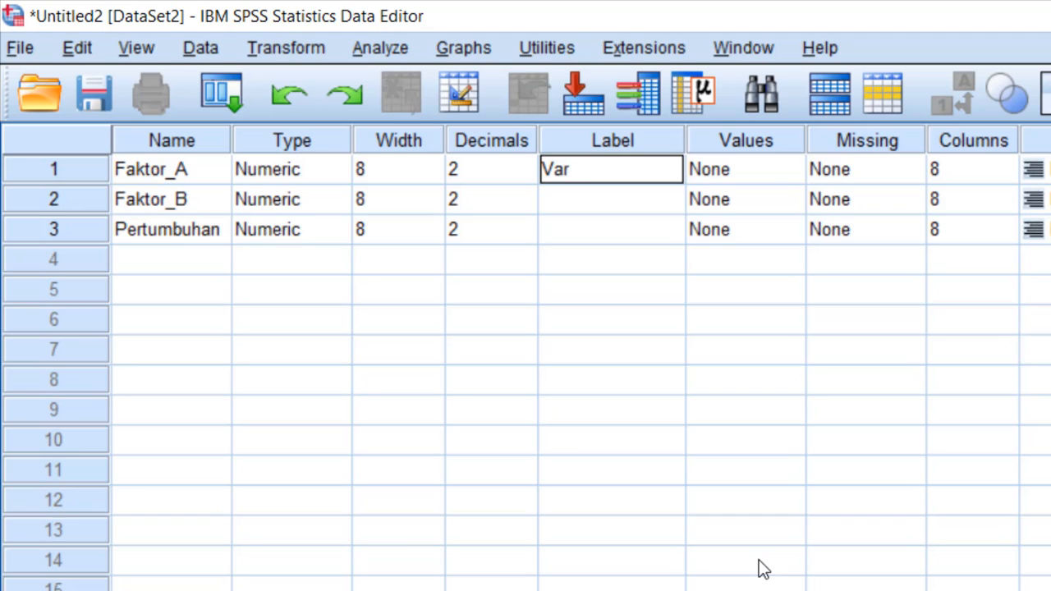
text(itas)
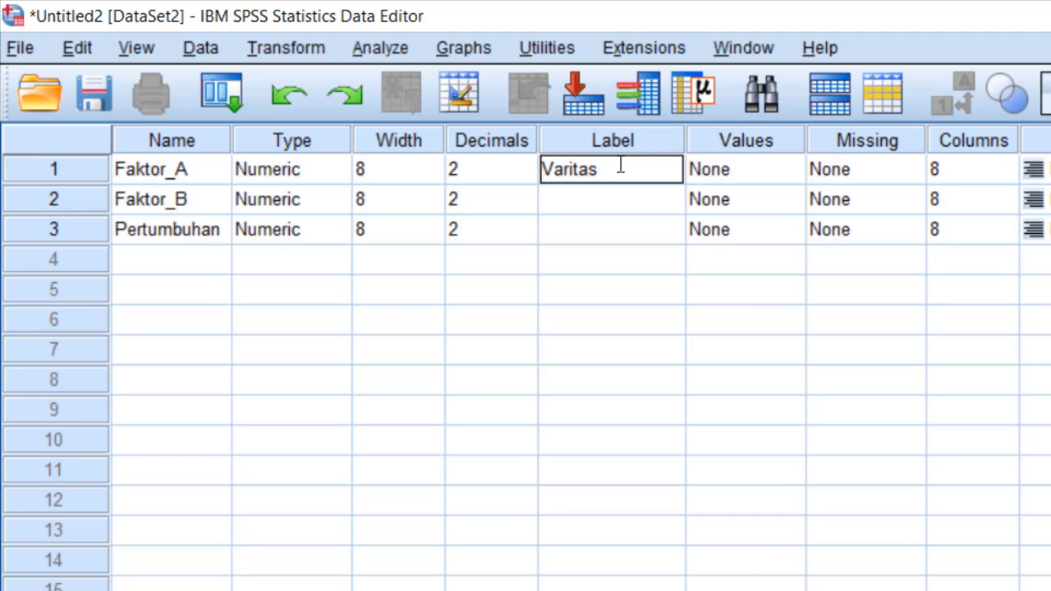
text( Nila)
Give the variable Faktor_B the label Jenis Pakan
click(595, 205)
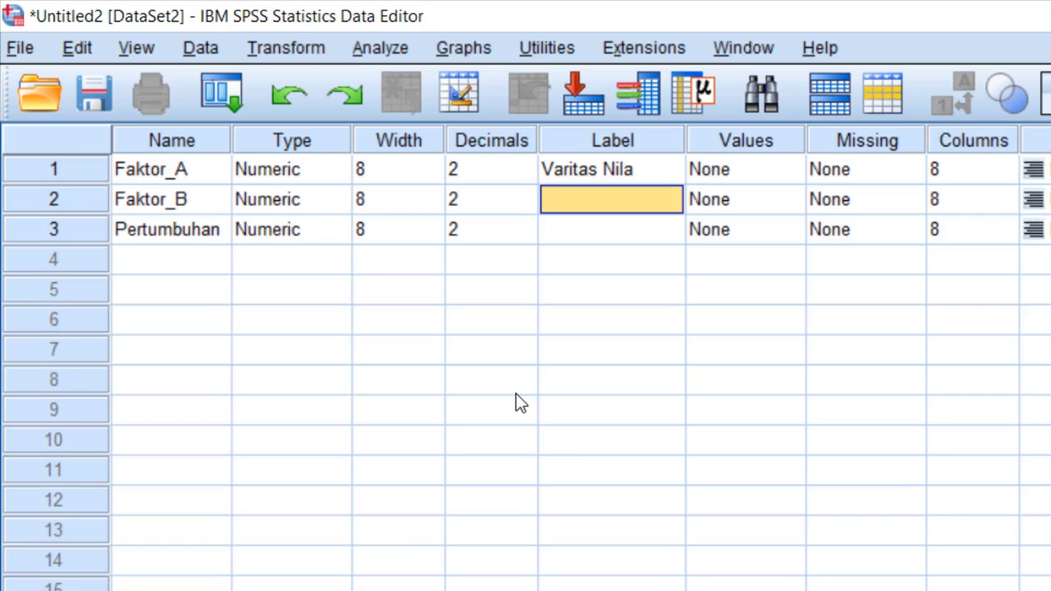
text(Jeni)
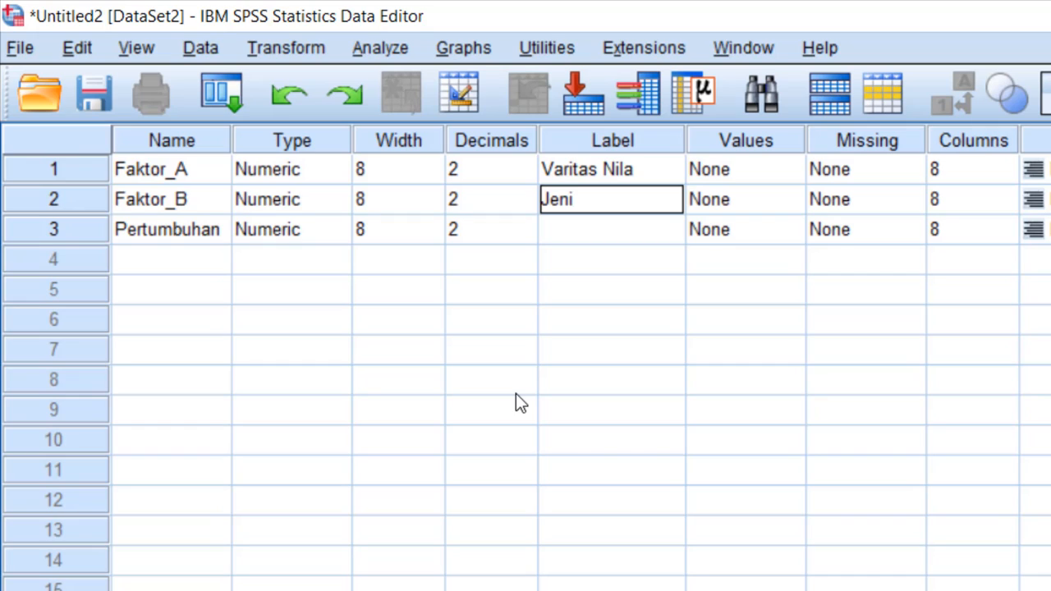
text(s Pakan)
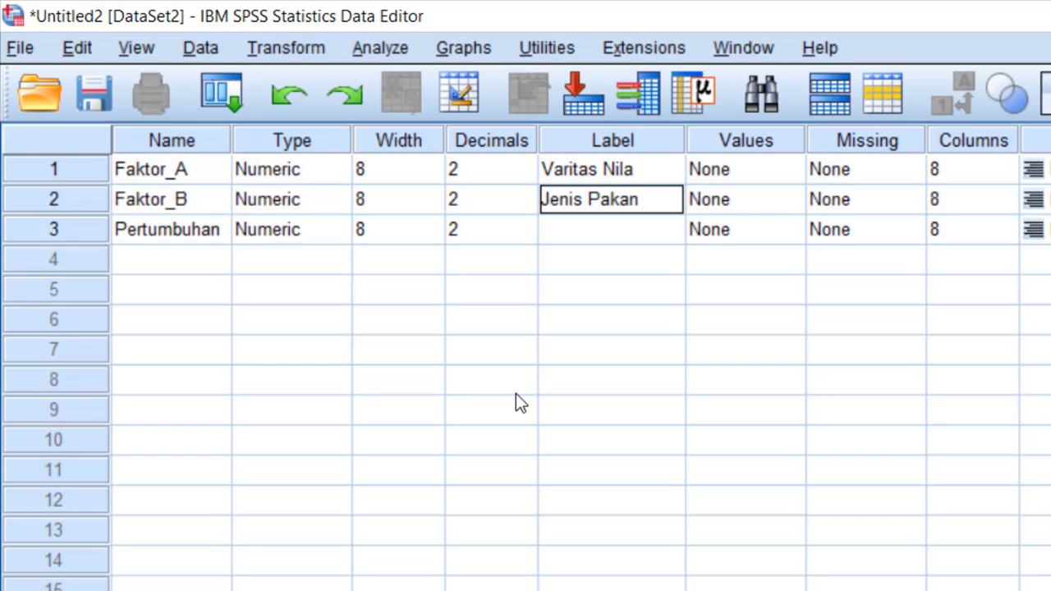
Give the variable Pertumbuhan the label Pertumbuhan Panjang and widen the Values and Label columns
click(545, 232)
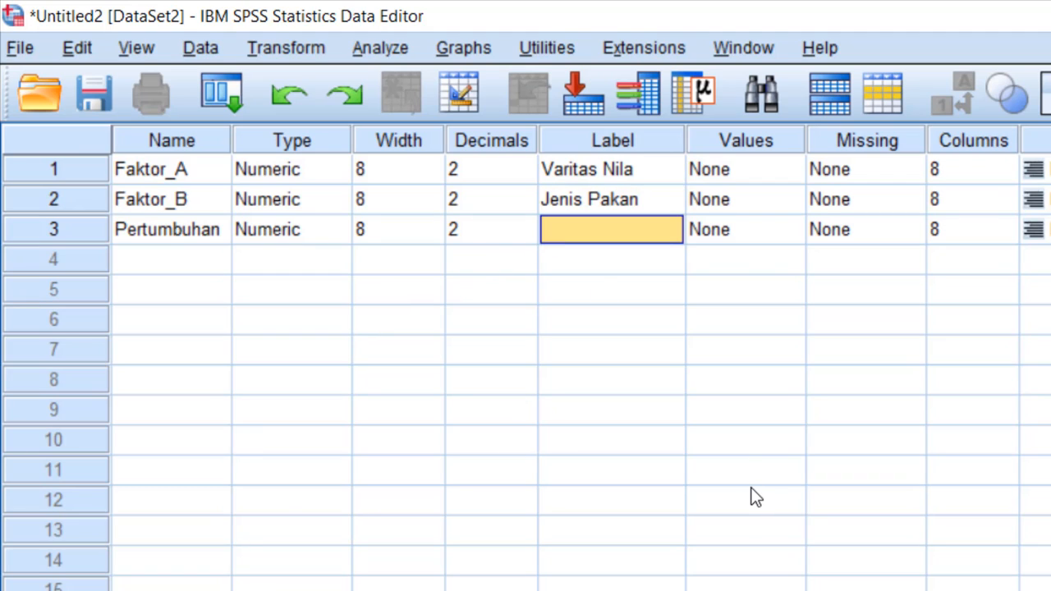
text(Per)
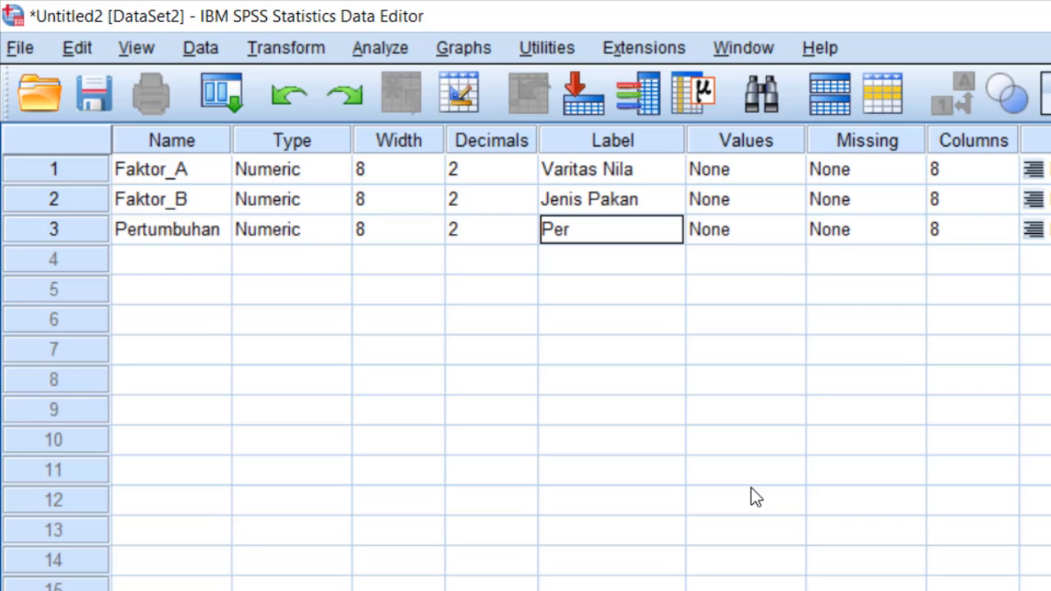
text(tumbuh)
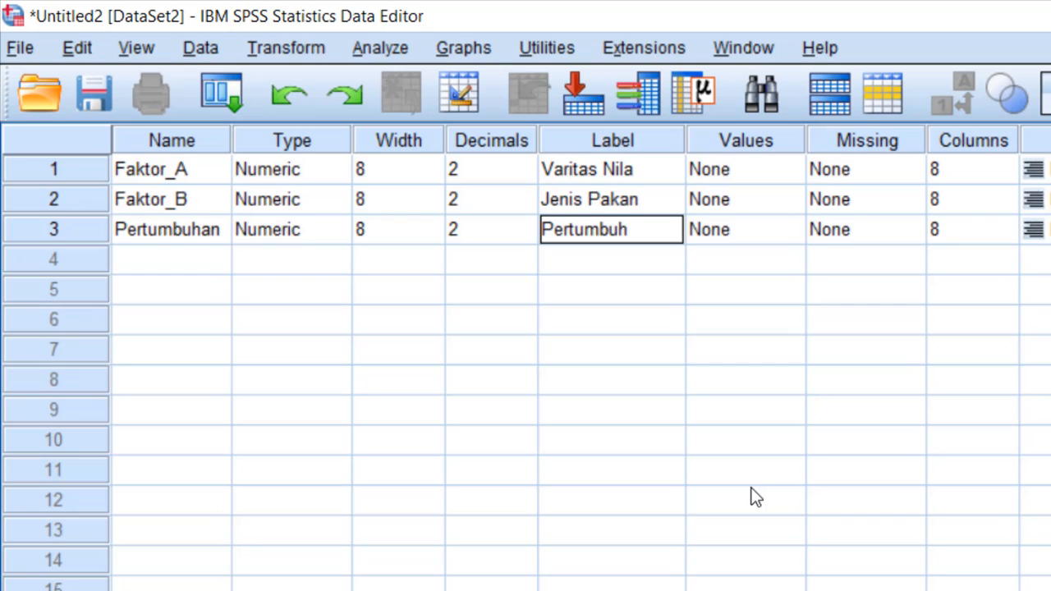
text(an Pan)
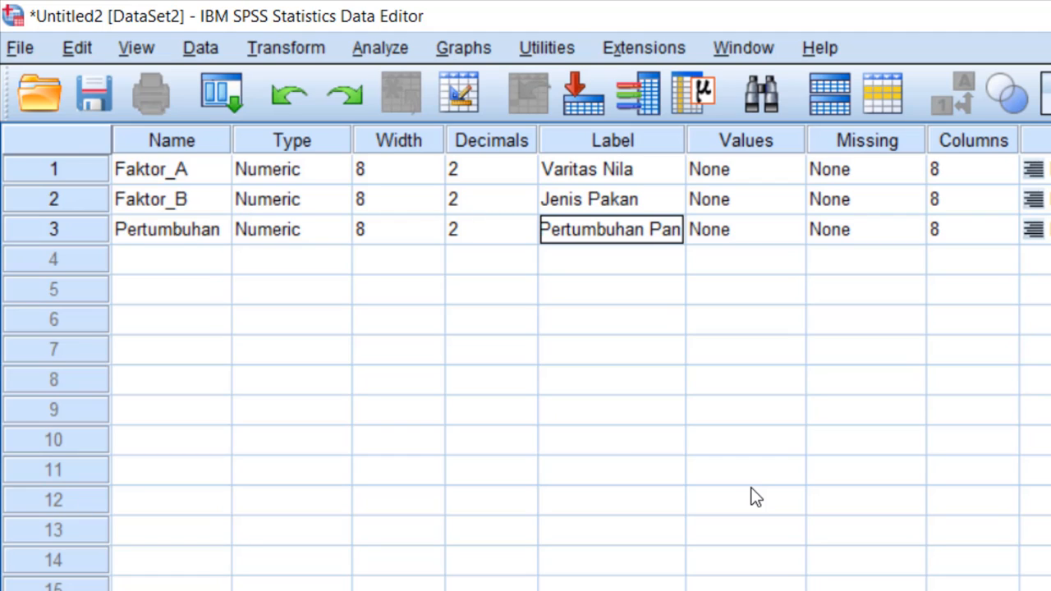
text(jang)
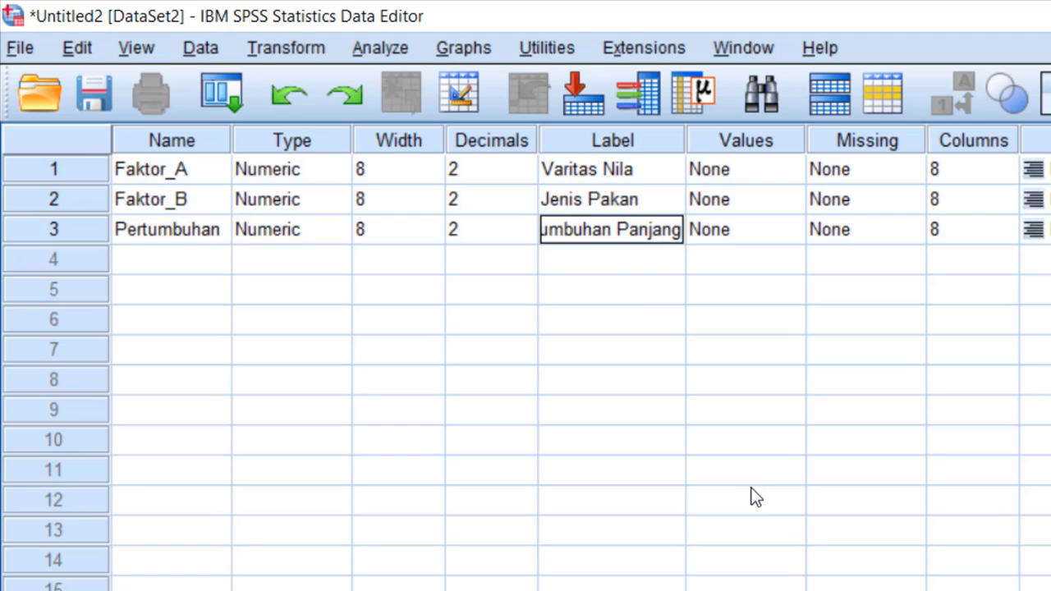
click(756, 496)
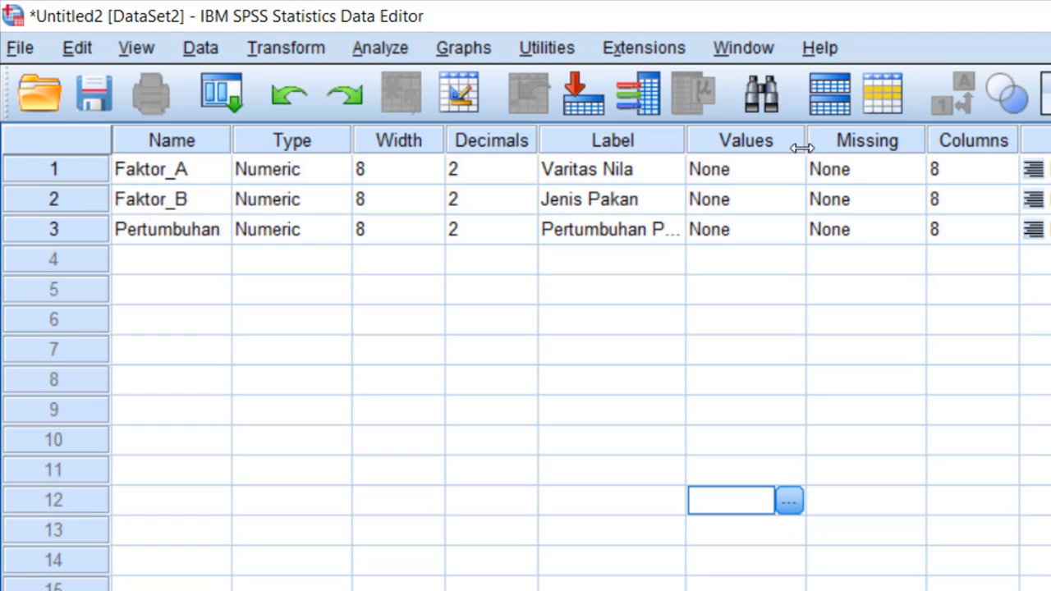
drag(805, 144, 967, 199)
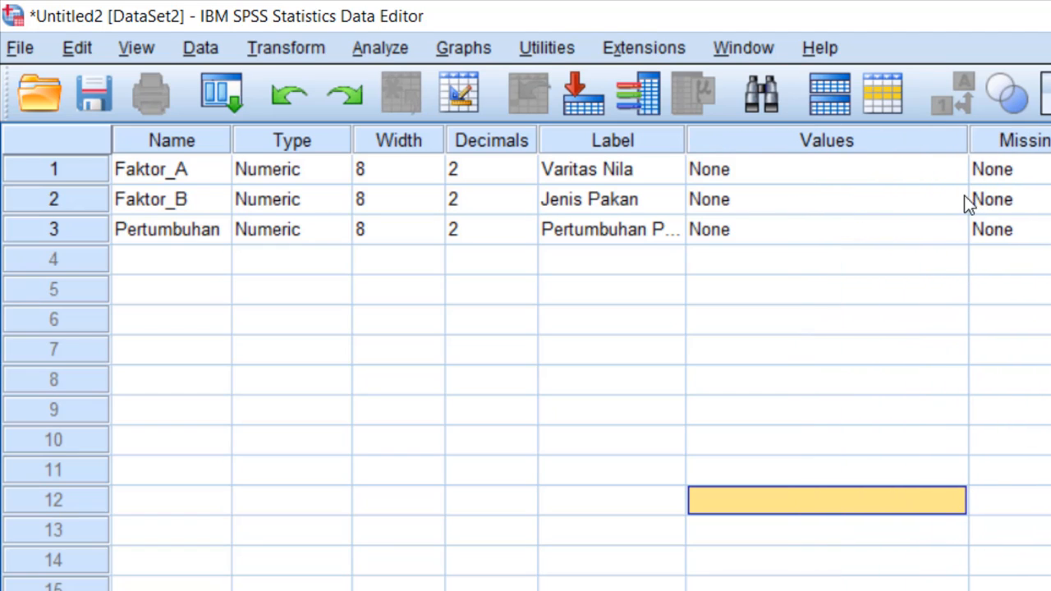
drag(685, 139, 769, 175)
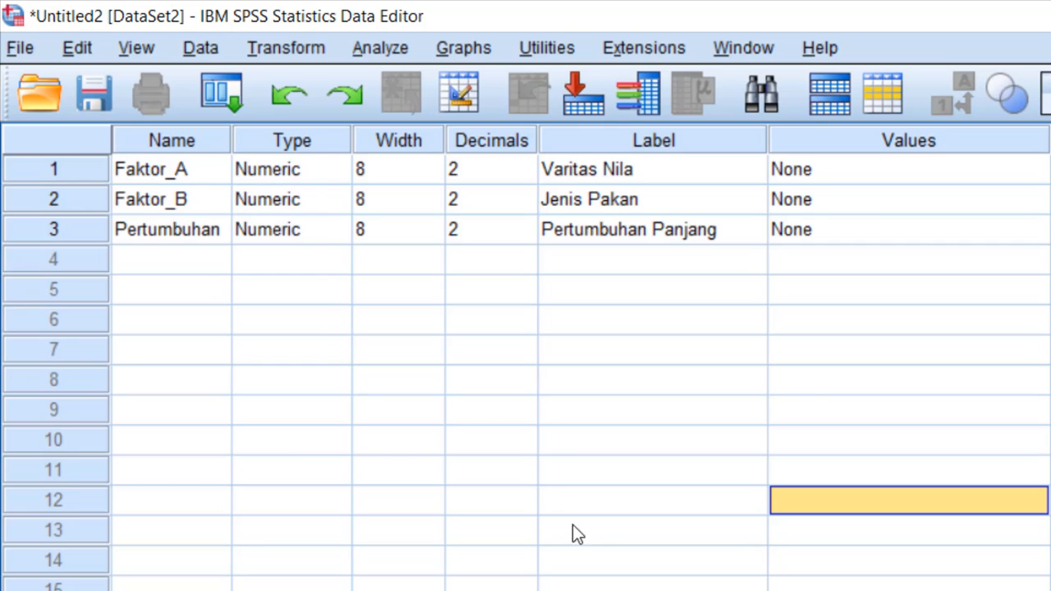
Start defining value labels for Faktor_A, entering 1 as the first value
click(1032, 169)
click(1038, 171)
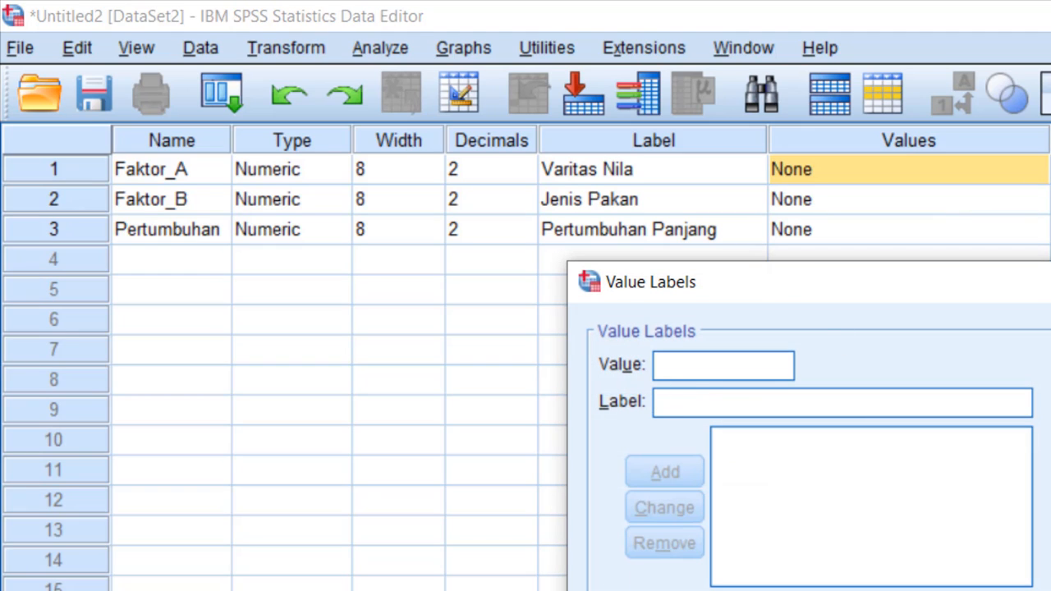
text(1)
click(705, 406)
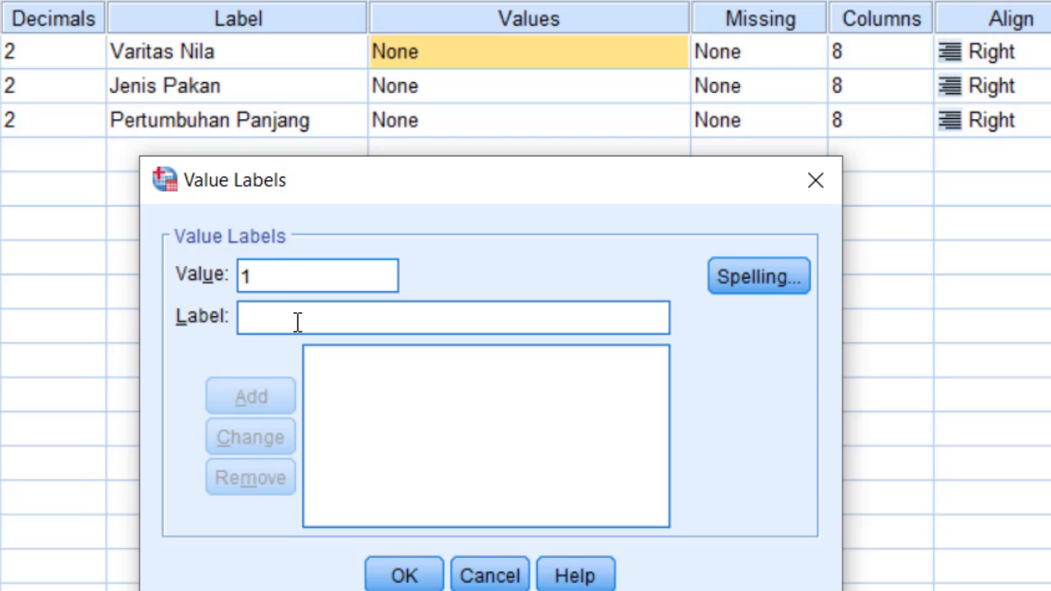
text(G)
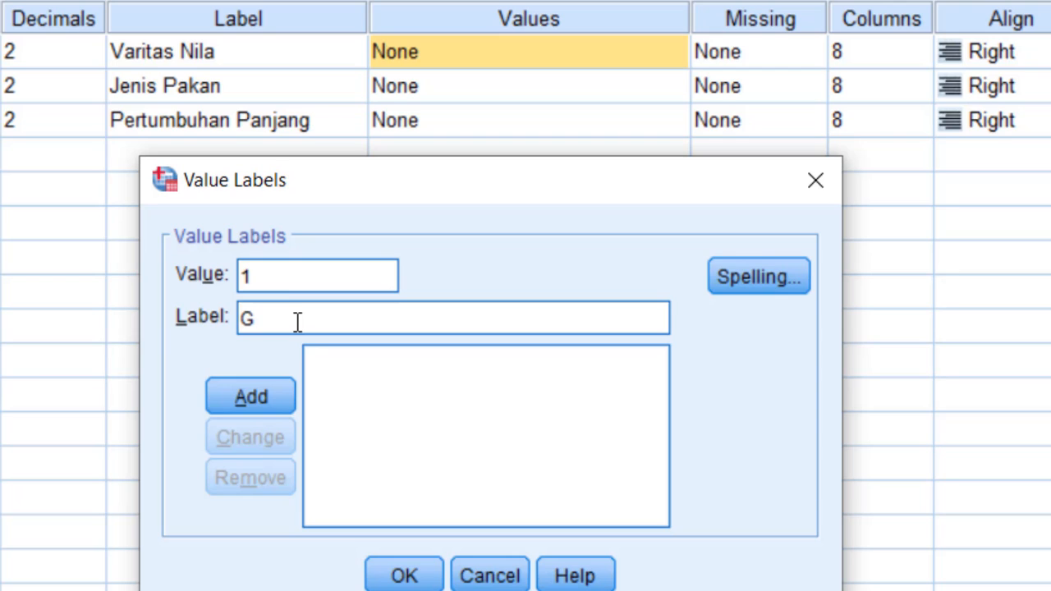
key(BackSpace)
text(NILA N)
key(BackSpace)
text(G1)
key(BackSpace)
key(BackSpace)
key(BackSpace)
key(BackSpace)
key(BackSpace)
key(BackSpace)
key(BackSpace)
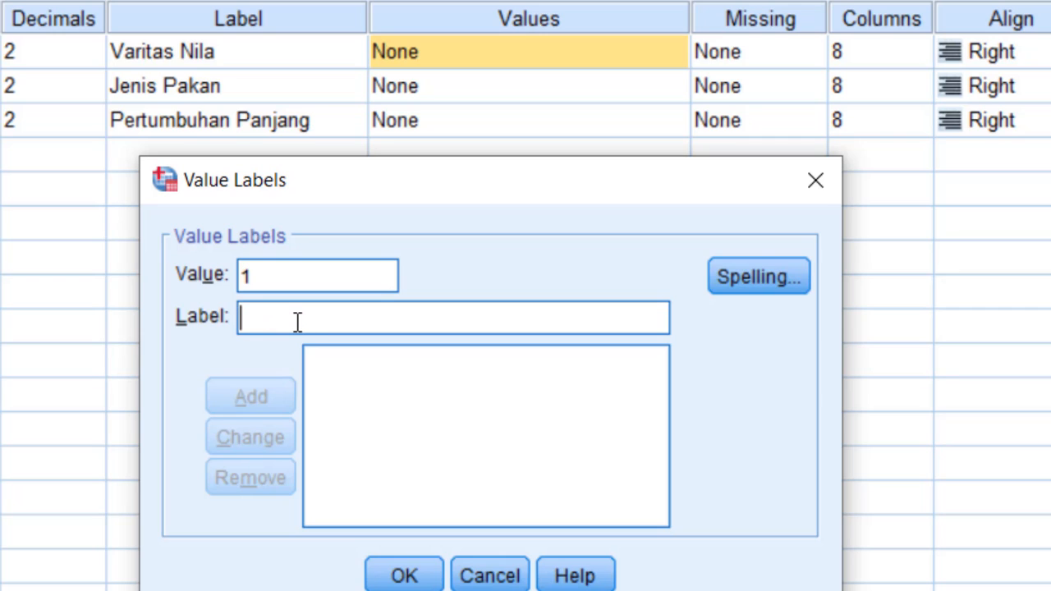
Assign the label Nila GIFT to value 1 and add it to Faktor_A's value labels
text(N)
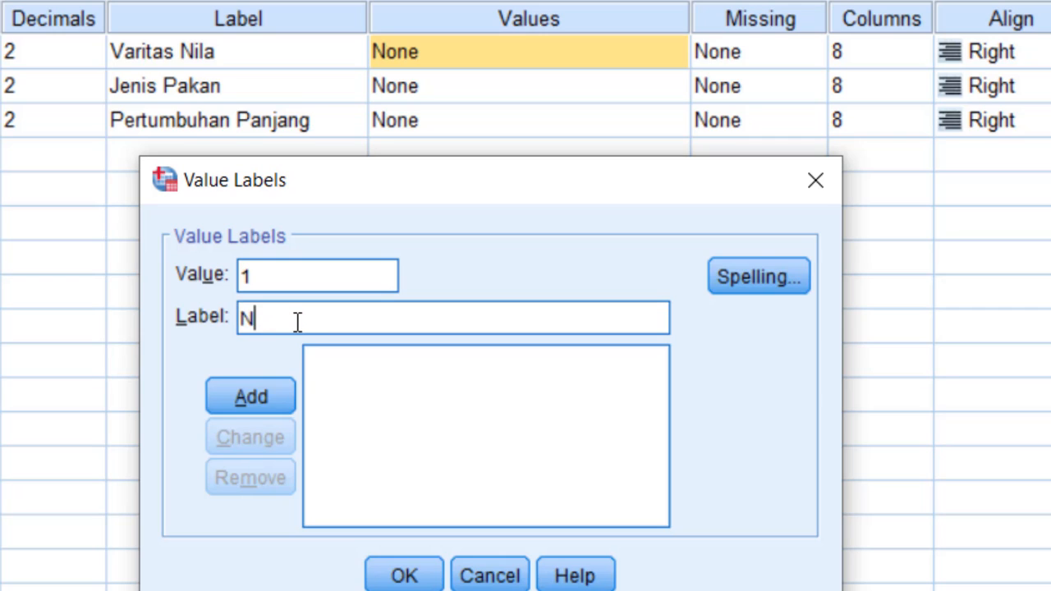
text(ila GIFT)
click(238, 399)
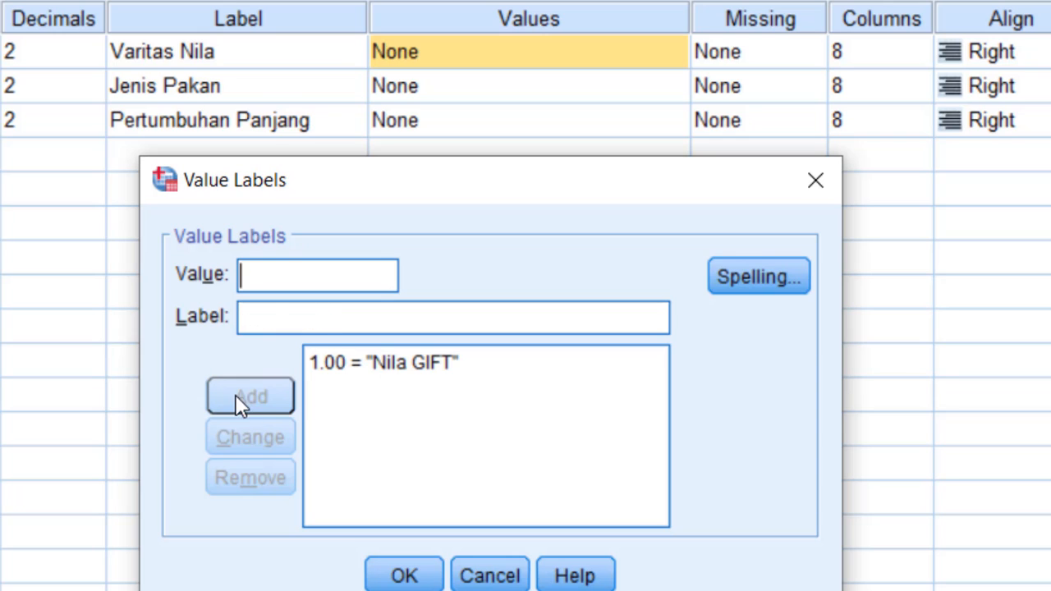
Add the value label 2 = Nila Merah for Faktor_A and apply the value labels
text(2)
click(271, 314)
text(Nila Mw)
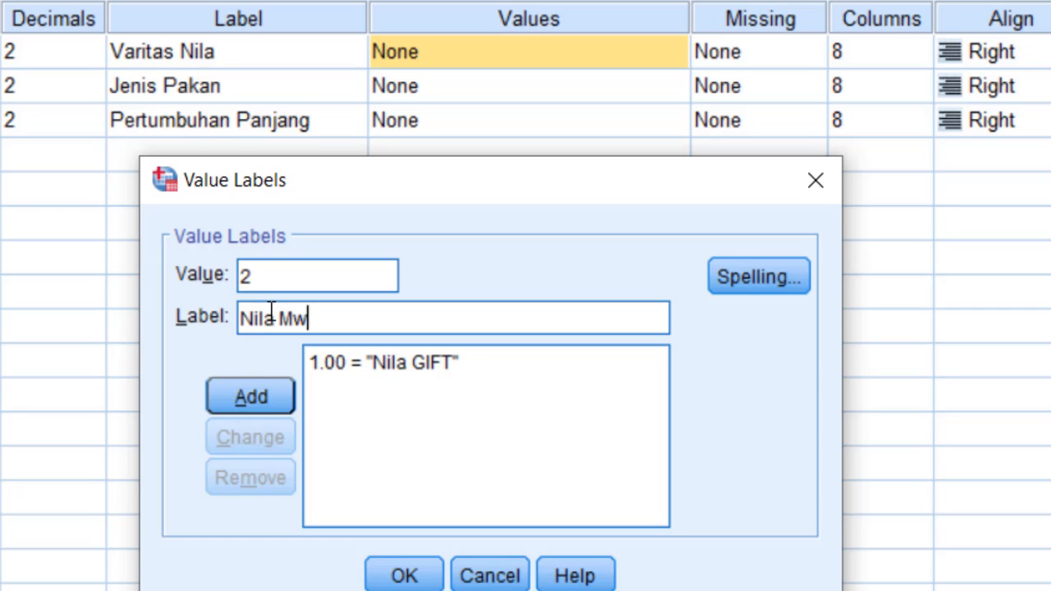
key(BackSpace)
text(erah)
click(254, 392)
click(424, 578)
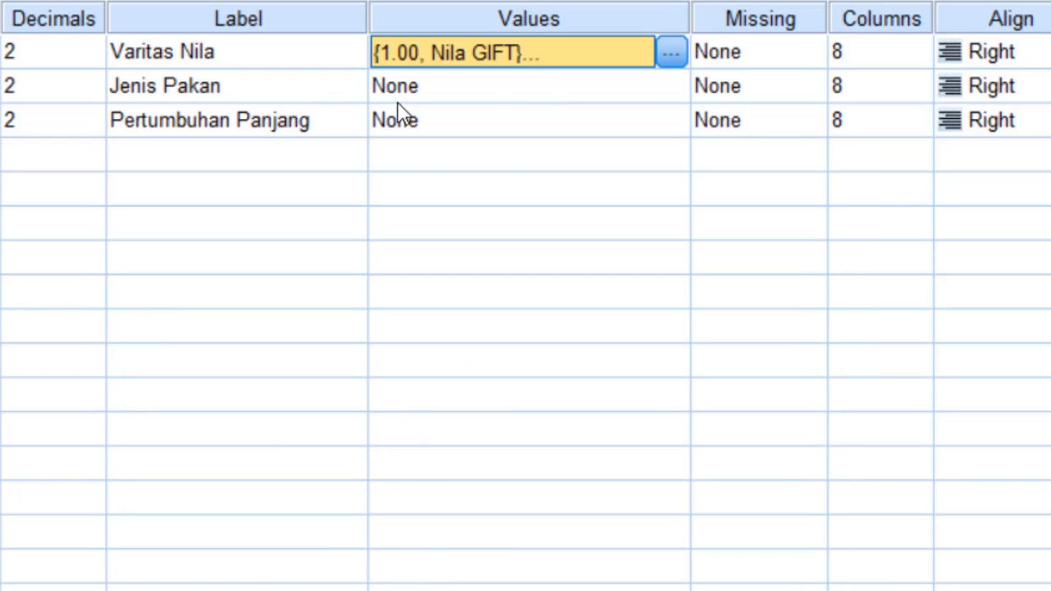
Start defining value labels for Faktor_B (Jenis Pakan), adding 1 = Pakan A
click(677, 90)
click(676, 90)
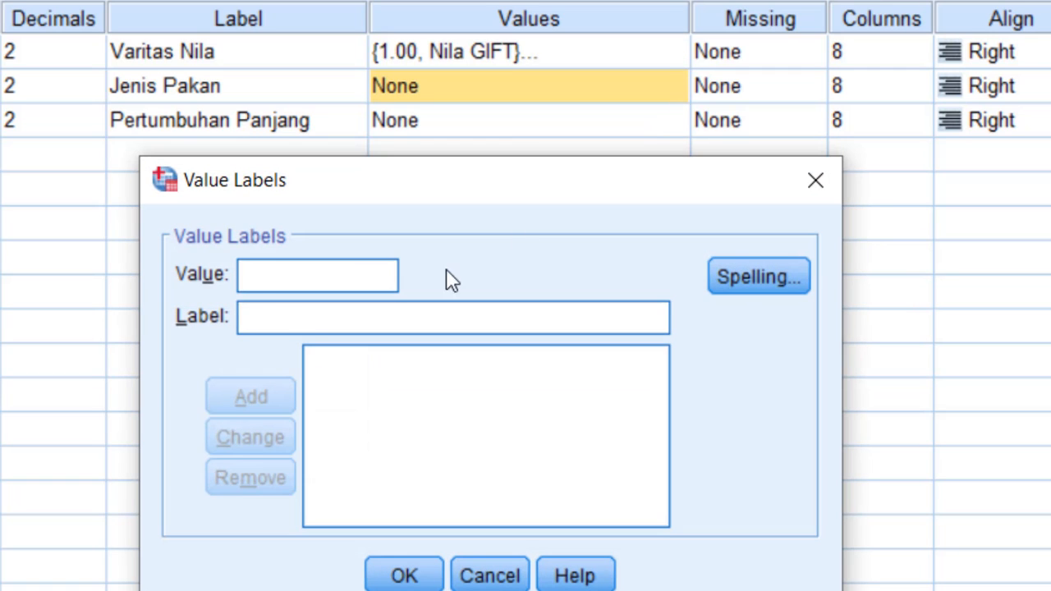
text(1)
click(263, 315)
text(P)
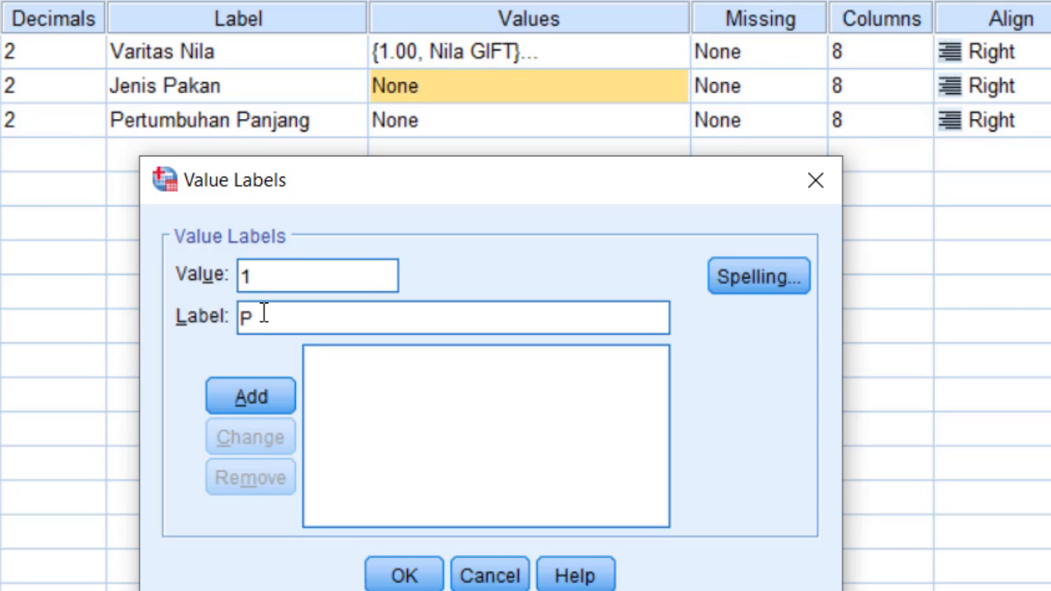
text(akan A)
click(266, 397)
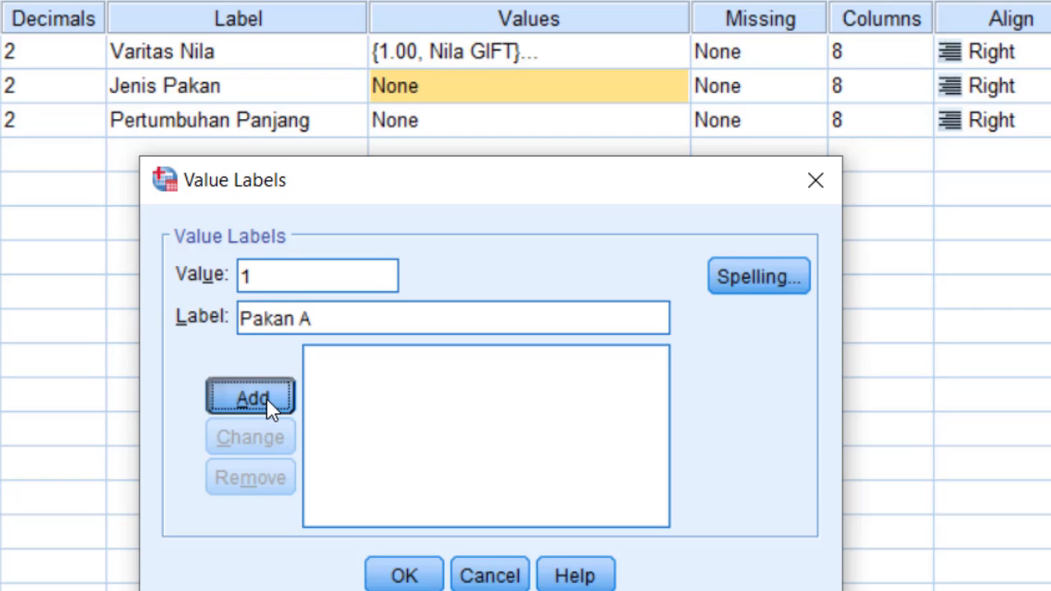
Add the value label 2 = Pakan B for Faktor_B
text(2)
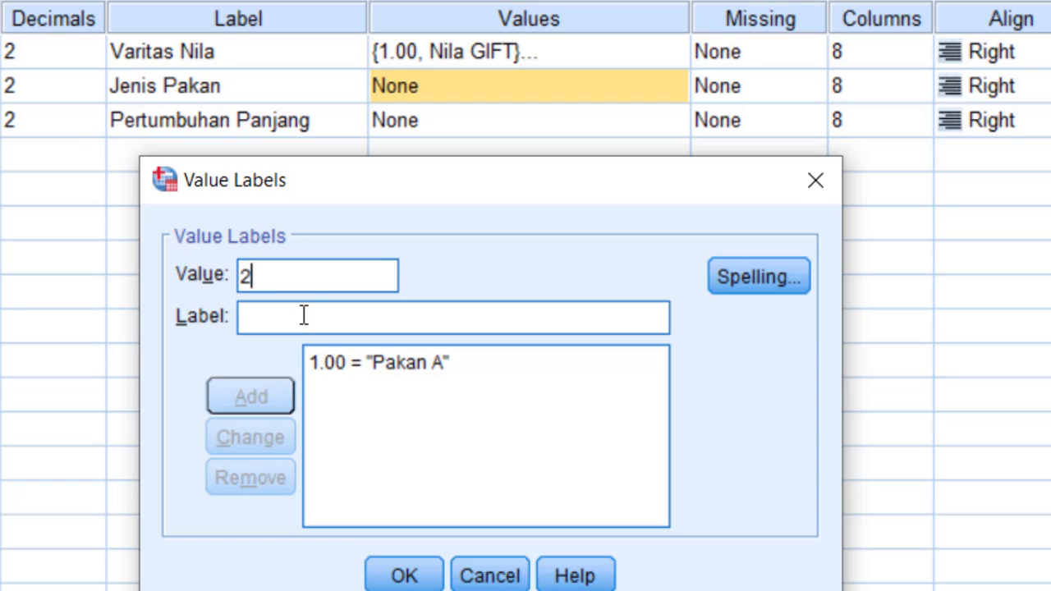
click(308, 319)
text(Pakan )
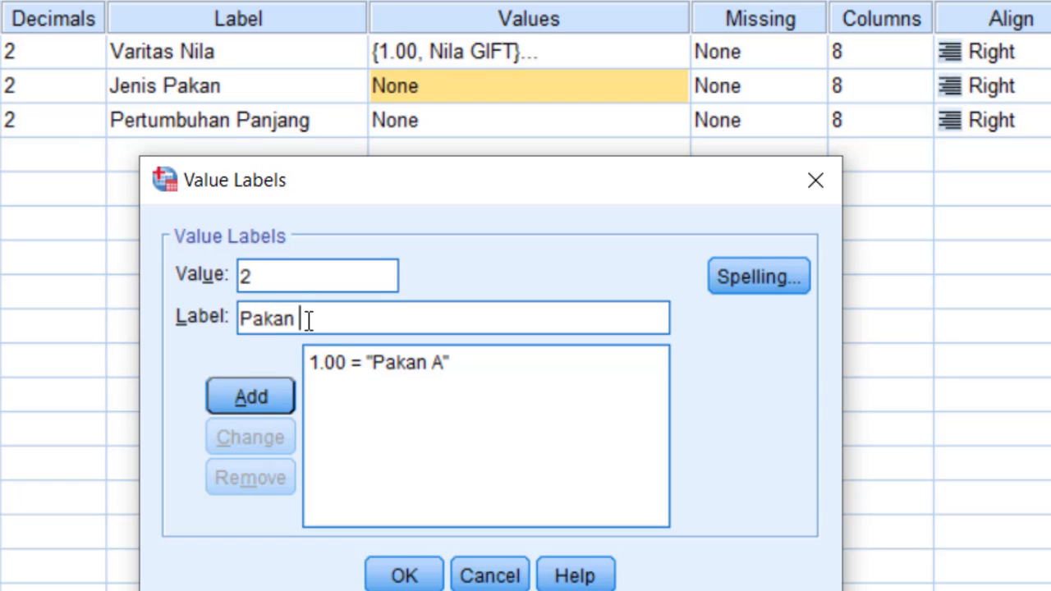
text(B)
click(256, 394)
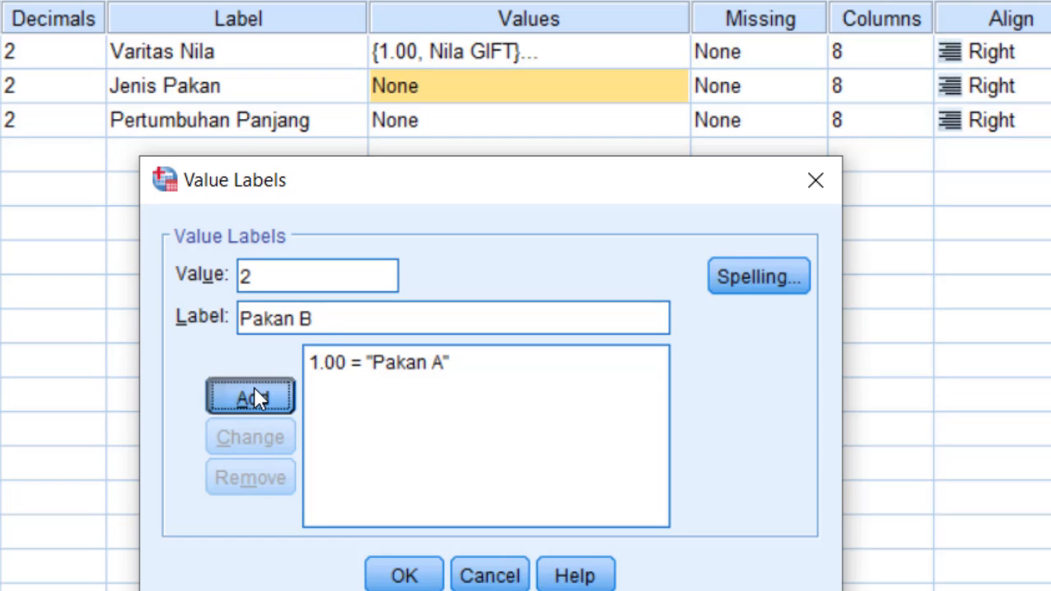
Add the value label 3 = Pakan C for Faktor_B
text(3)
click(267, 322)
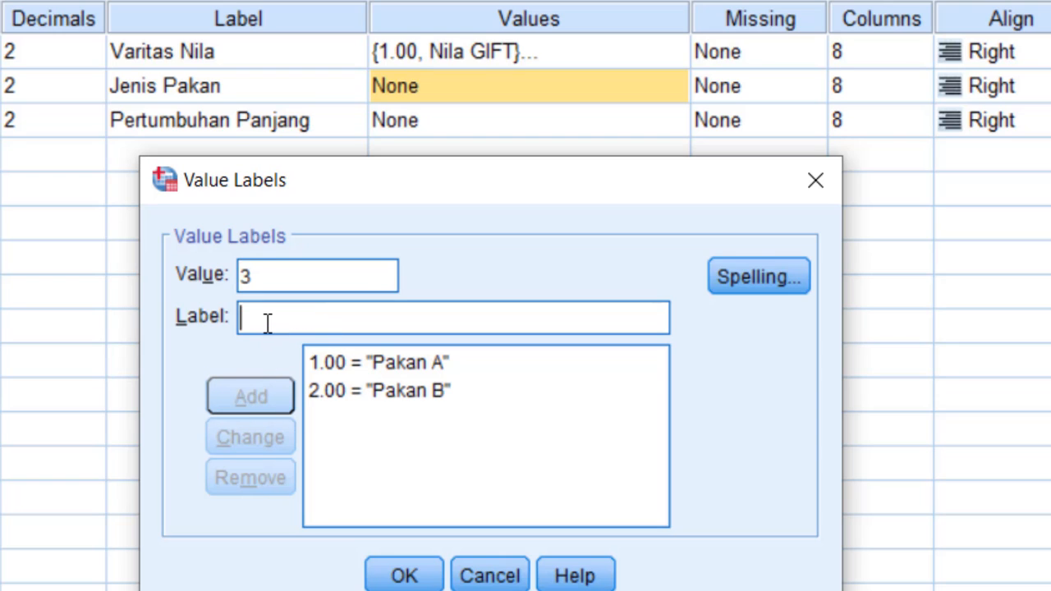
text(Pak)
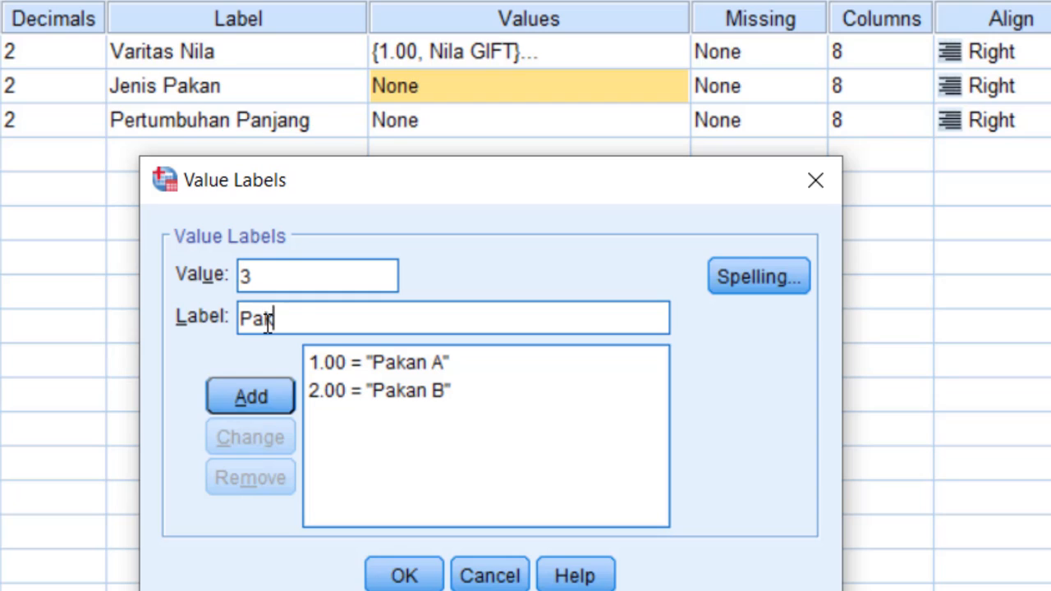
text(an C)
click(241, 397)
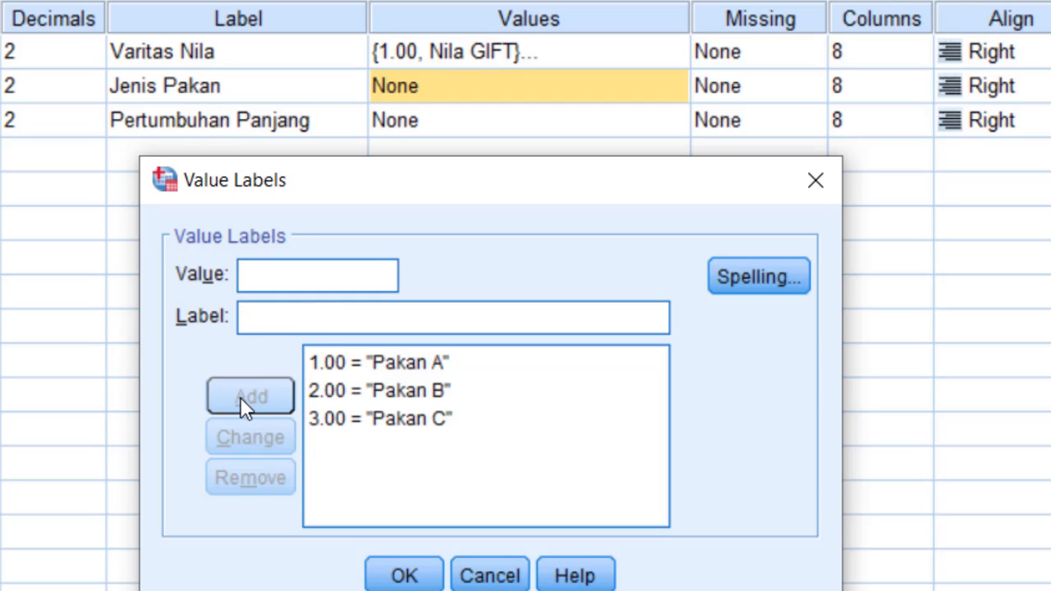
Complete and apply Faktor_B's value labels with 4 = Pakan D, and switch to the data sheet view
text(4)
click(271, 317)
text(Pakan D)
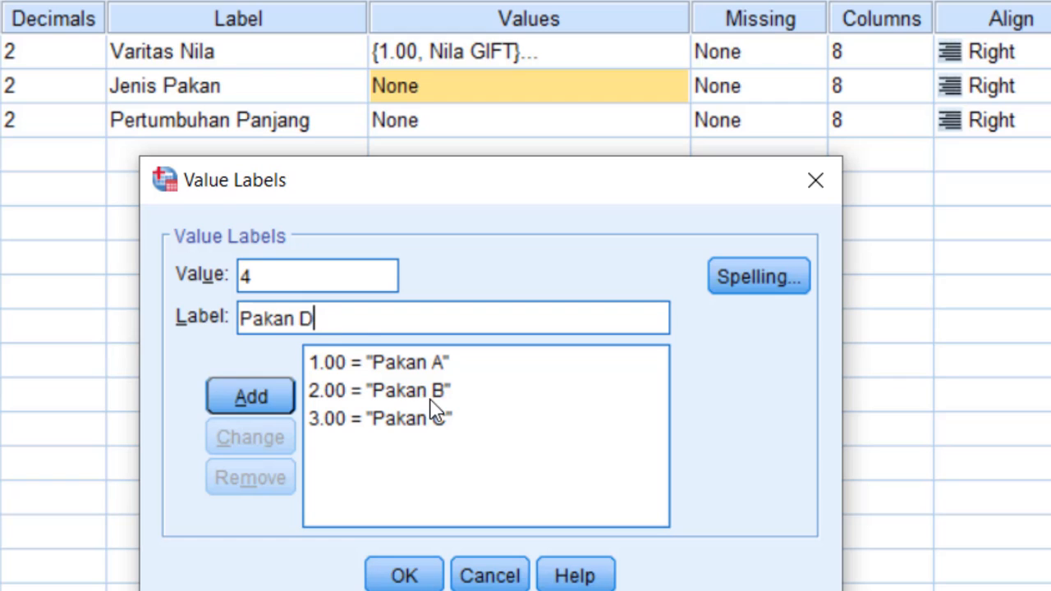
click(253, 390)
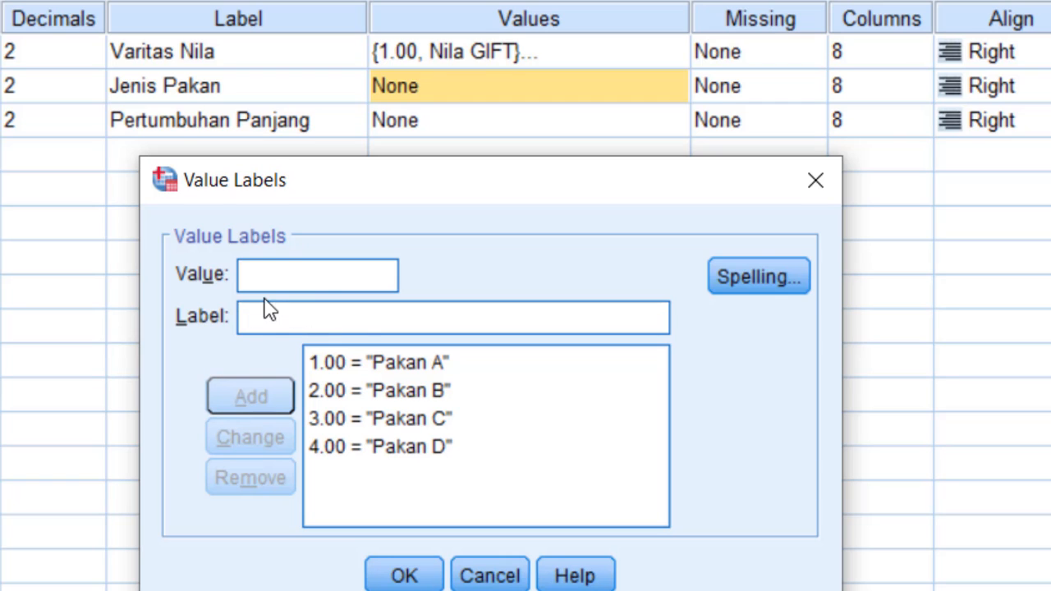
click(410, 575)
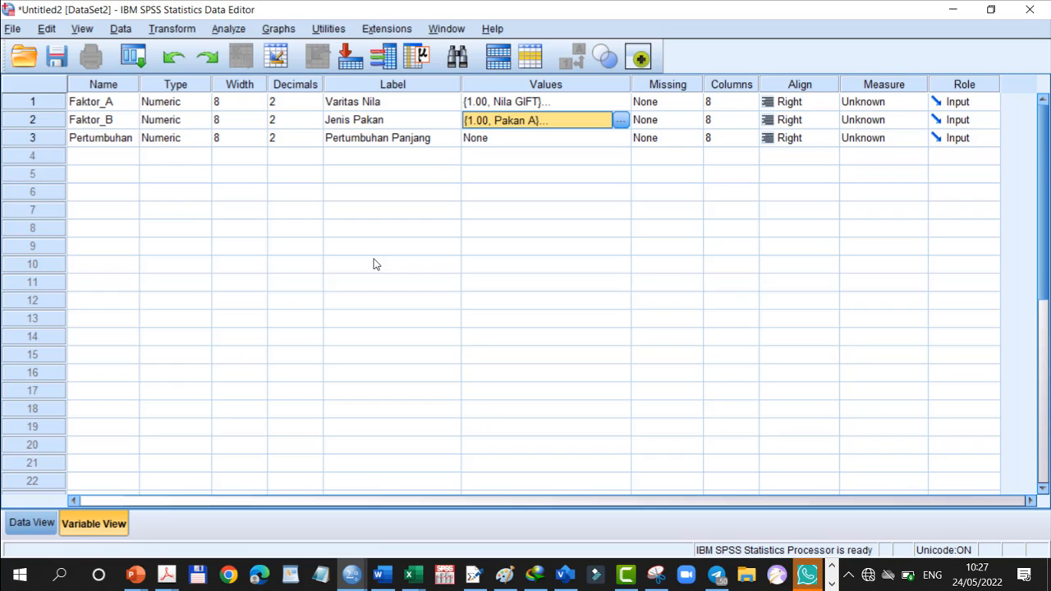
click(45, 526)
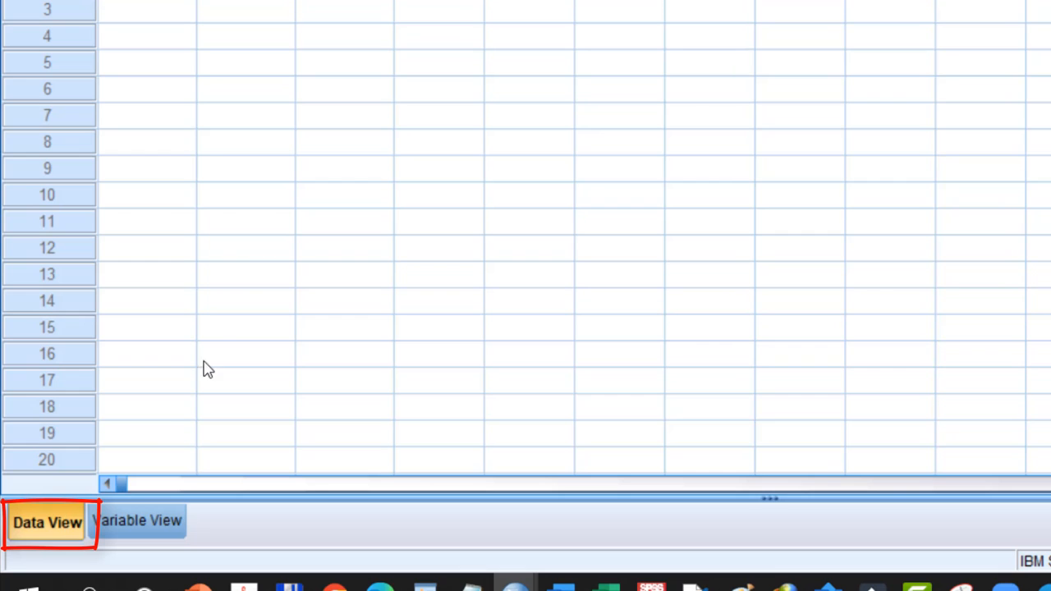
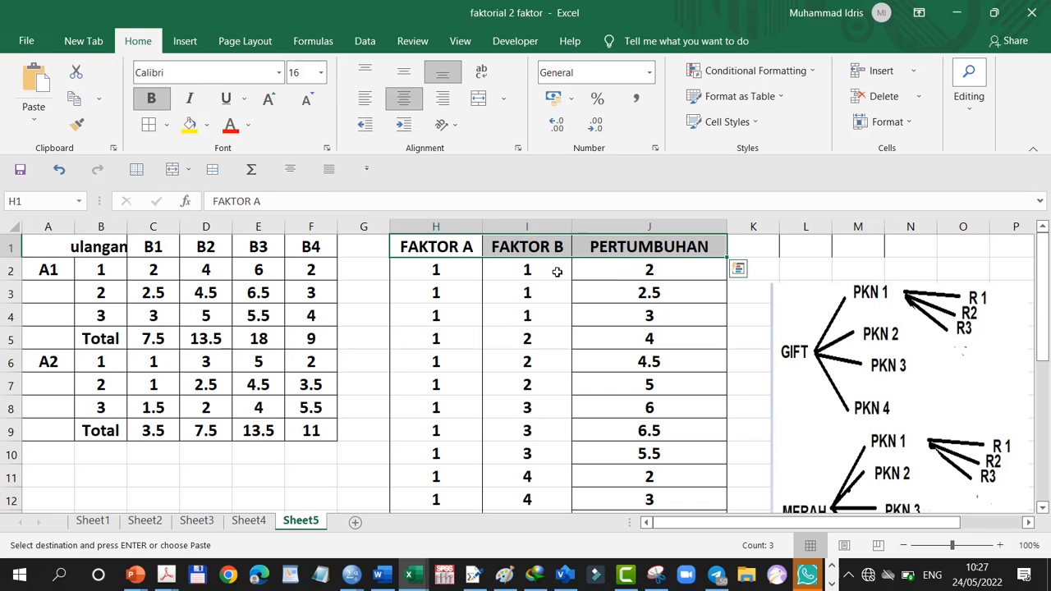
Copy the long-format values under FAKTOR A, FAKTOR B and PERTUMBUHAN, cells H2 to J25, without the headers
click(435, 269)
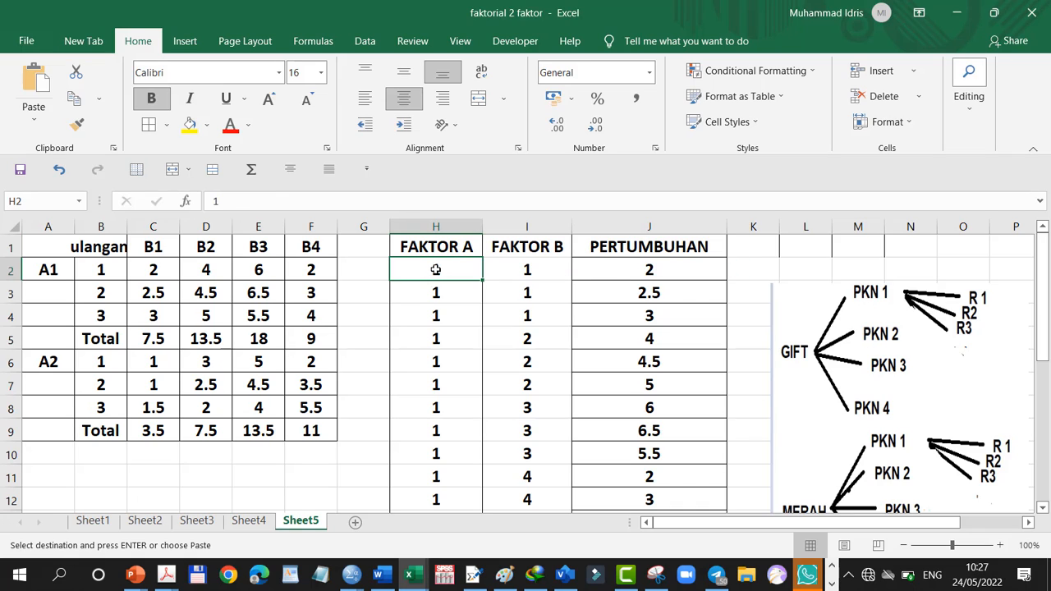
drag(447, 268, 604, 308)
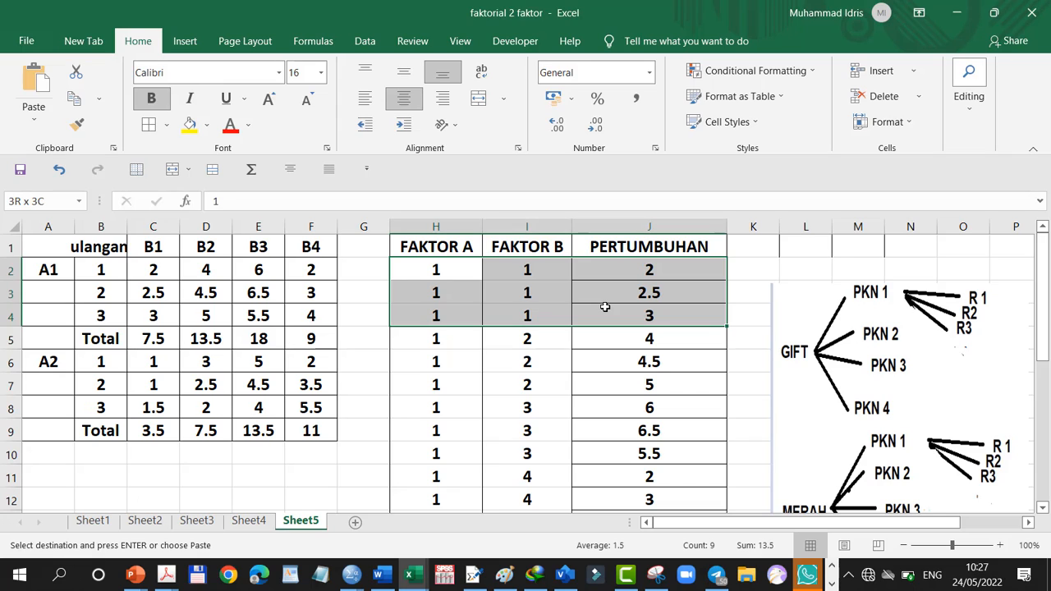
drag(605, 308, 588, 451)
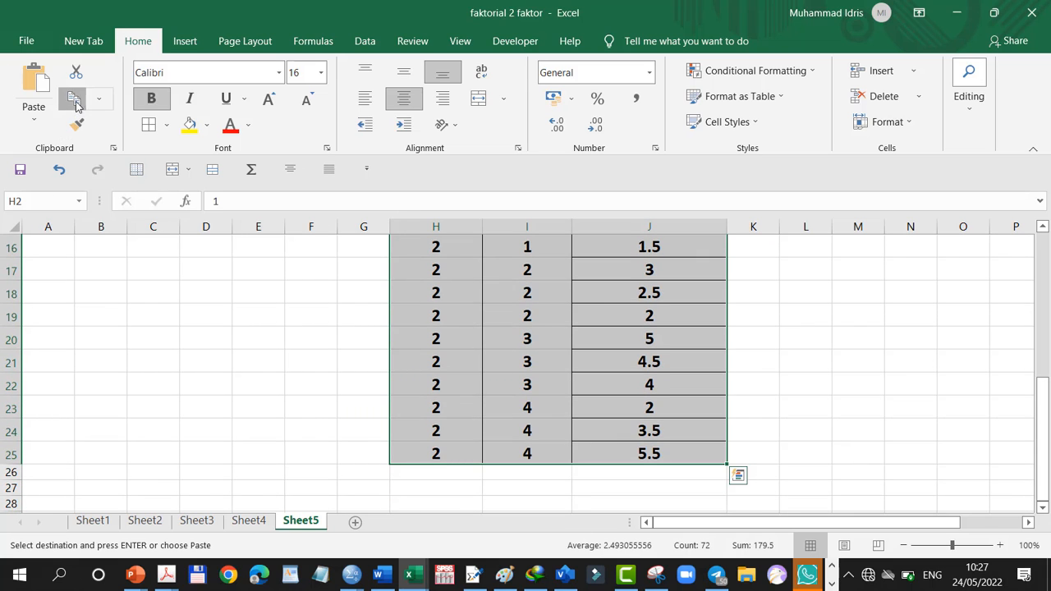
scroll(246, 370, up, 5)
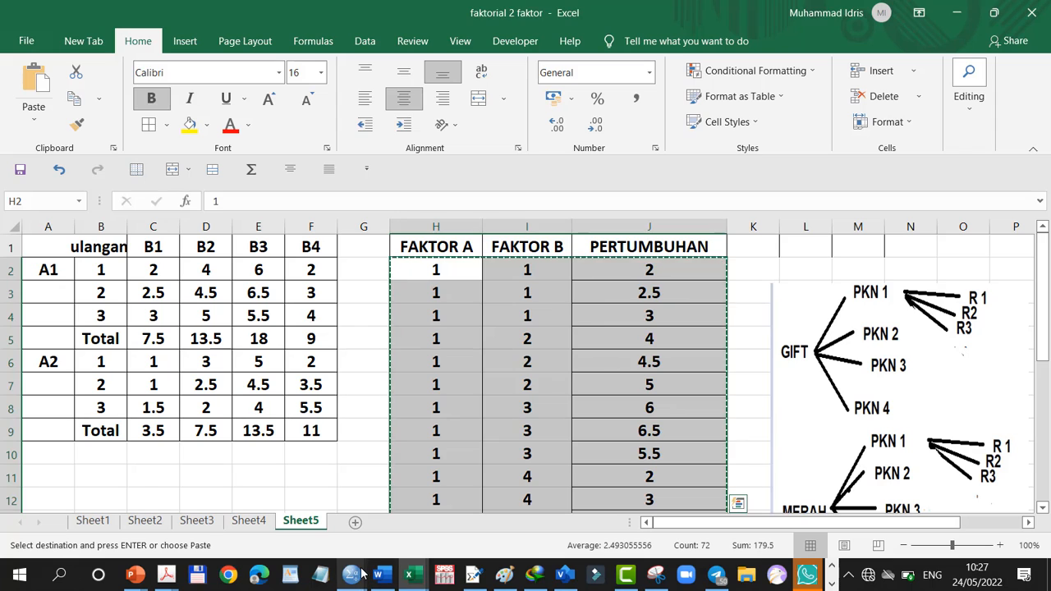
Switch to the untitled SPSS dataset and paste the copied values starting at row 1 of Faktor_A
click(358, 574)
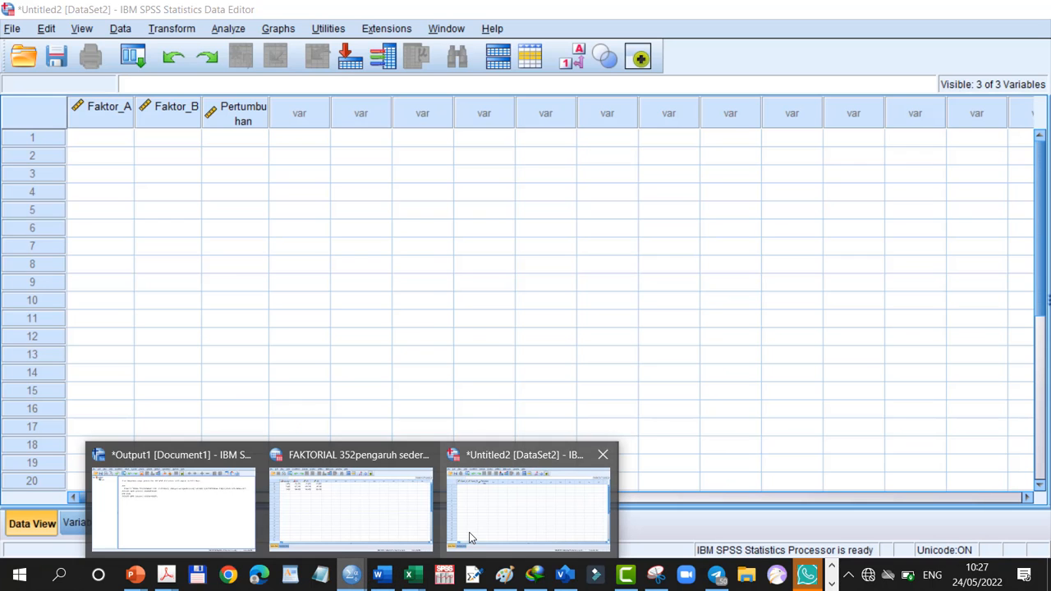
click(471, 538)
click(84, 140)
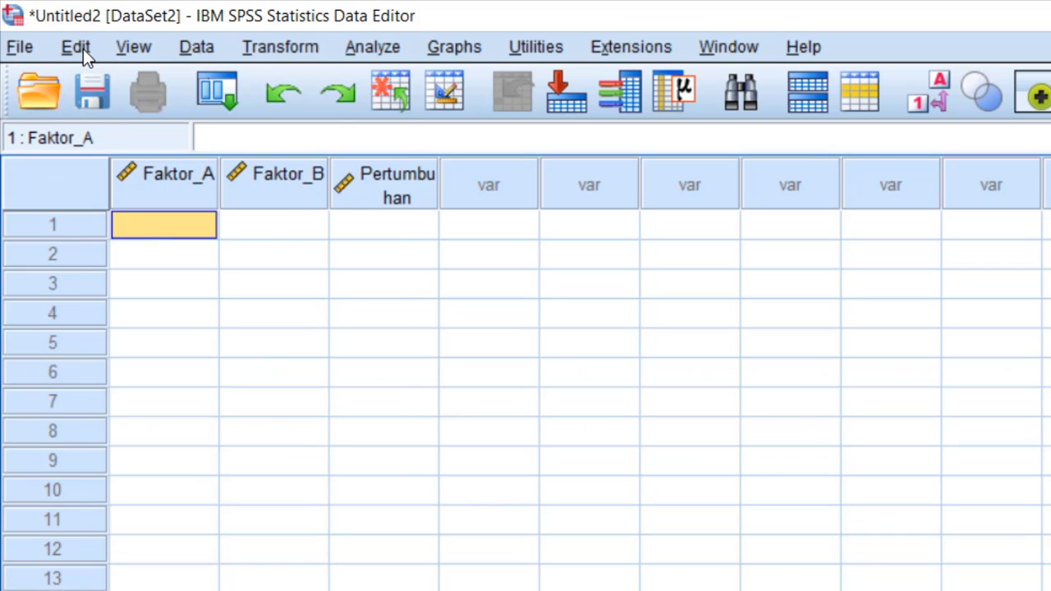
click(83, 48)
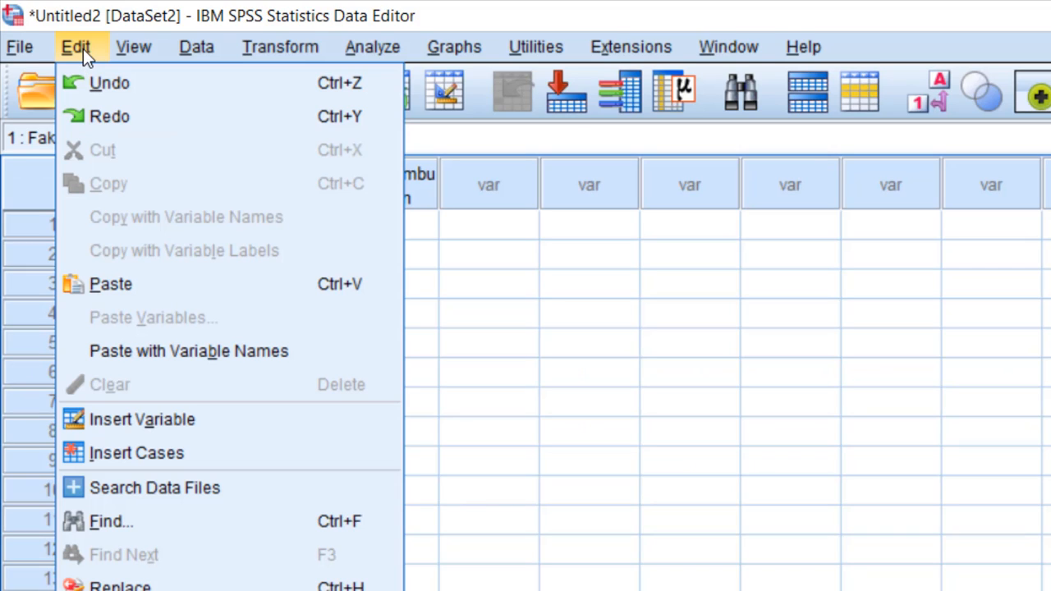
click(114, 296)
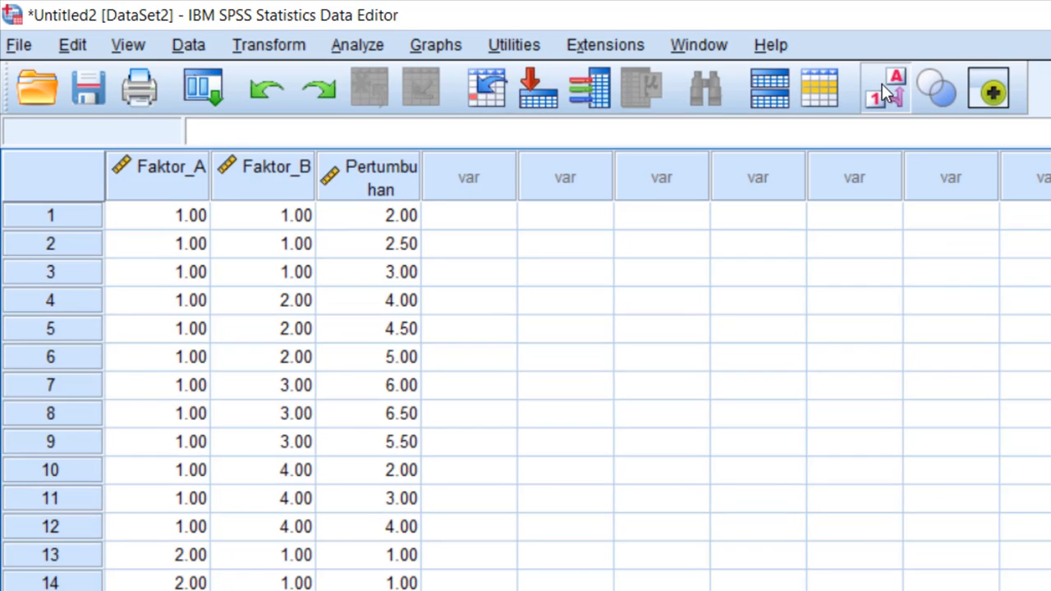
Display value labels instead of numeric codes in the data sheet and check all rows of the pasted data
click(883, 84)
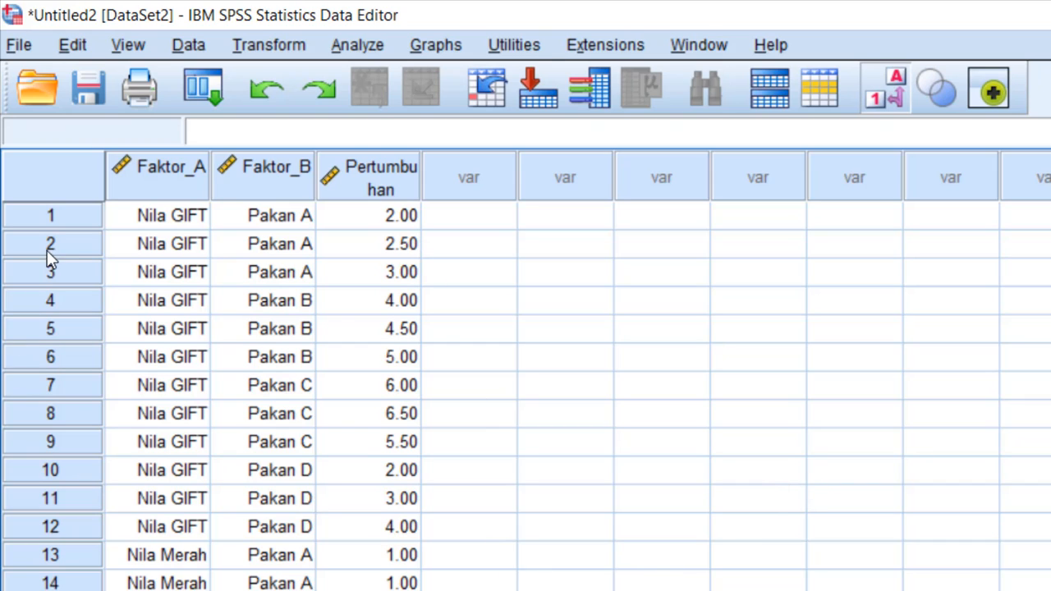
scroll(585, 476, down, 6)
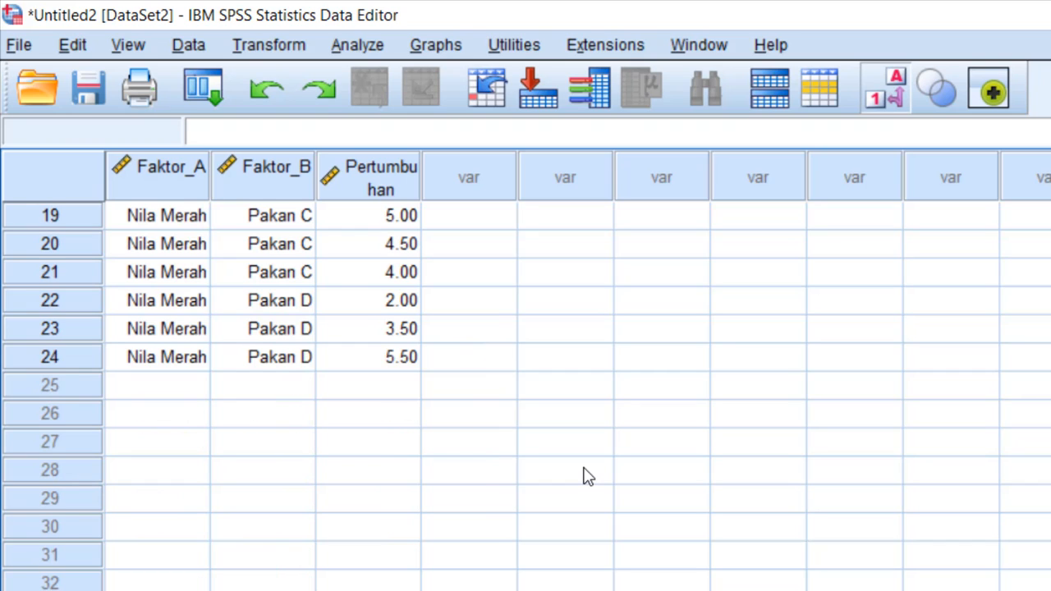
scroll(589, 473, up, 6)
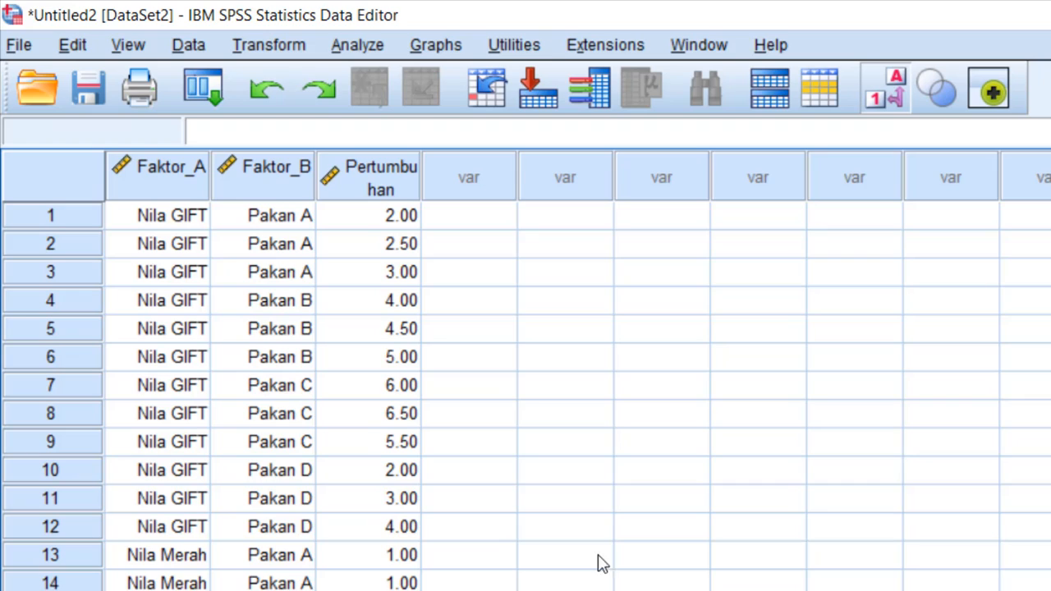
Start a General Linear Model Univariate analysis with Pertumbuhan Panjang as the dependent variable
click(362, 46)
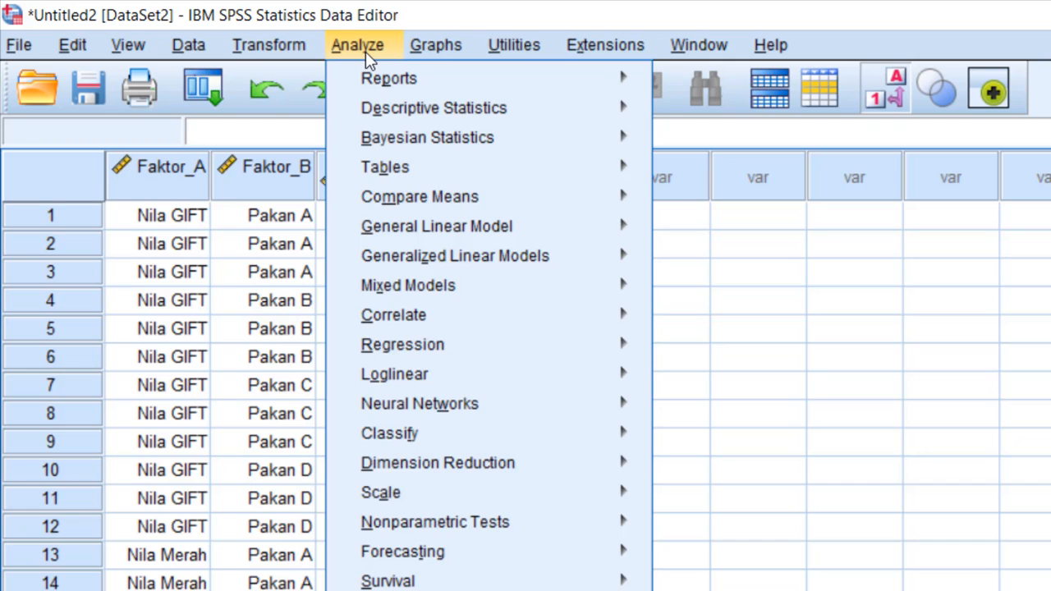
mouse_move(476, 229)
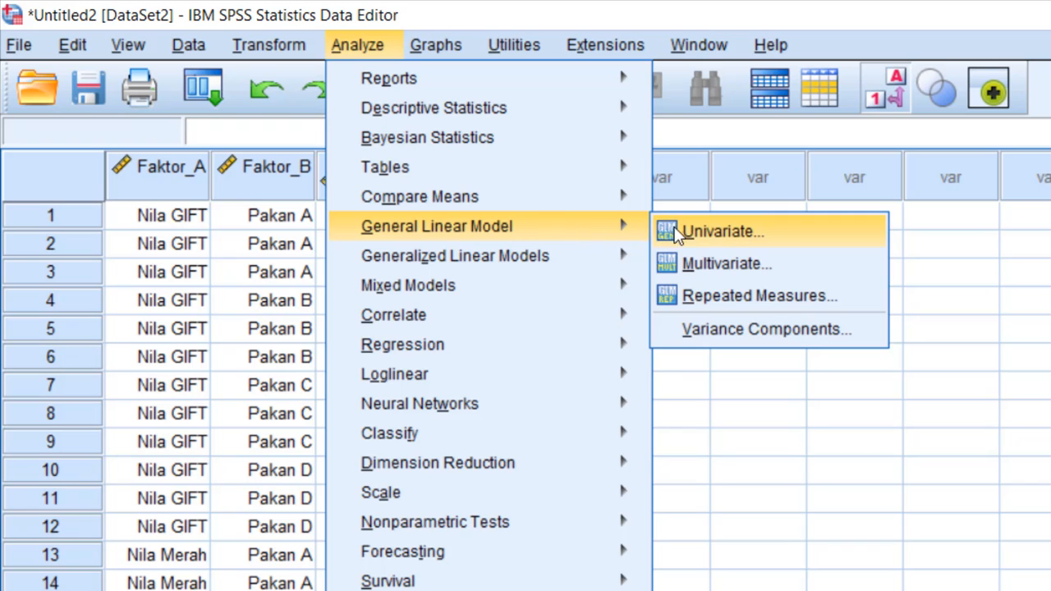
click(726, 236)
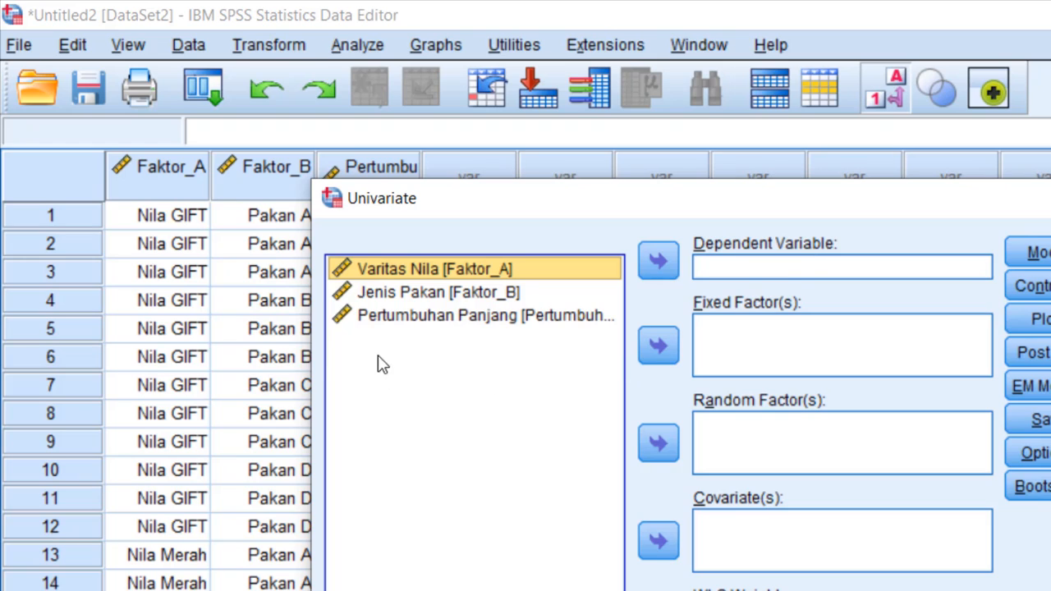
click(394, 323)
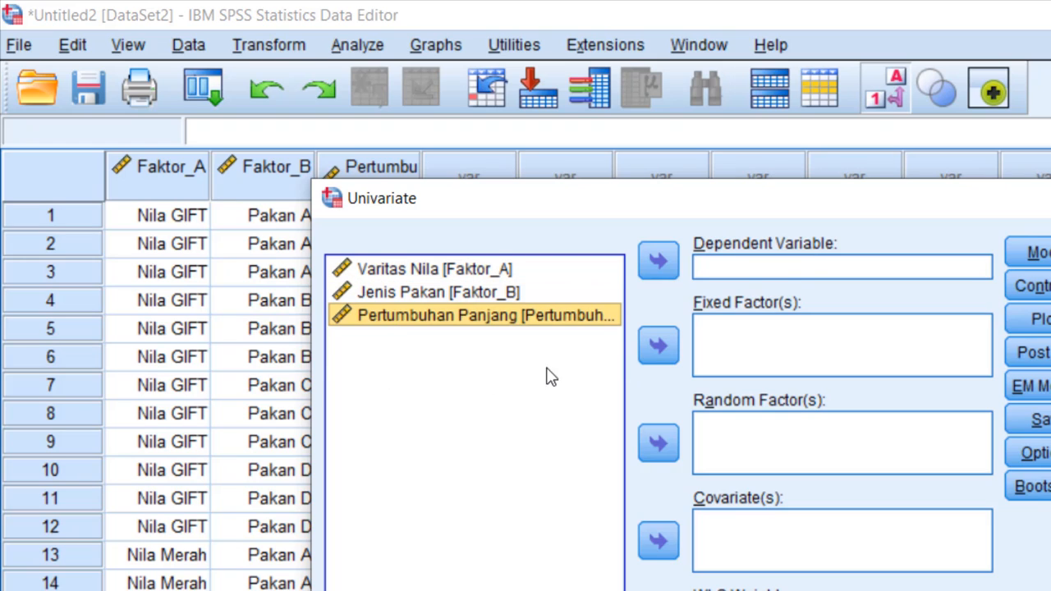
click(656, 262)
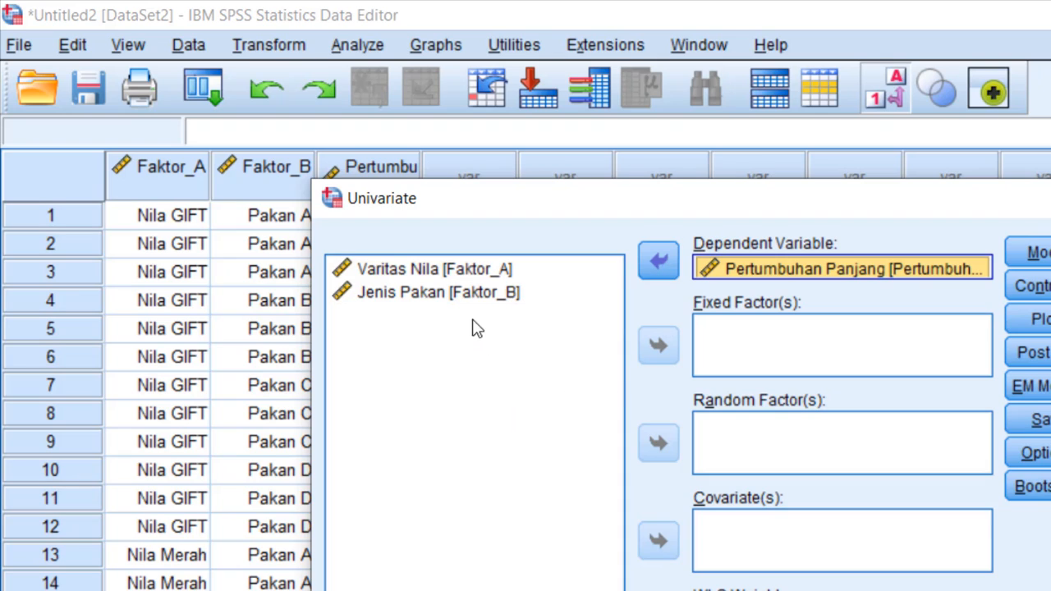
Assign Varitas Nila (Faktor_A) and Jenis Pakan (Faktor_B) as the fixed factors
click(377, 274)
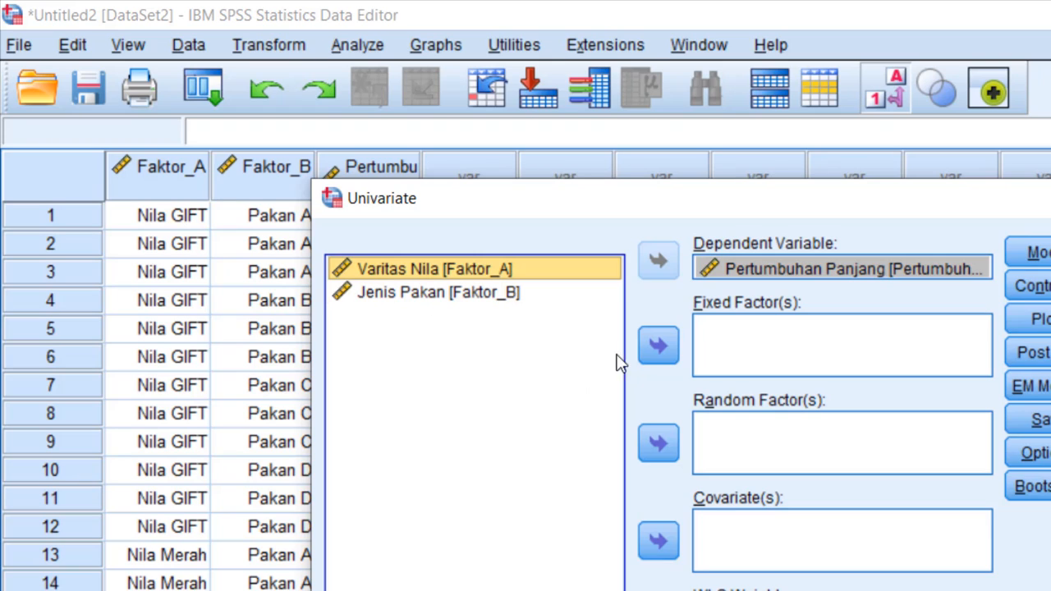
click(654, 343)
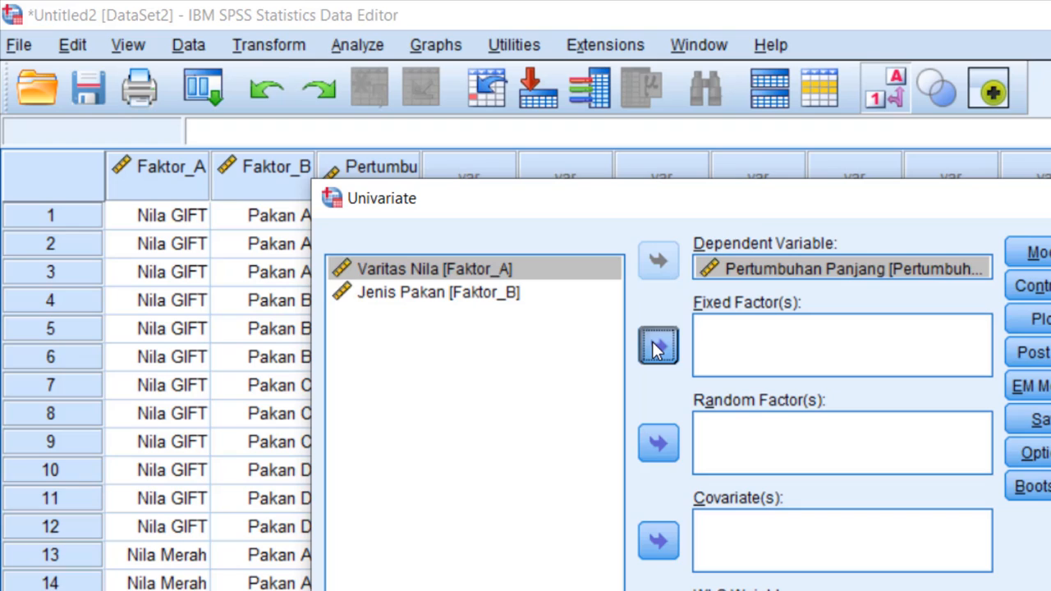
click(454, 280)
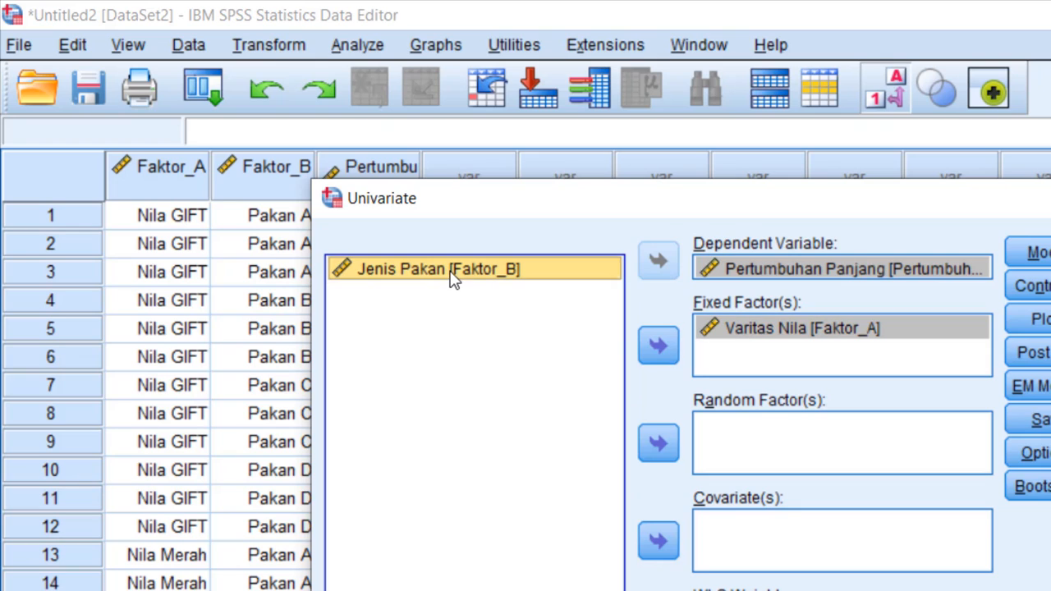
click(659, 346)
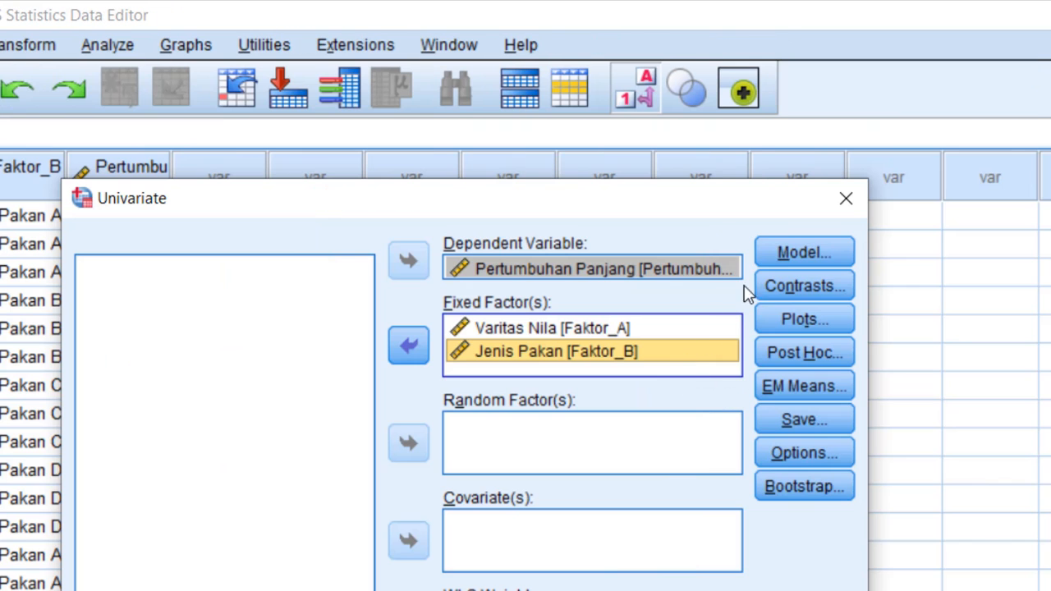
Specify the model with Build terms, adding Faktor_A and Faktor_B as main effects
click(778, 256)
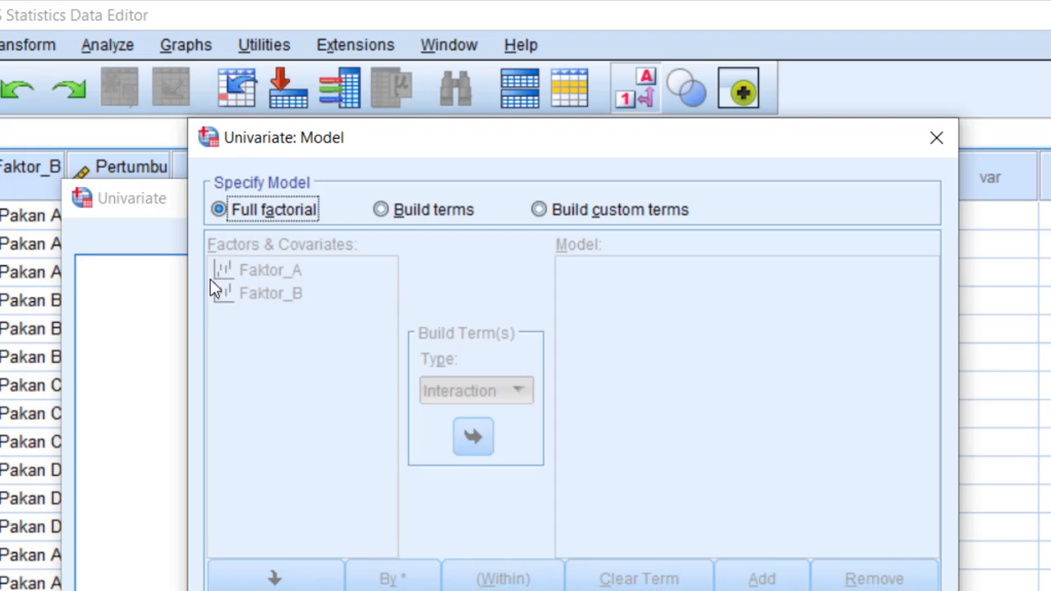
click(435, 215)
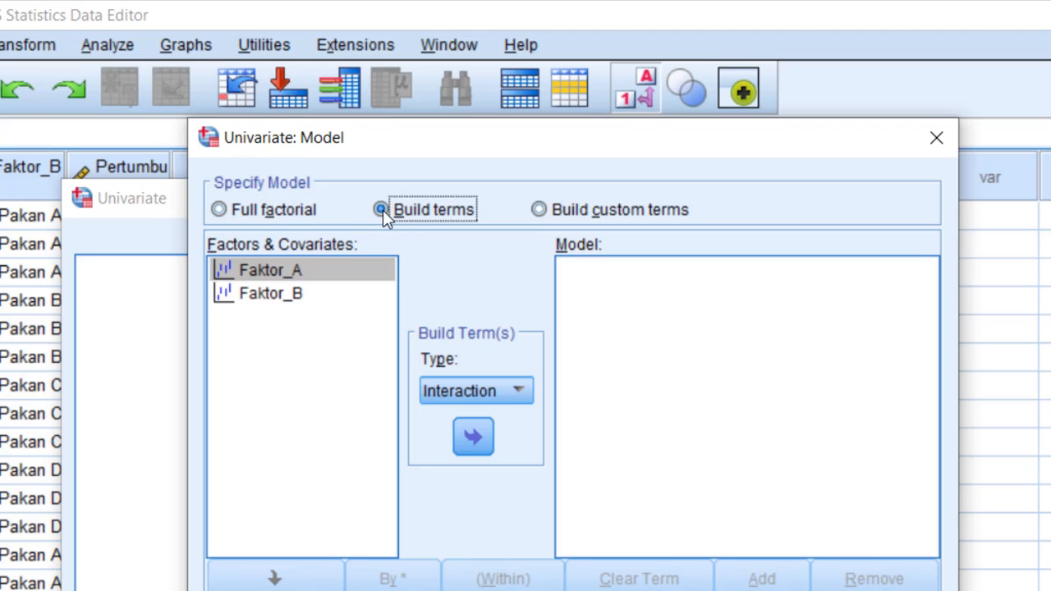
click(521, 391)
click(521, 391)
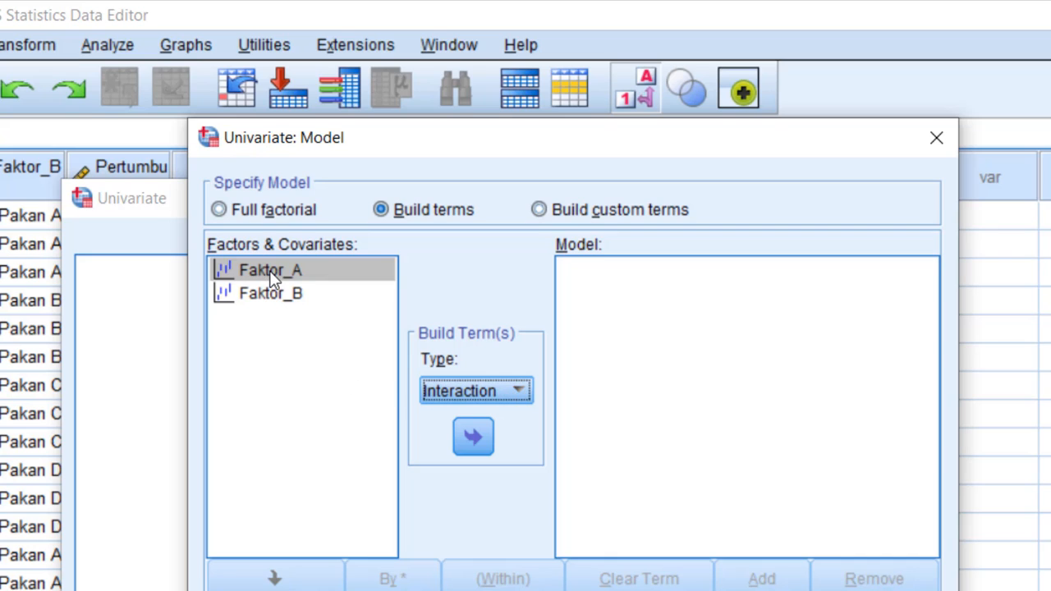
click(524, 390)
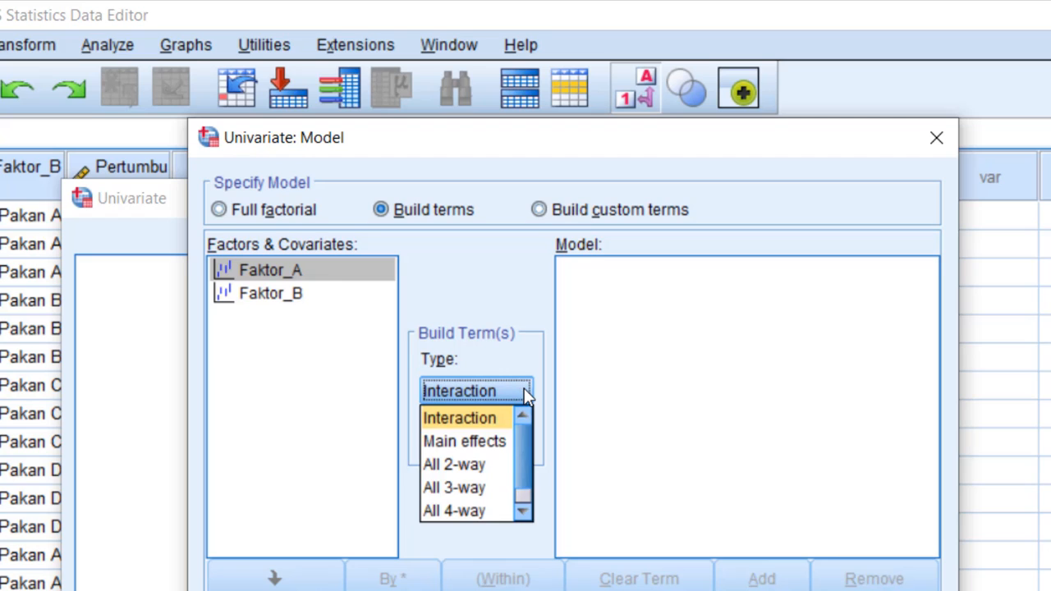
click(489, 442)
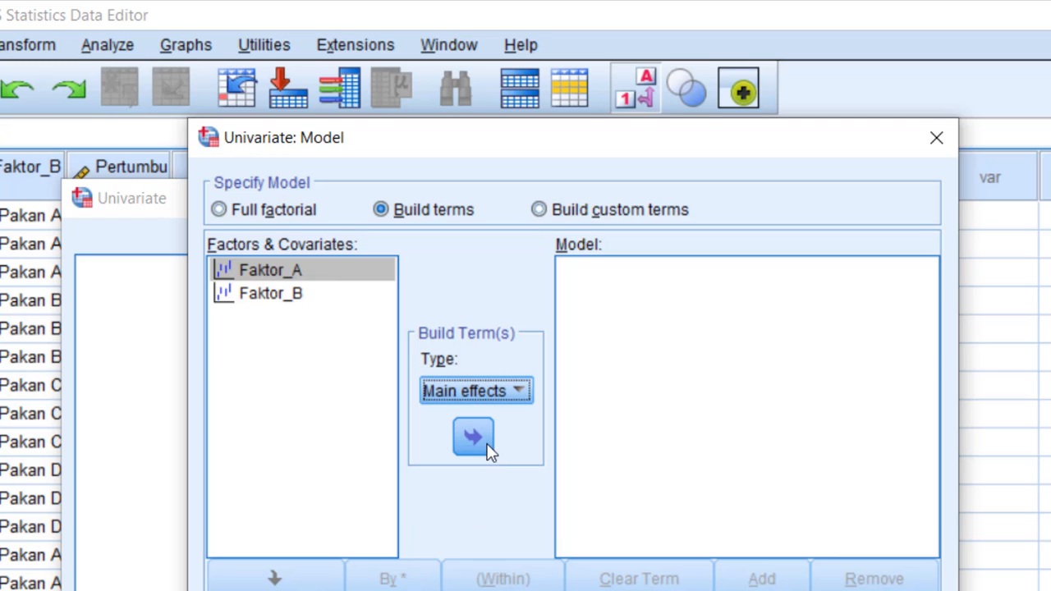
click(310, 277)
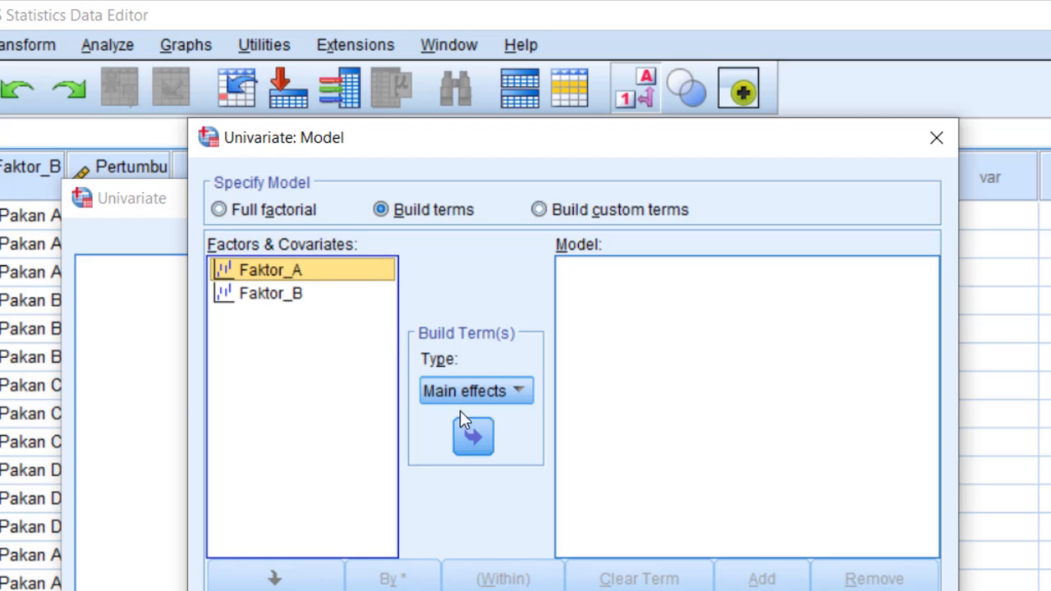
click(473, 438)
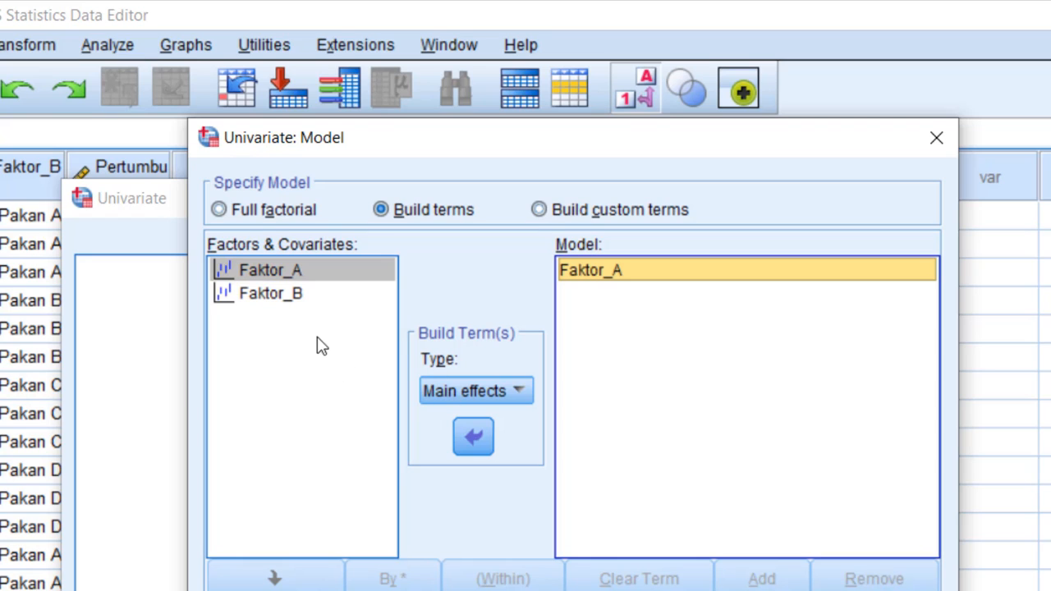
click(294, 301)
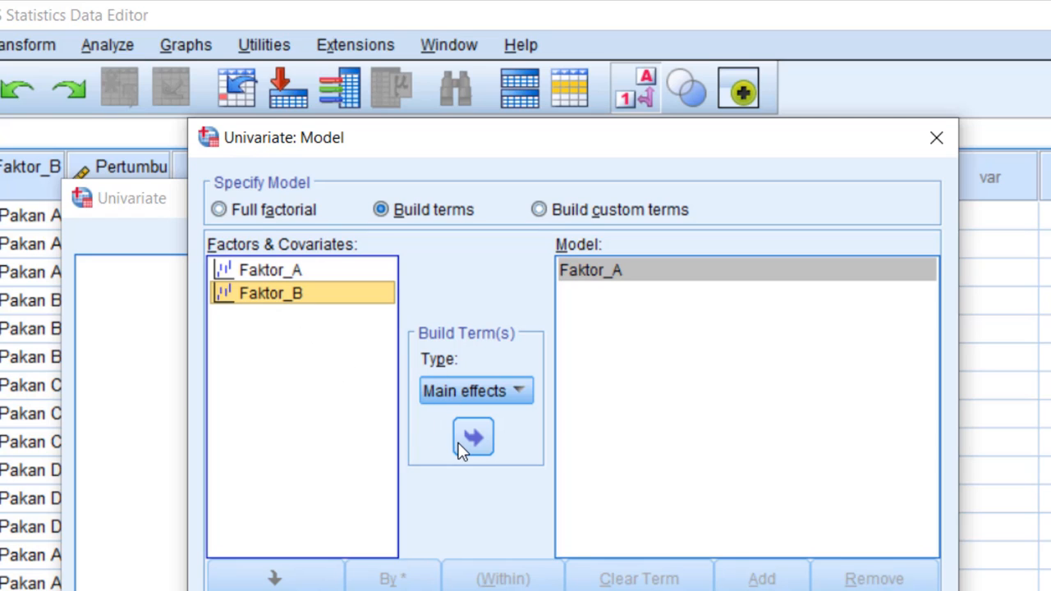
click(464, 447)
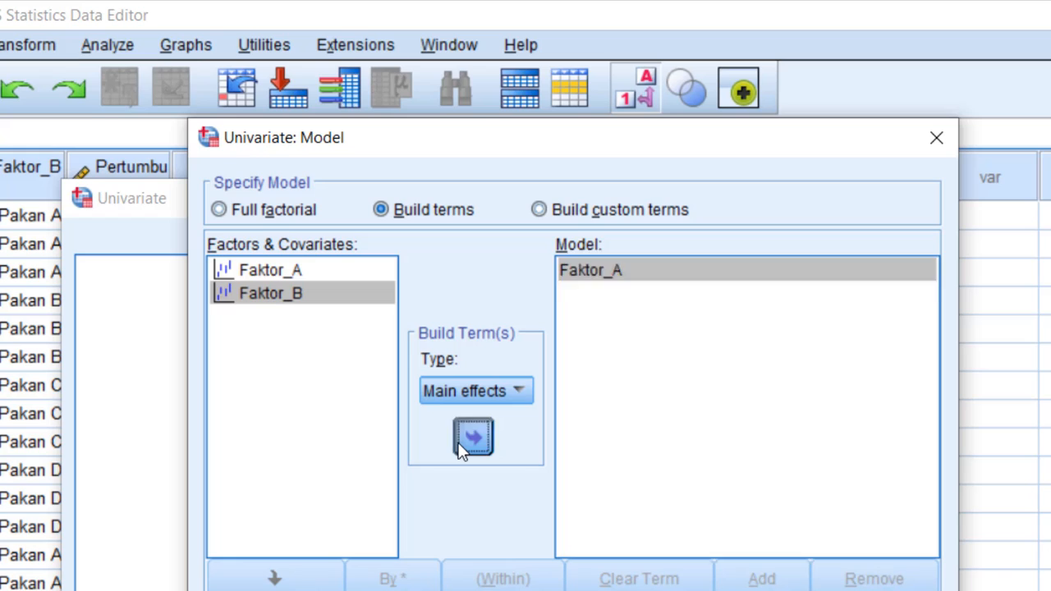
Set the term type to Interaction and add the Faktor_A*Faktor_B term to the model
click(302, 271)
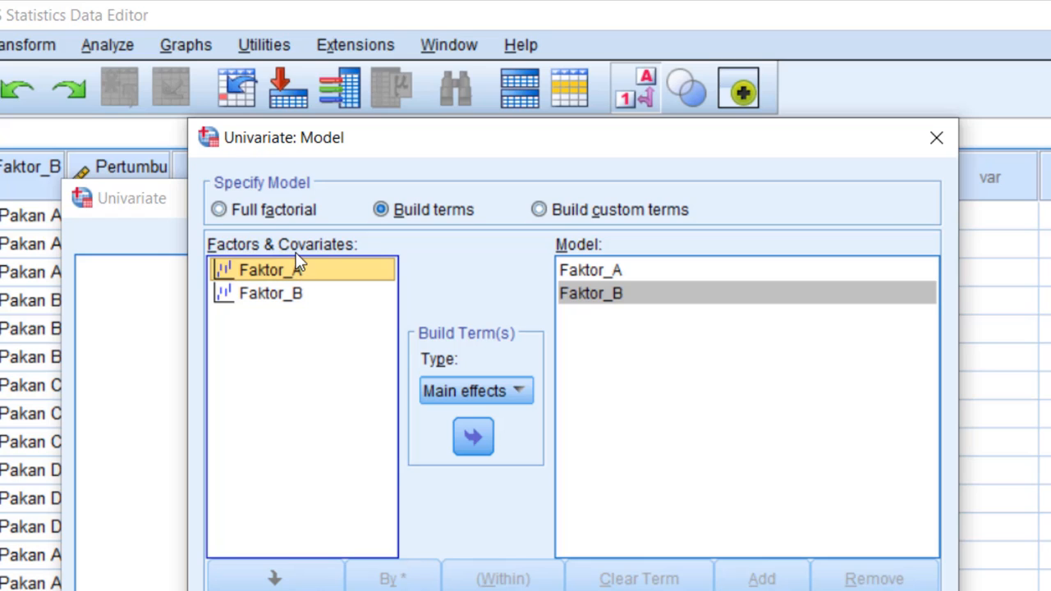
click(518, 393)
click(462, 419)
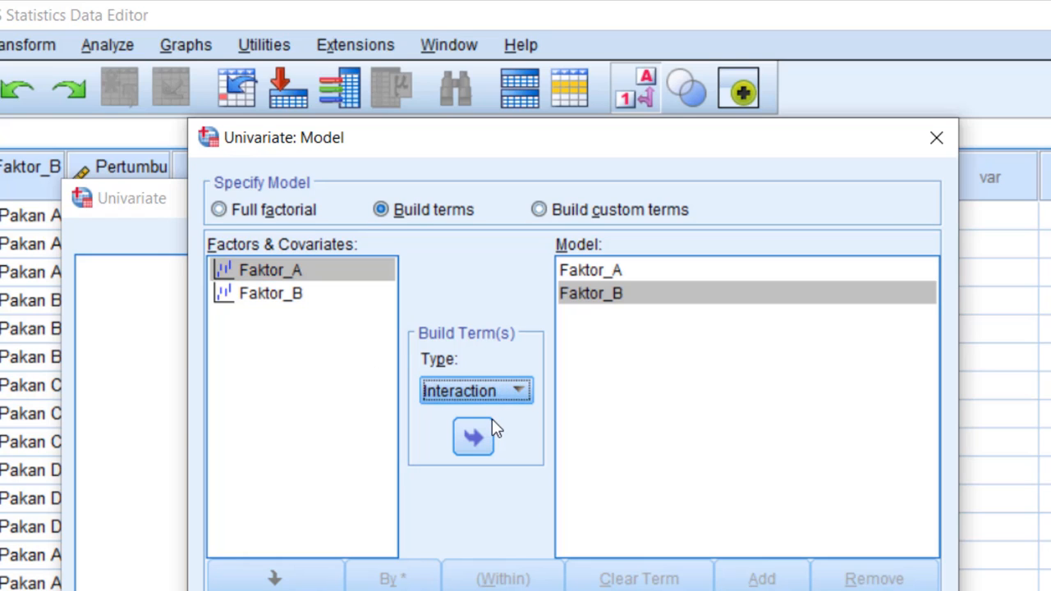
shift+click(297, 302)
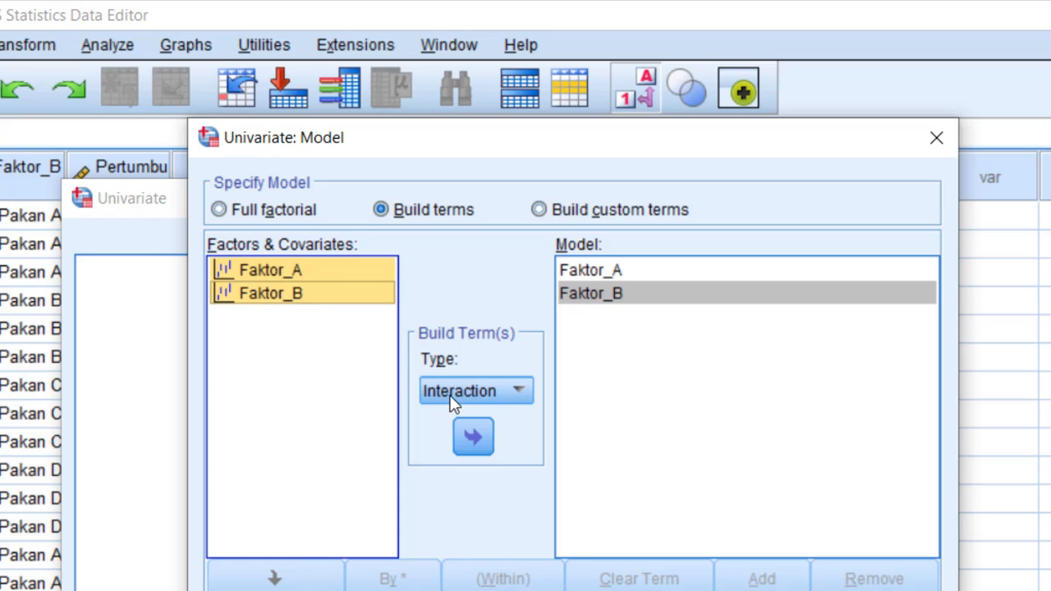
click(475, 440)
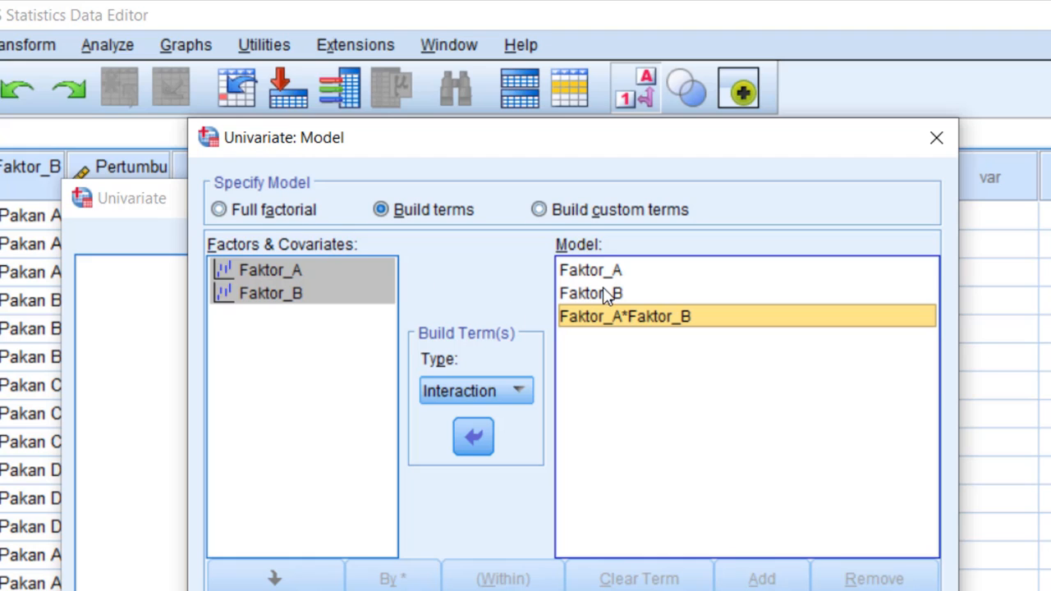
Remove the Faktor_A*Faktor_B, Faktor_B and Faktor_A terms from the model
click(465, 437)
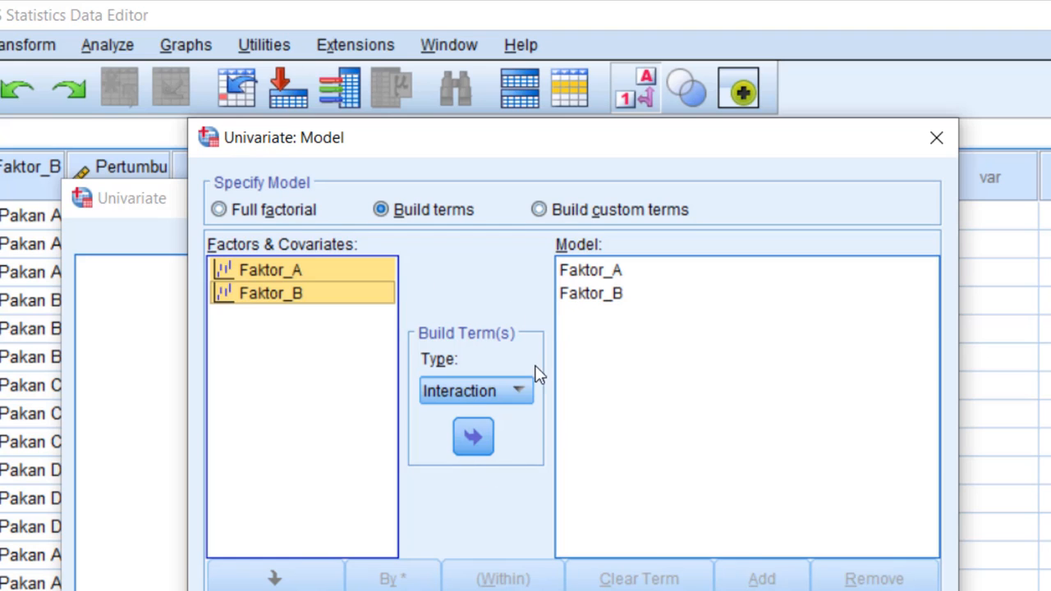
click(575, 296)
click(478, 442)
click(590, 274)
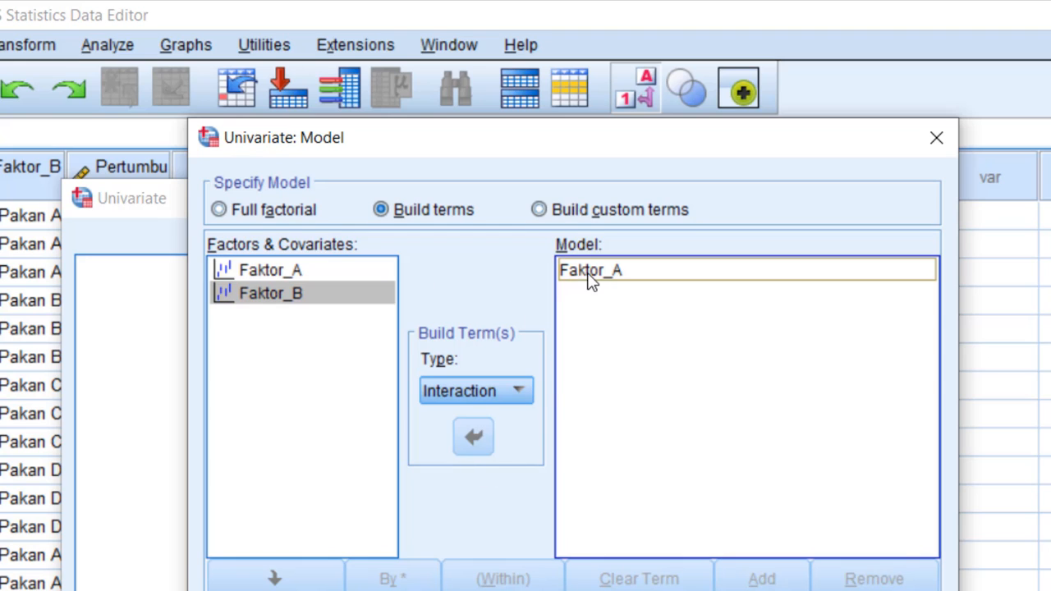
click(474, 441)
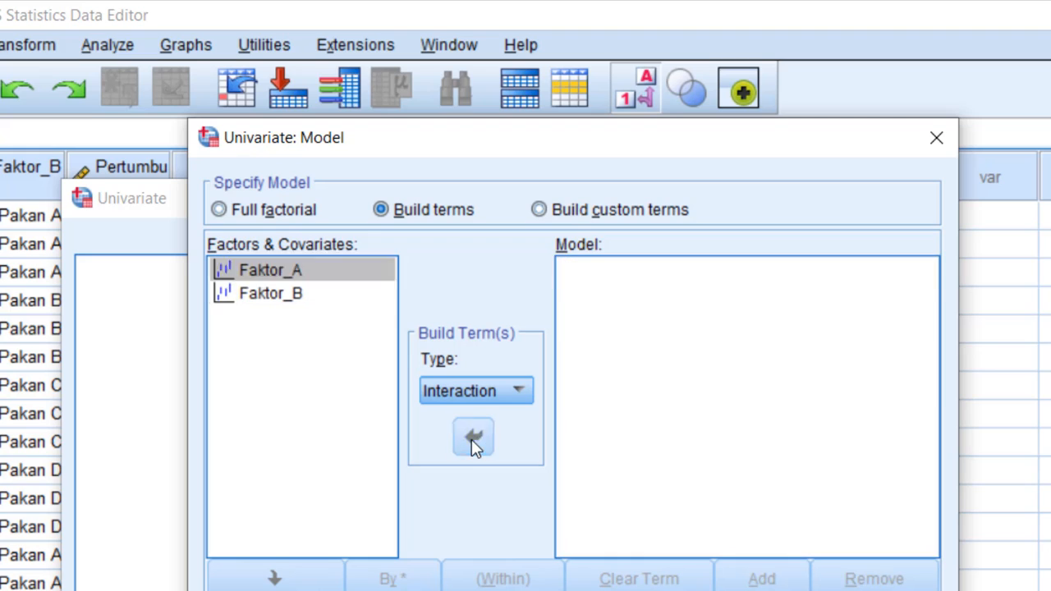
Switch the model specification to Full factorial
click(277, 219)
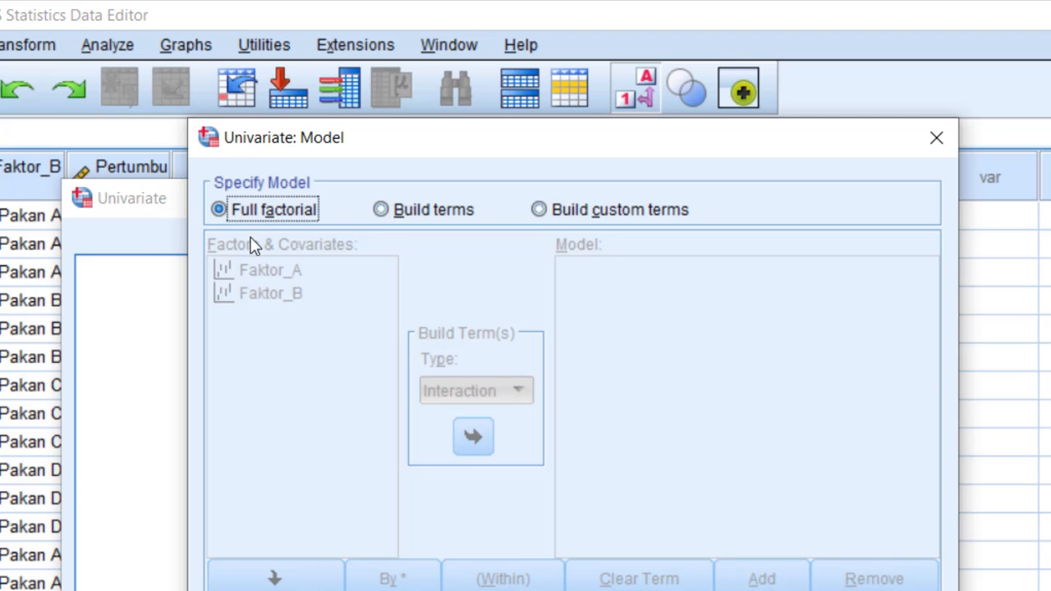
click(259, 262)
click(259, 215)
click(271, 271)
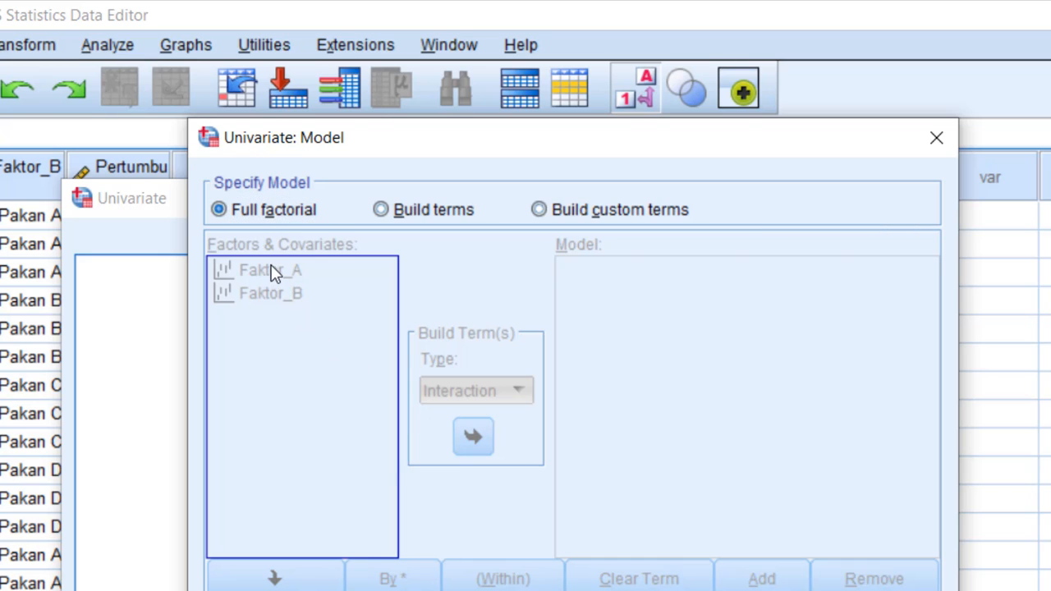
click(301, 215)
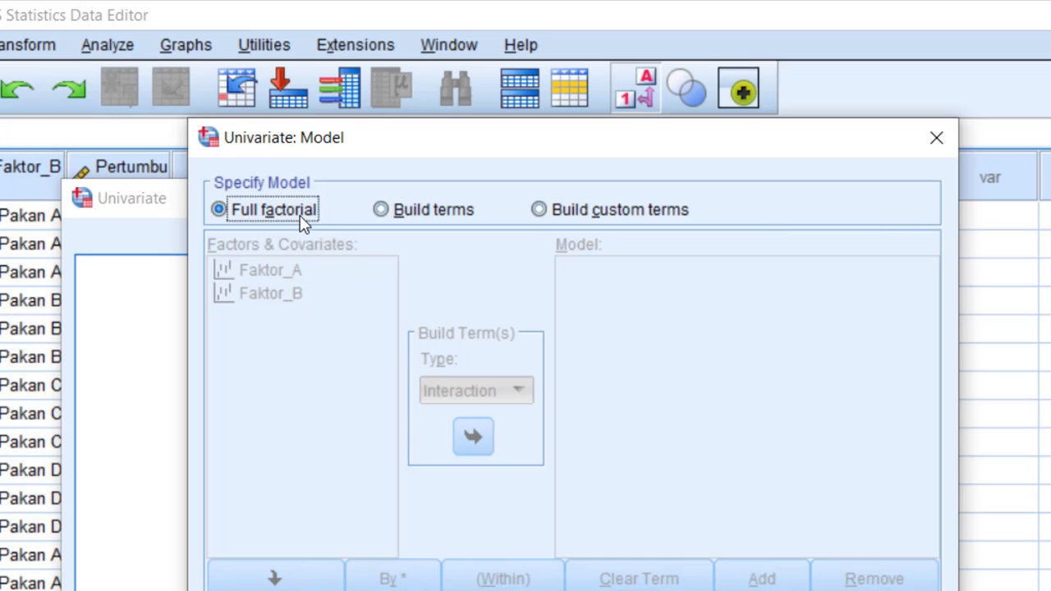
Specify the model with Build terms, adding Faktor_A and Faktor_B again as Main effects
click(416, 213)
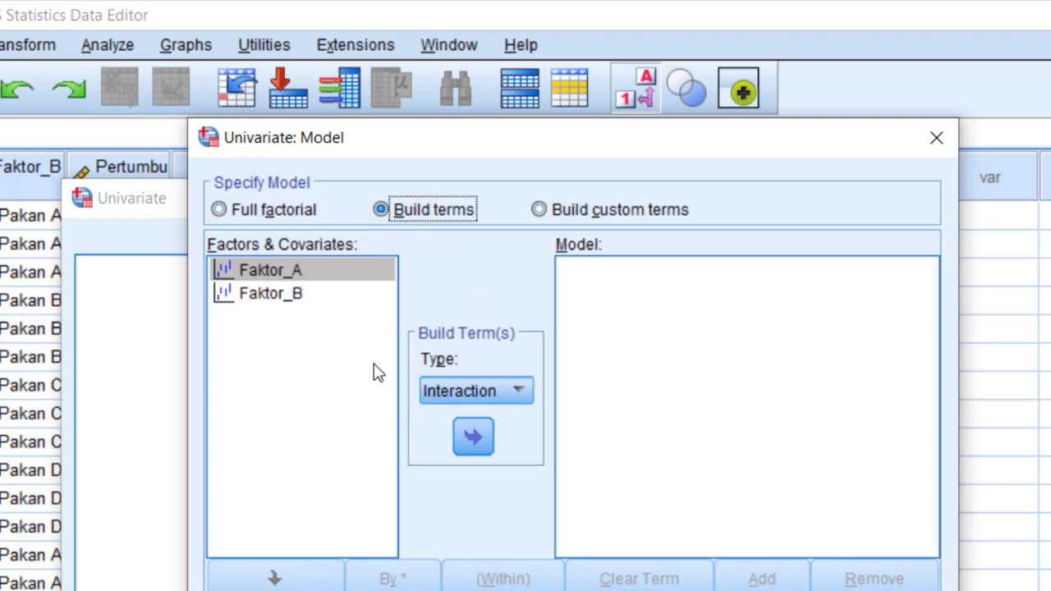
click(524, 390)
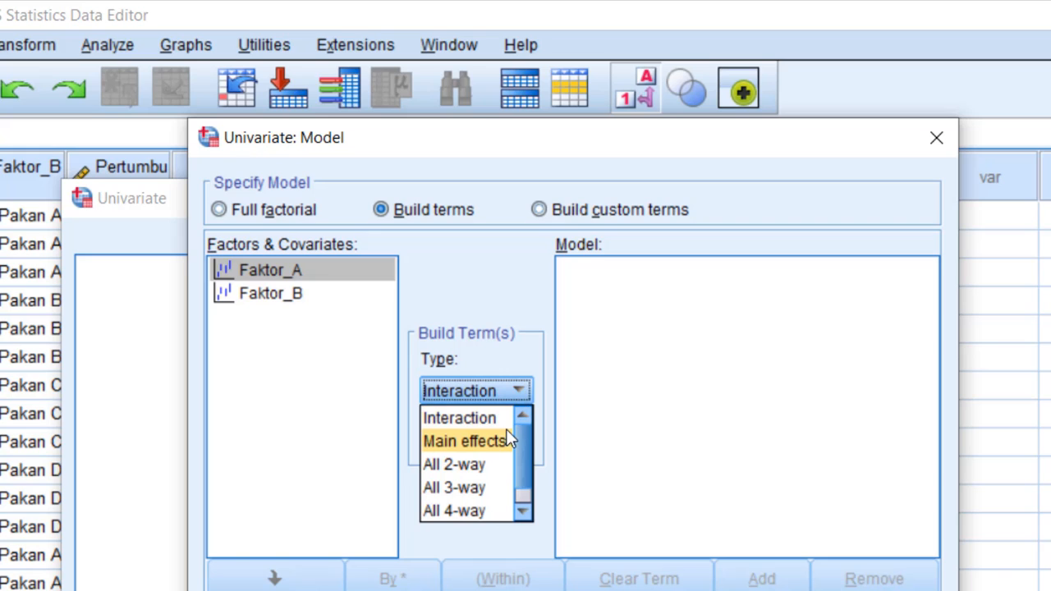
click(464, 441)
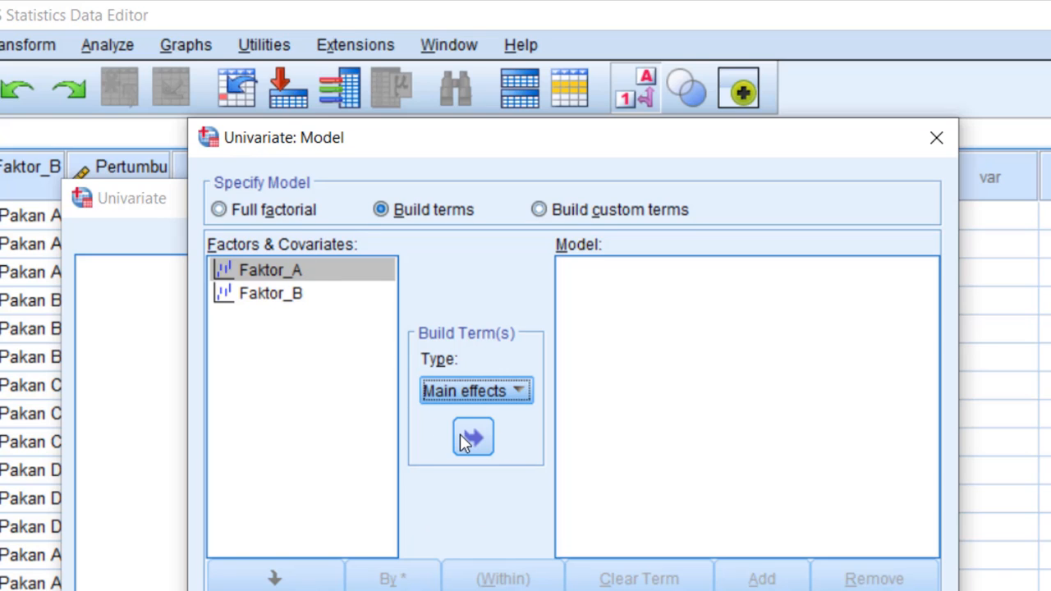
click(464, 441)
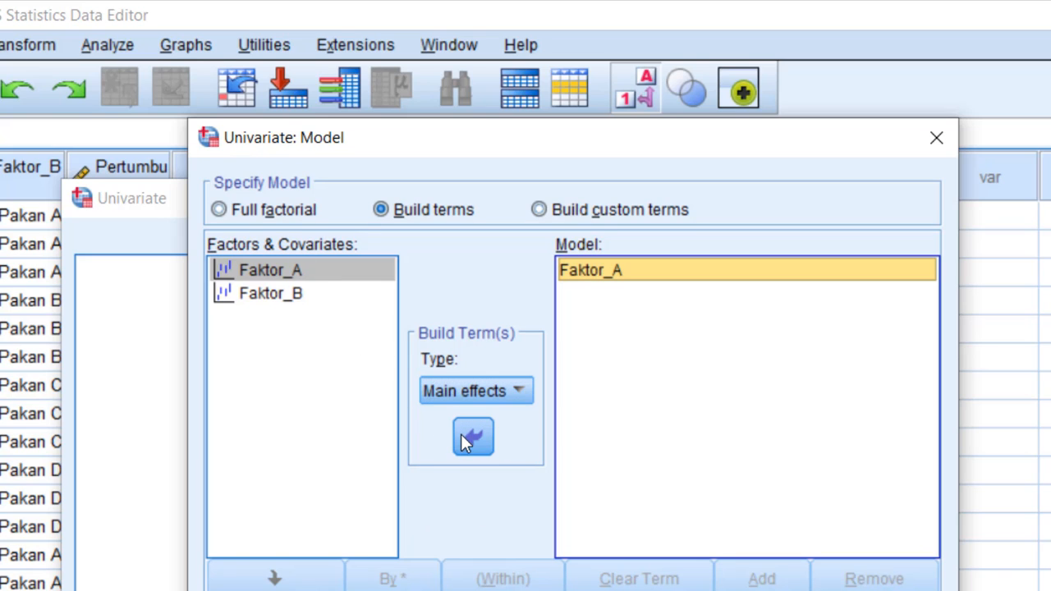
click(275, 297)
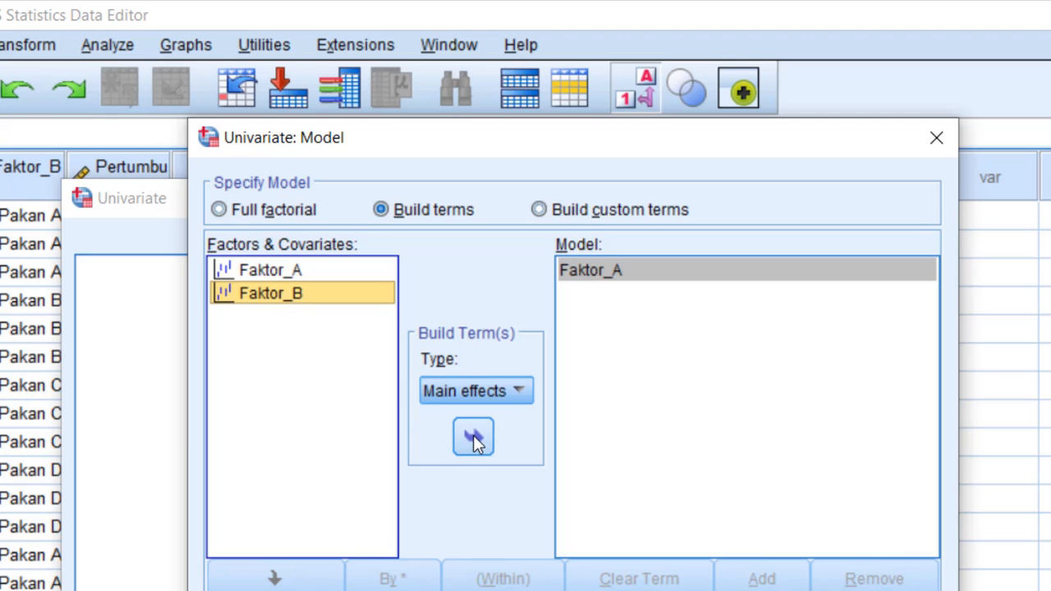
click(473, 435)
Select both factors and add their Faktor_A*Faktor_B term to the model with the type Interaction
click(305, 291)
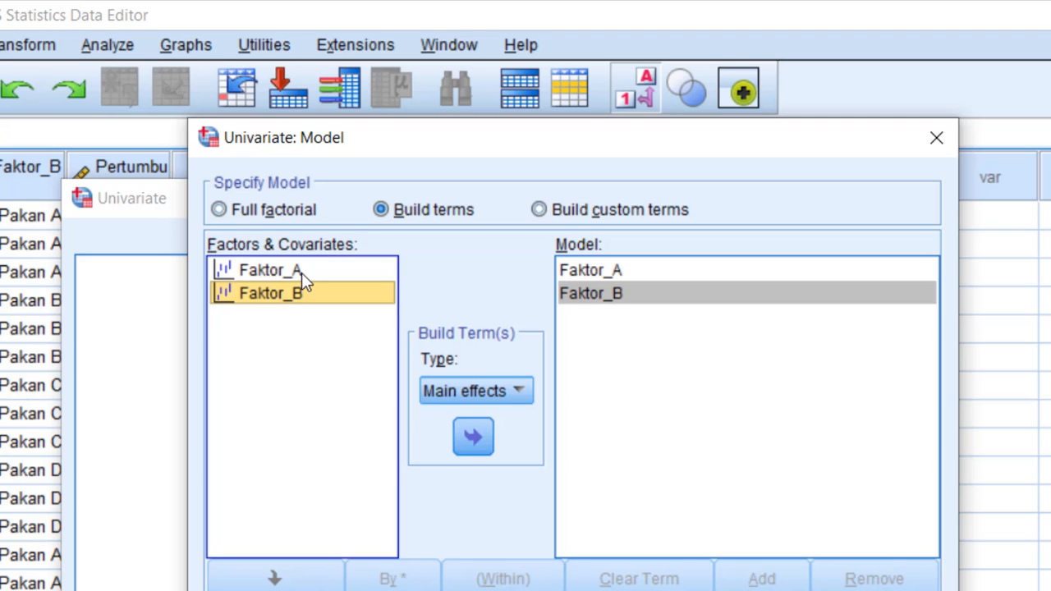
click(301, 273)
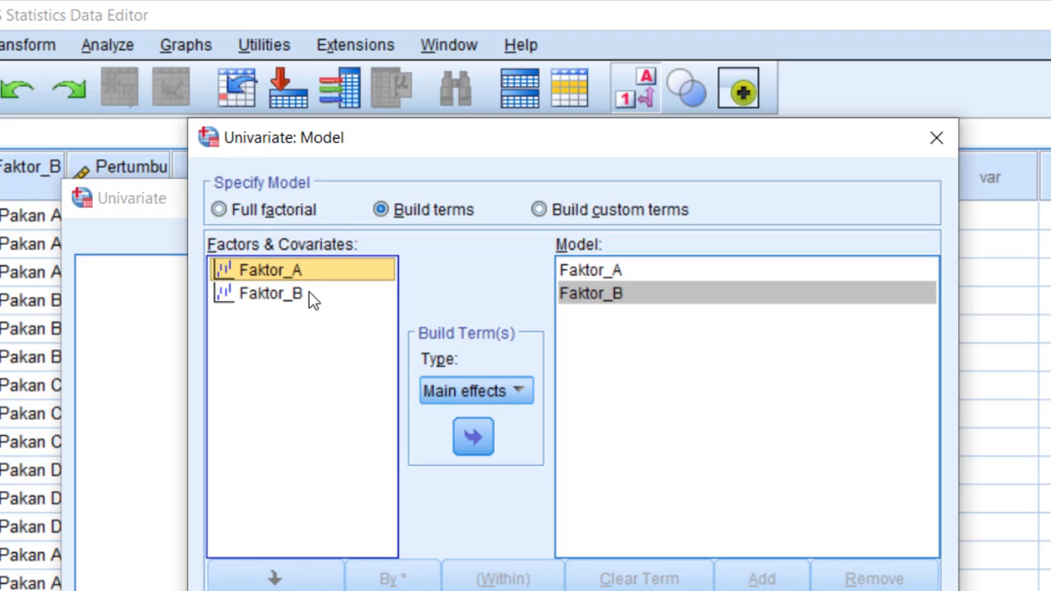
ctrl+click(312, 296)
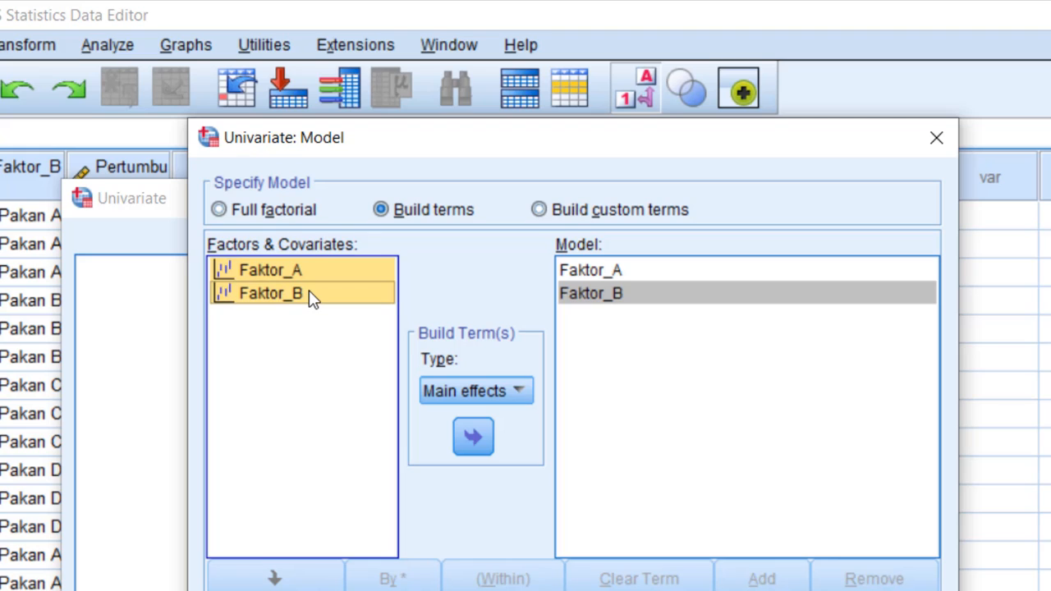
click(519, 391)
click(499, 420)
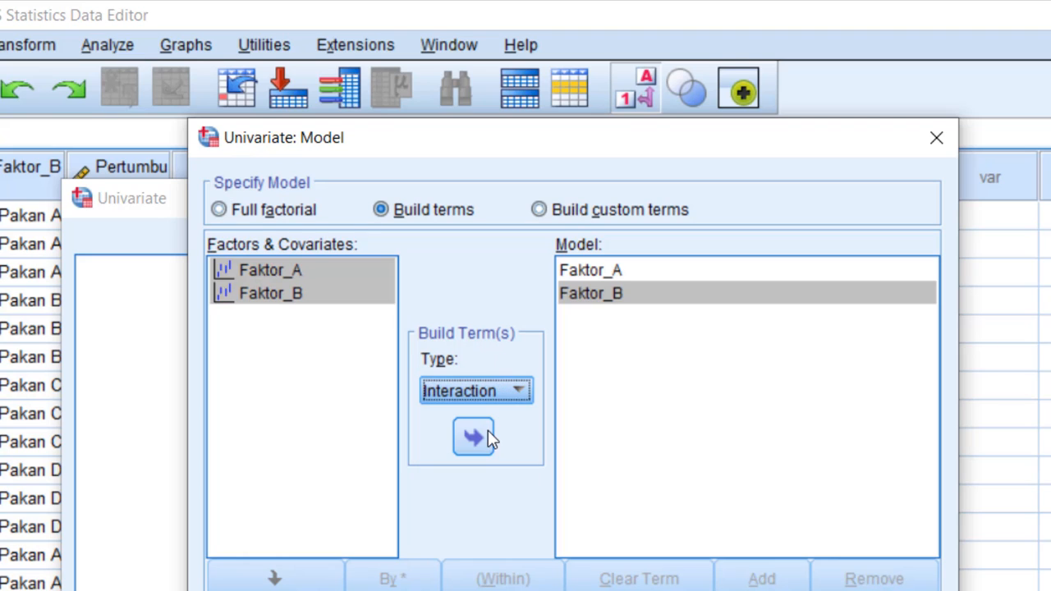
click(483, 433)
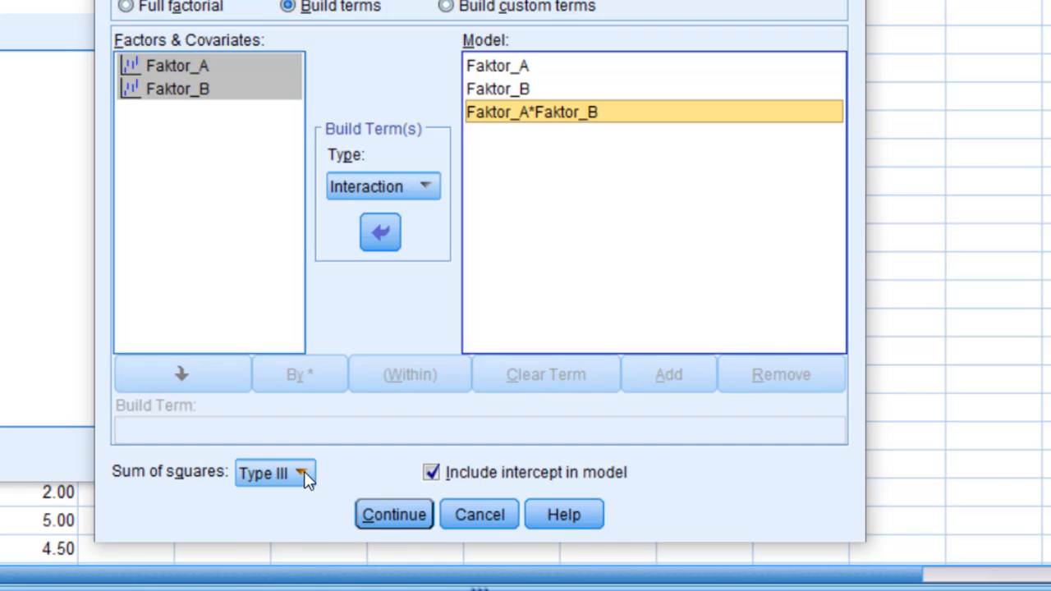
Keep the sum of squares at Type III and accept the model specification
click(305, 475)
click(299, 479)
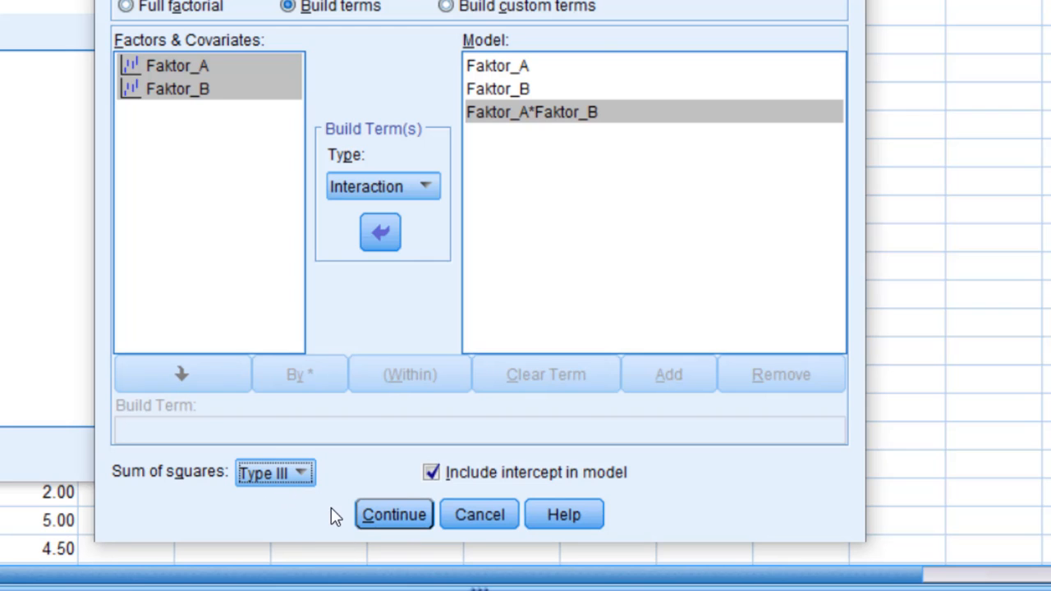
click(405, 515)
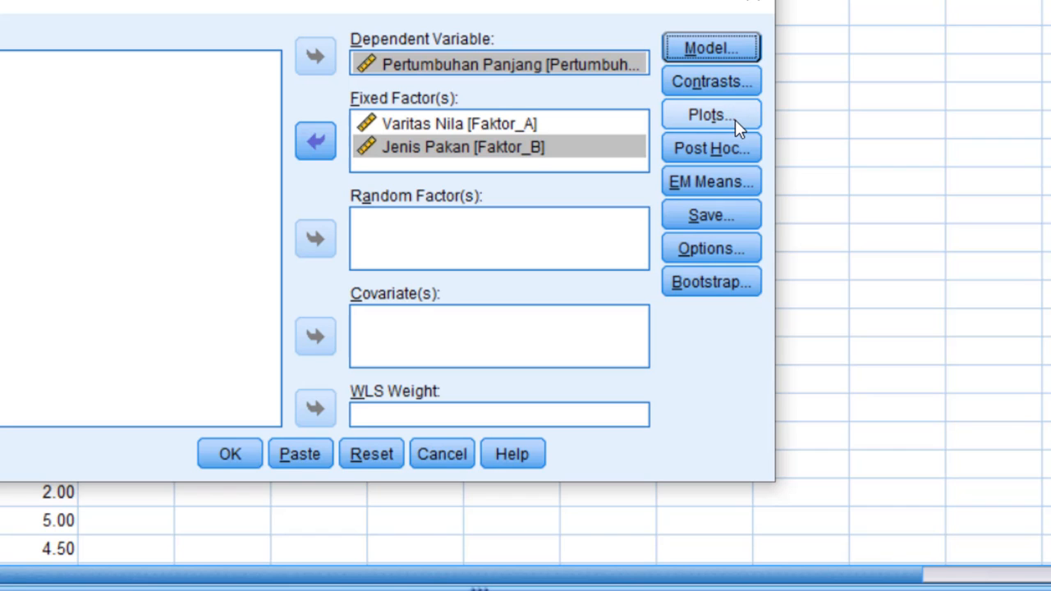
Open the post hoc settings and choose Faktor_A and Faktor_B as the factors to test
click(730, 146)
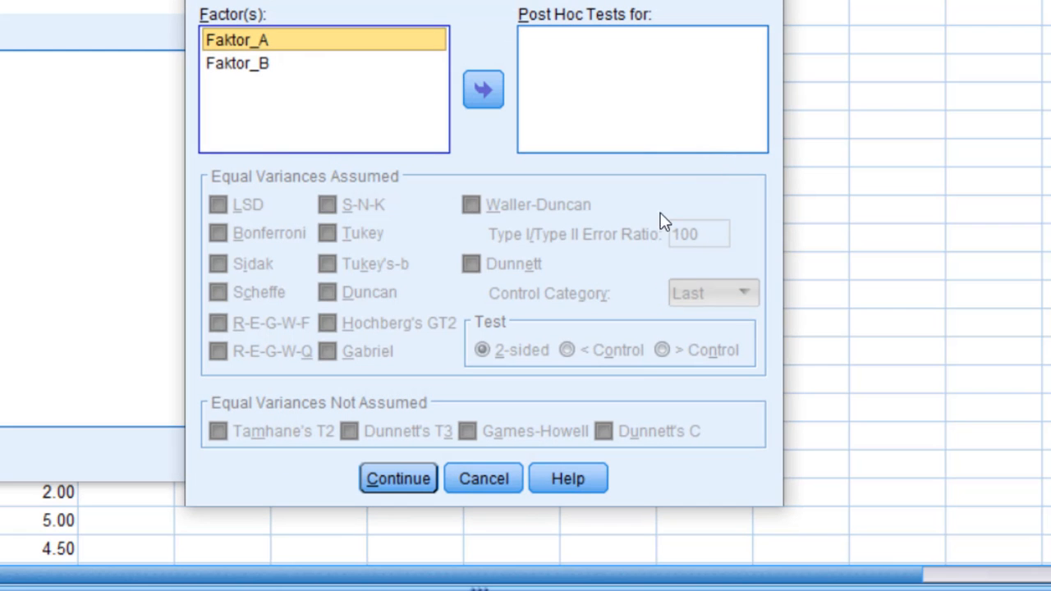
click(480, 106)
click(264, 66)
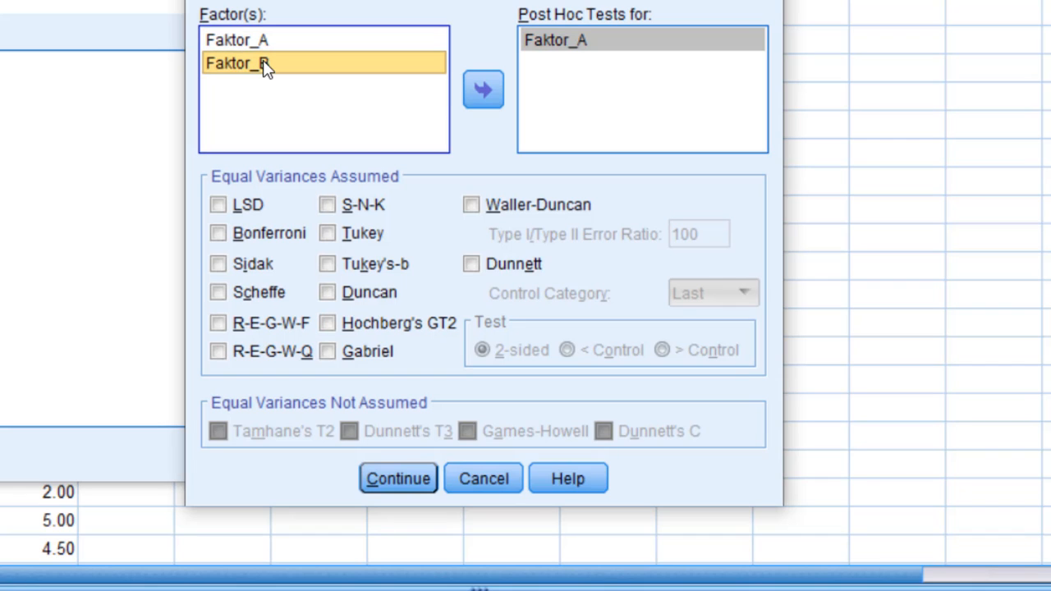
click(477, 89)
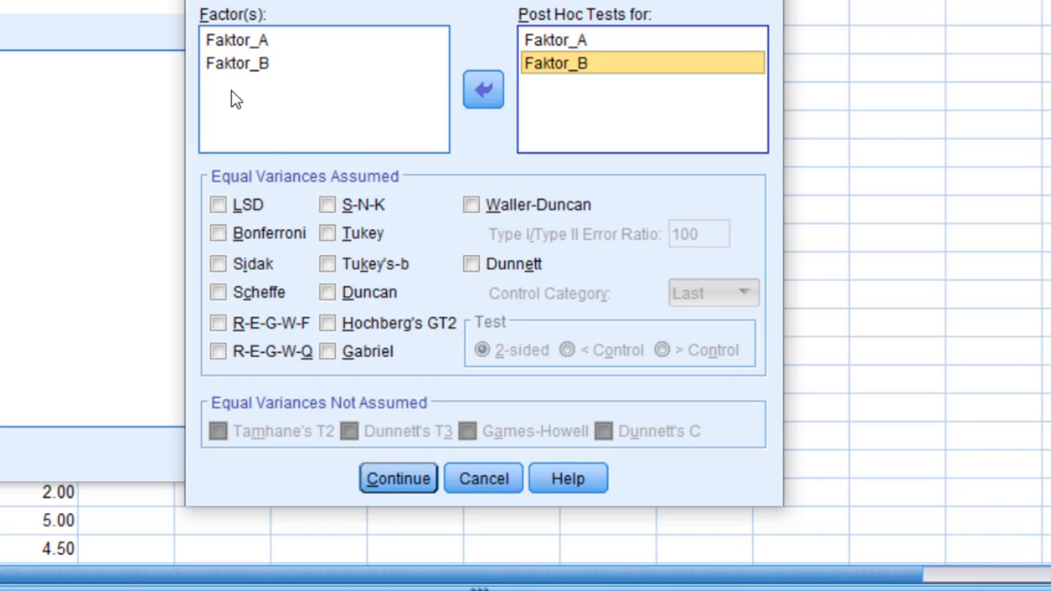
click(230, 41)
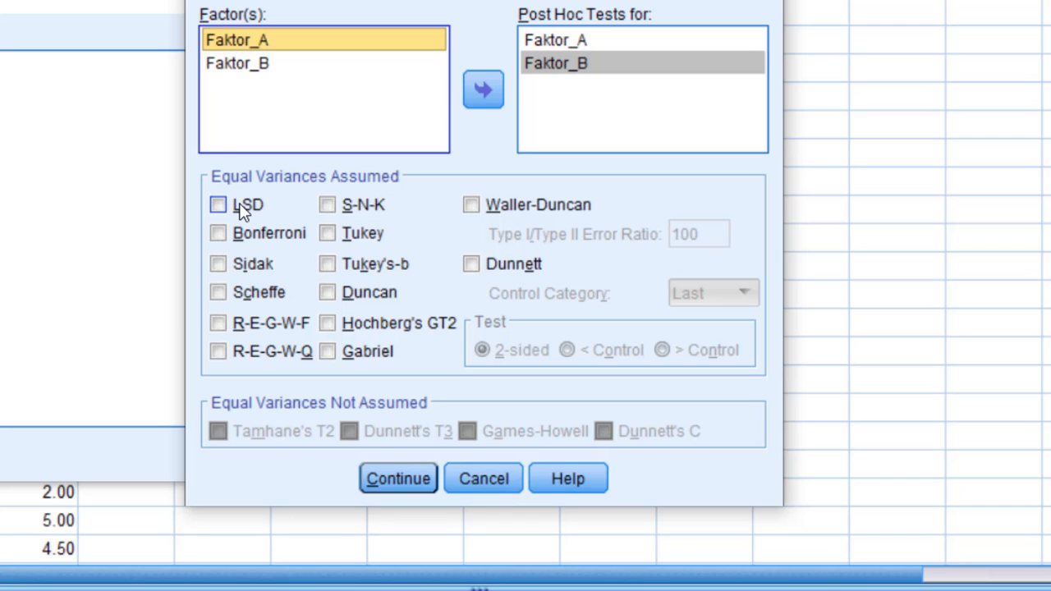
shift+click(237, 73)
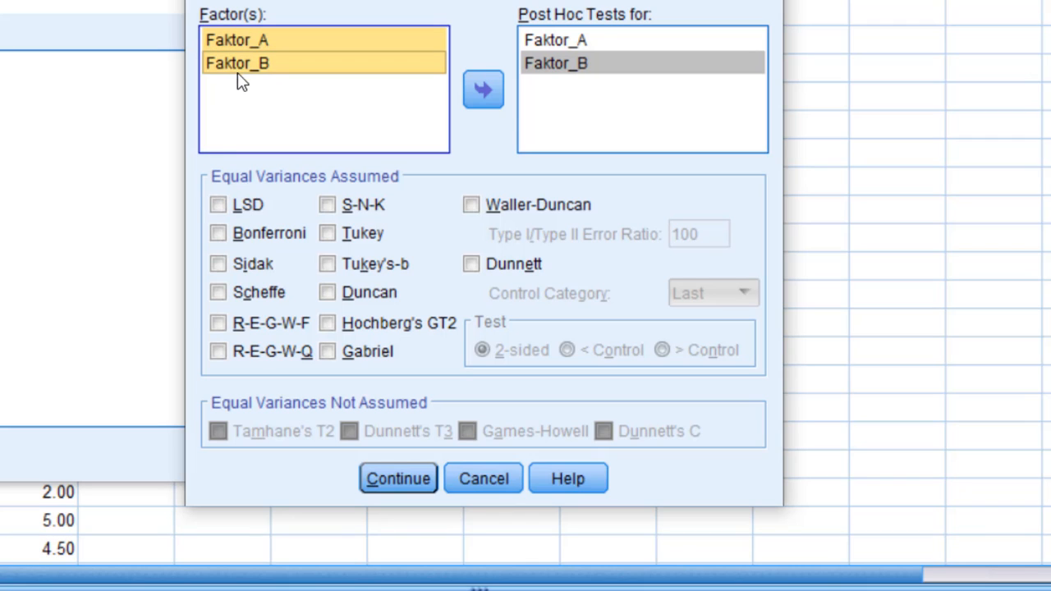
click(483, 89)
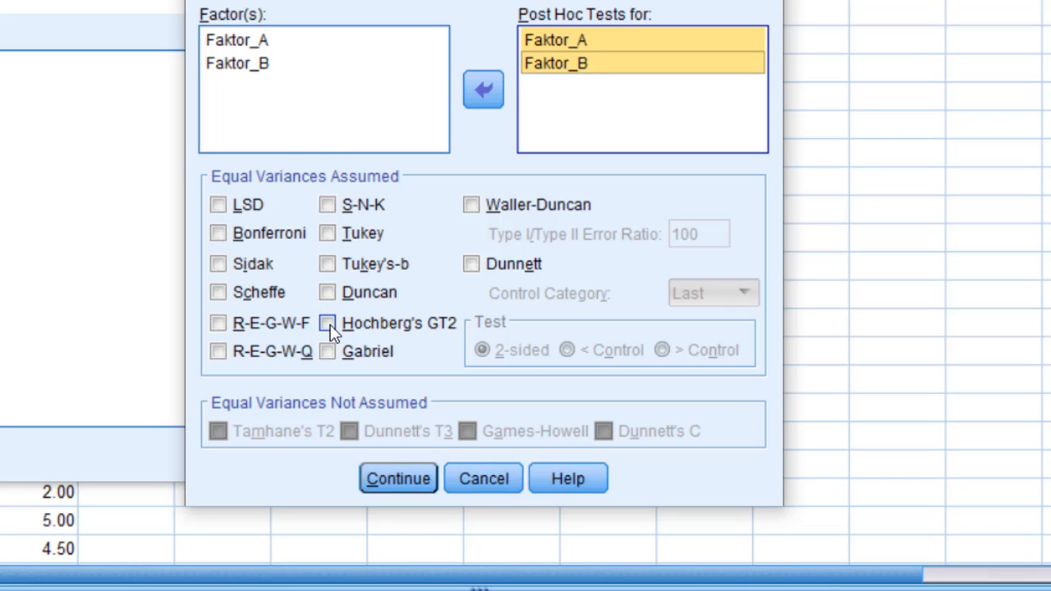
Enable the Duncan and Tukey post hoc tests and accept the settings
click(329, 294)
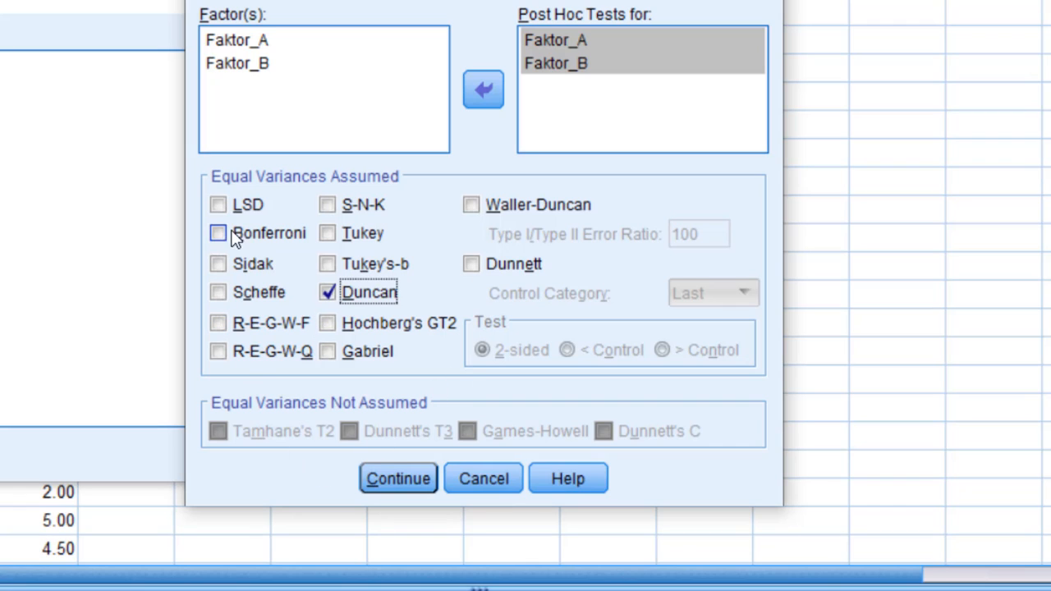
click(329, 234)
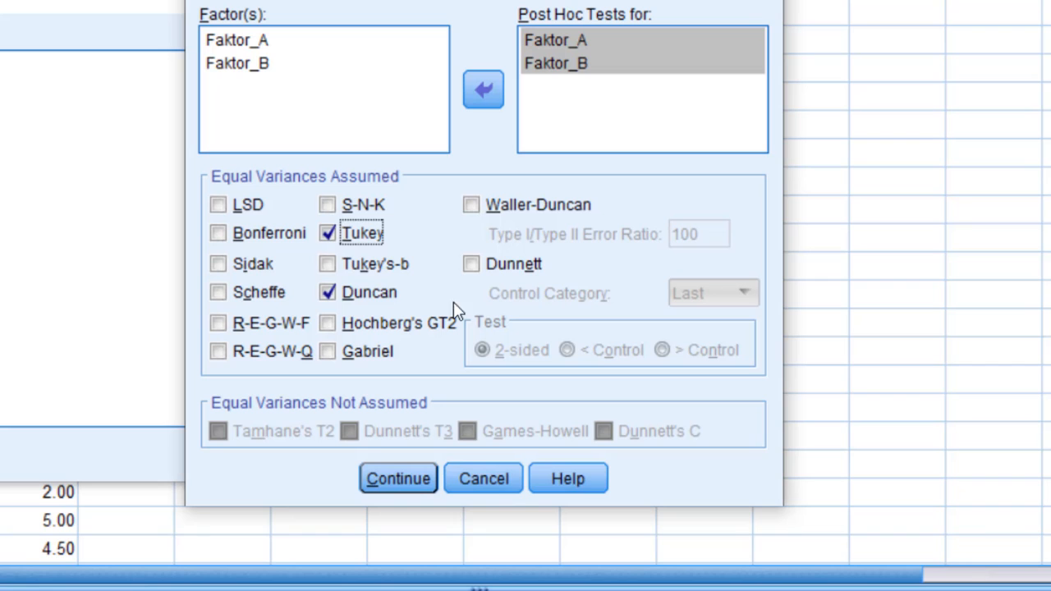
click(413, 478)
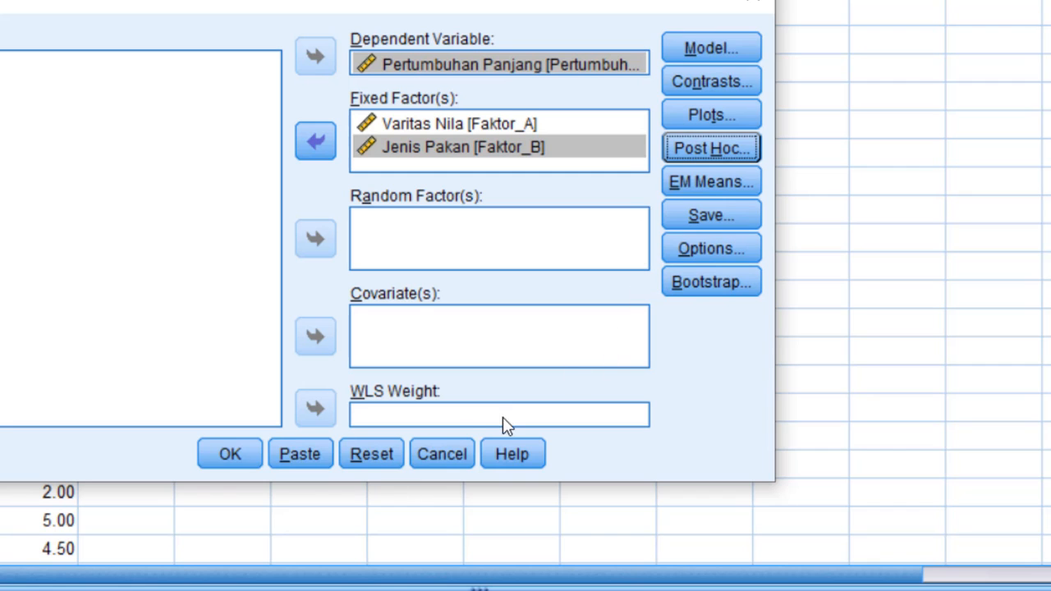
Run the univariate analysis and bring up the Tests of Between-Subjects Effects table in the output
click(254, 460)
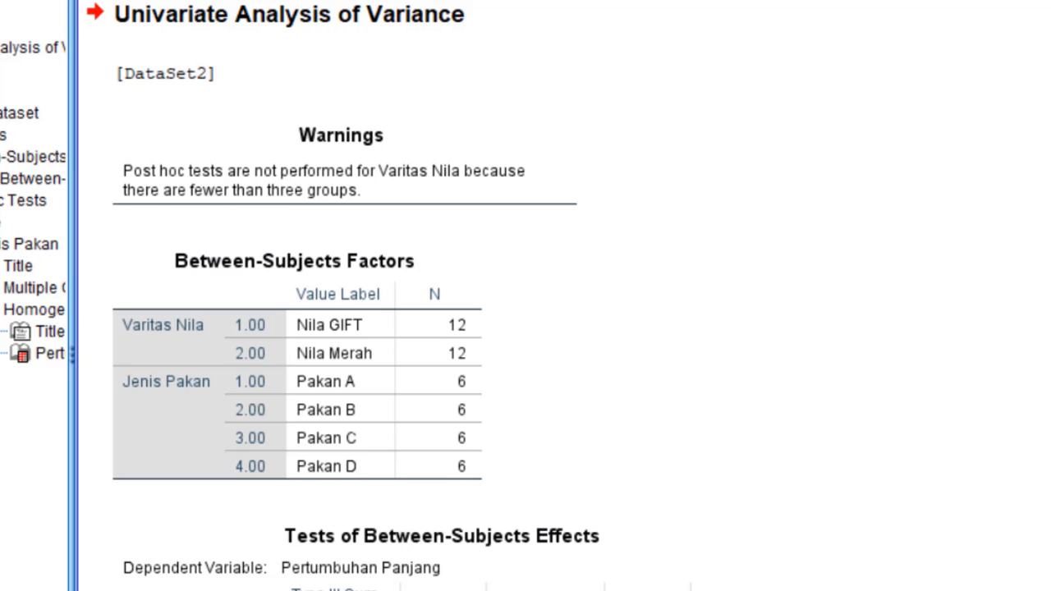
scroll(427, 296, down, 5)
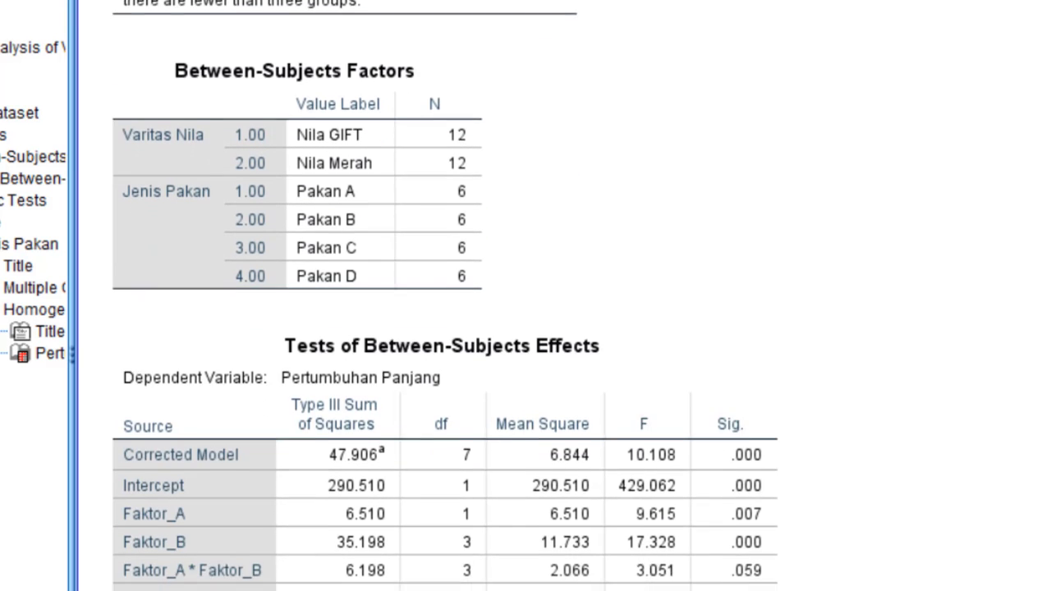
scroll(444, 296, down, 1)
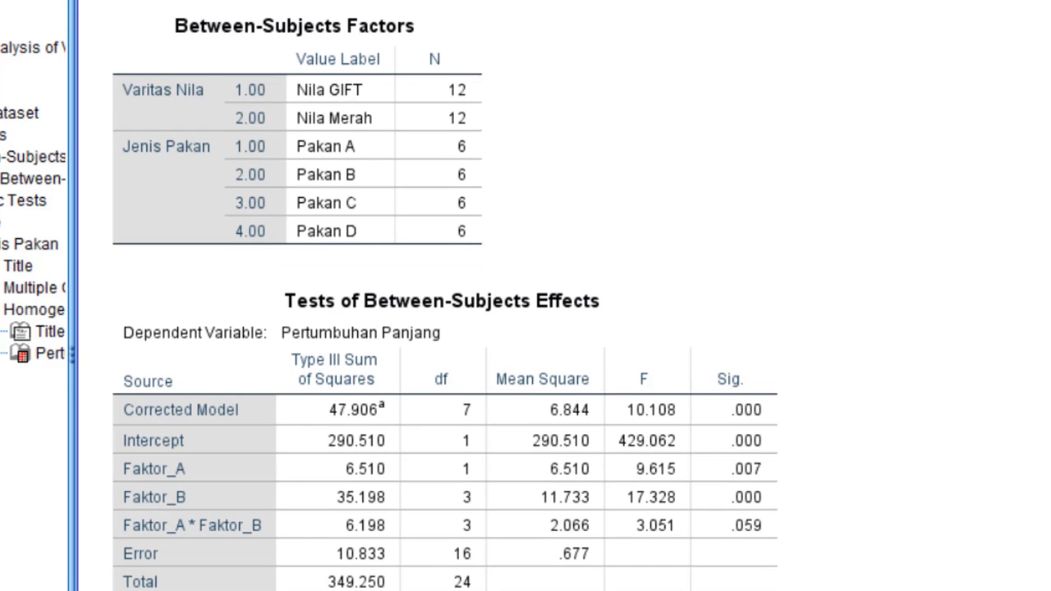
scroll(444, 329, down, 1)
scroll(444, 329, down, 1)
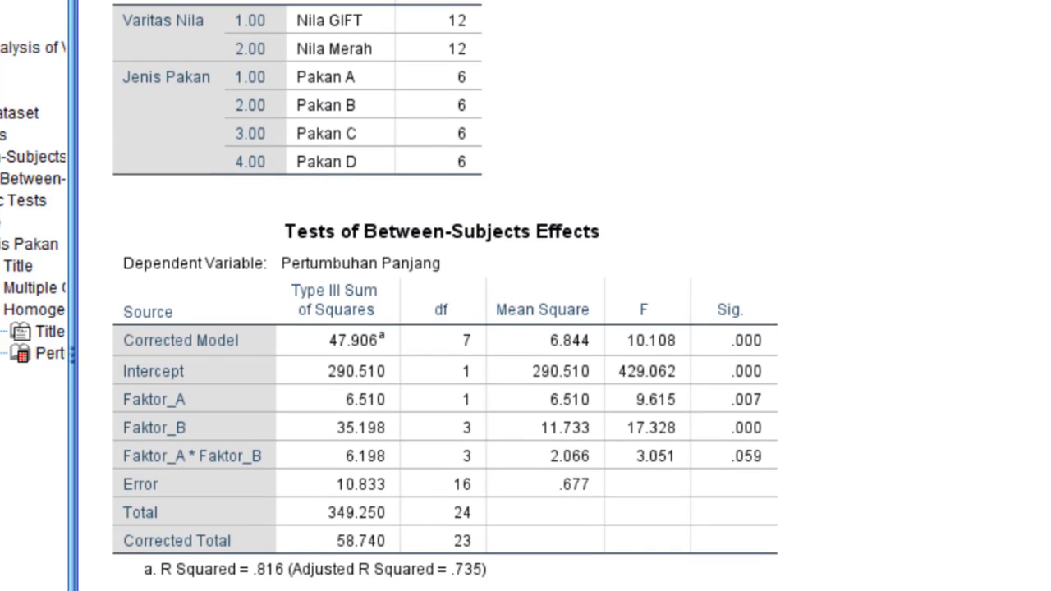
Copy the Tests of Between-Subjects Effects table from the SPSS output
click(496, 437)
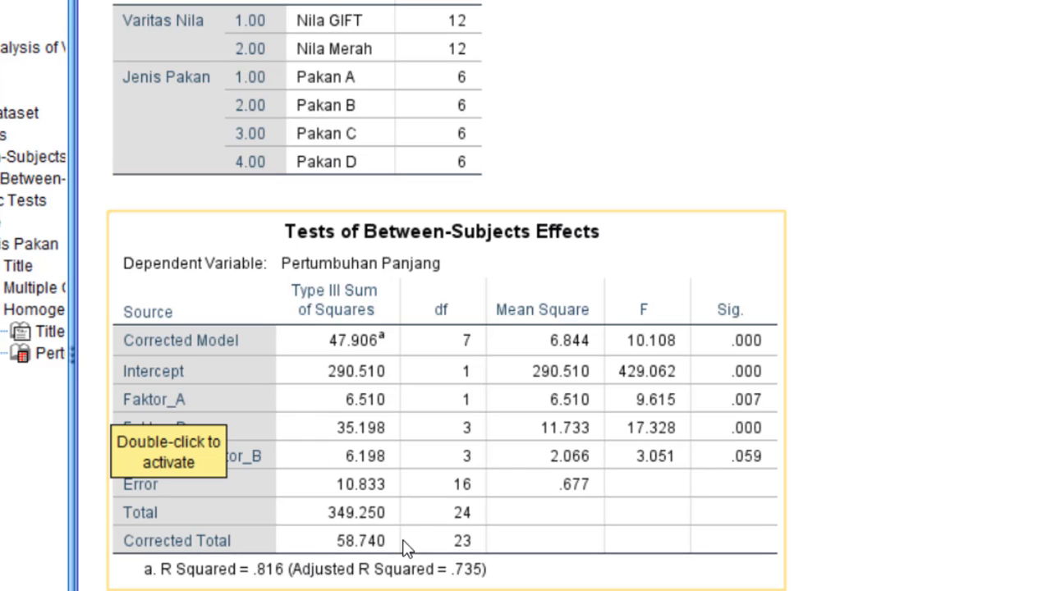
right_click(513, 473)
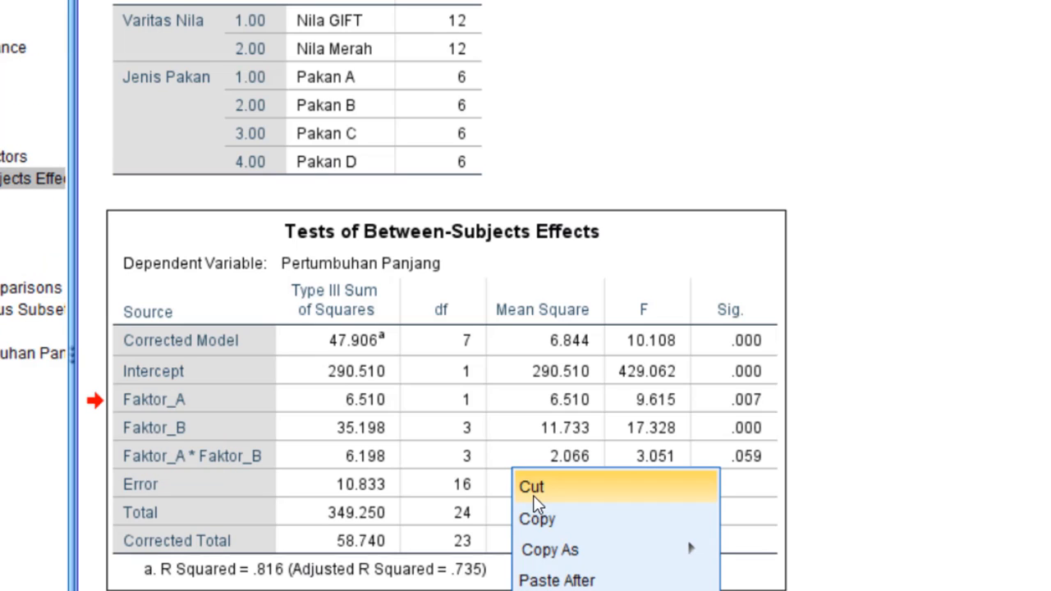
click(532, 522)
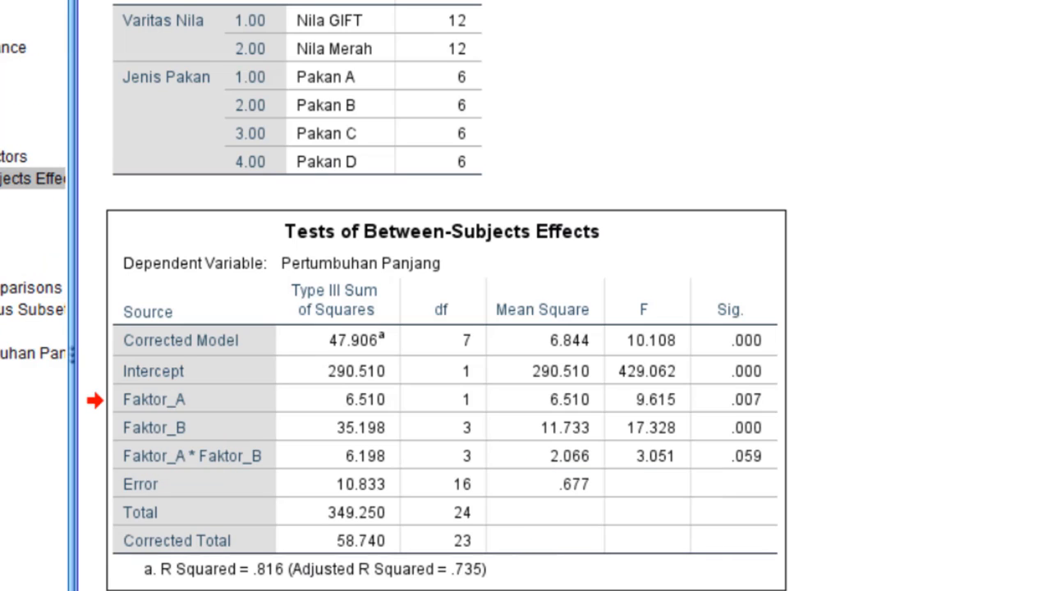
Switch to the faktorial 2 faktor workbook in Excel and open Sheet2
mouse_move(408, 575)
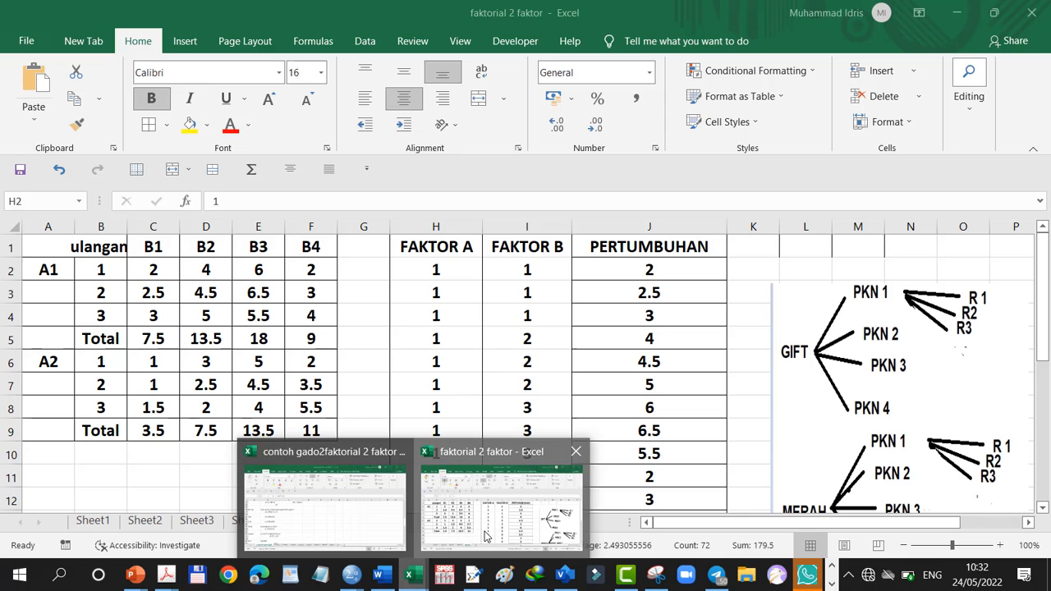
click(436, 529)
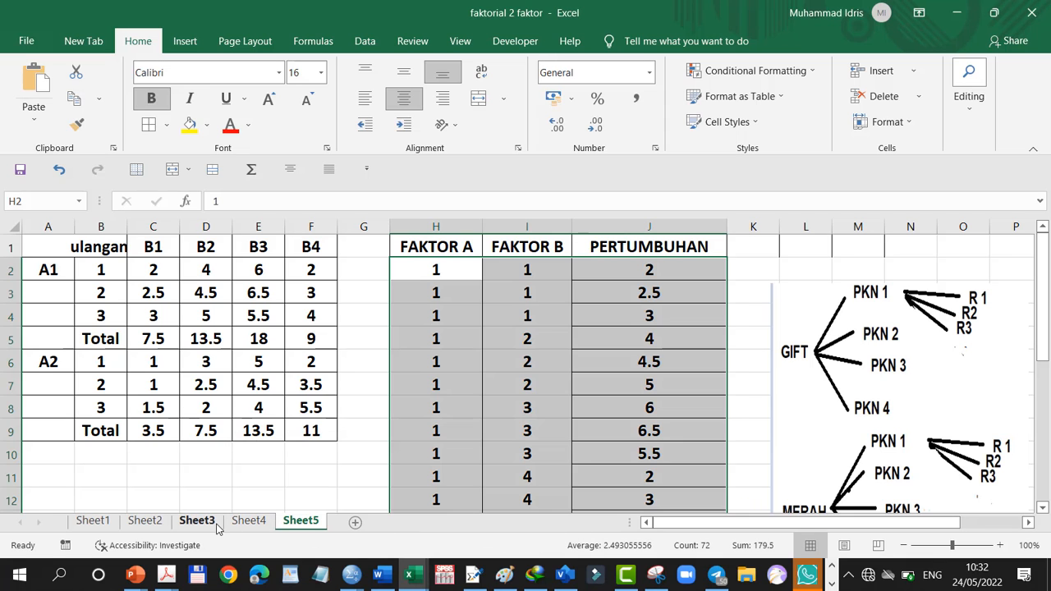
click(216, 526)
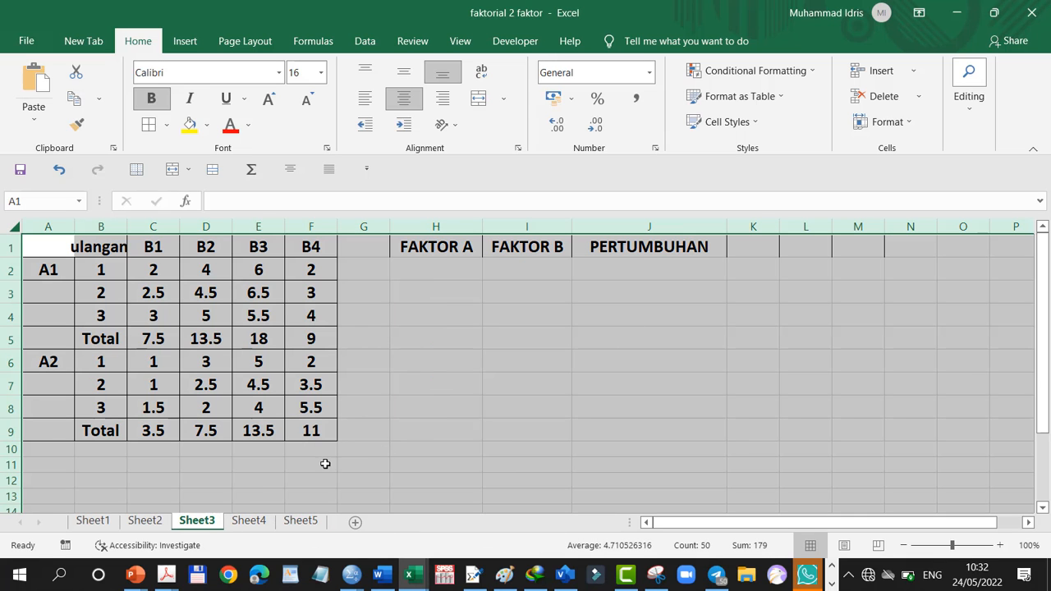
scroll(495, 397, down, 18)
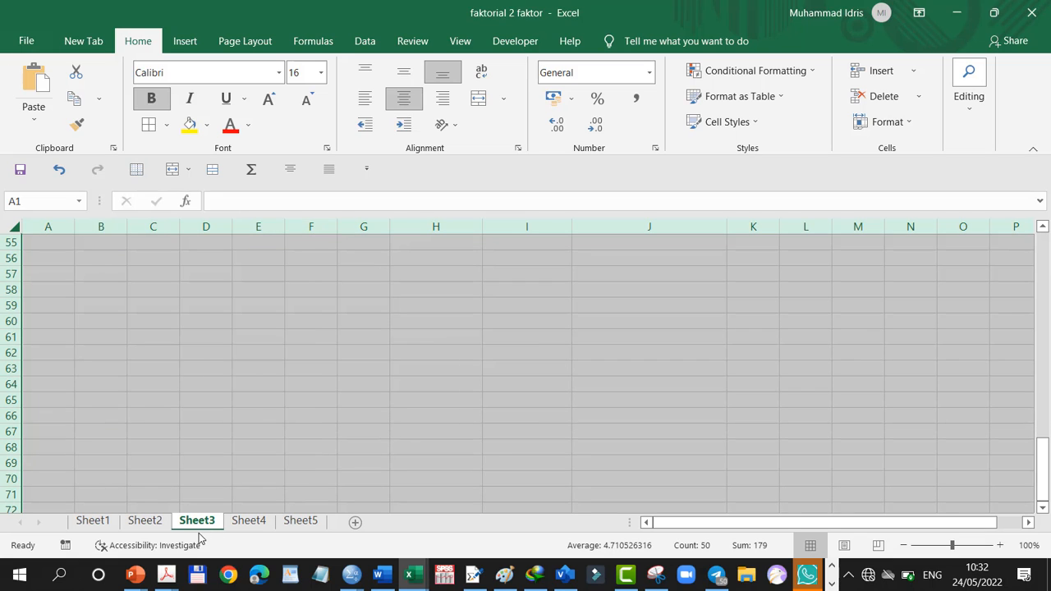
click(144, 522)
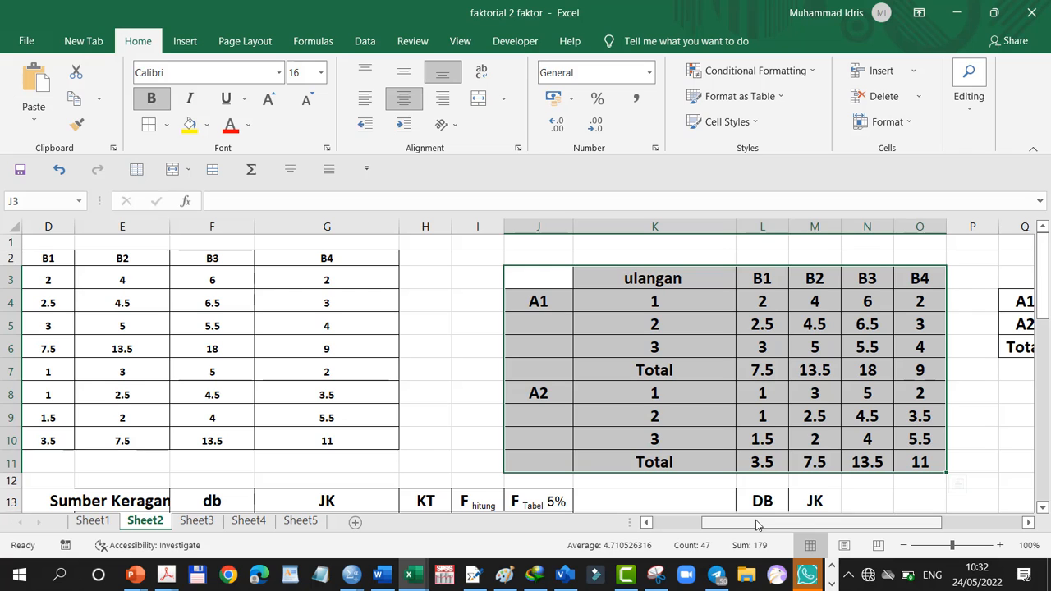
Paste the copied SPSS table at cell P20, beside the manually calculated ANOVA table
drag(785, 523, 926, 525)
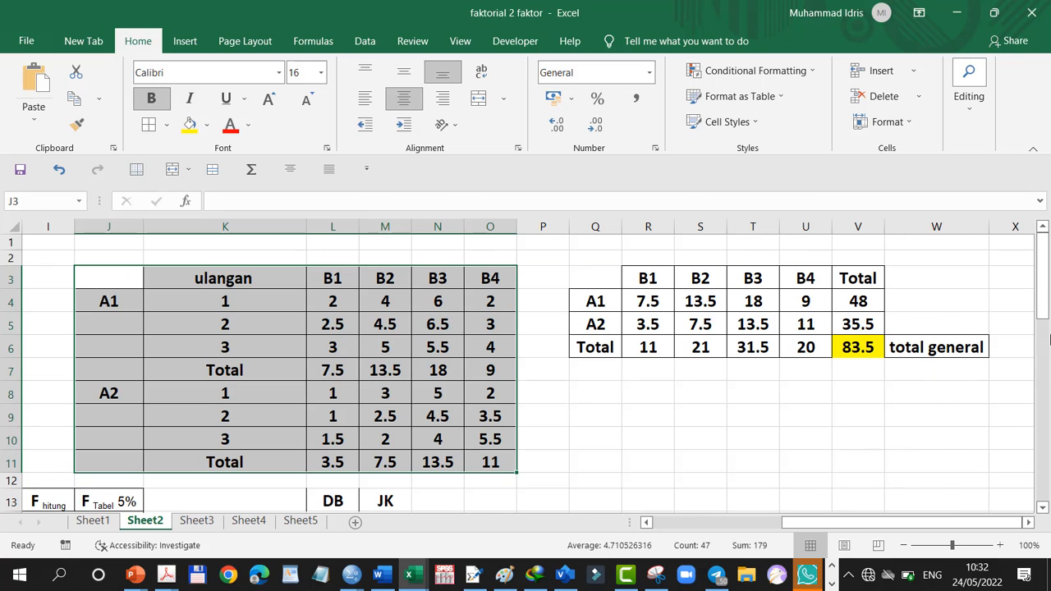
drag(1048, 308, 1035, 454)
drag(808, 525, 772, 530)
drag(770, 530, 778, 530)
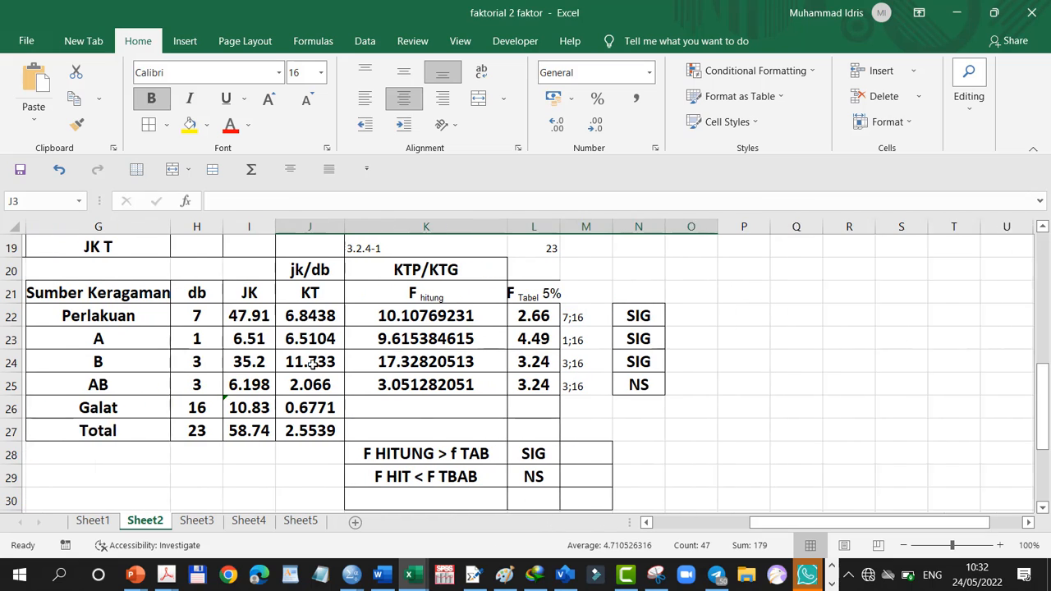
click(725, 278)
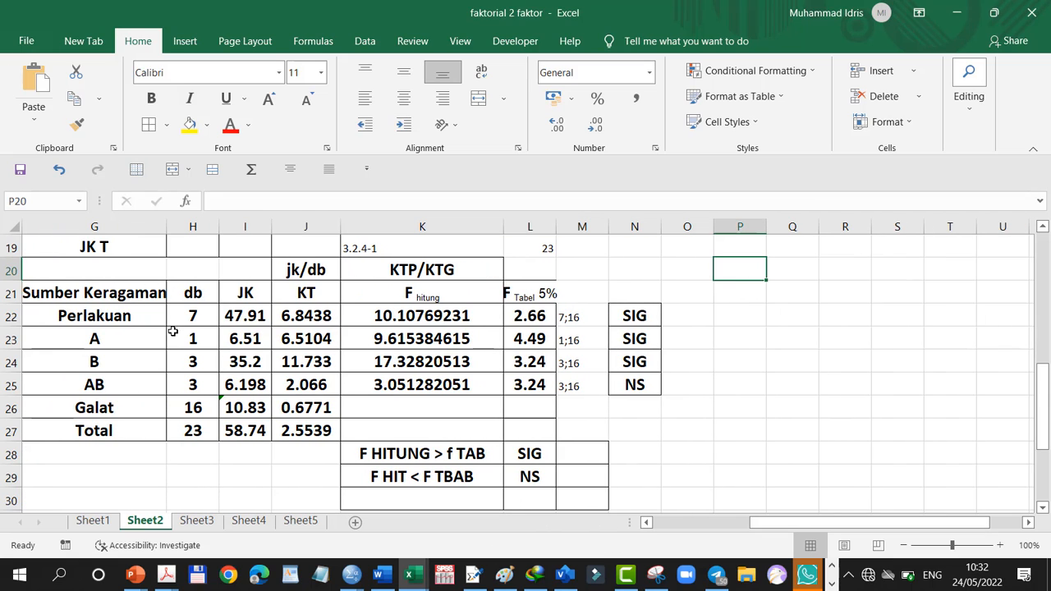
click(31, 82)
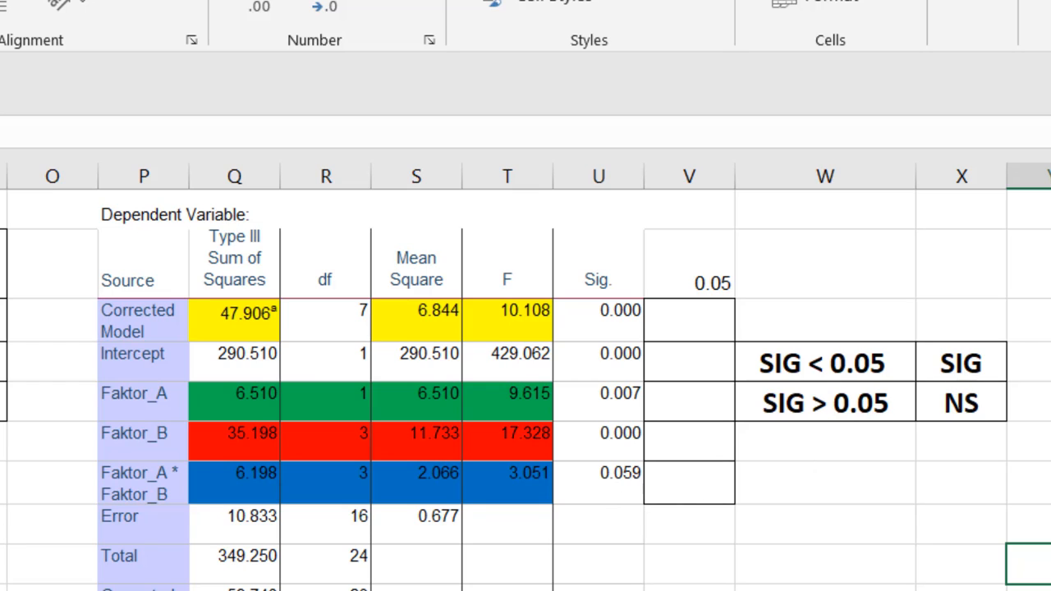
drag(2, 265, 1, 403)
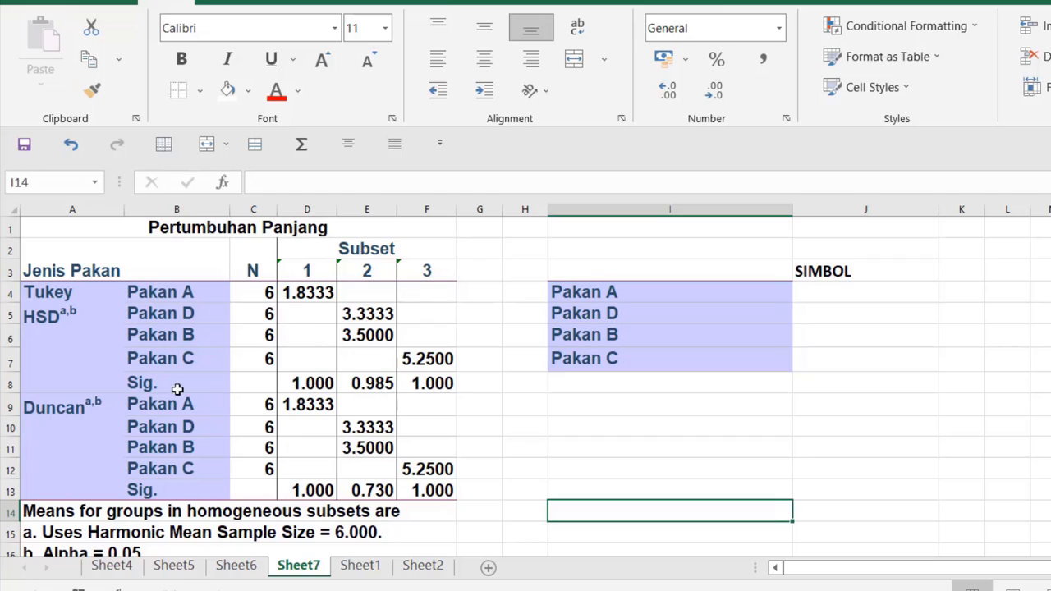
Examine which subset the Tukey HSD mean of each feed, Pakan A to Pakan D, falls into on Sheet7
click(439, 355)
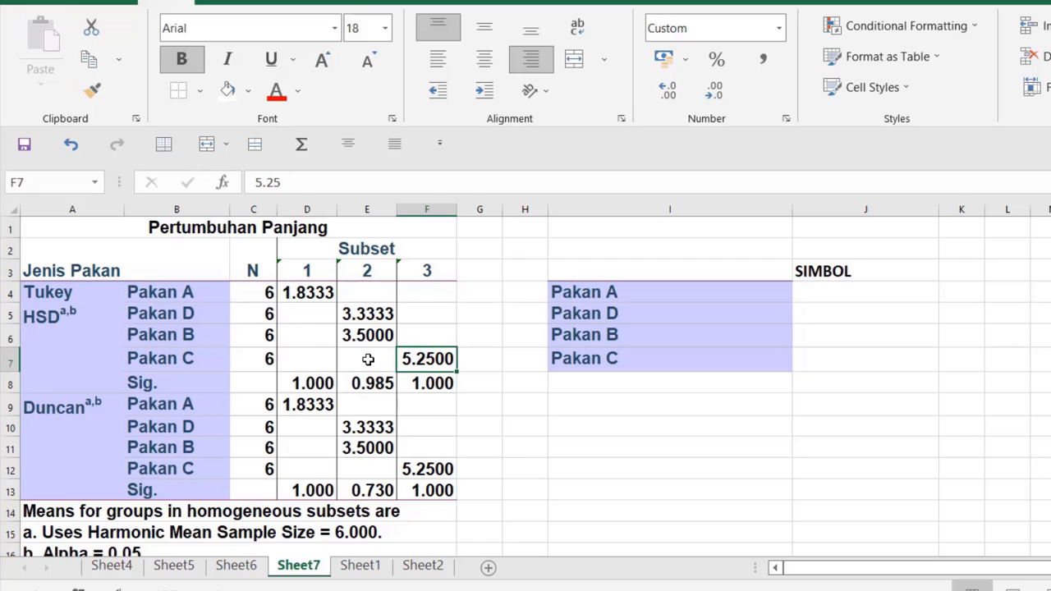
click(348, 313)
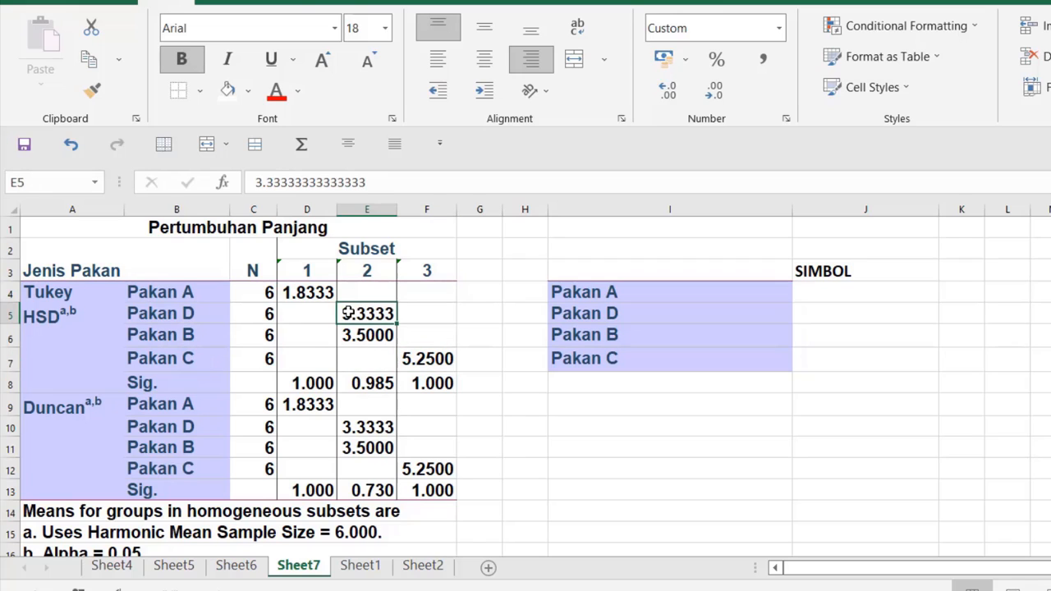
click(200, 316)
click(348, 333)
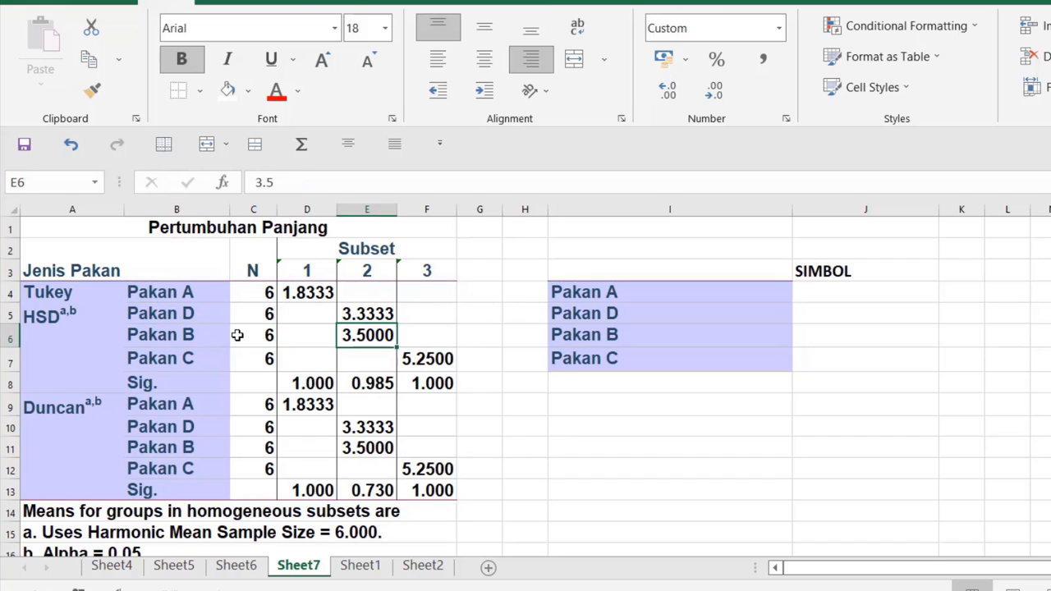
click(197, 336)
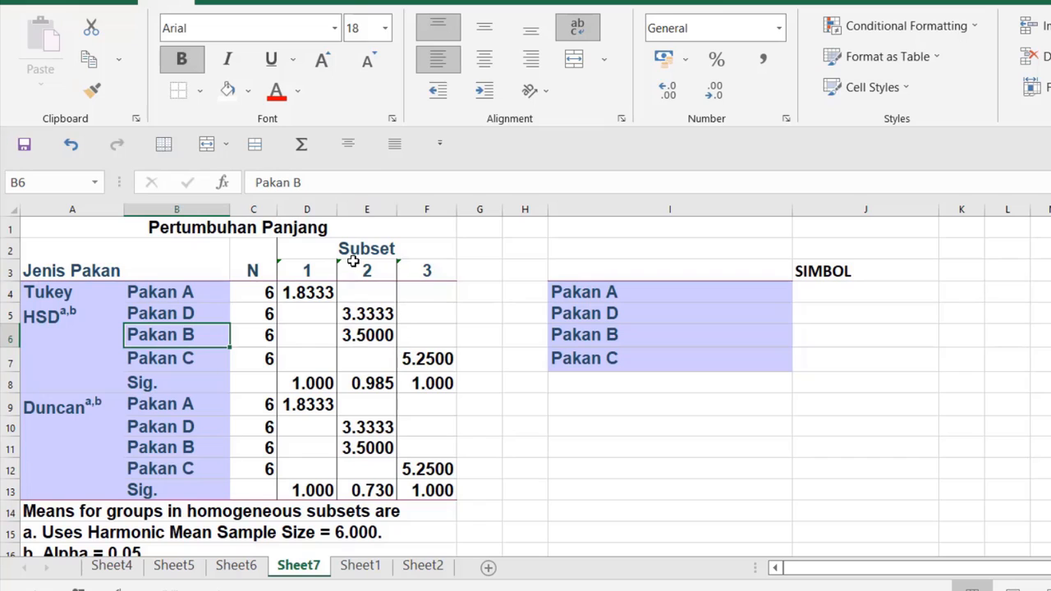
click(199, 313)
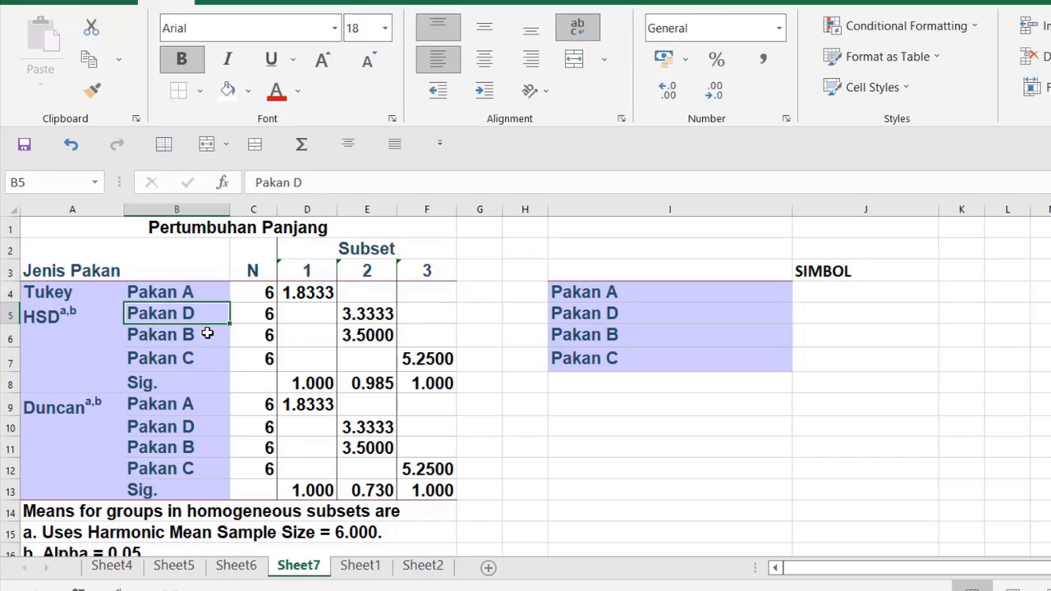
click(207, 331)
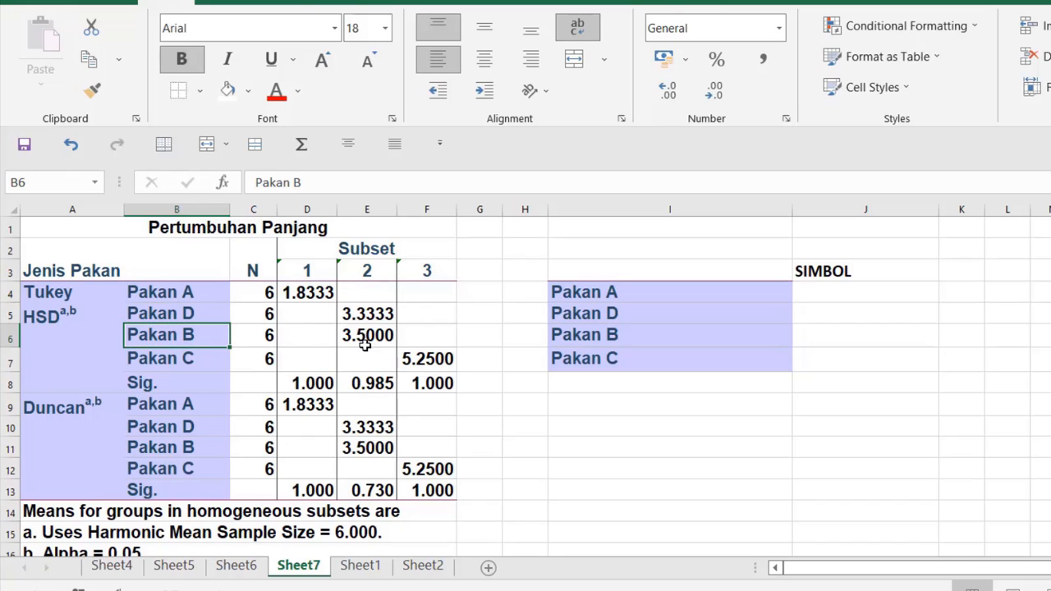
click(298, 301)
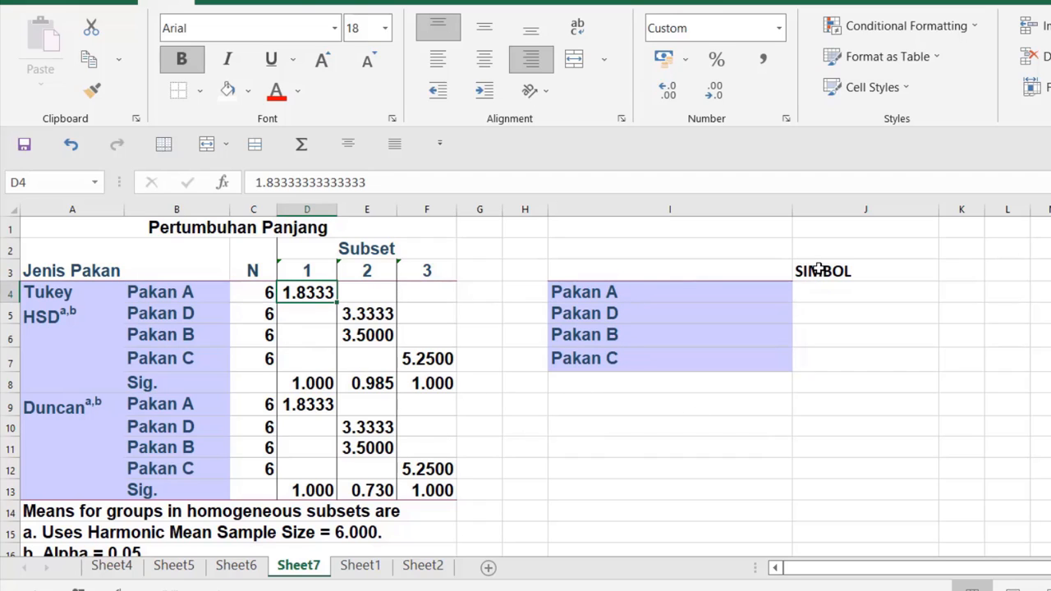
Fill the SIMBOL column with a for Pakan A, b for Pakan D and Pakan B, and c for Pakan C
click(829, 294)
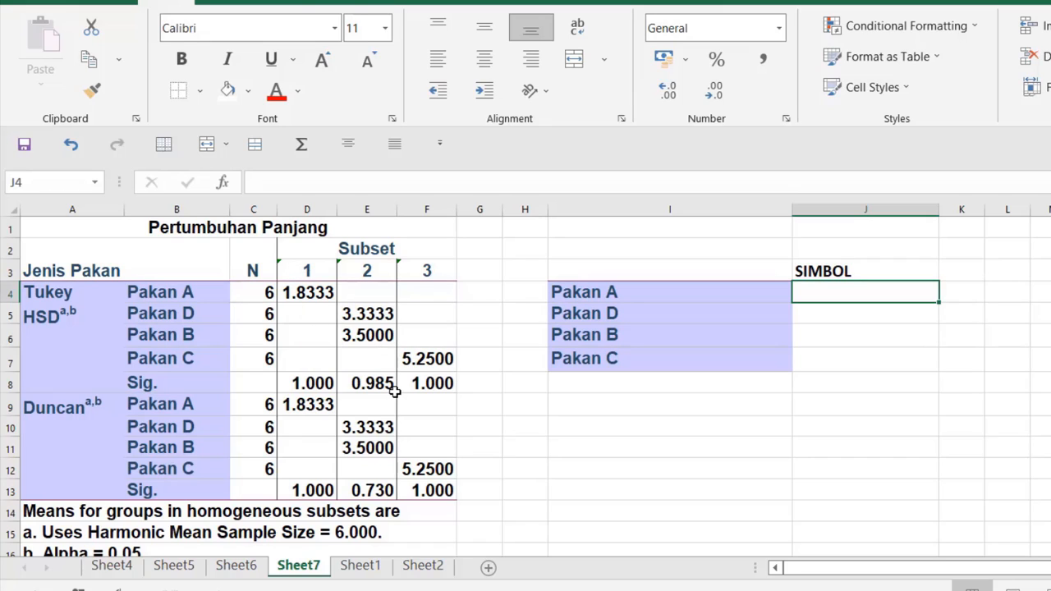
click(644, 297)
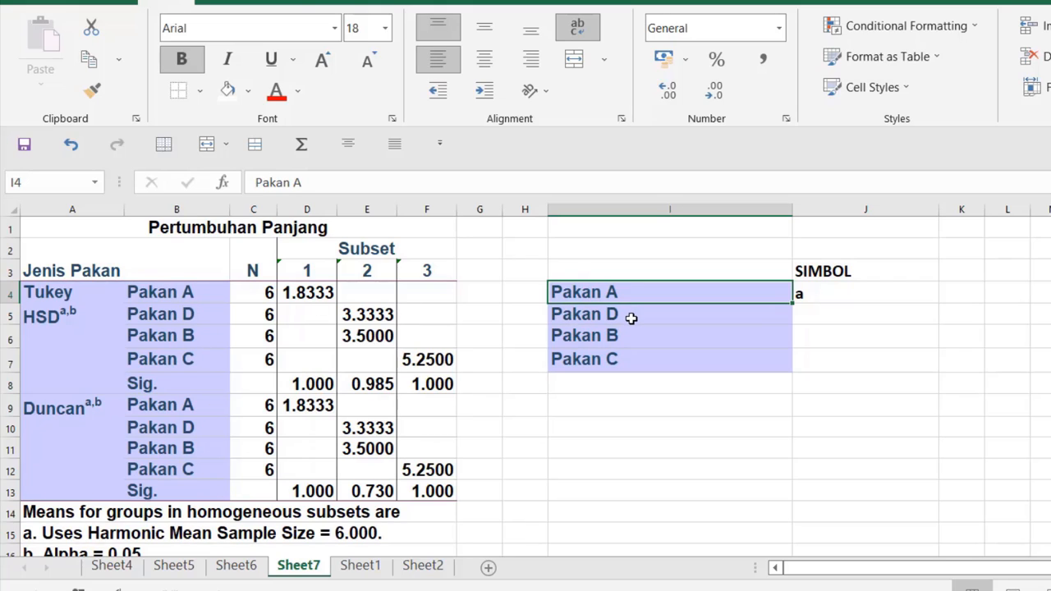
click(830, 321)
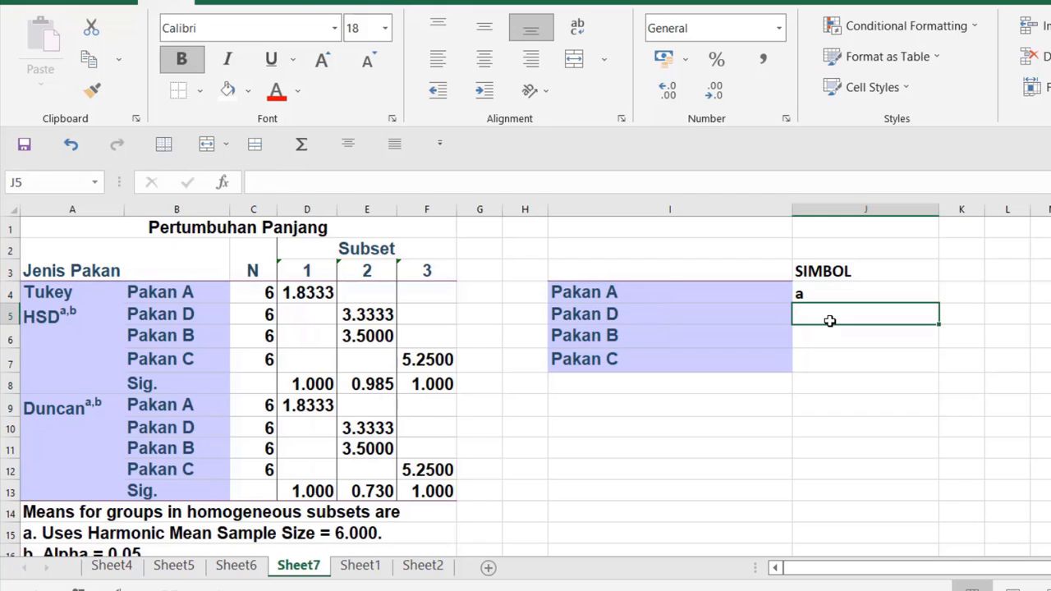
text(b)
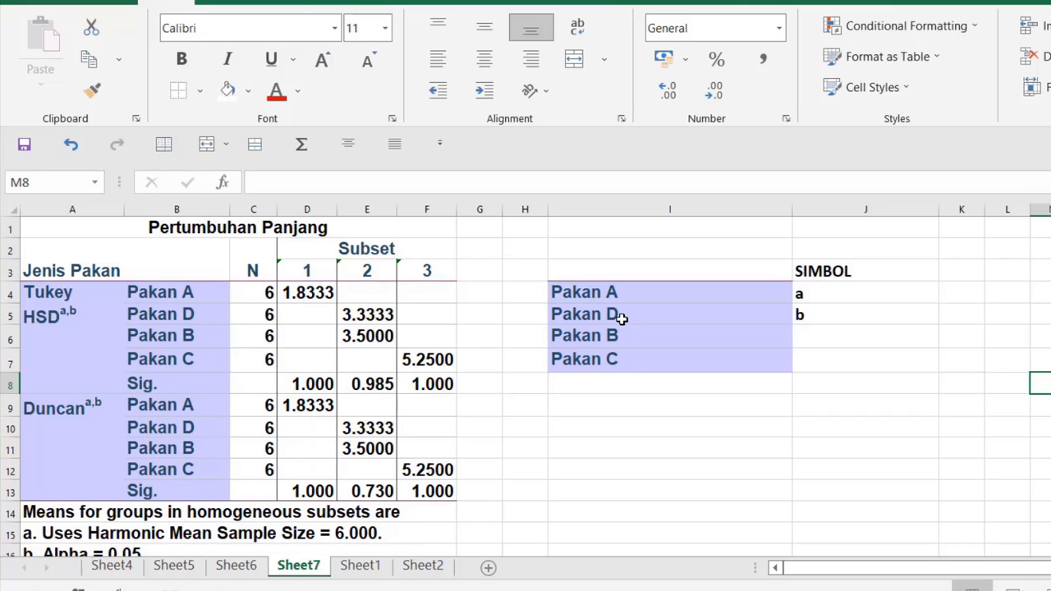
click(823, 335)
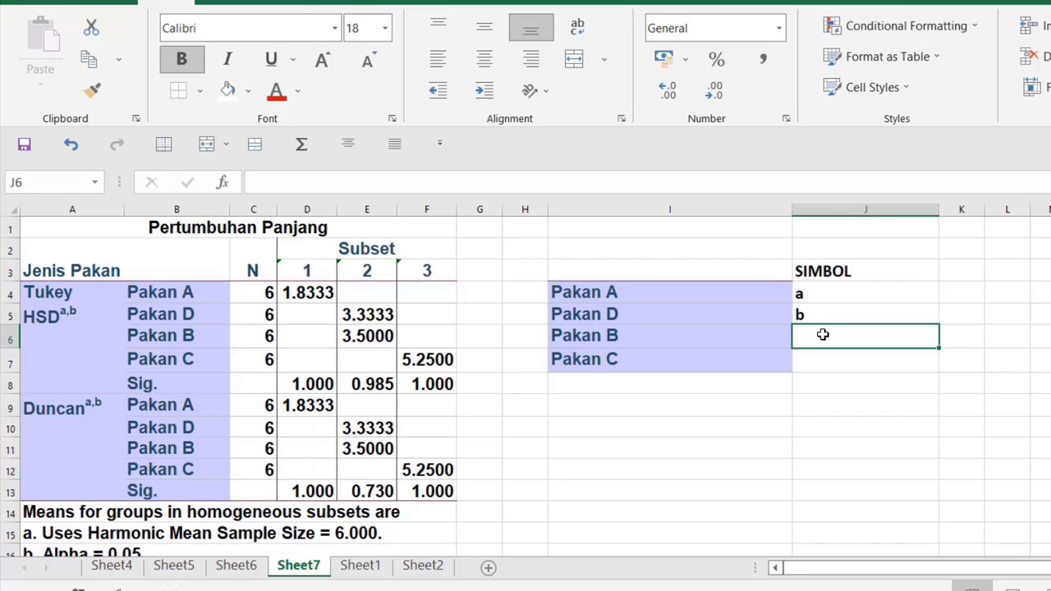
text(b)
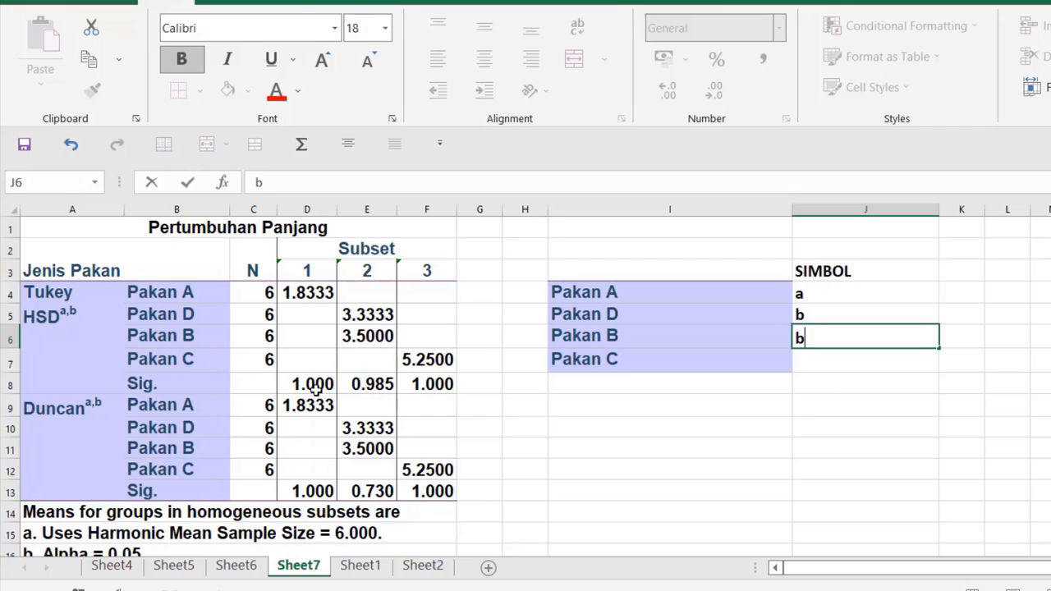
click(810, 358)
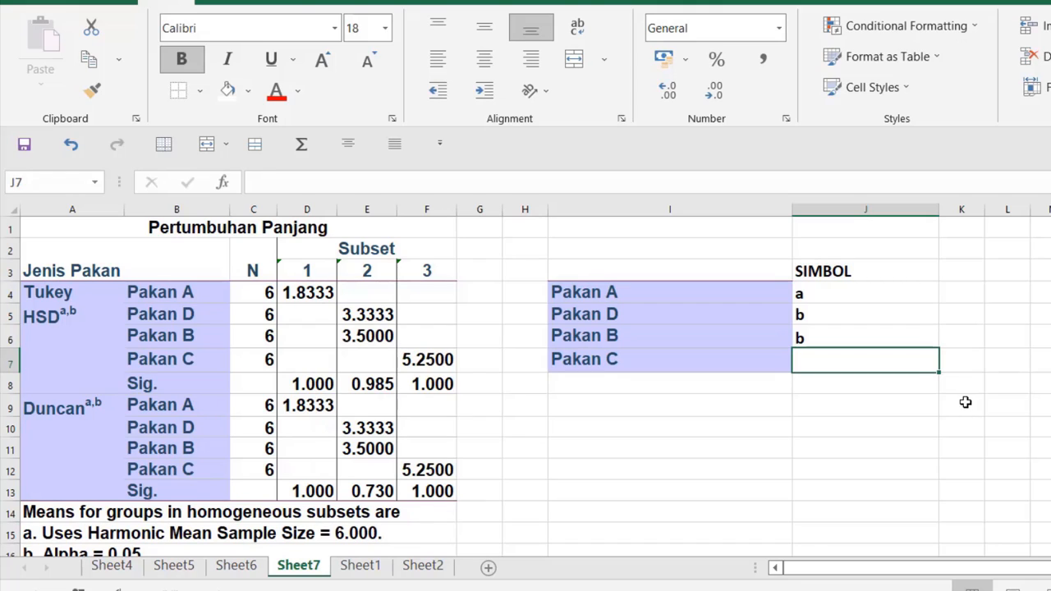
text(c)
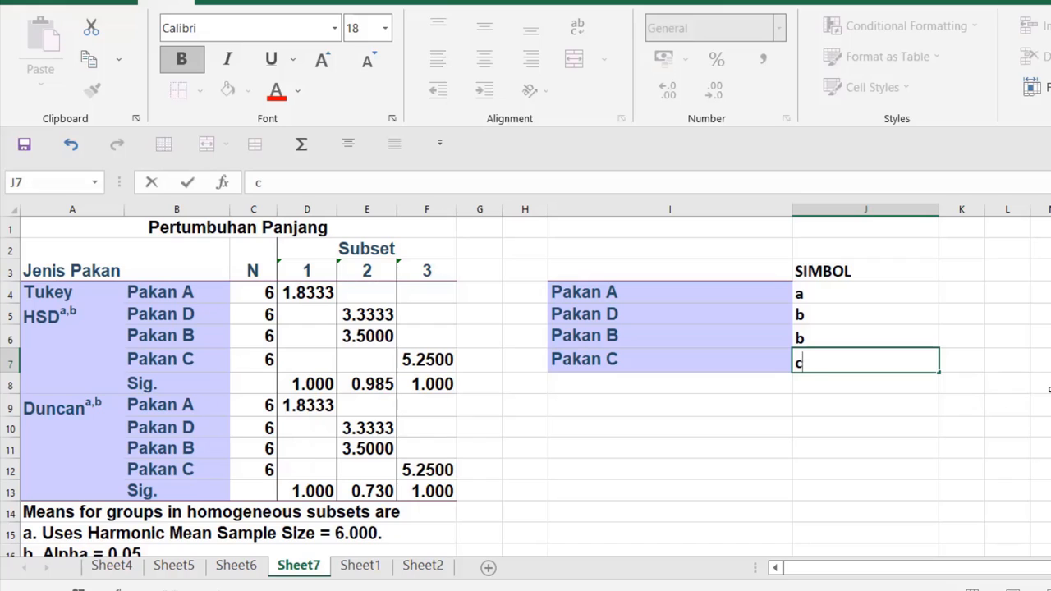
click(1044, 384)
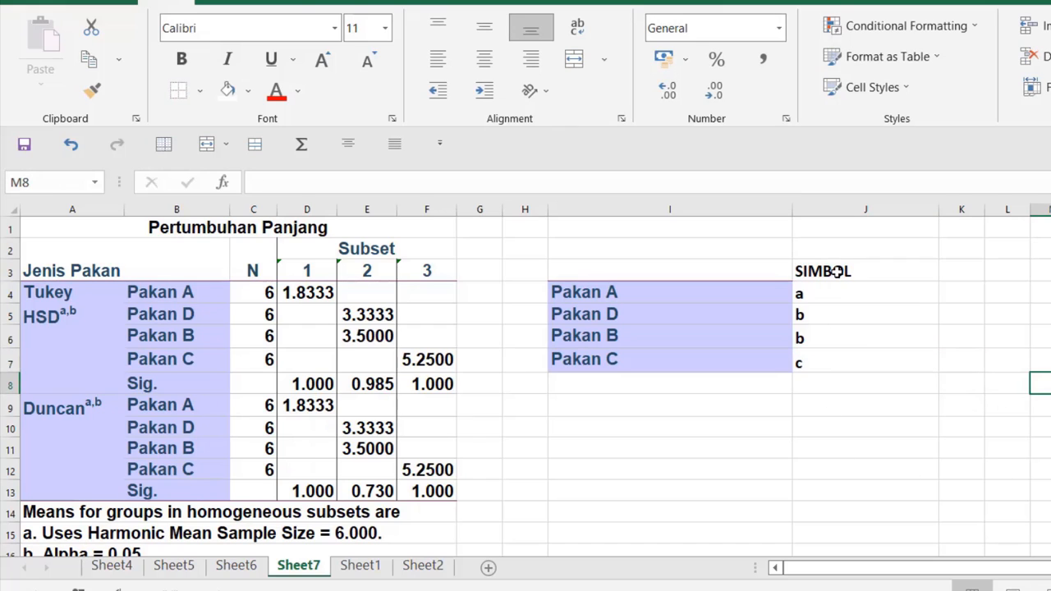